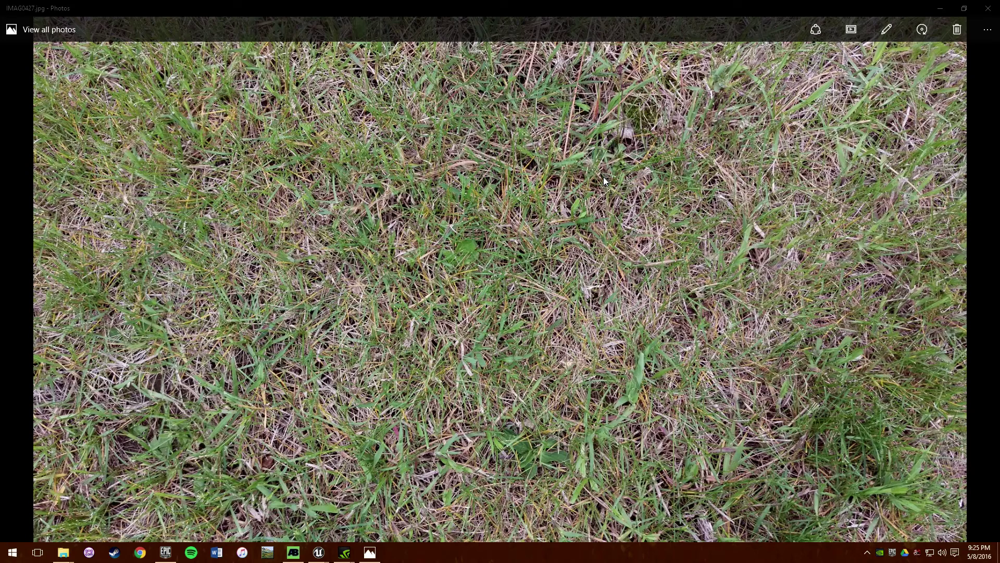
left_click(300, 555)
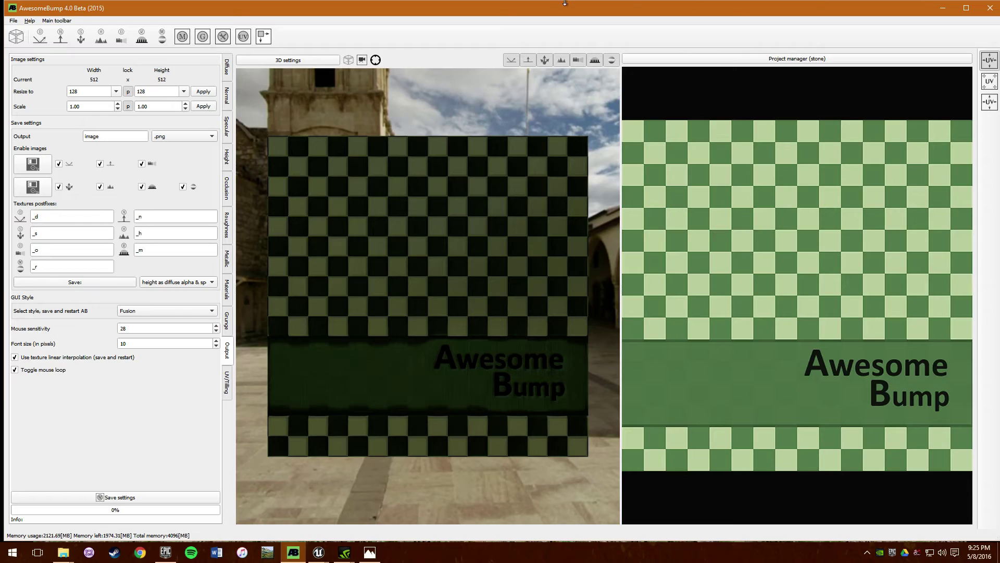
left_click_drag(552, 11, 603, 50)
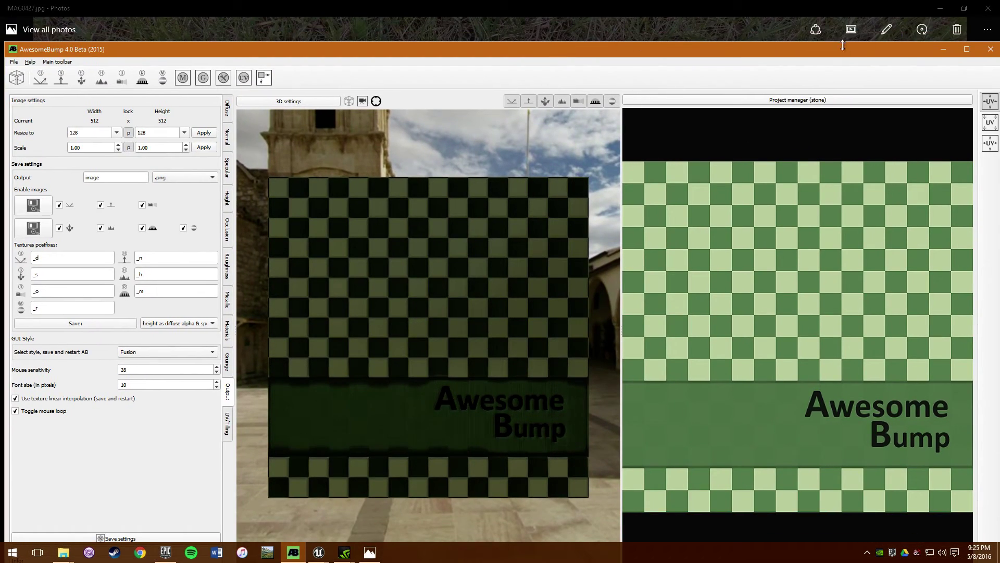
key("alt+Tab")
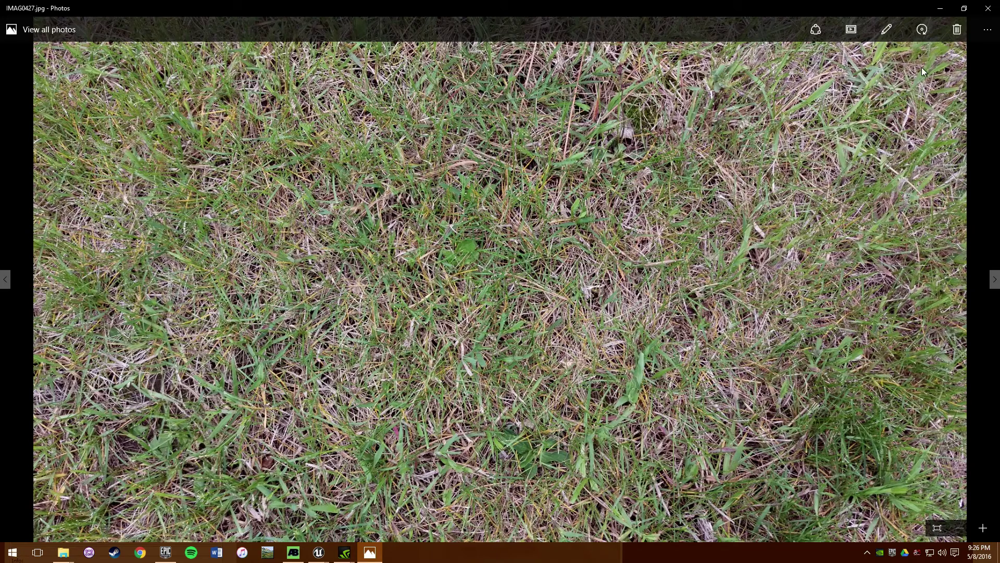
Step: Open the grass photo for editing and start a crop with a square aspect ratio
left_click(988, 32)
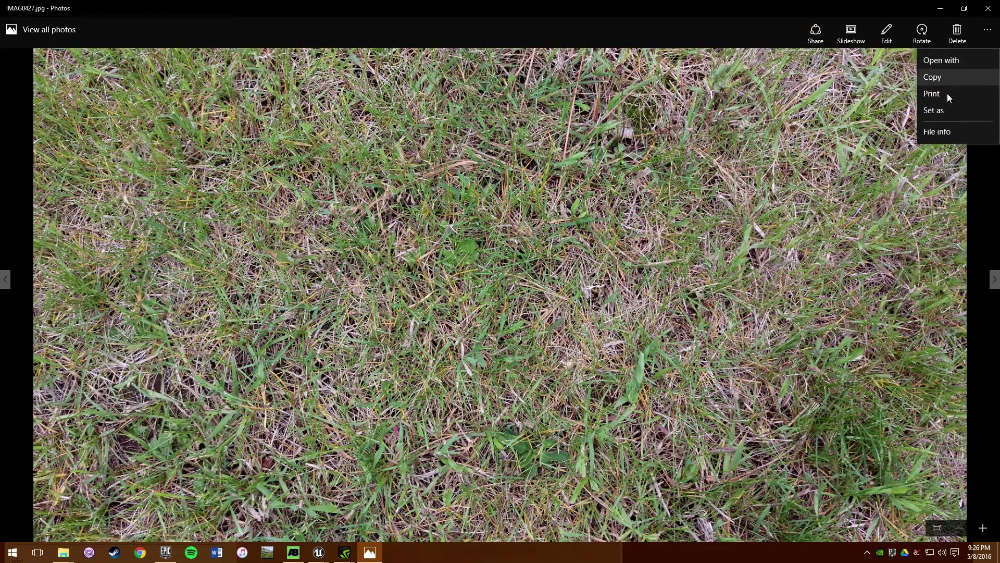
left_click(889, 46)
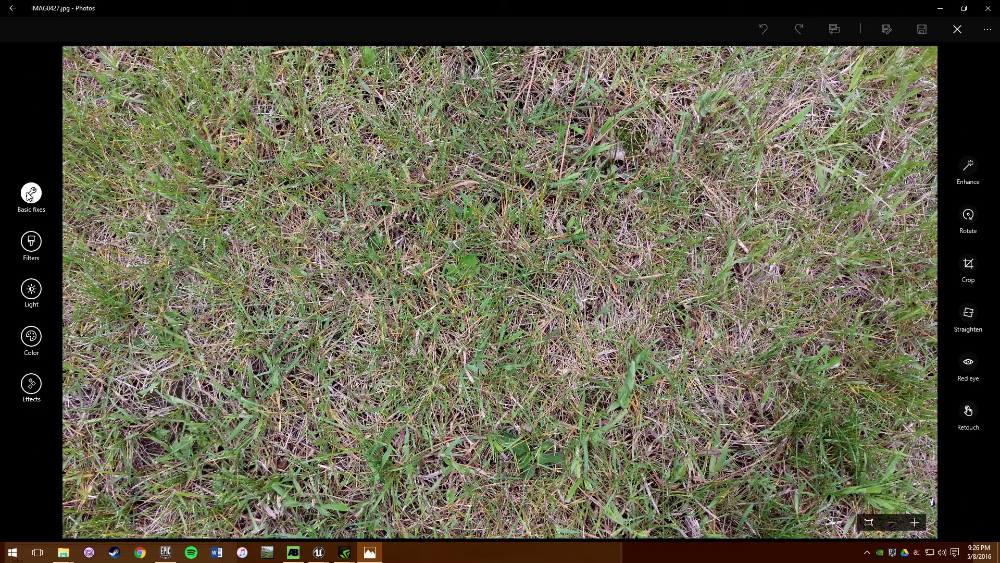
left_click(969, 264)
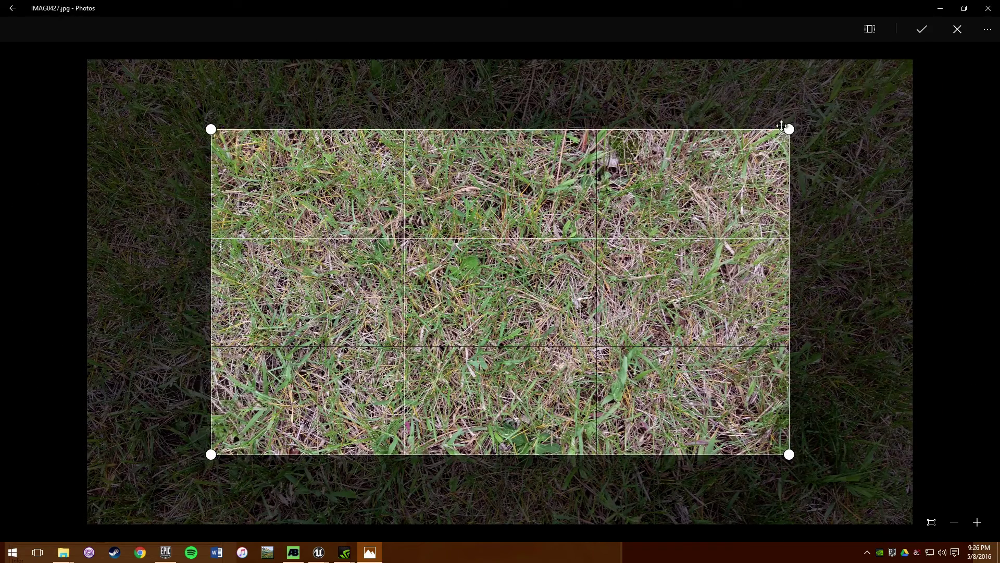
left_click(870, 29)
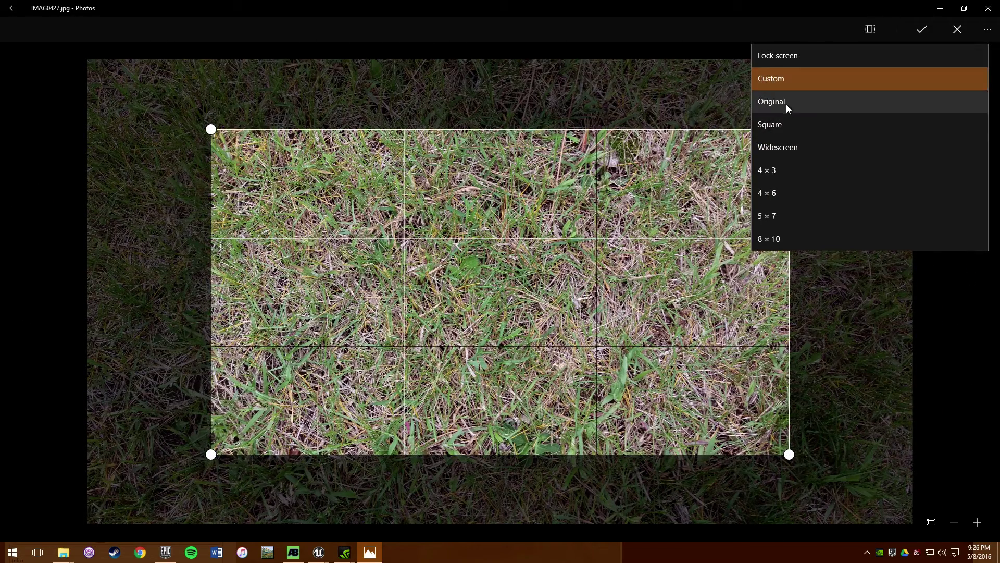
left_click(781, 125)
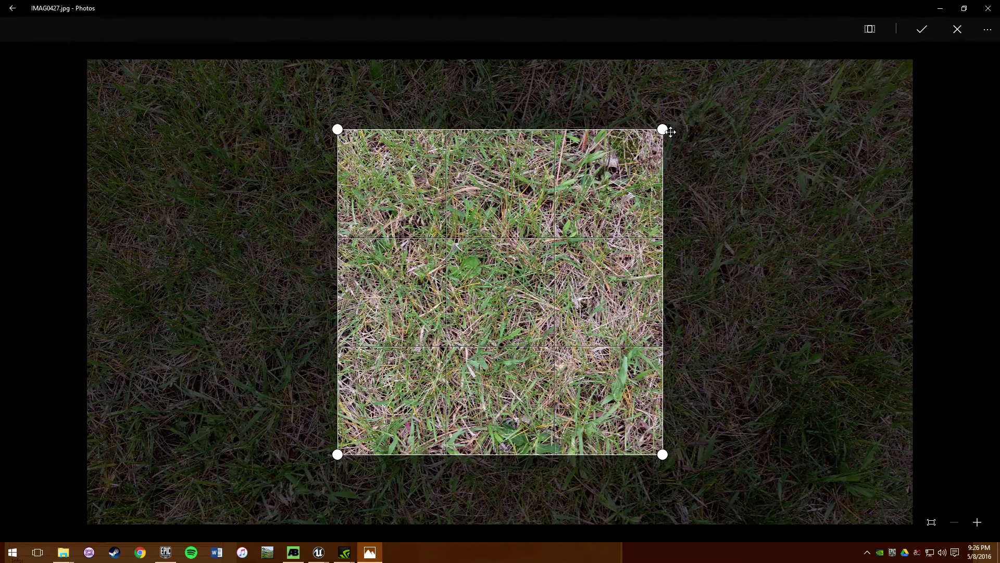
Step: Resize the square crop frame, position it over an even patch of grass left of the photo's centre, and apply the crop
left_click_drag(663, 129, 729, 65)
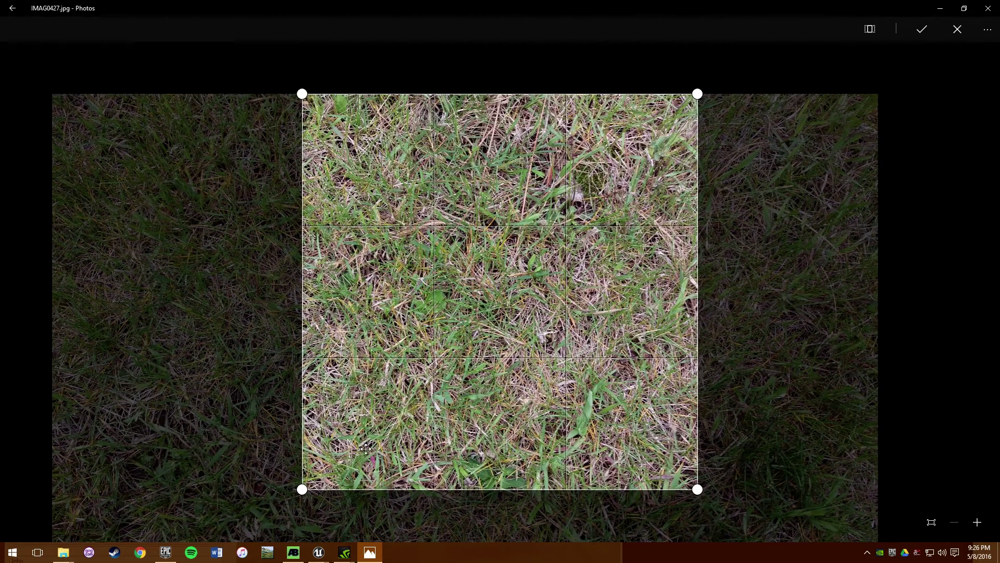
left_click_drag(303, 490, 234, 558)
left_click_drag(481, 363, 323, 289)
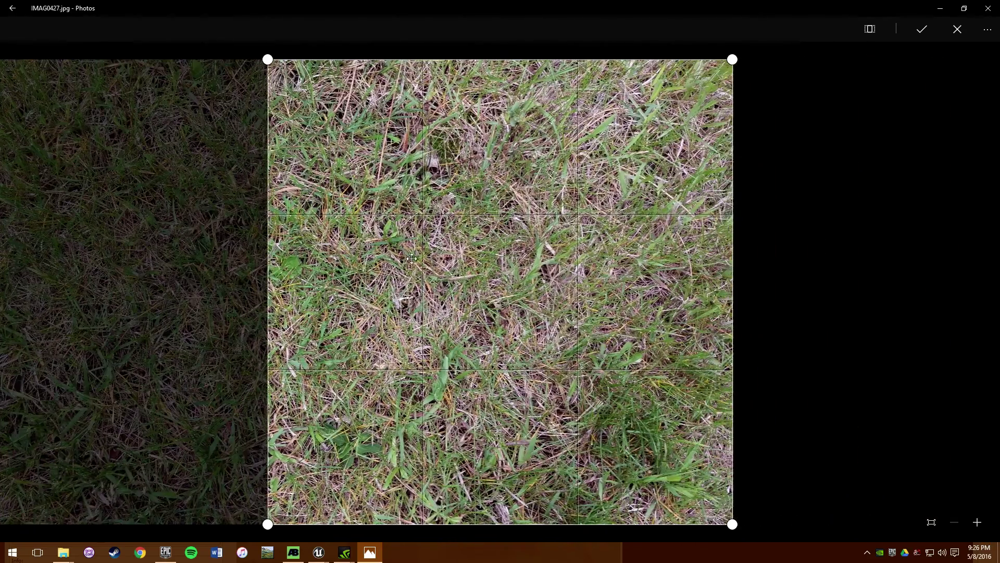
left_click_drag(414, 263, 633, 268)
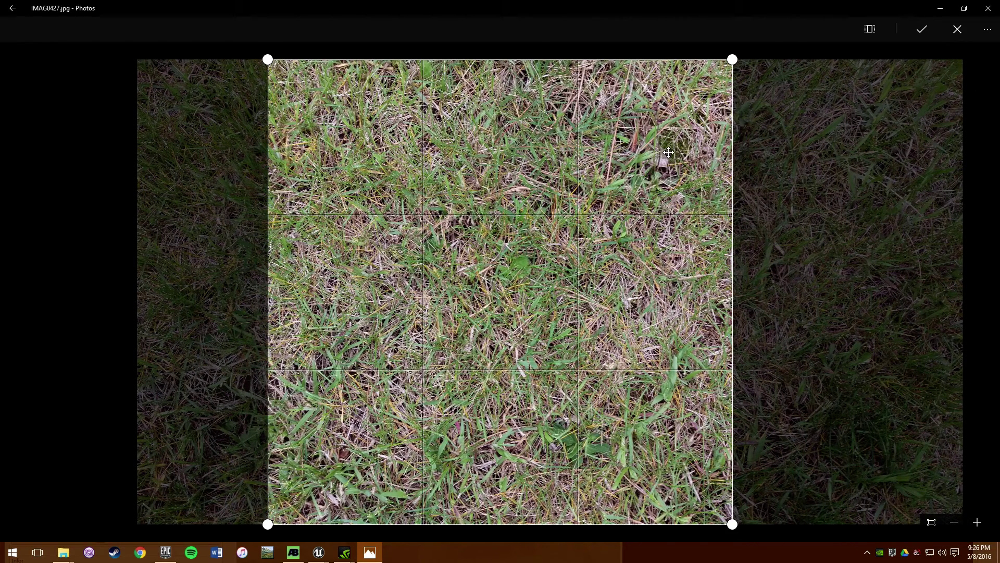
left_click_drag(568, 280, 679, 272)
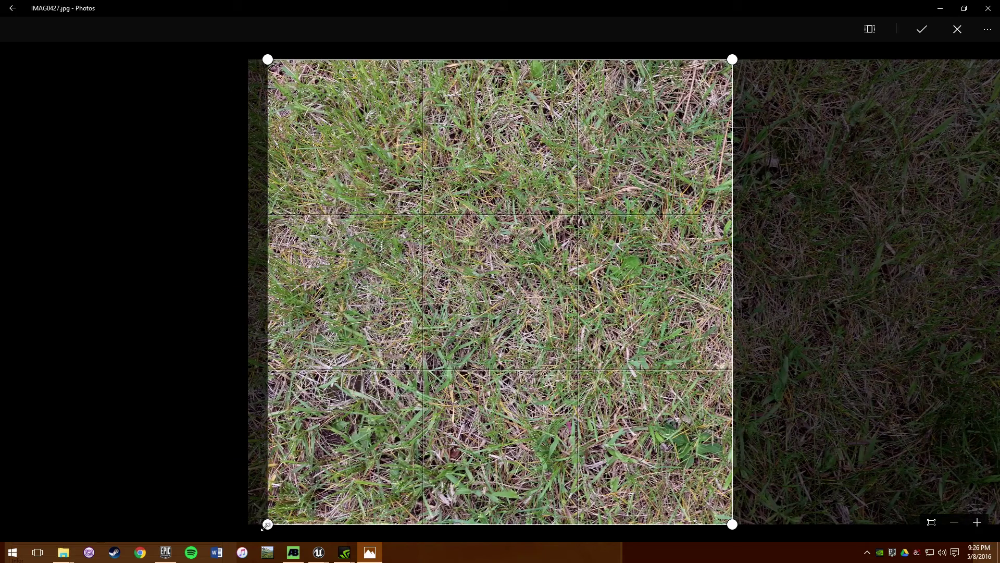
left_click_drag(268, 526, 365, 463)
left_click_drag(511, 347, 452, 228)
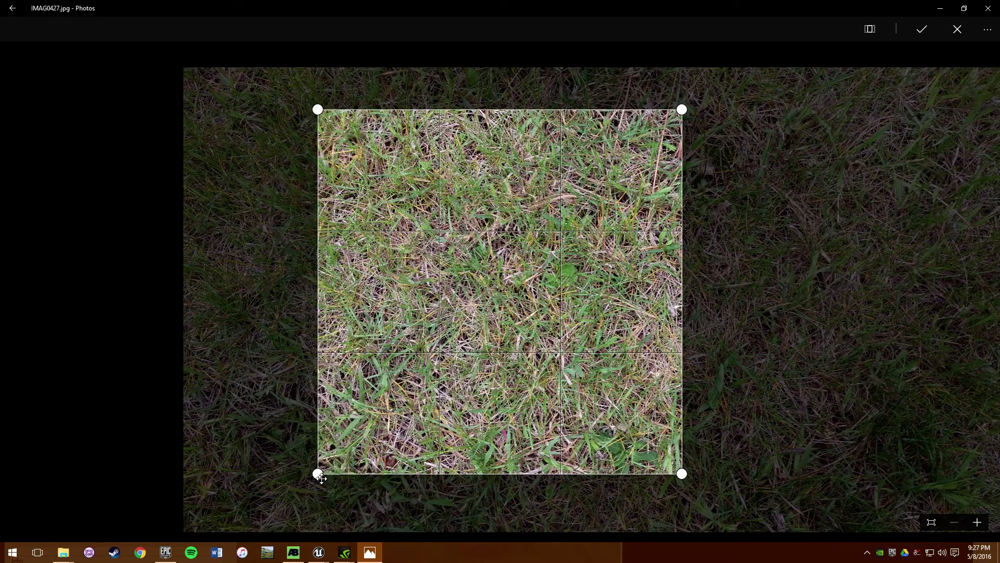
mouse_move(318, 475)
left_mouse_down()
mouse_move(295, 496)
mouse_move(308, 480)
left_mouse_up()
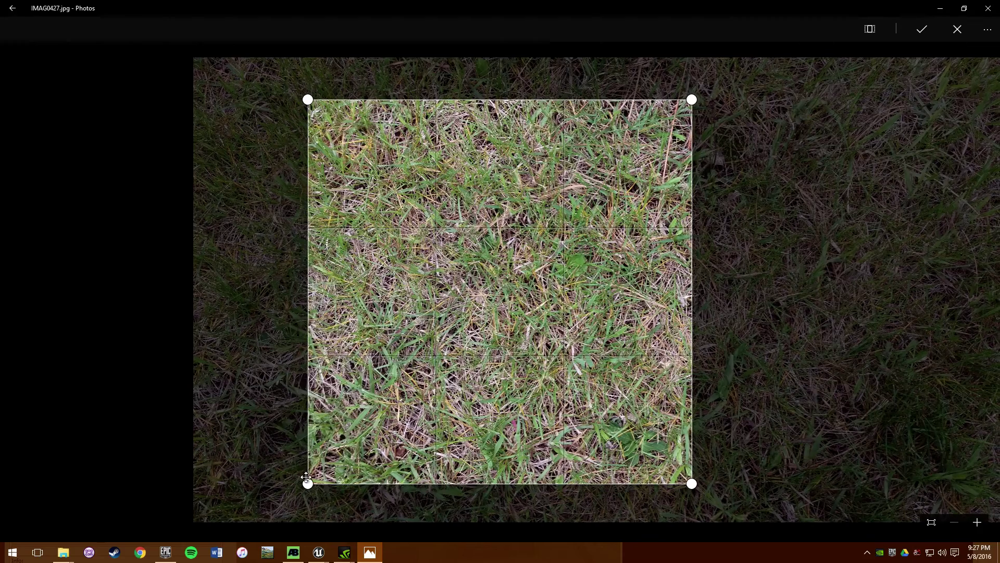
left_click(922, 29)
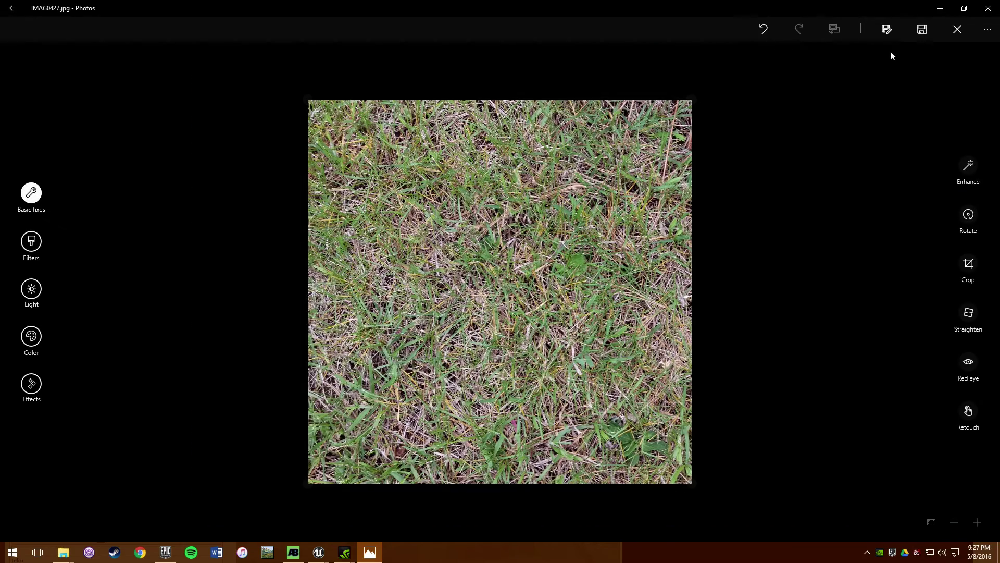
Step: Start saving a copy of the cropped photo and create a folder named grassTexture inside the textures folder
left_click(886, 33)
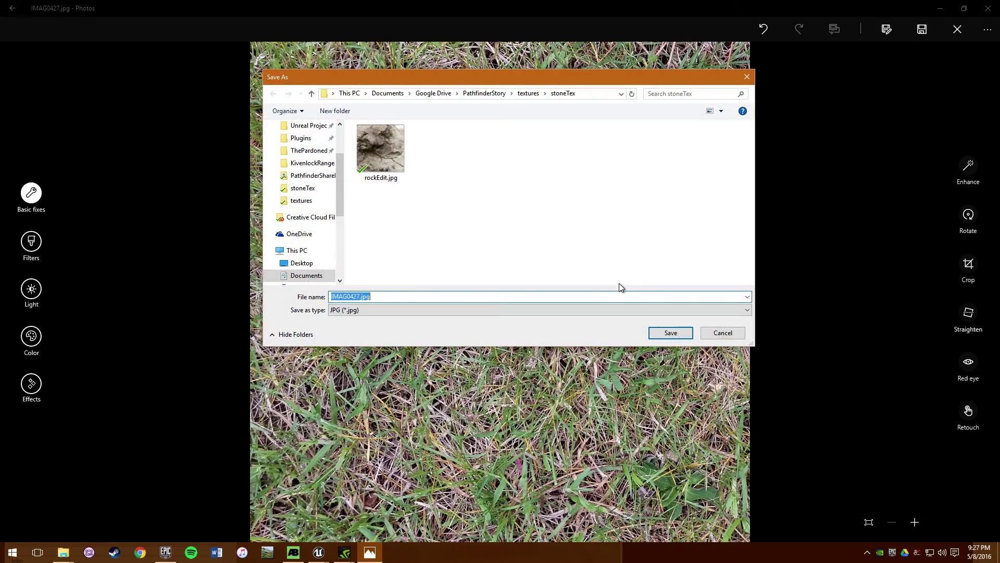
left_click(527, 94)
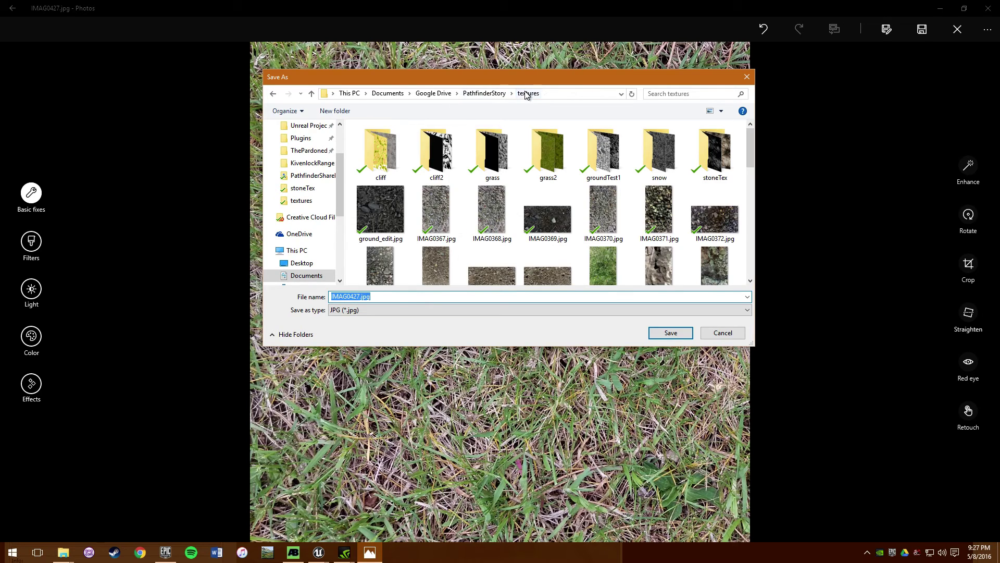
right_click(688, 185)
mouse_move(712, 345)
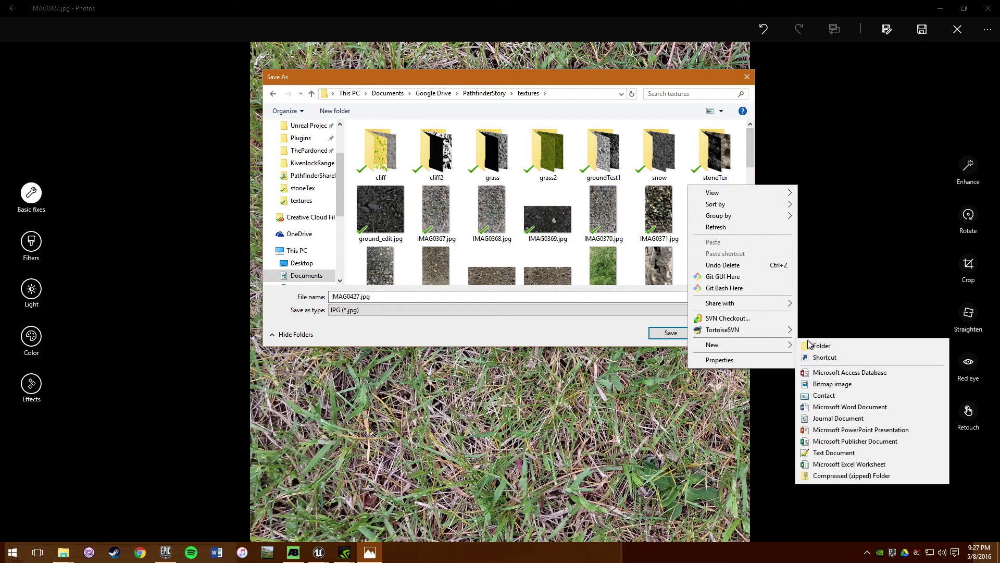
left_click(823, 345)
type("gras")
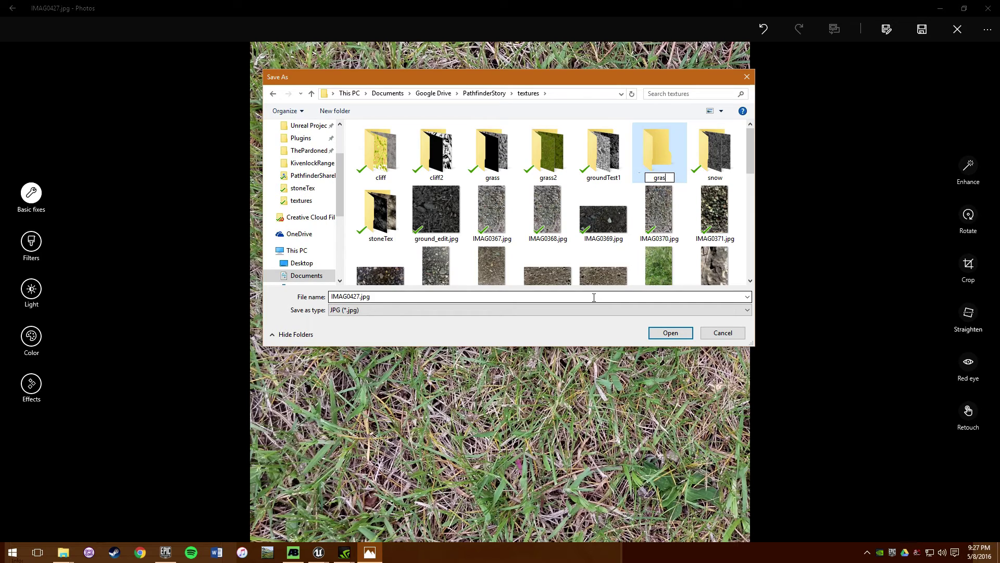
type("sTexture")
key("Return")
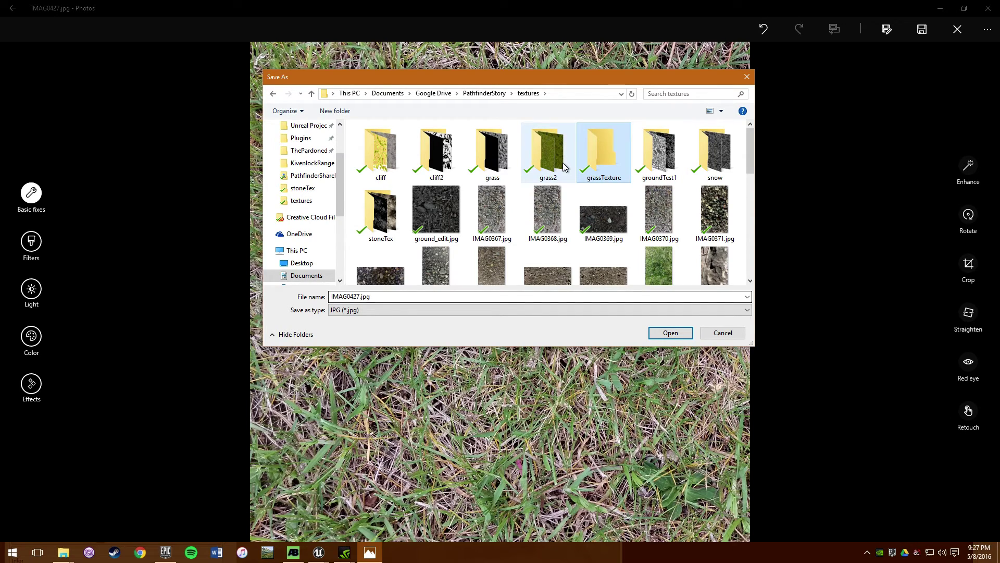
Step: Save the cropped copy as grass_original in the grassTexture folder and close the photo viewer
double_click(610, 150)
left_click(404, 296)
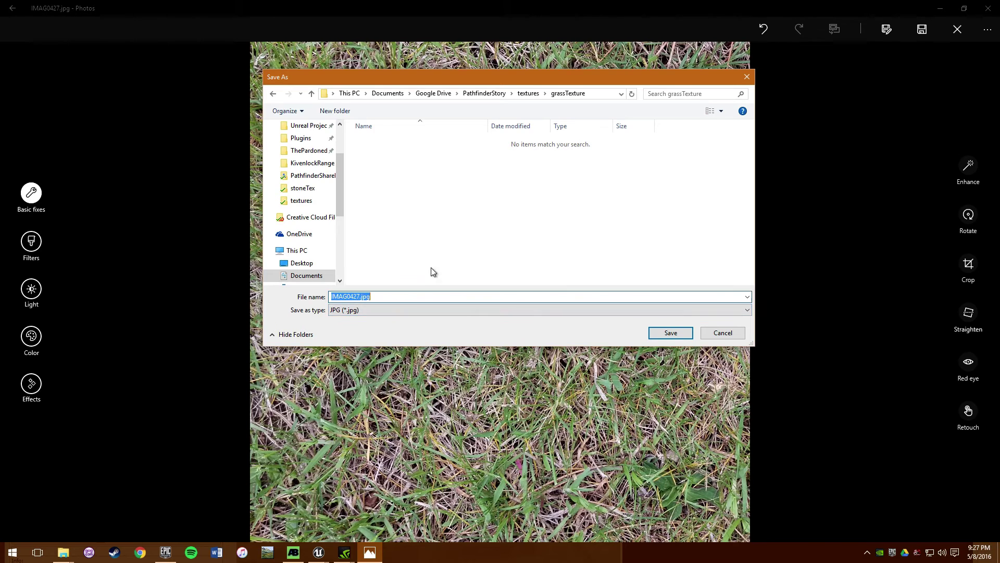
left_click_drag(471, 79, 615, 205)
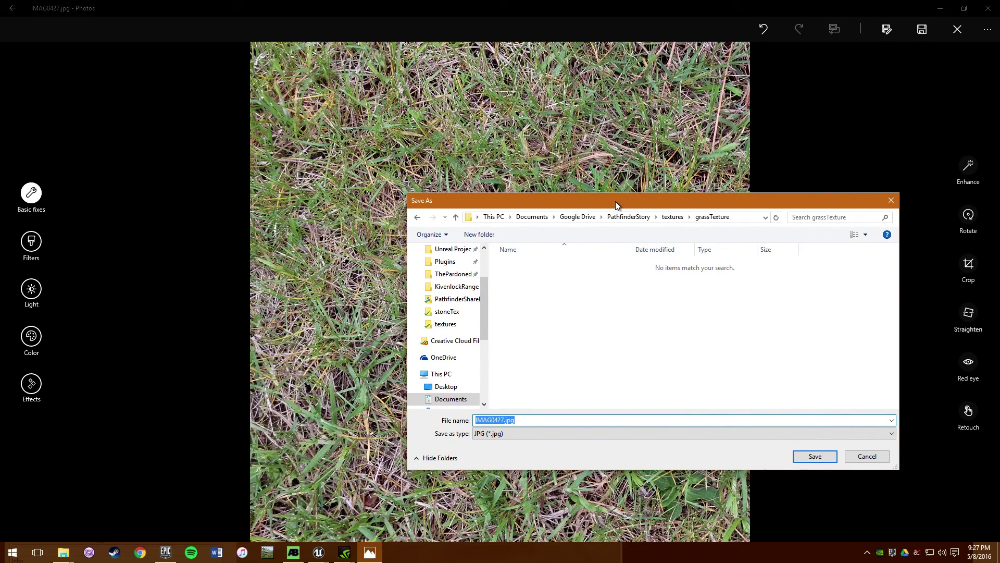
type("grass_original")
key("Return")
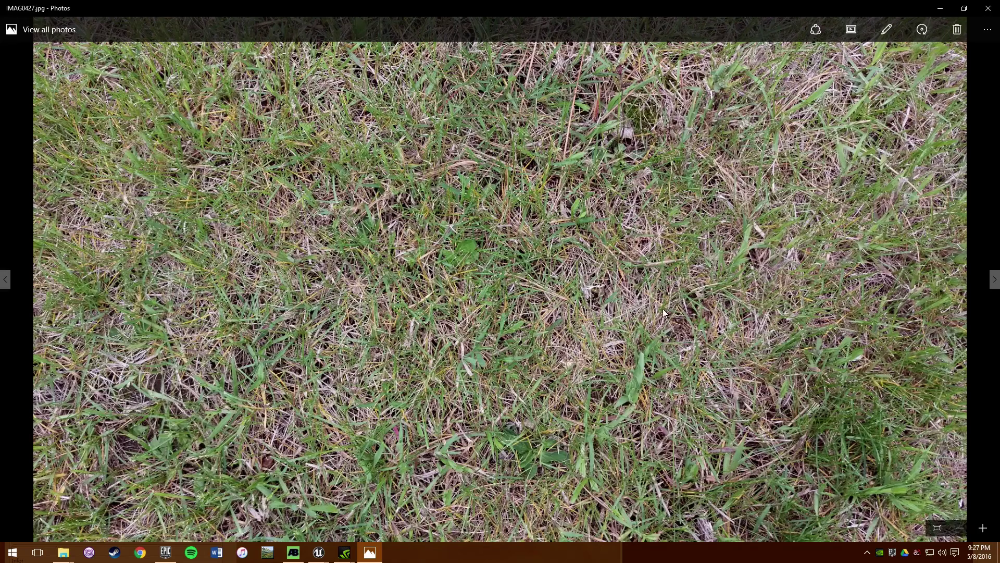
left_click(988, 8)
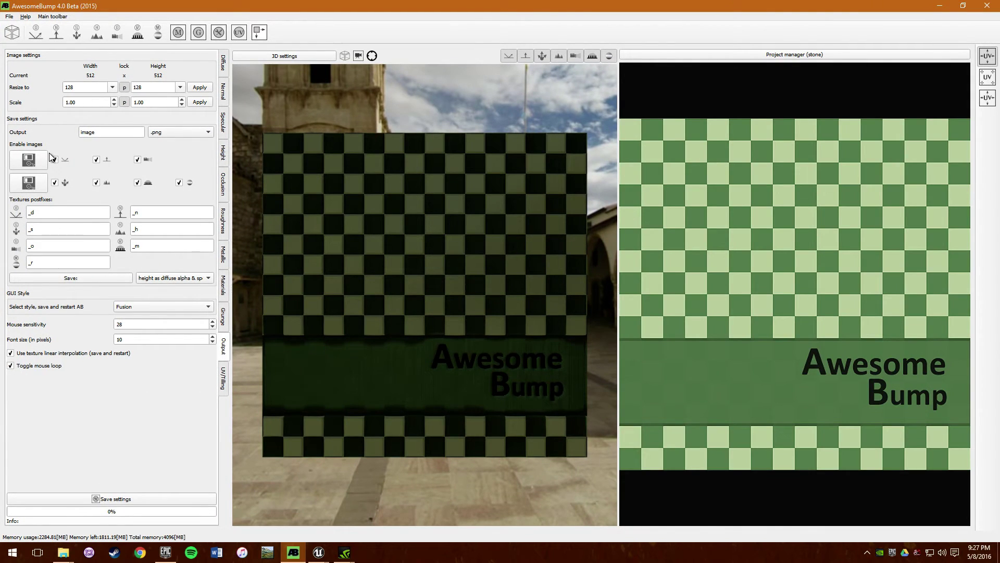
Step: Load grass_original.jpg from the grassTexture folder as the diffuse image in AwesomeBump
left_click(222, 67)
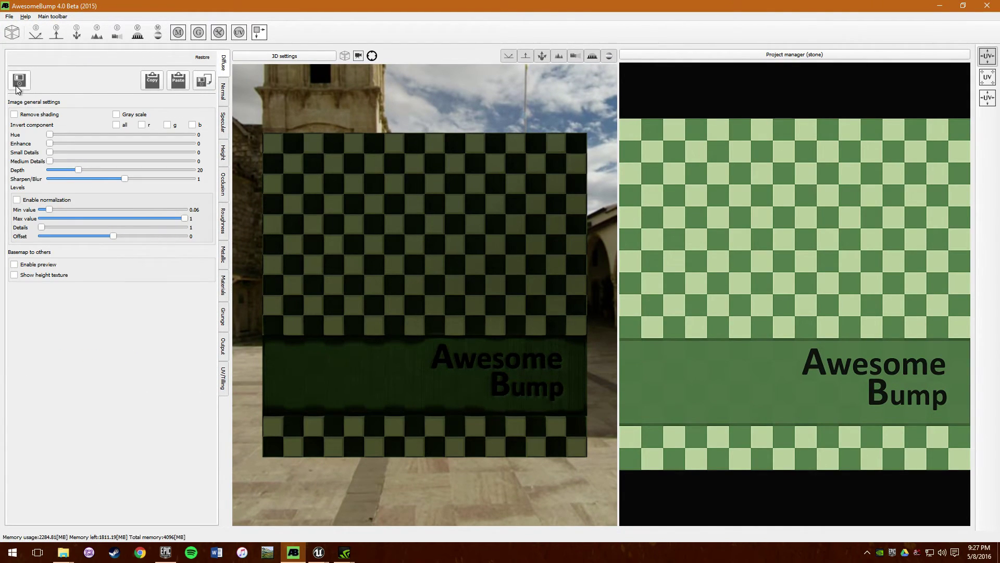
left_click(81, 78)
left_click(270, 25)
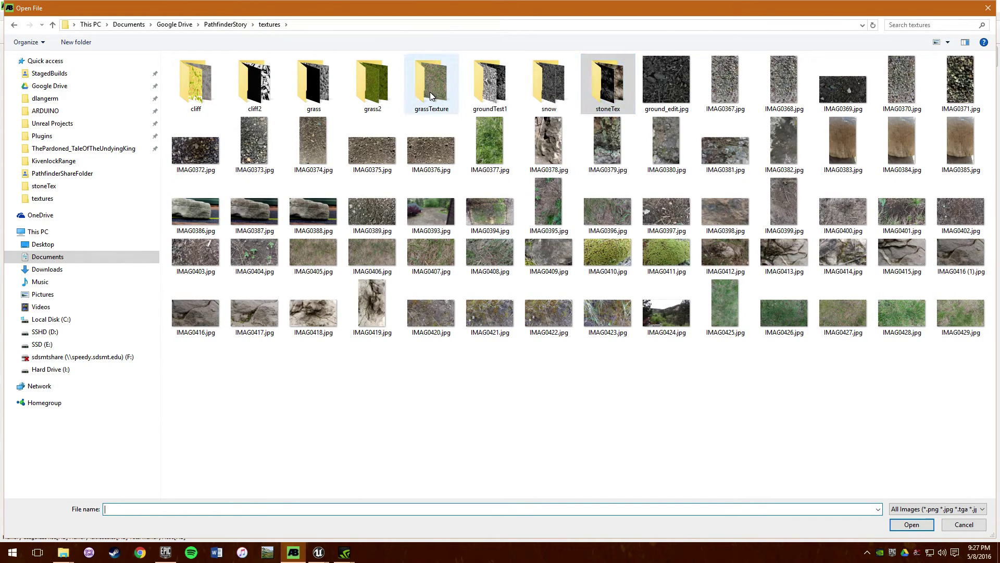
double_click(443, 91)
left_click(218, 87)
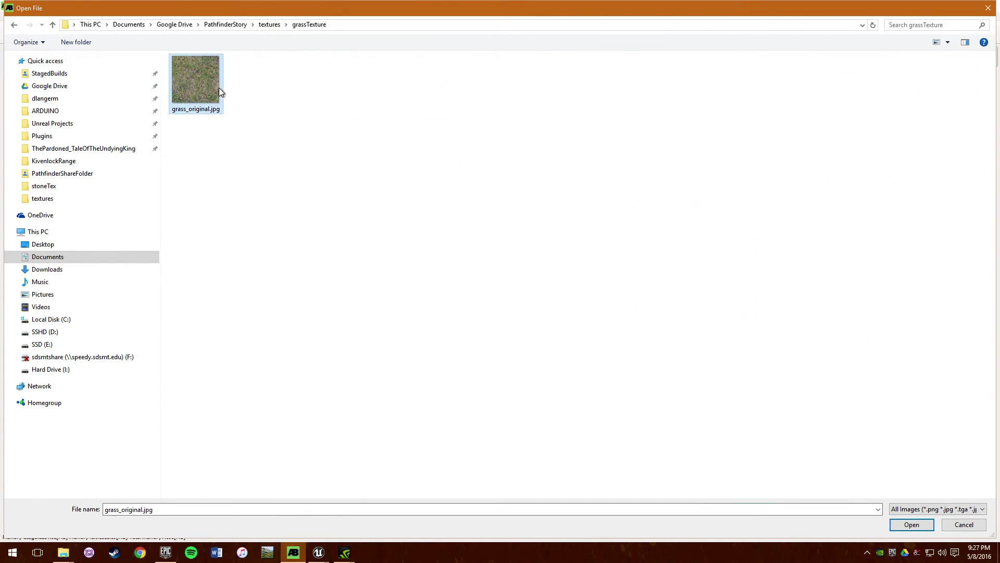
left_click(917, 526)
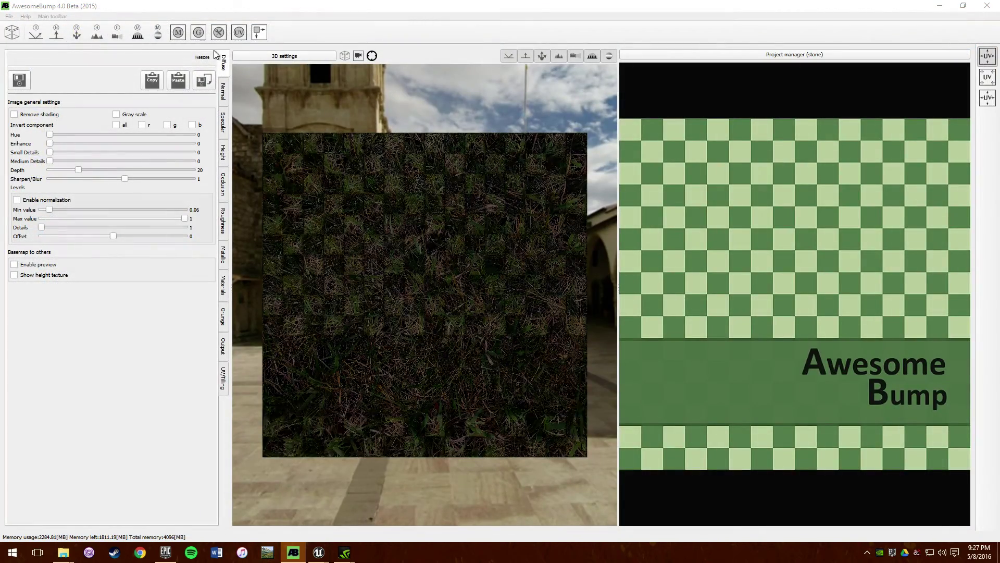
left_click_drag(455, 167, 468, 350)
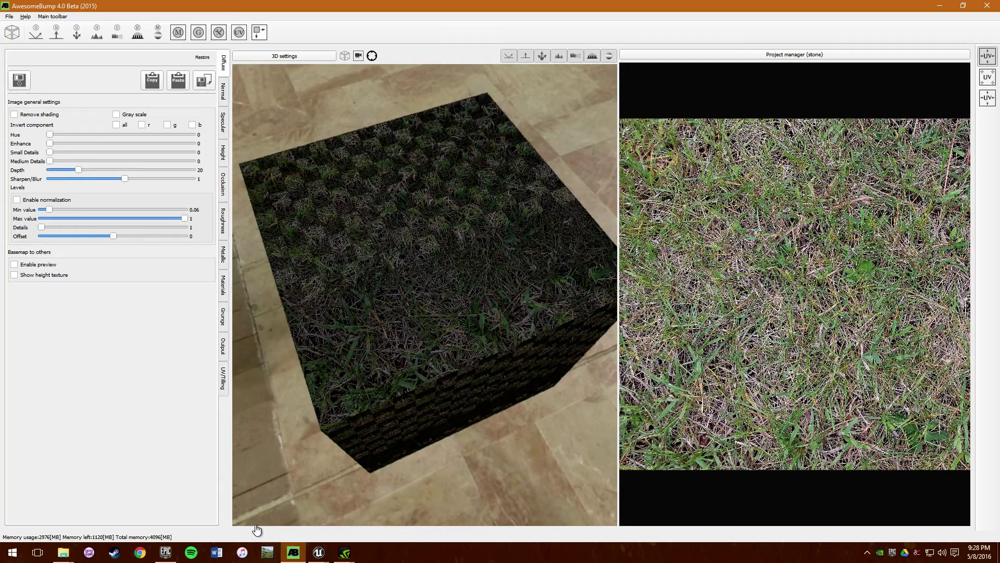
mouse_move(63, 551)
mouse_move(142, 508)
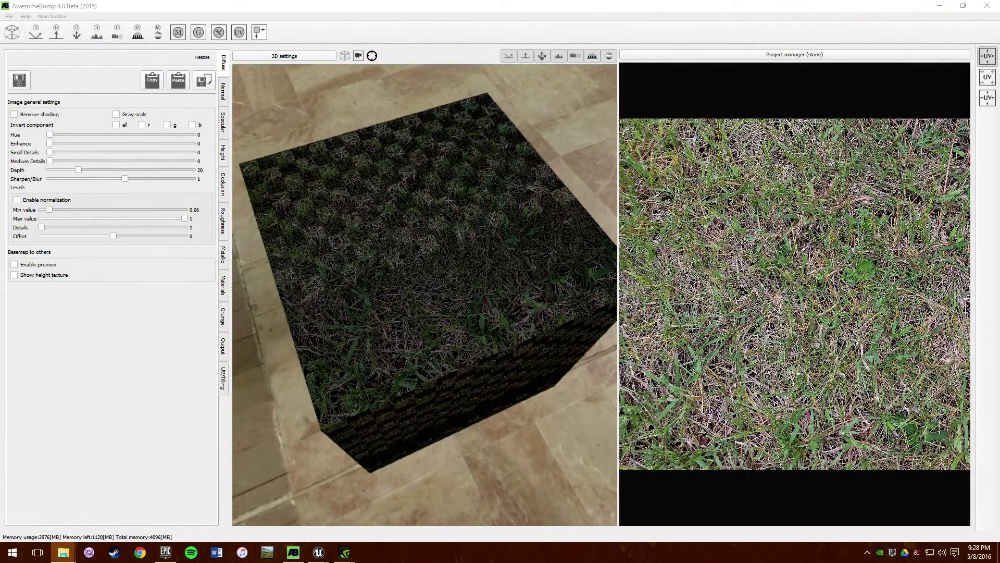
left_click(979, 253)
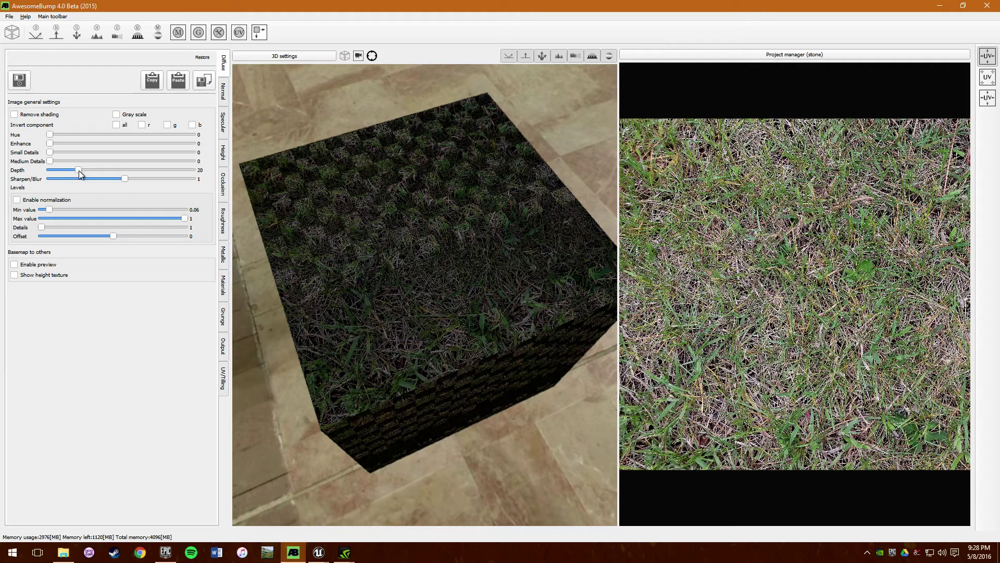
Step: Set both the Depth and the Sharpen/Blur of the diffuse image to 0
left_click_drag(77, 169, 42, 170)
left_click_drag(125, 181, 122, 182)
Step: Examine the grass diffuse texture in the image preview, both close up and as a whole
scroll(835, 285, "up", 4)
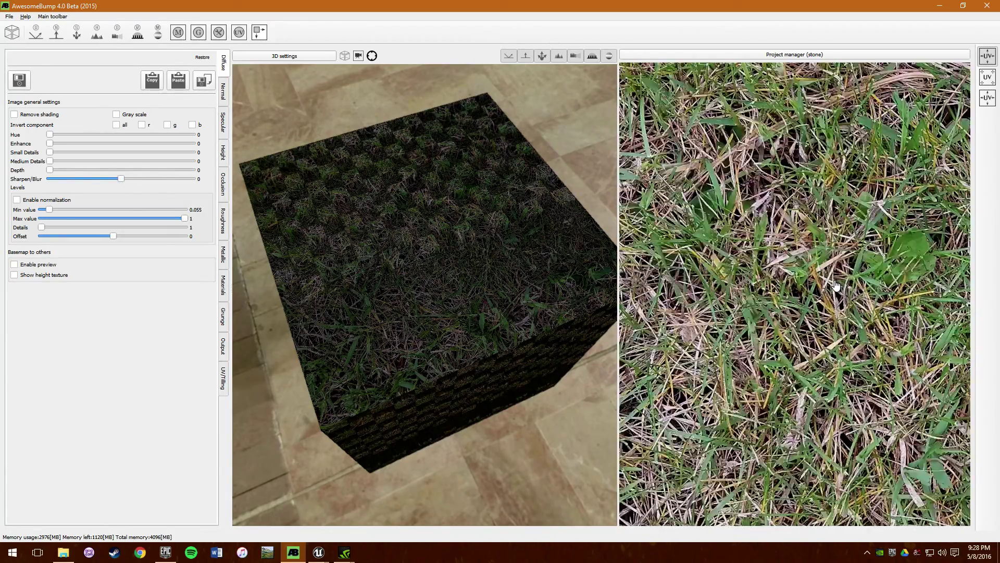
scroll(835, 284, "down", 3)
scroll(693, 229, "up", 3)
scroll(729, 228, "up", 1)
scroll(745, 232, "down", 3)
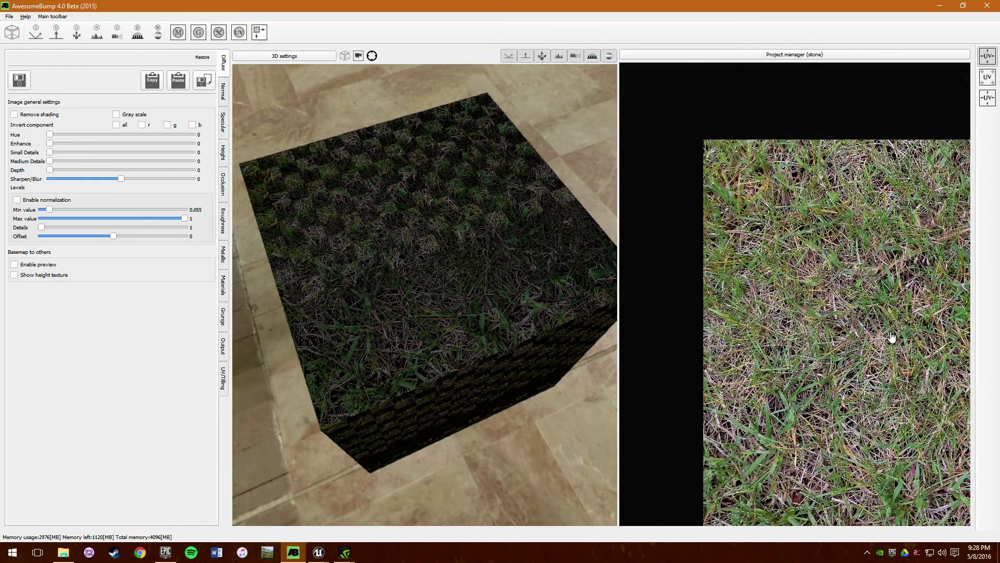
scroll(892, 337, "down", 1)
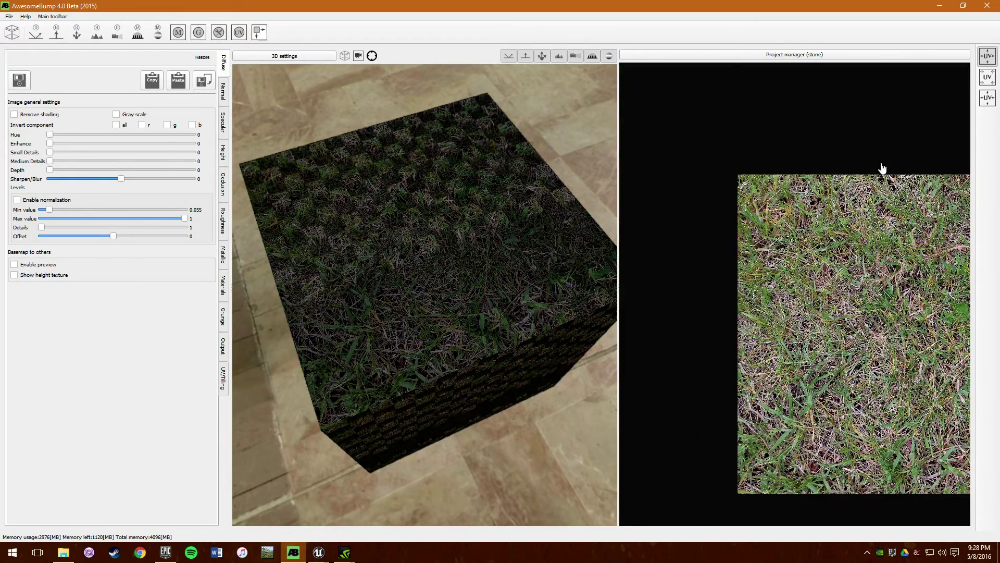
scroll(893, 188, "down", 1)
left_click_drag(893, 261, 795, 236)
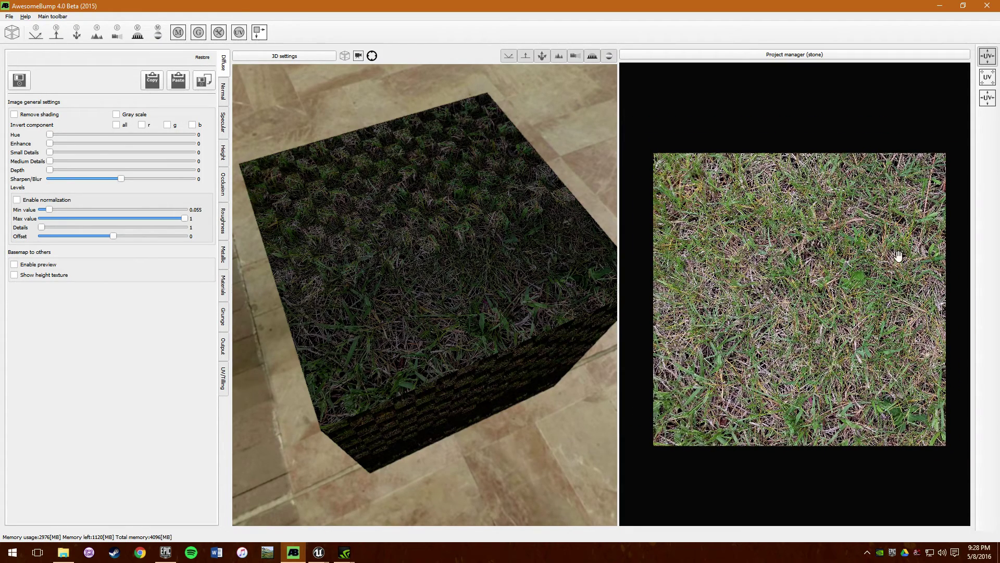
Step: Open the 3D settings, try a higher UV scale on the cube preview, and return it to 1.00
left_click_drag(806, 295, 782, 256)
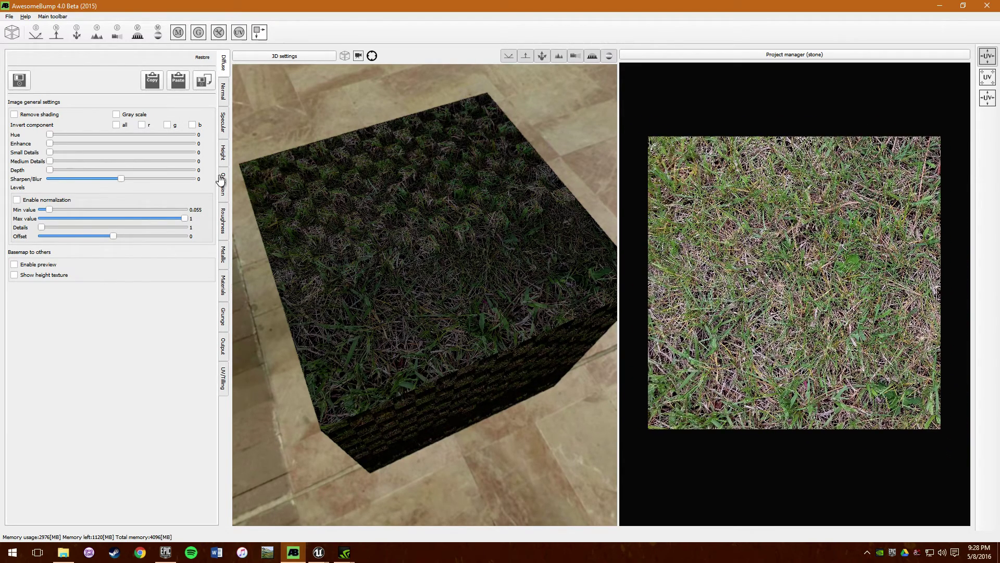
left_click(223, 380)
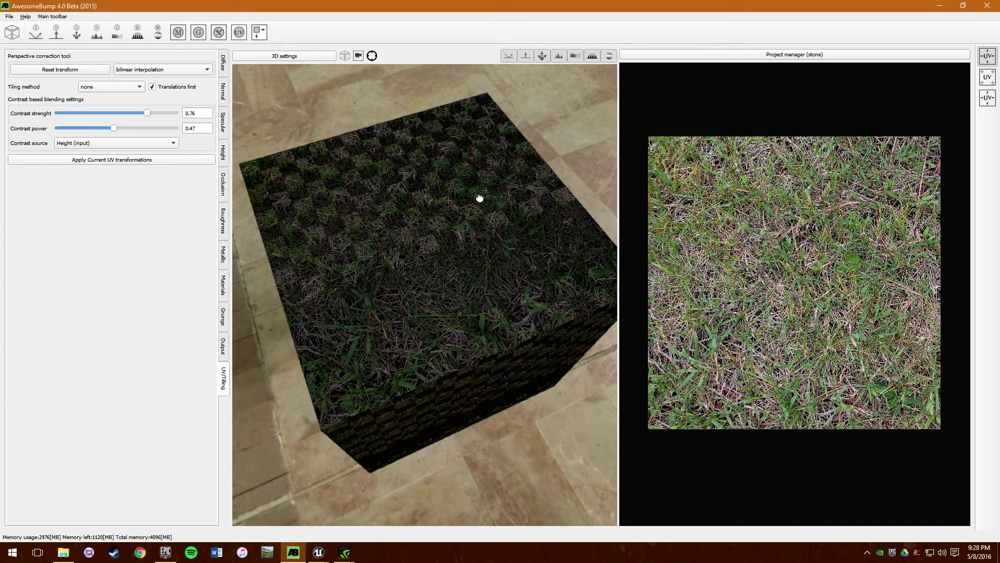
left_click(318, 55)
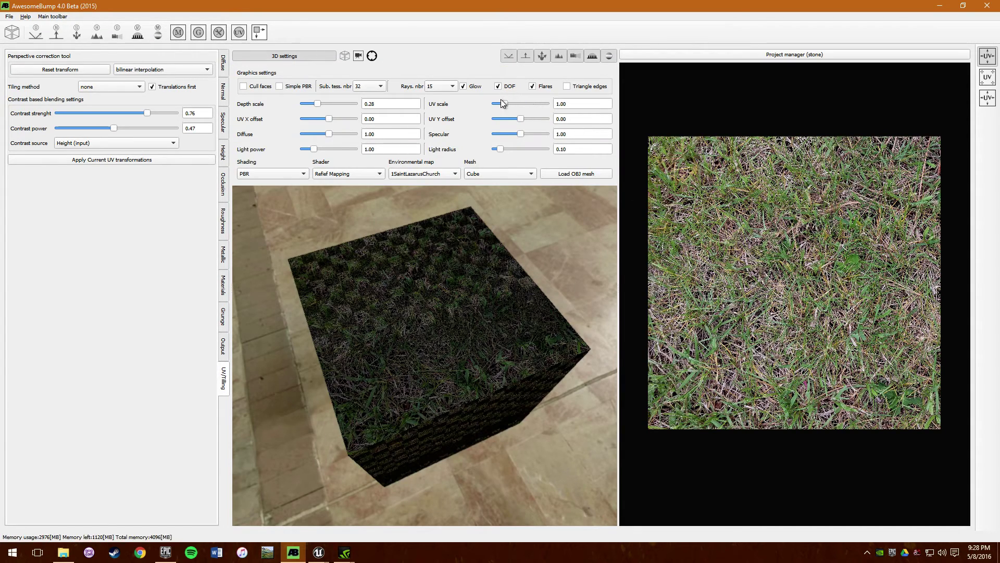
left_click_drag(504, 104, 525, 104)
left_click_drag(532, 101, 504, 102)
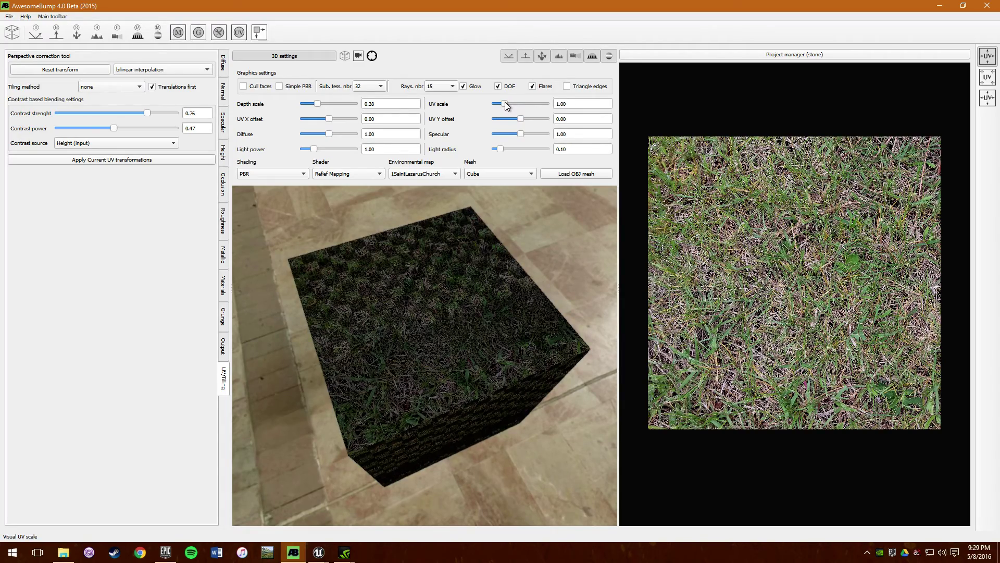
Step: Enable the basemap conversion preview for the diffuse image, check its height texture, and return to the normal map view
left_click(224, 63)
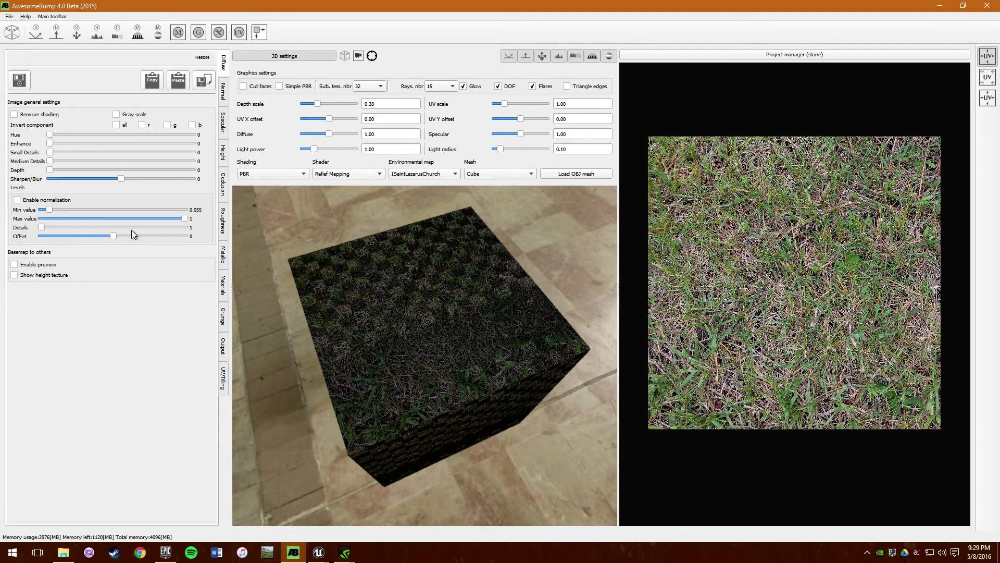
left_click(39, 264)
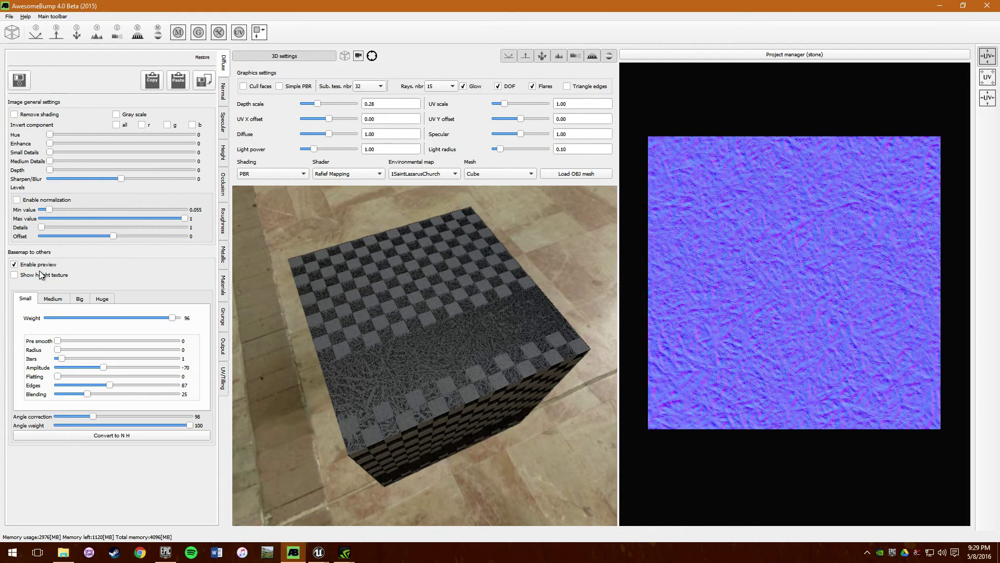
left_click(38, 274)
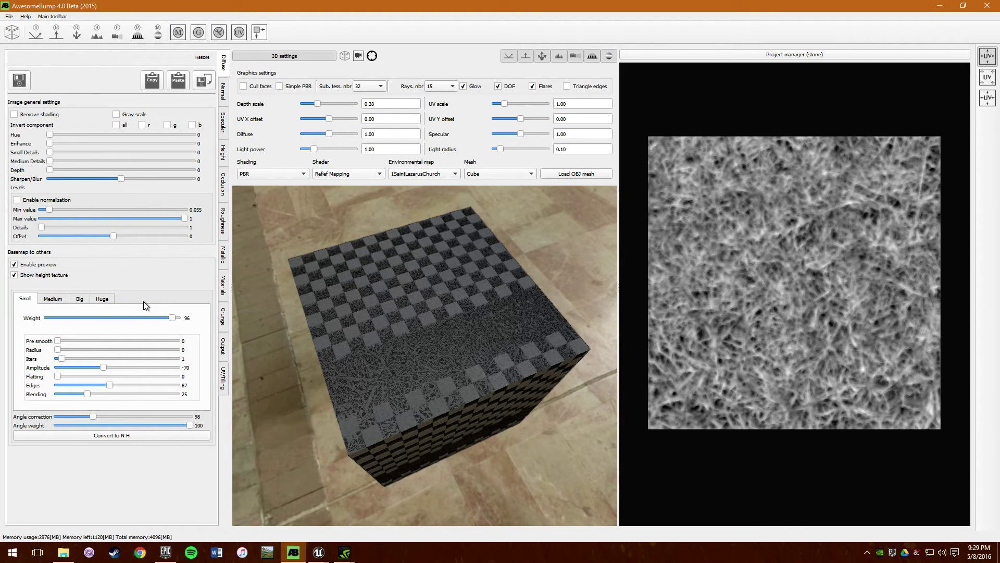
scroll(443, 372, "up", 5)
scroll(443, 374, "down", 5)
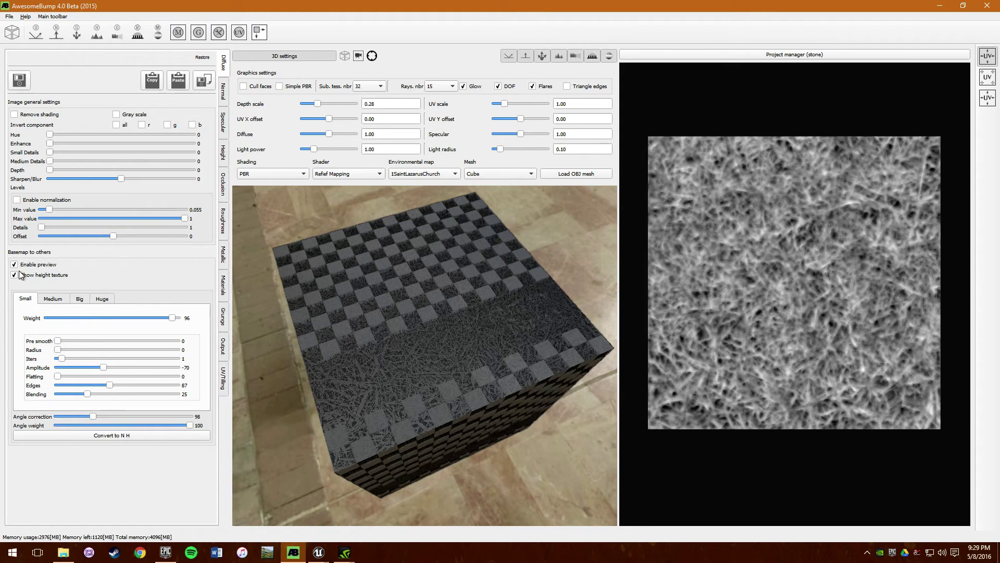
left_click(45, 275)
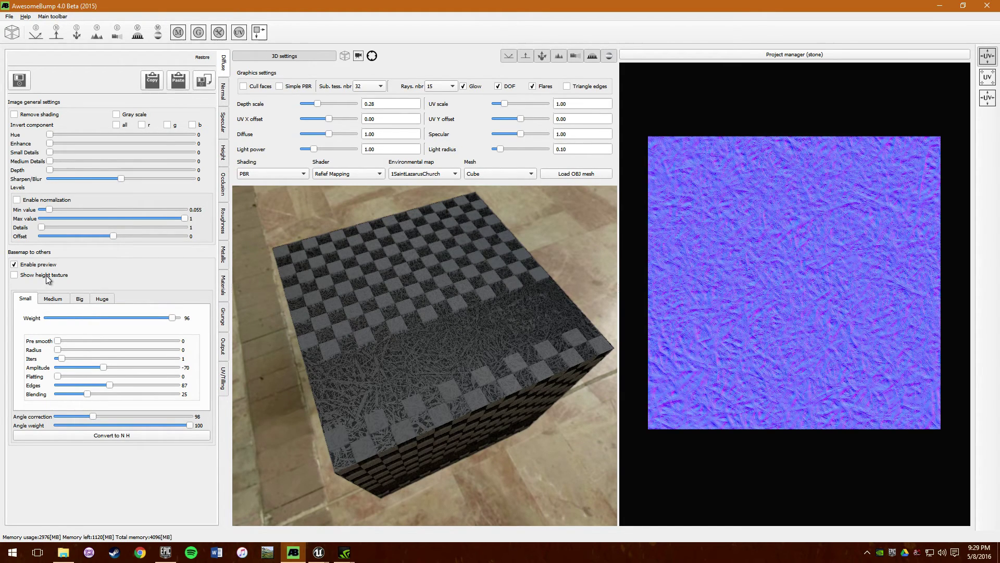
Step: Set the Weight of both the Huge and the Big detail levels to 0 in the basemap conversion
left_click(102, 299)
left_click_drag(177, 321, 43, 318)
left_click(79, 300)
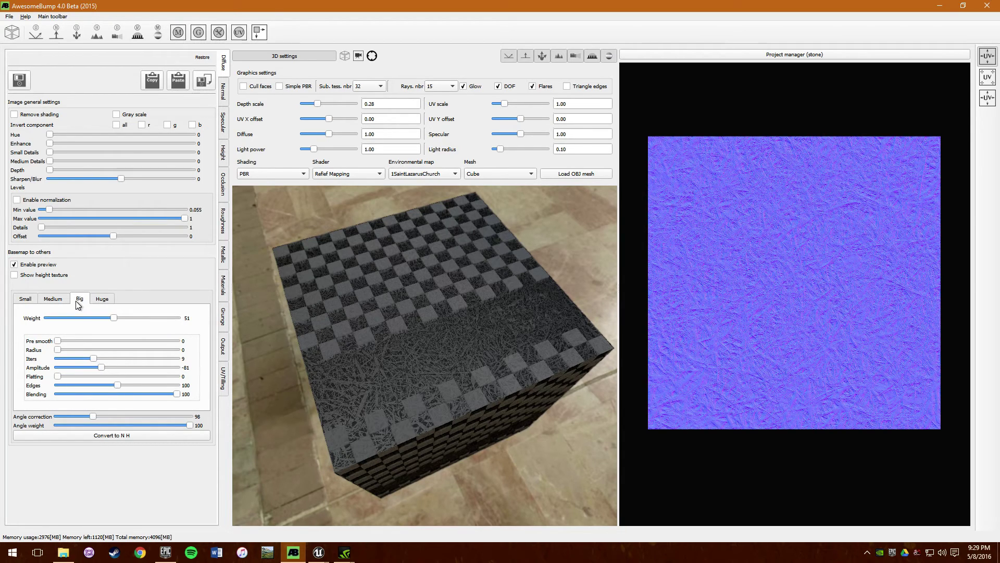
left_click_drag(114, 317, 46, 318)
scroll(810, 272, "up", 4)
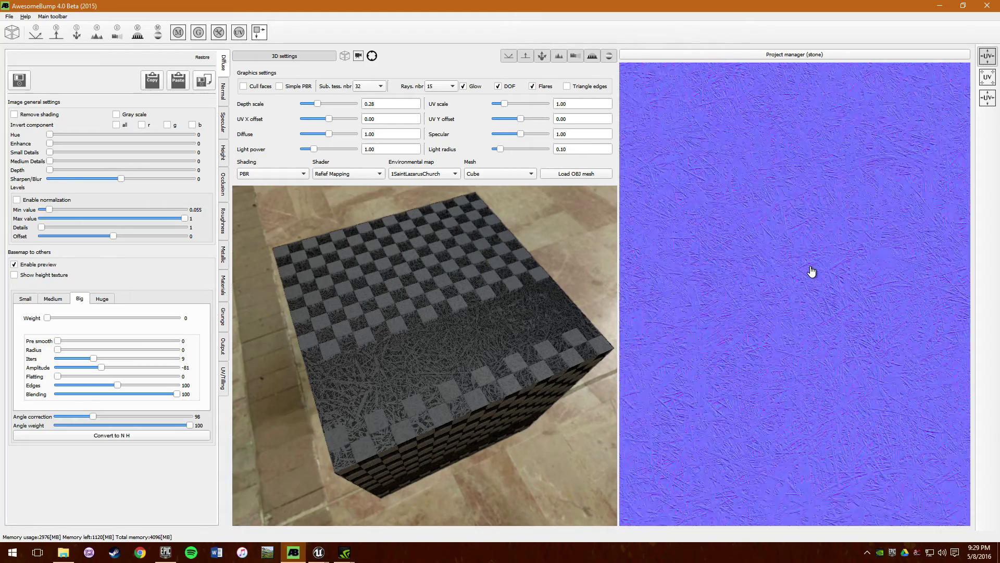
scroll(812, 271, "down", 2)
scroll(752, 312, "up", 3)
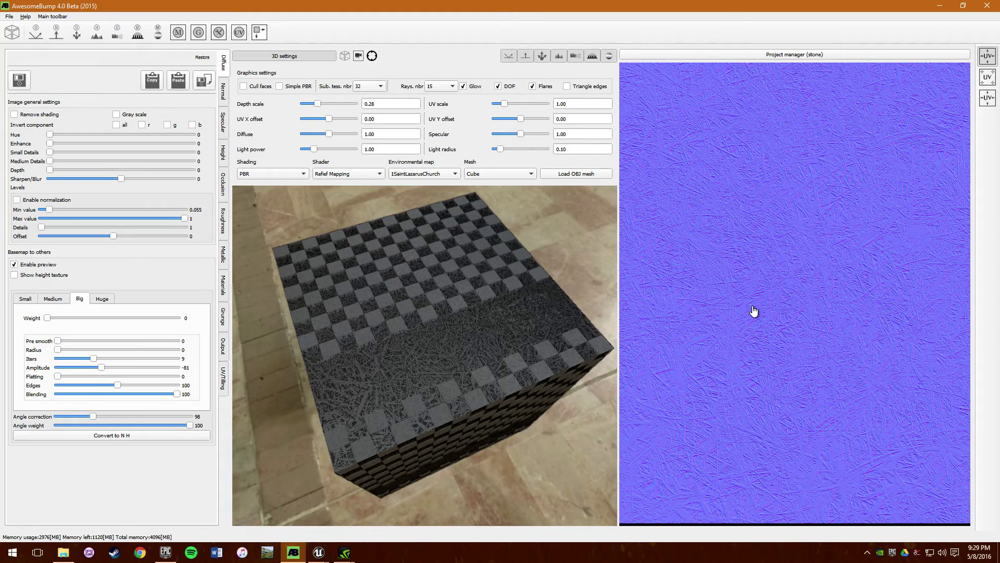
scroll(754, 311, "down", 2)
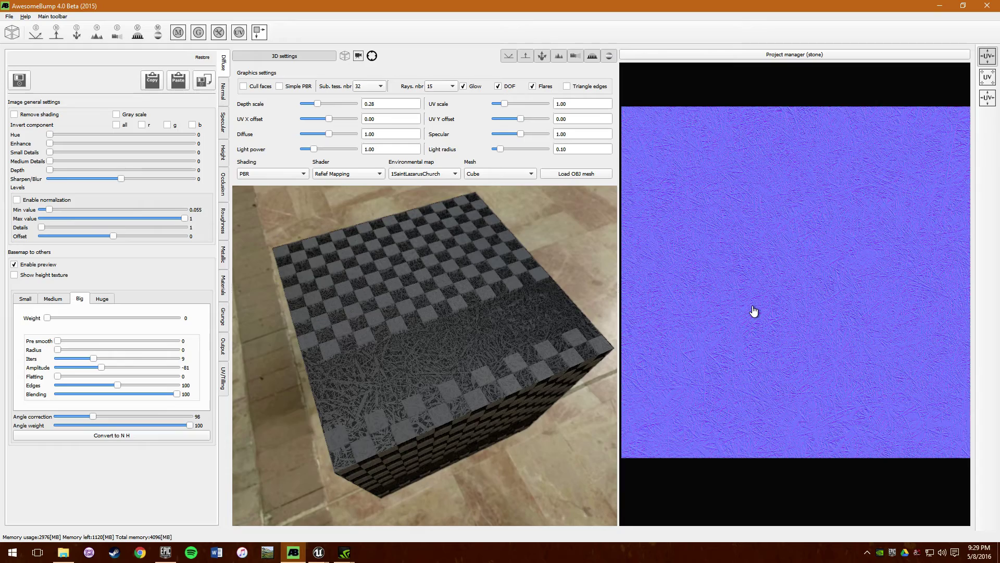
scroll(754, 311, "down", 1)
Step: Set the Amplitude of the Small detail level to -101
left_click(52, 301)
left_click(26, 300)
scroll(830, 286, "up", 3)
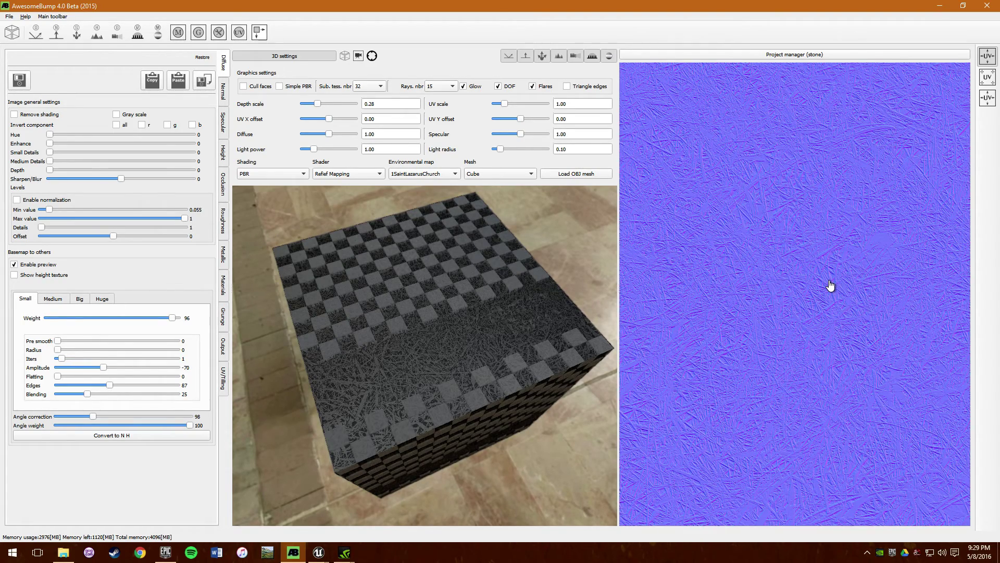
scroll(830, 286, "down", 3)
scroll(830, 286, "up", 3)
scroll(830, 286, "down", 2)
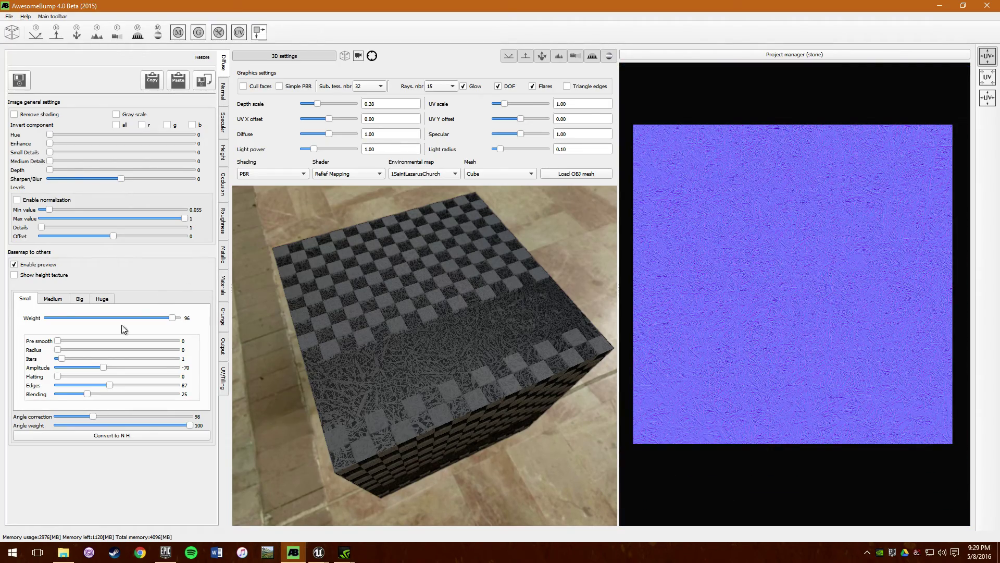
left_click_drag(86, 367, 35, 370)
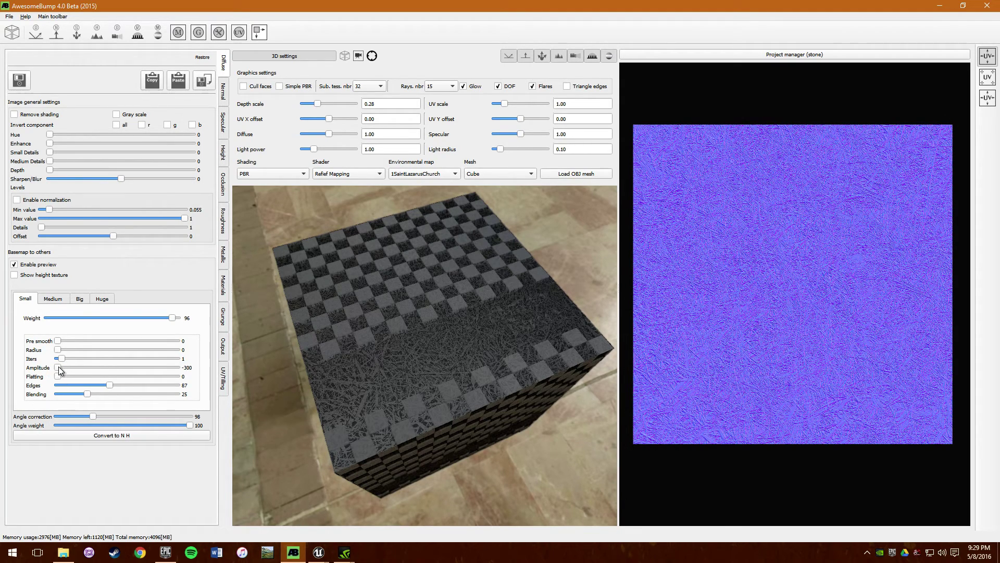
left_click_drag(92, 367, 113, 369)
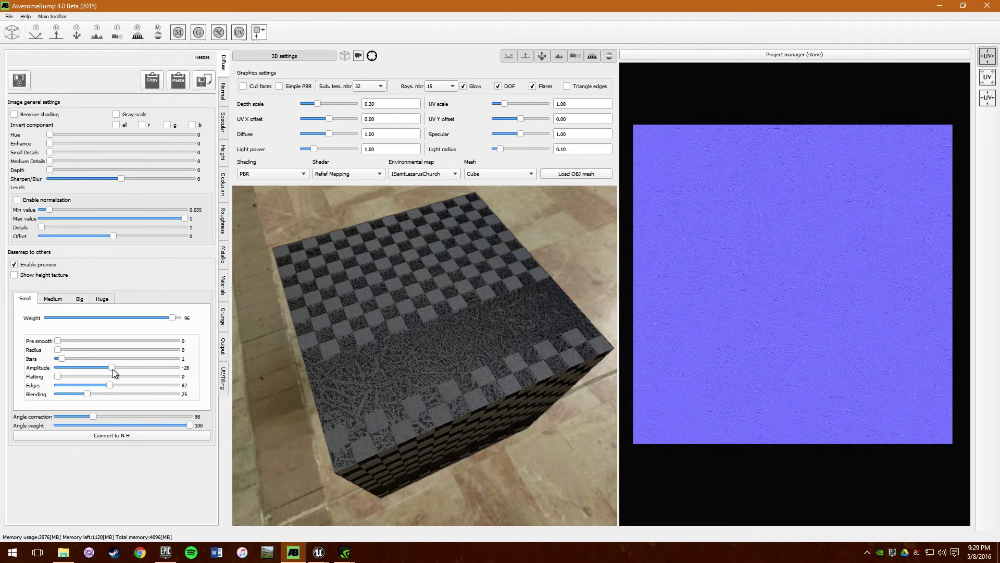
left_click_drag(113, 371, 98, 368)
Step: Try a Pre smooth of 83 on the Small detail level, return it to 0, and set the Radius to 1
left_click_drag(60, 342, 125, 342)
scroll(807, 295, "up", 3)
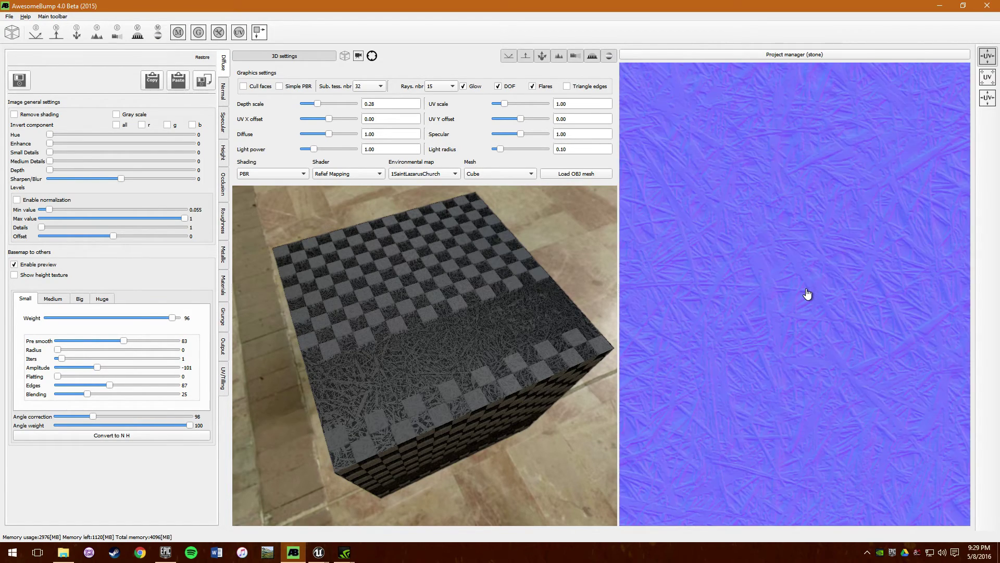
scroll(808, 294, "down", 2)
scroll(807, 294, "up", 1)
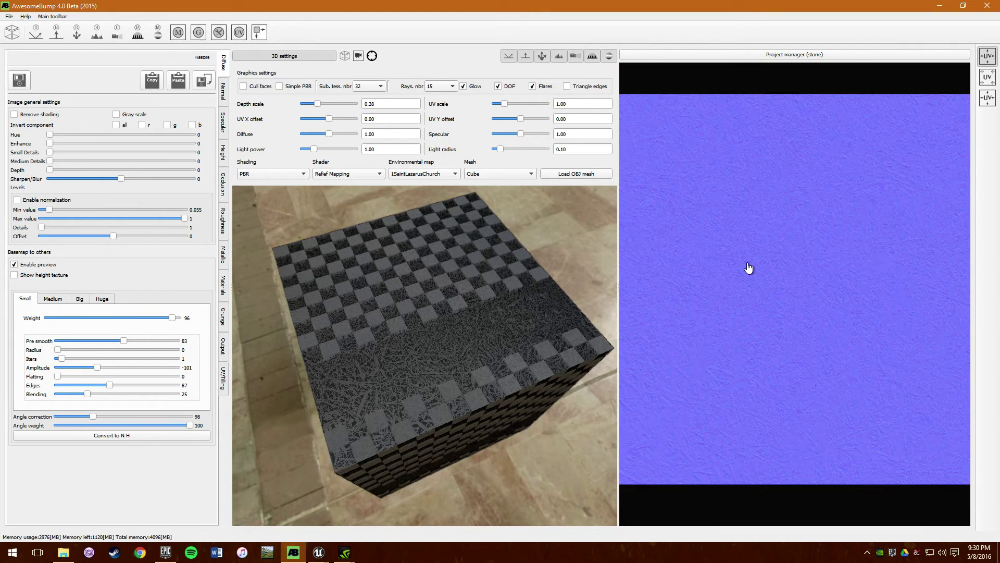
left_click_drag(124, 342, 95, 352)
left_click_drag(106, 352, 57, 352)
Step: Set the Angle correction to 56 and convert the basemap into the normal, specular, occlusion and height images
left_click_drag(92, 417, 102, 416)
left_click_drag(115, 420, 90, 421)
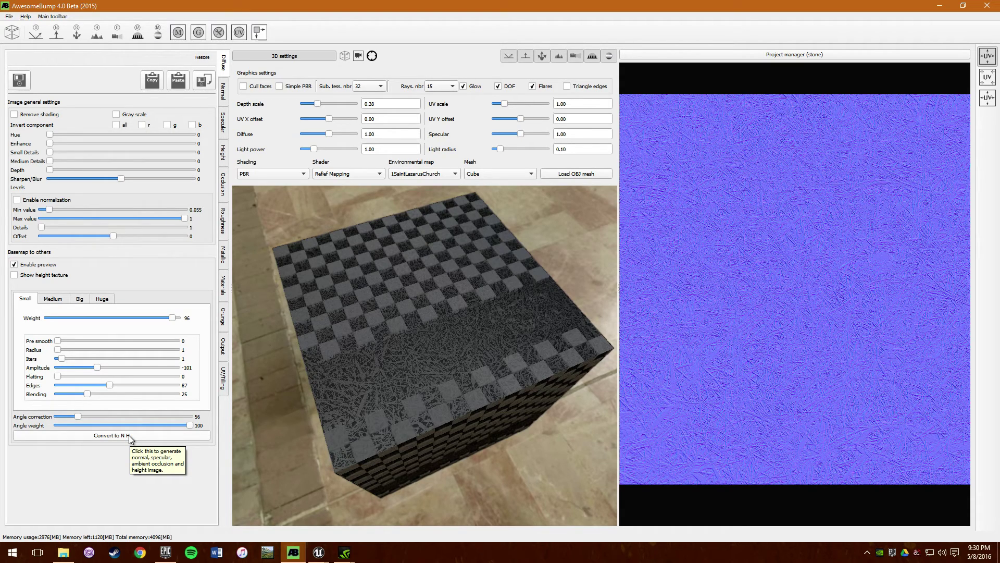
left_click(50, 276)
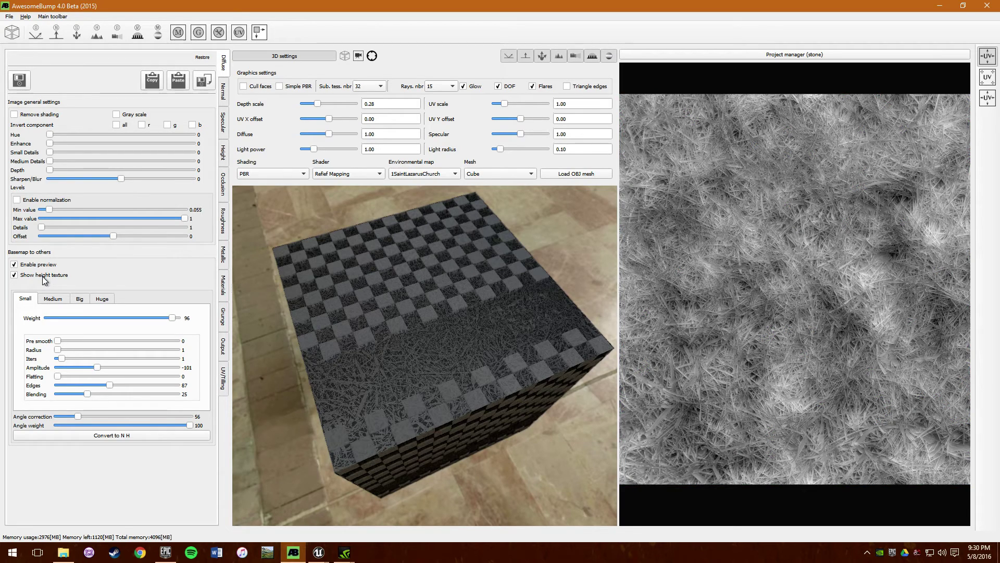
left_click(44, 280)
left_click(119, 435)
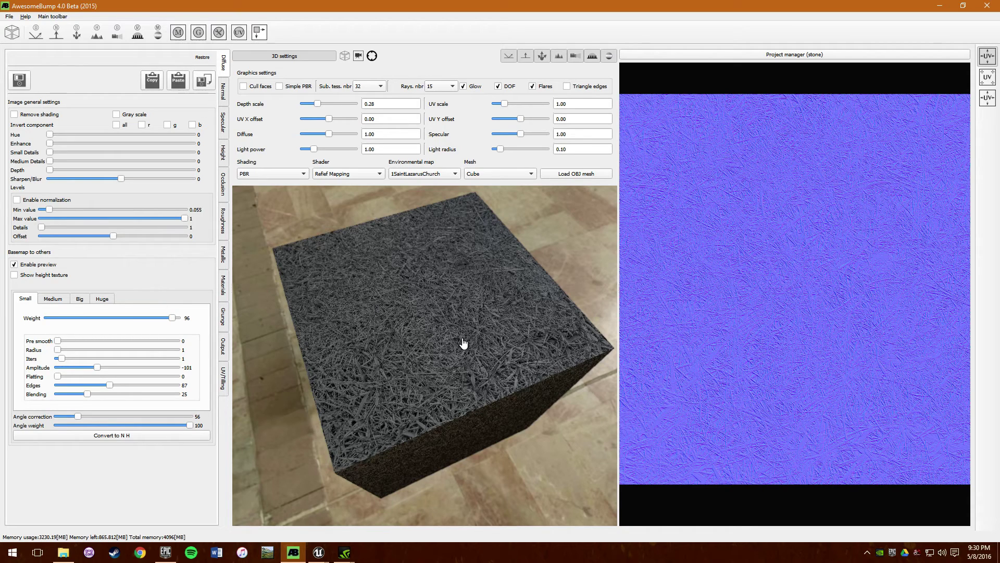
Step: Turn off the basemap preview and inspect the grass texture on the 3D cube up close
left_click_drag(447, 356, 441, 235)
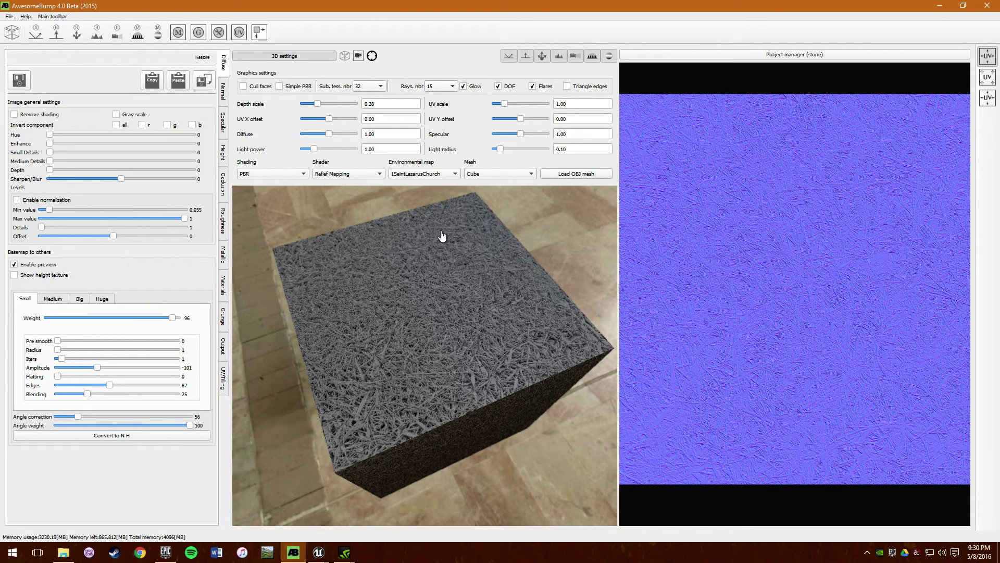
left_click(39, 267)
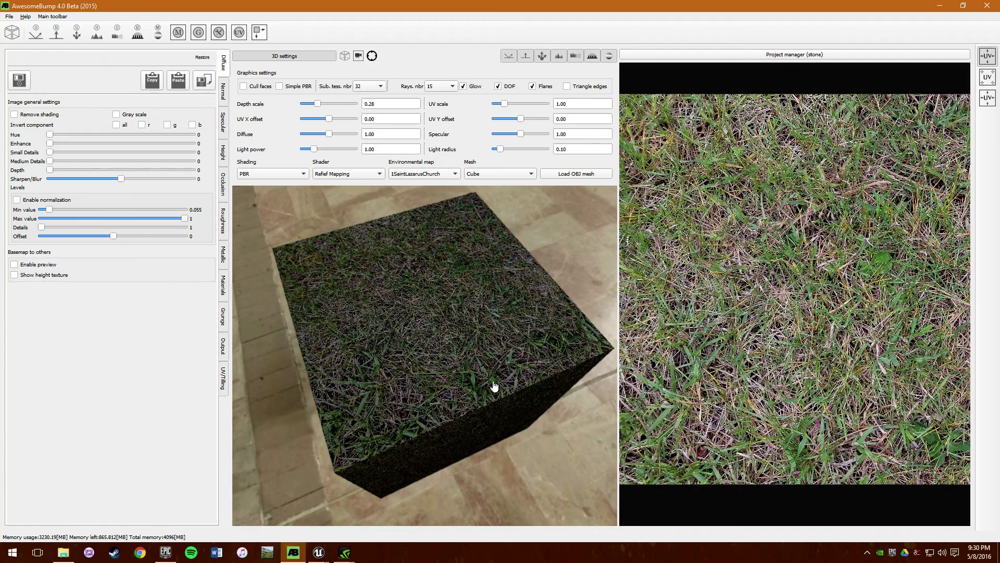
scroll(446, 311, "up", 6)
scroll(445, 311, "down", 5)
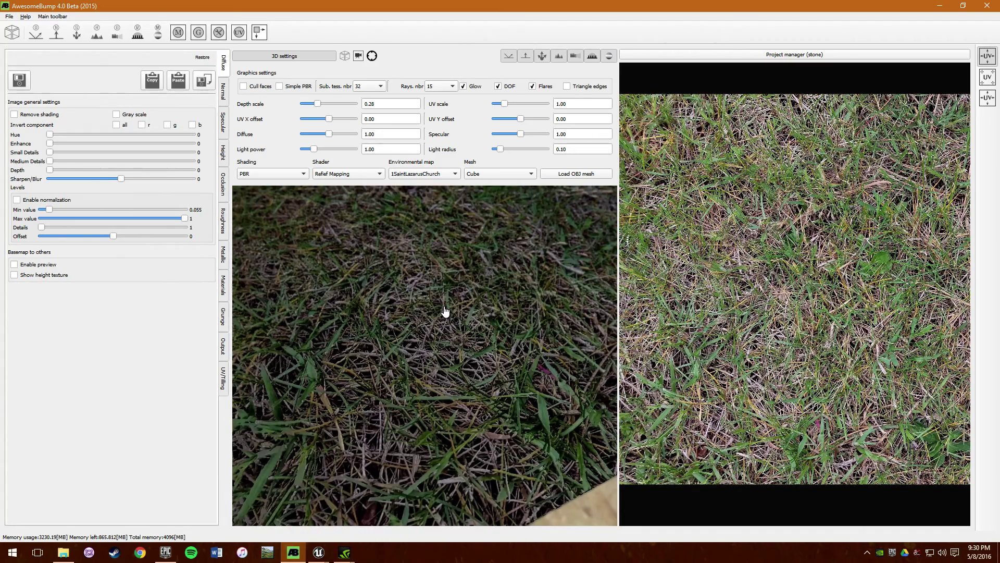
left_click_drag(375, 290, 323, 415)
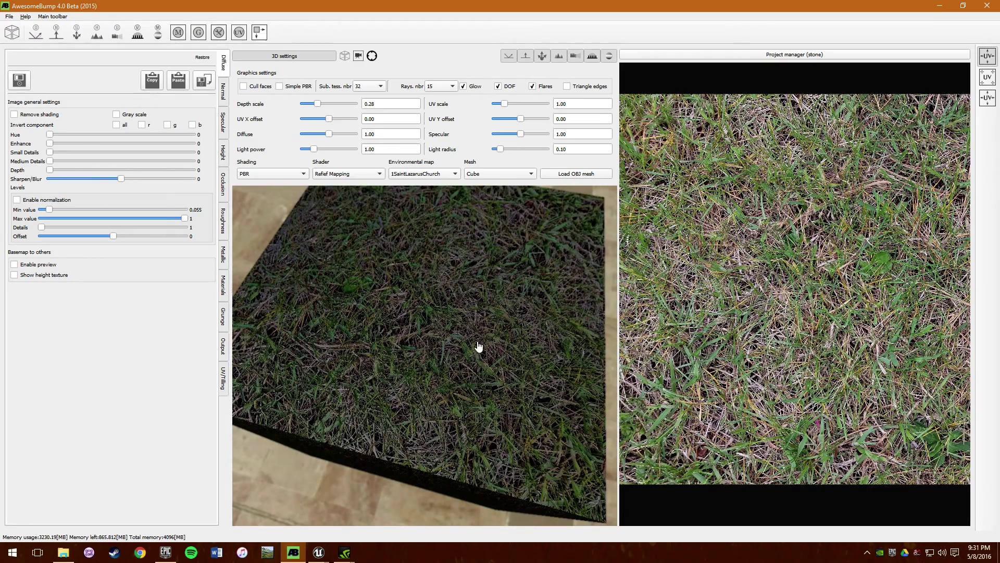
Step: Try the Tessellation shader on the 3D cube and switch back to Relief Mapping
left_click(344, 173)
left_click(336, 192)
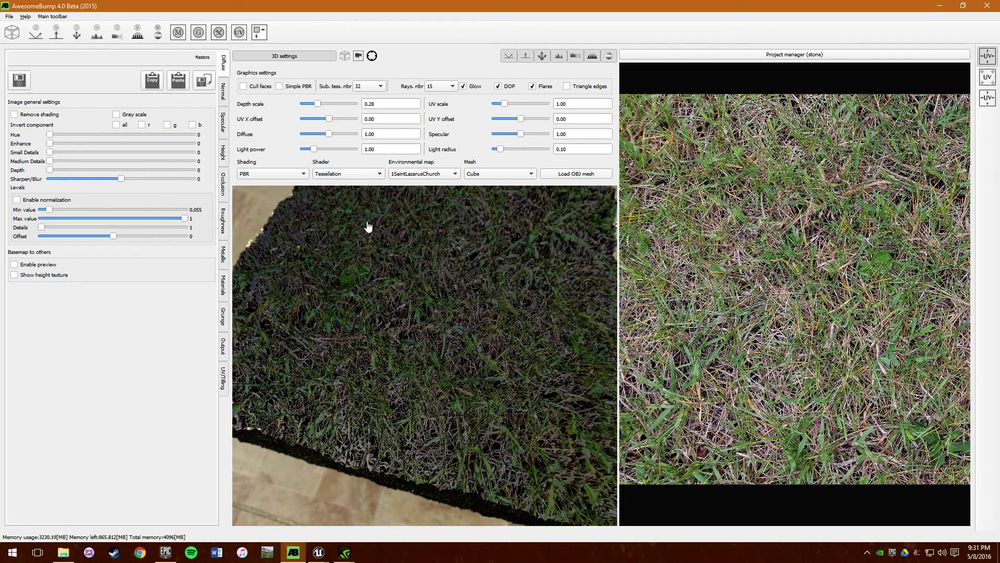
left_click(352, 178)
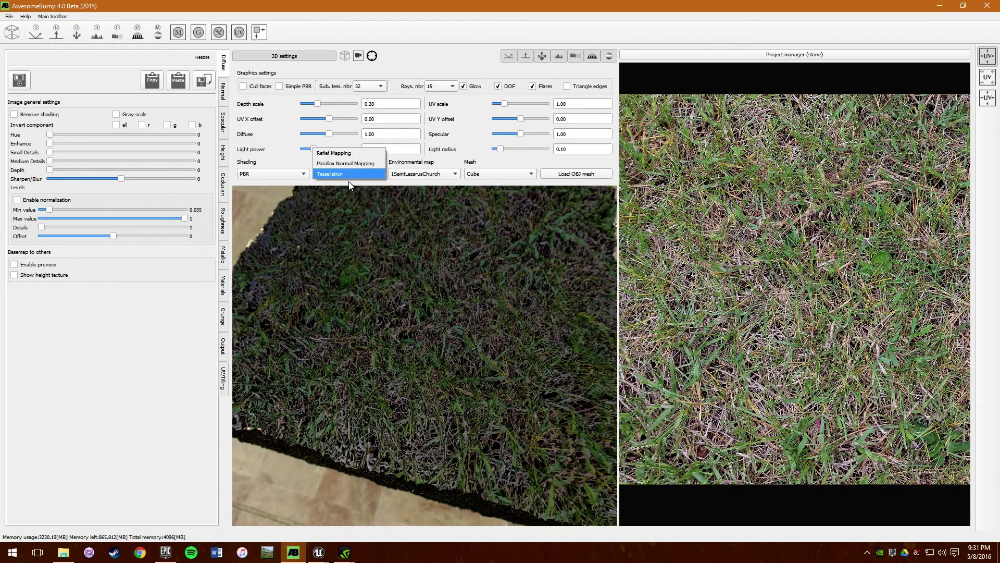
left_click(338, 152)
Step: Examine the relief-mapped grass cube from several angles and distances in the 3D preview
scroll(395, 302, "down", 5)
scroll(397, 299, "up", 5)
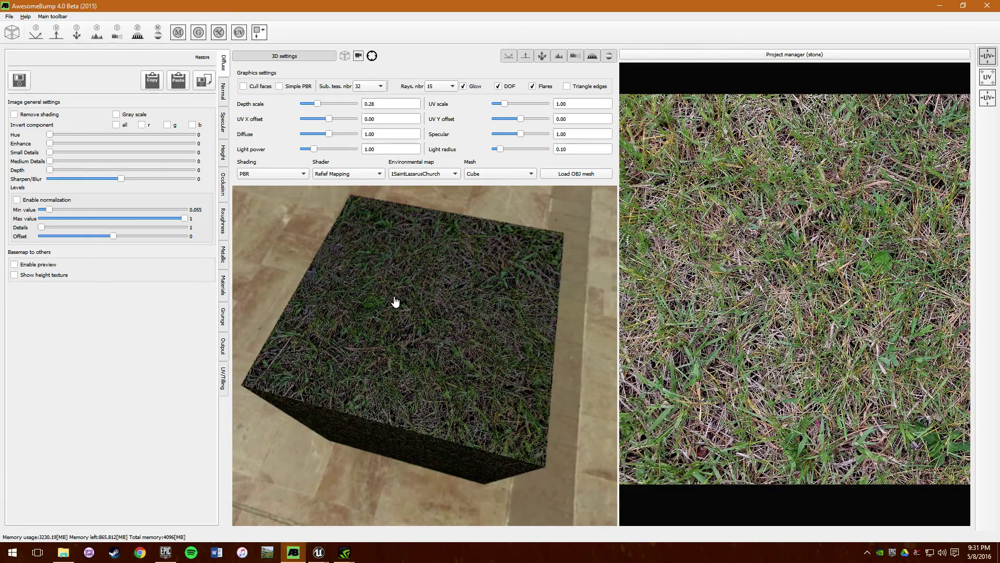
scroll(445, 332, "down", 5)
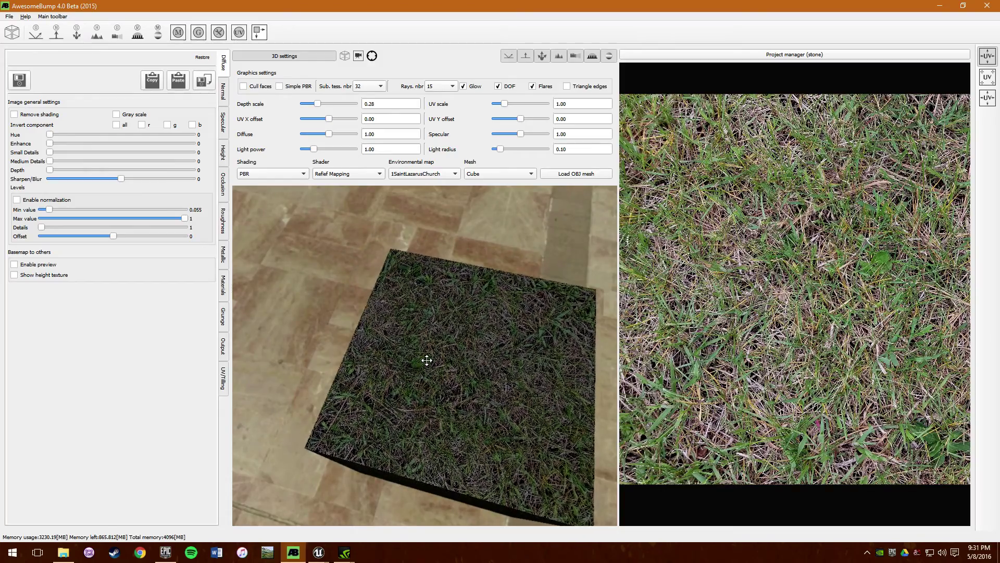
left_click_drag(427, 360, 337, 351)
scroll(438, 378, "up", 3)
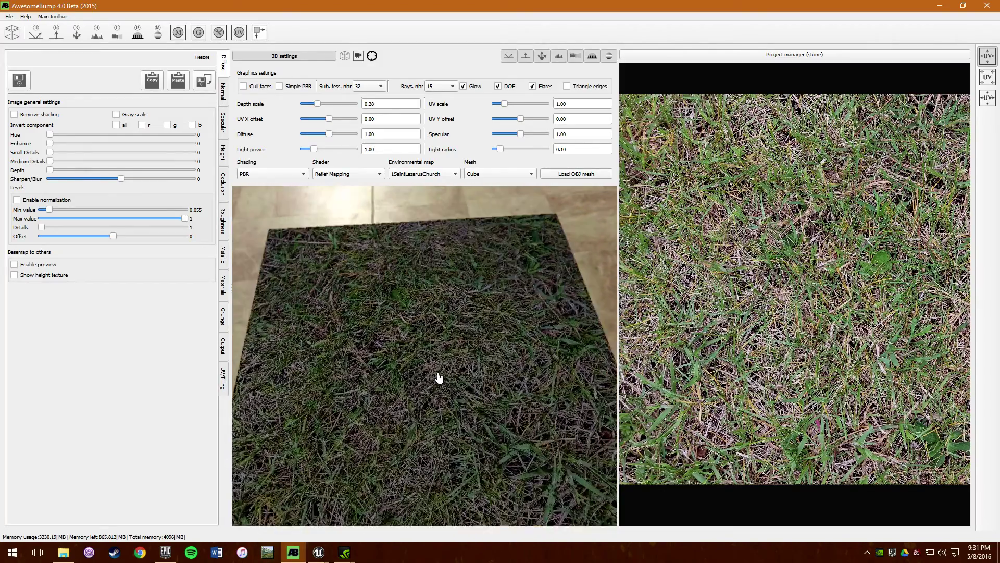
scroll(439, 378, "down", 5)
left_click_drag(417, 365, 401, 396)
scroll(404, 390, "up", 5)
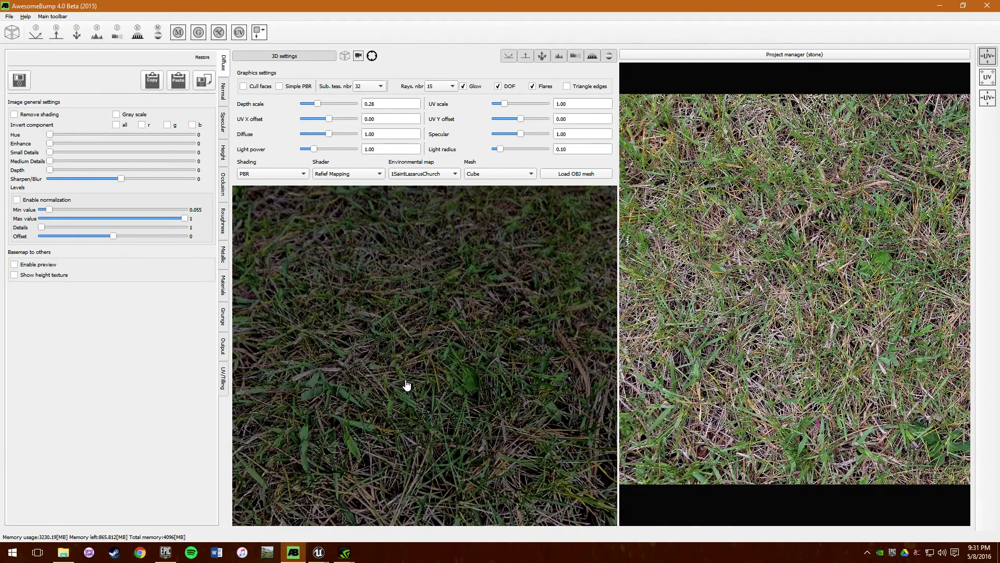
scroll(407, 385, "down", 5)
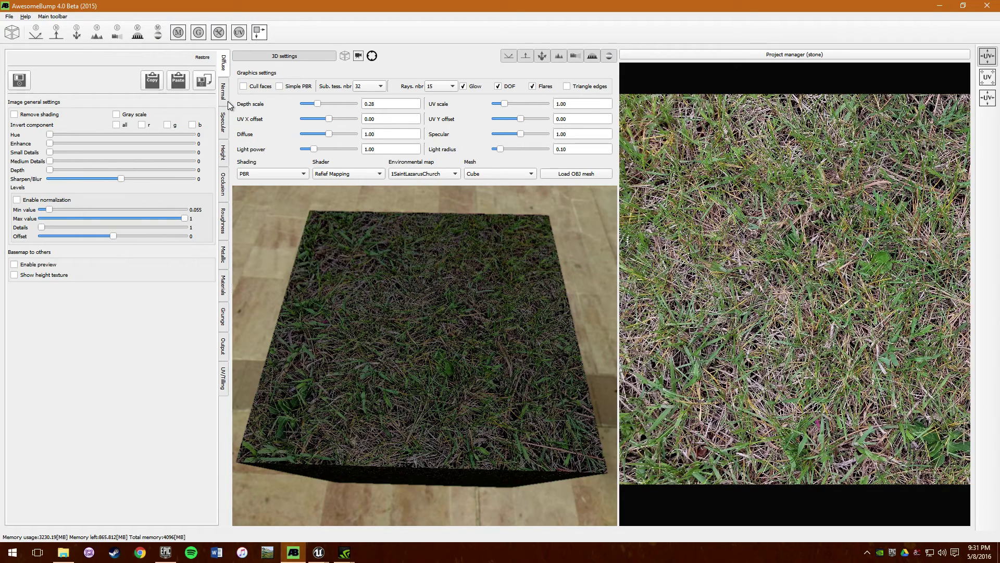
Step: Show the height map and its settings, and examine the depth of the grass surface on the 3D cube
left_click(225, 153)
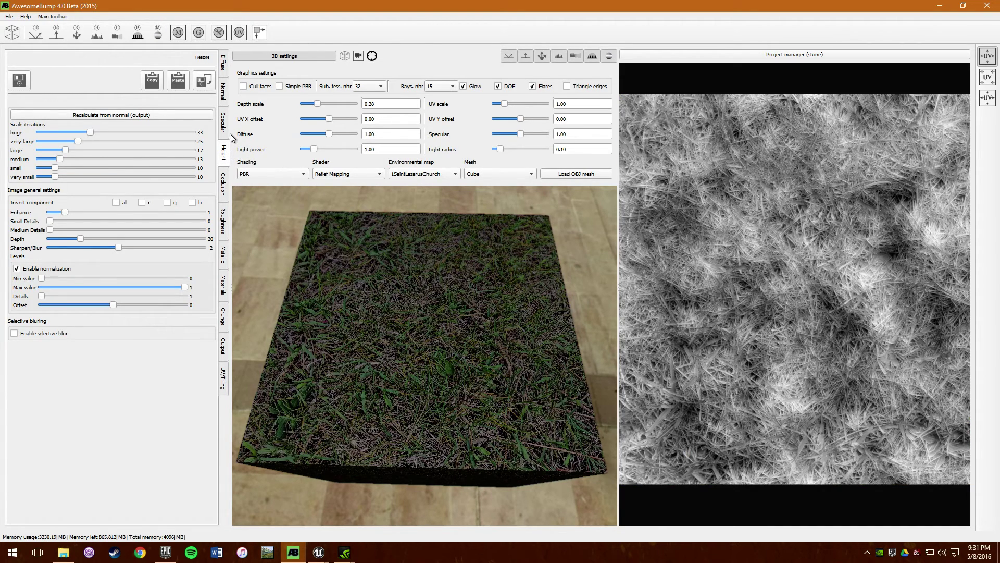
left_click_drag(444, 302, 473, 386)
scroll(473, 386, "up", 5)
scroll(474, 386, "down", 6)
mouse_move(408, 395)
left_mouse_down()
mouse_move(451, 401)
mouse_move(484, 433)
mouse_move(442, 420)
mouse_move(513, 428)
mouse_move(429, 414)
mouse_move(404, 391)
left_mouse_up()
scroll(451, 405, "up", 3)
scroll(451, 404, "down", 5)
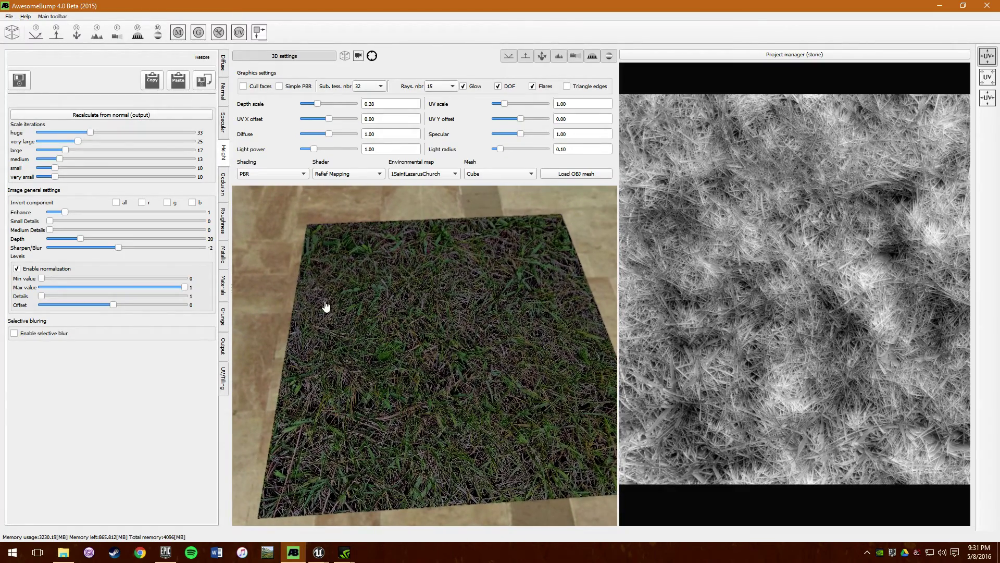
Step: Set the 3D preview shader to Tessellation and view the displaced grass cube
left_click(368, 178)
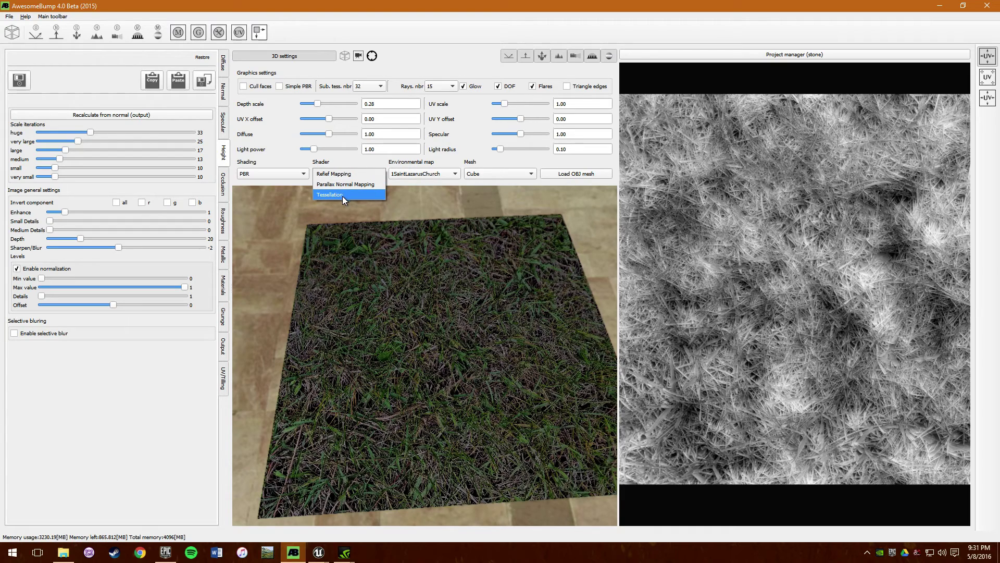
left_click(416, 326)
left_click(367, 174)
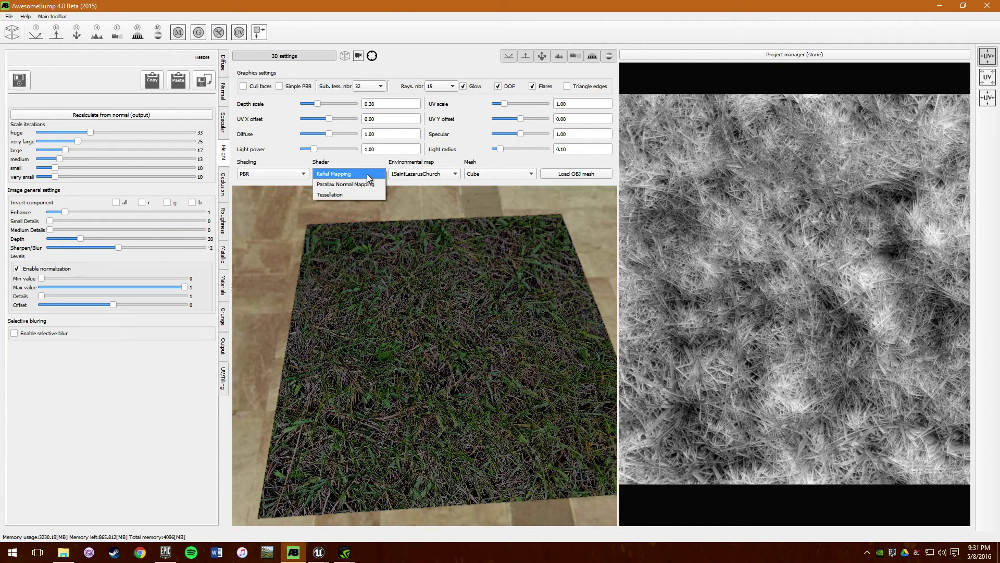
left_click(354, 195)
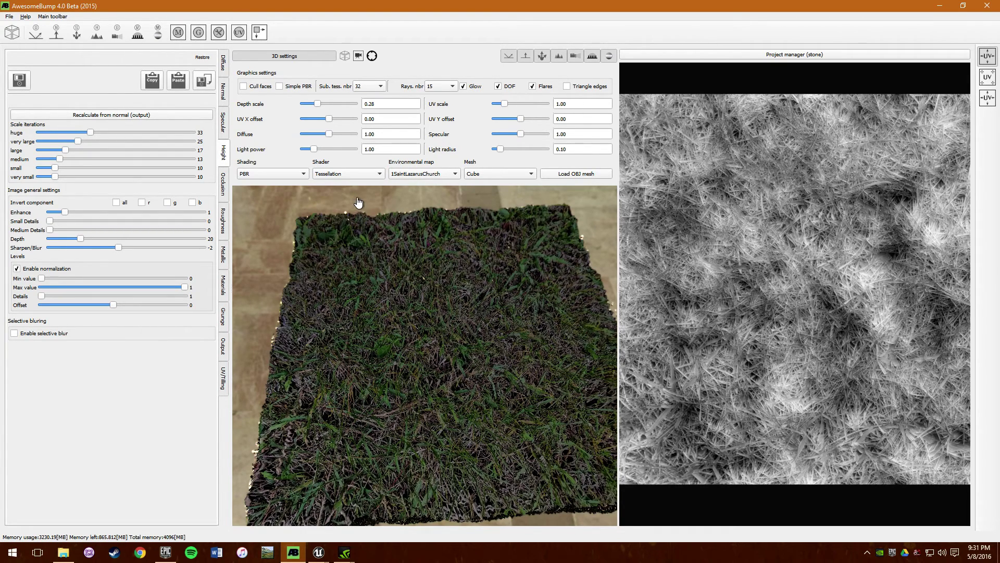
mouse_move(428, 419)
left_mouse_down()
mouse_move(522, 421)
mouse_move(422, 395)
mouse_move(422, 288)
mouse_move(438, 415)
mouse_move(442, 353)
mouse_move(437, 413)
left_mouse_up()
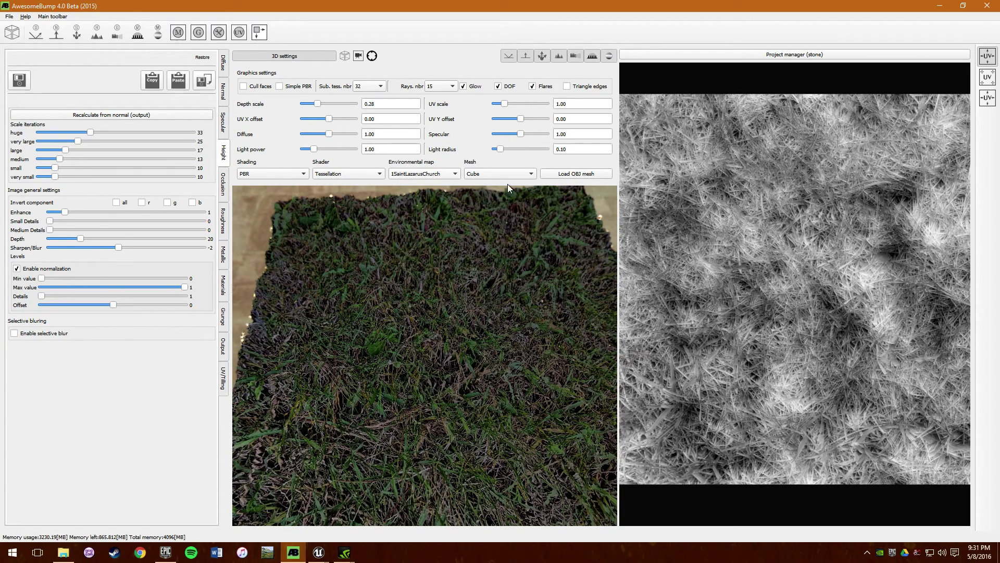
Step: Try the Park environmental map and view the grass cube against it from farther away
left_click(440, 174)
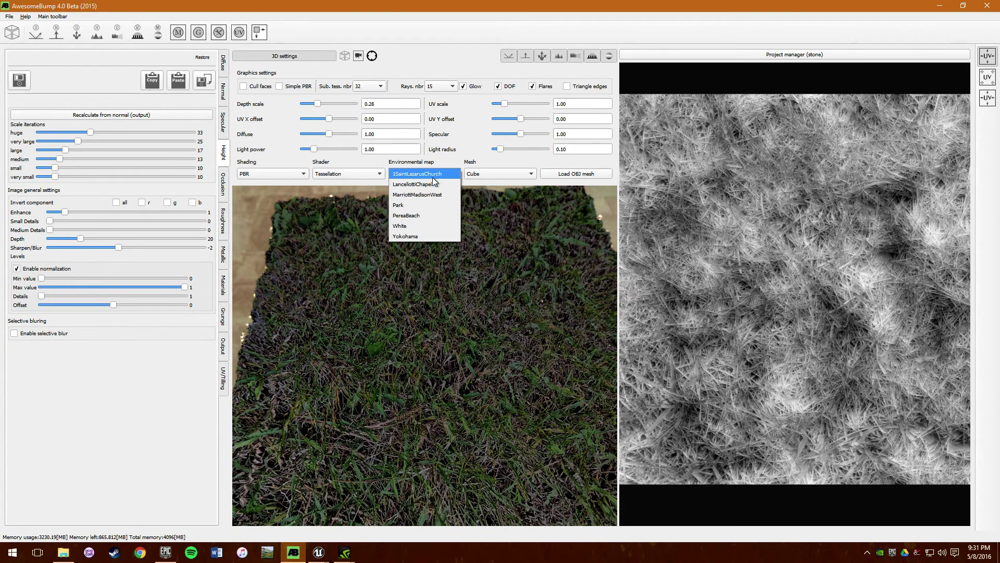
left_click(423, 206)
scroll(411, 286, "down", 5)
left_click_drag(411, 285, 494, 514)
left_click_drag(408, 398, 453, 487)
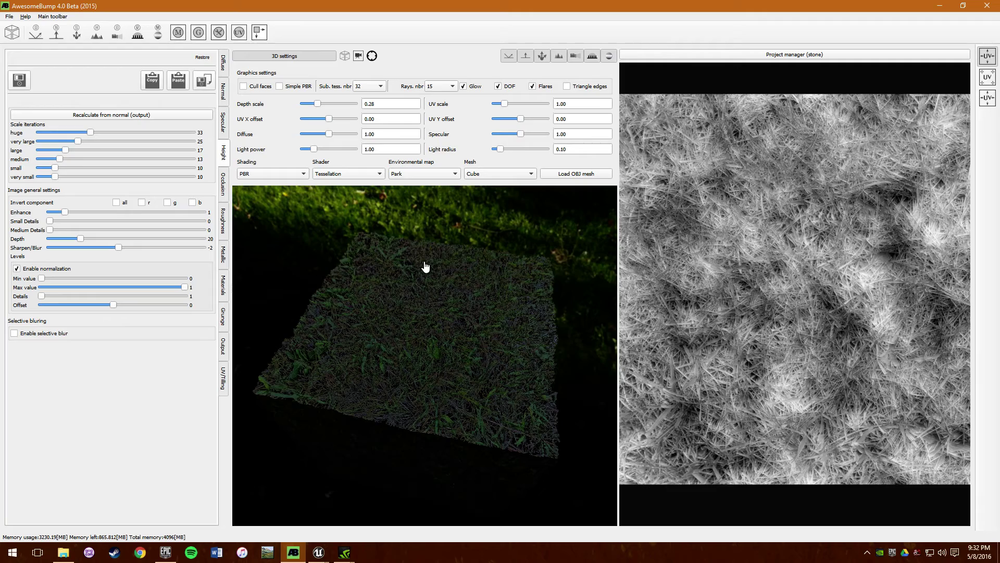
Step: Try the PereaBeach environmental map around the grass cube and switch back to 1SaintLazarusChurch
left_click(430, 176)
left_click(416, 185)
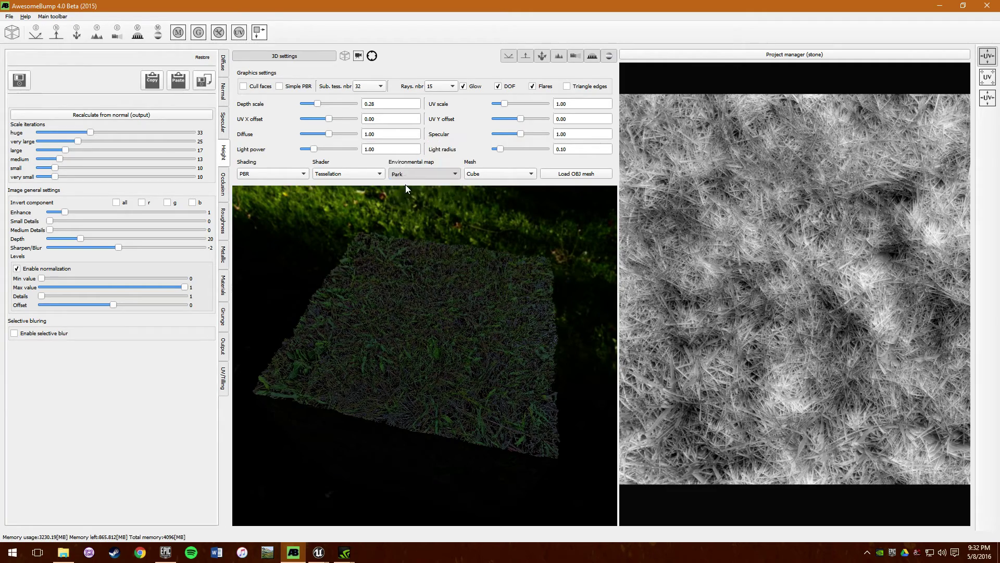
left_click_drag(476, 399, 350, 418)
scroll(420, 409, "up", 4)
scroll(420, 408, "down", 2)
left_click(422, 175)
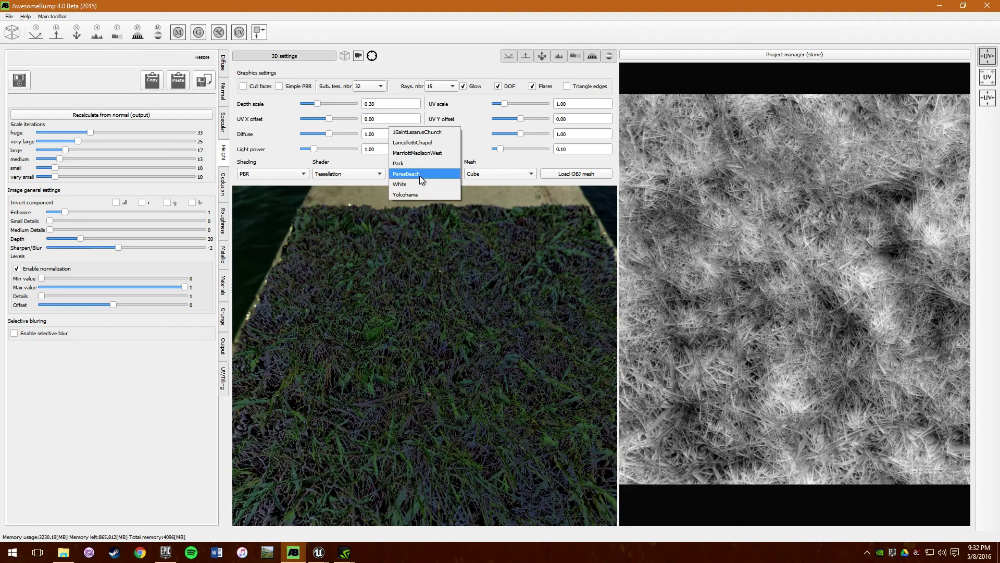
left_click(421, 153)
left_click(422, 174)
left_click(420, 163)
Step: Examine the tessellated grass cube in the 3D preview from several angles and distances
left_click_drag(375, 315, 480, 221)
scroll(471, 392, "down", 3)
scroll(471, 392, "up", 3)
left_click_drag(363, 378, 522, 242)
scroll(407, 352, "up", 5)
left_click_drag(408, 351, 461, 344)
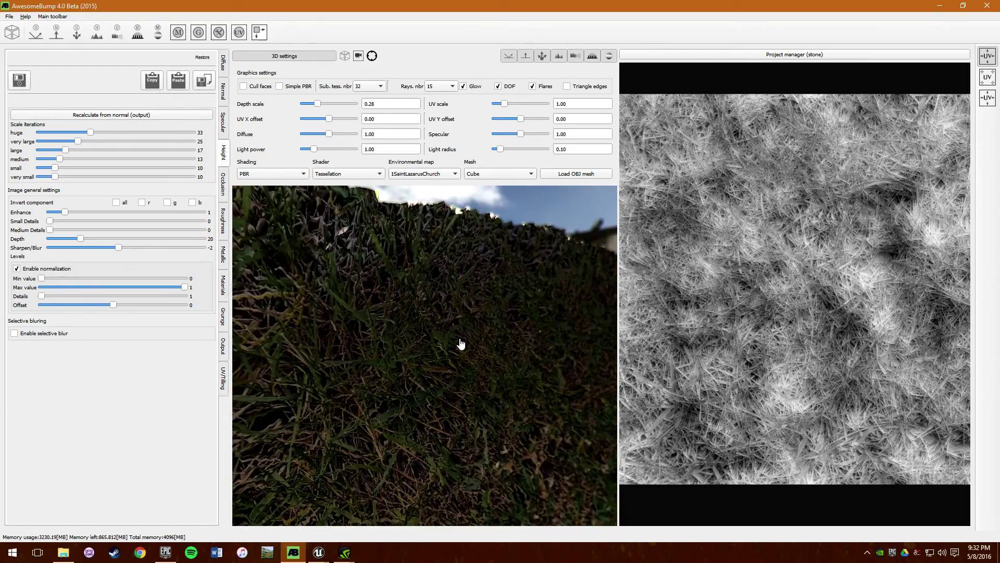
scroll(461, 344, "down", 5)
left_click_drag(460, 420, 412, 404)
scroll(412, 404, "up", 3)
scroll(413, 404, "up", 3)
left_click_drag(428, 362, 444, 346)
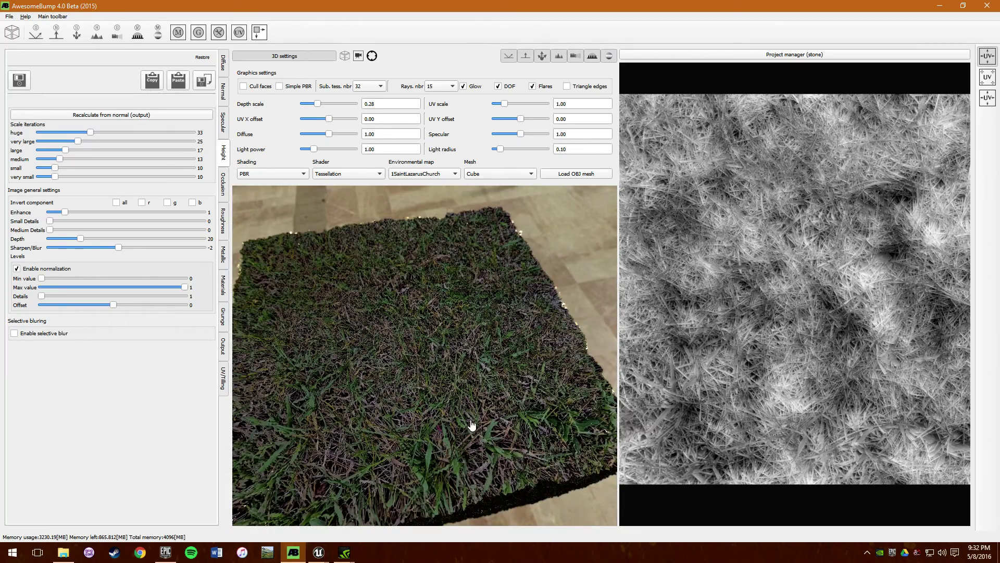
Step: Inspect the relief of the grass at a low angle along the cube's edge and again from above
left_click_drag(446, 417, 379, 305)
scroll(379, 305, "up", 2)
scroll(379, 304, "down", 1)
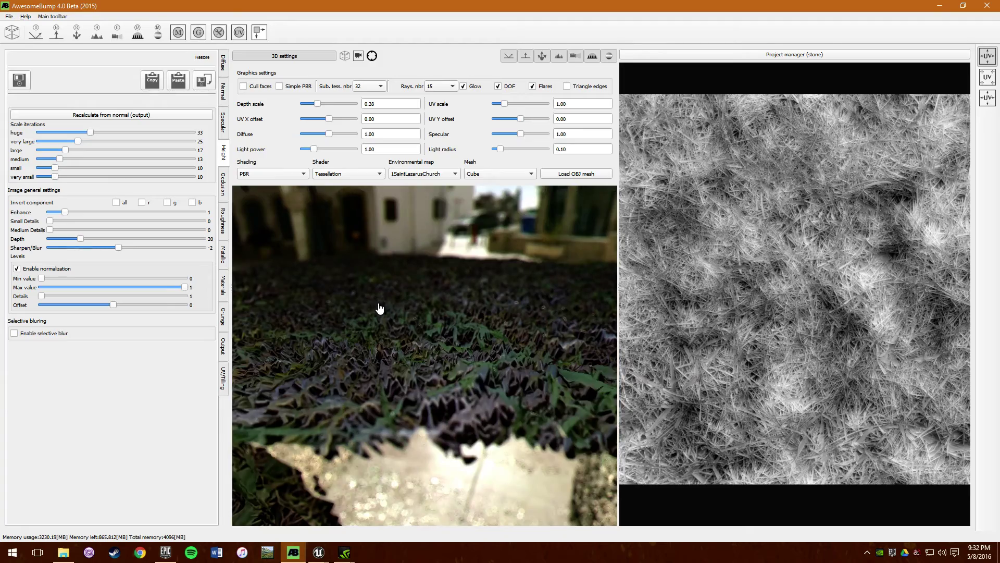
scroll(379, 307, "down", 1)
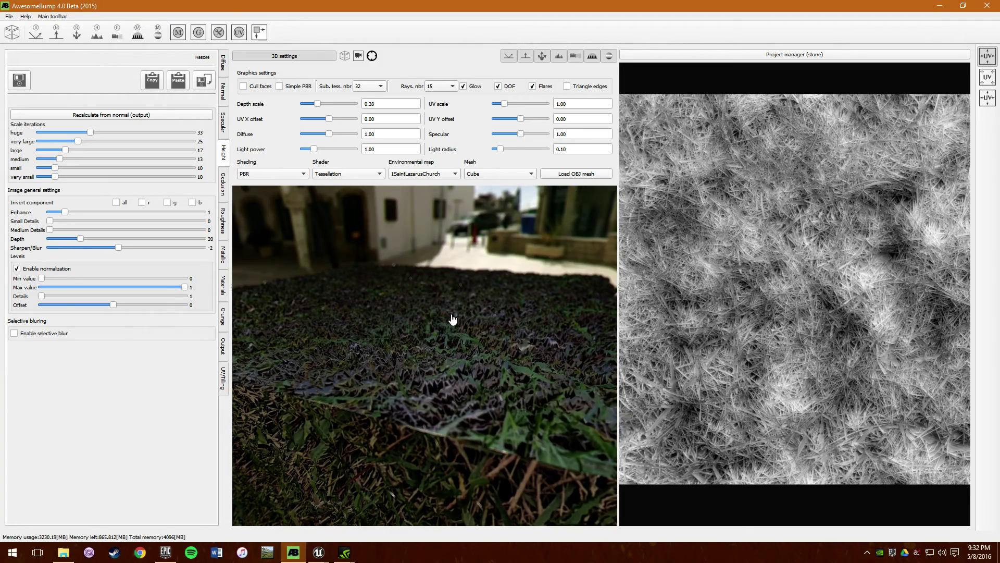
left_click_drag(453, 324, 446, 425)
left_click_drag(447, 346, 445, 399)
scroll(443, 351, "down", 1)
scroll(442, 350, "up", 4)
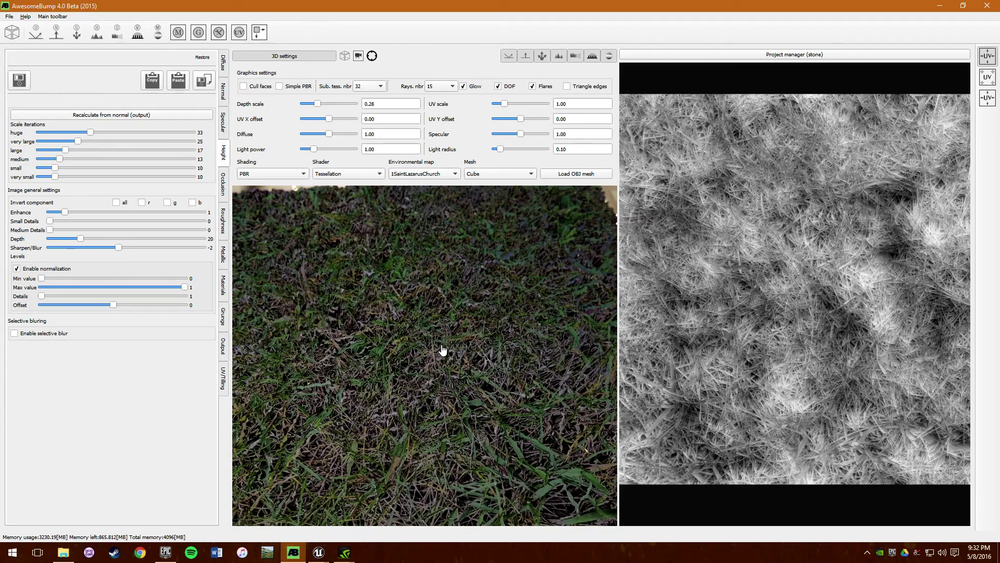
left_click_drag(442, 350, 395, 413)
scroll(413, 408, "down", 2)
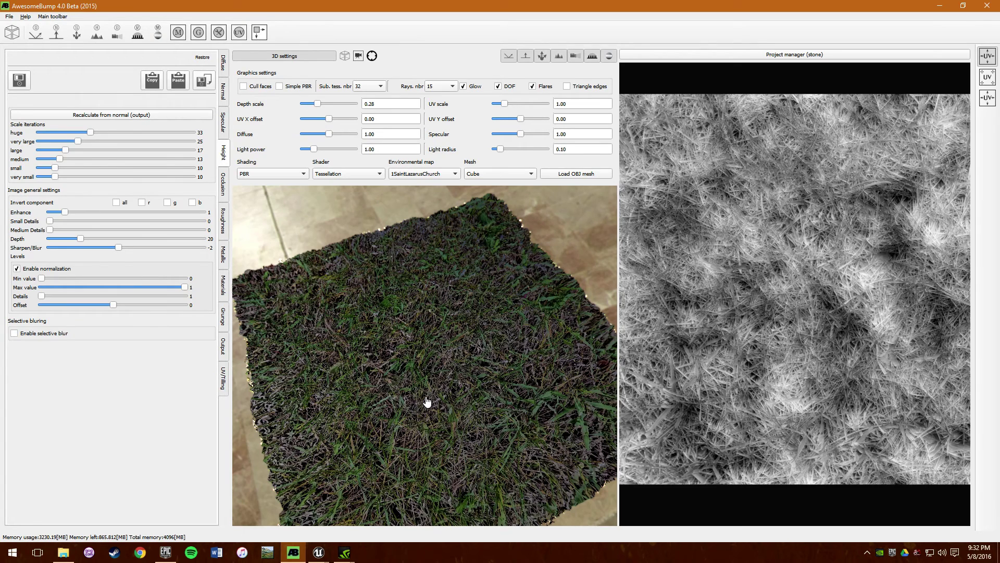
scroll(427, 401, "up", 2)
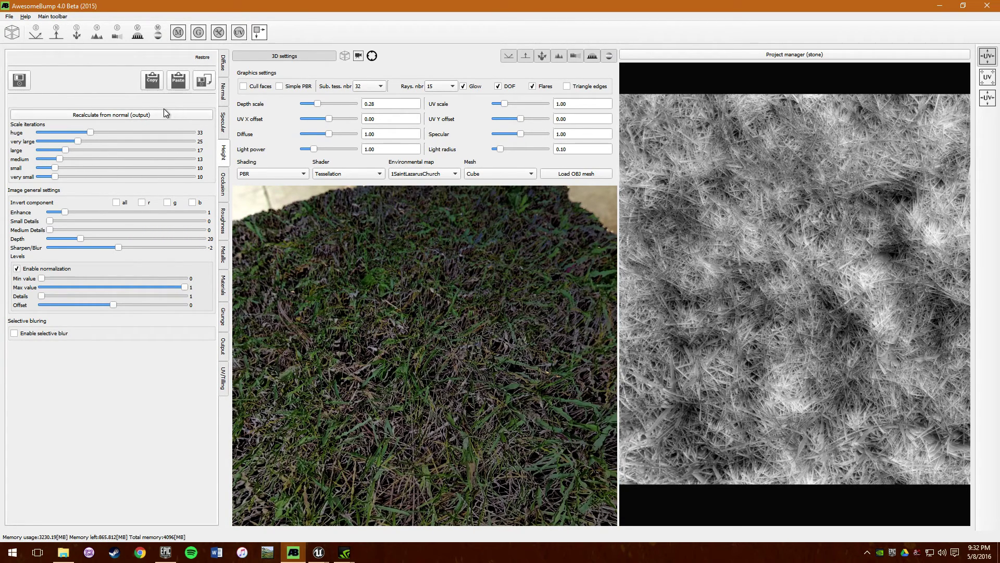
Step: Set the height map's huge scale iterations to 55 and all smaller scales to 0, and recalculate it from the normal map
left_click(225, 96)
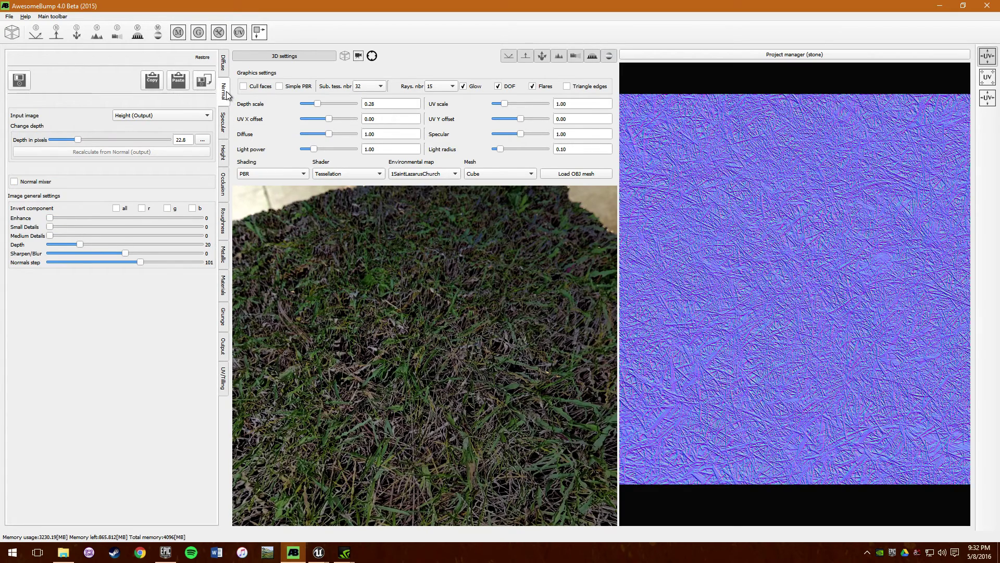
left_click(225, 155)
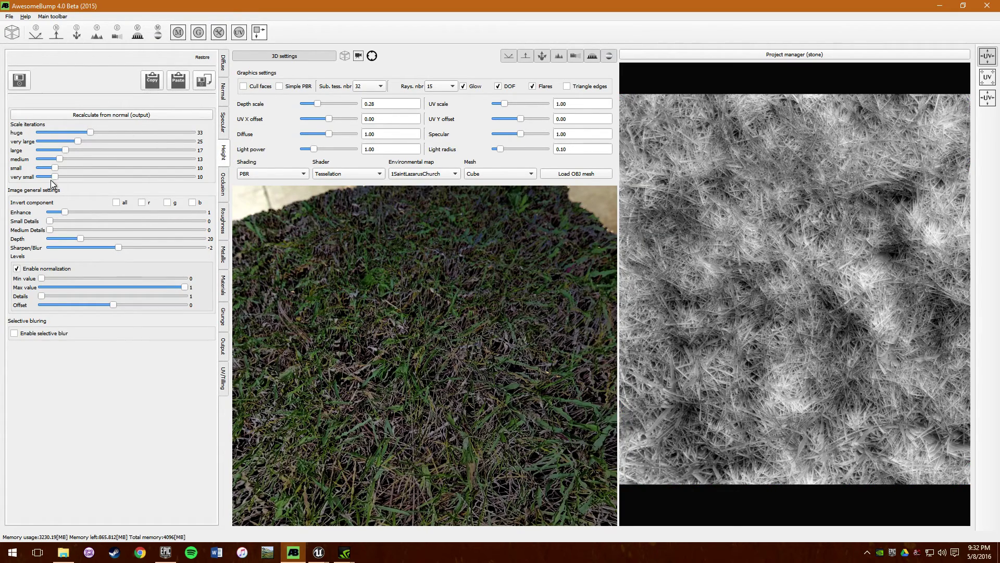
left_click_drag(56, 178, 29, 144)
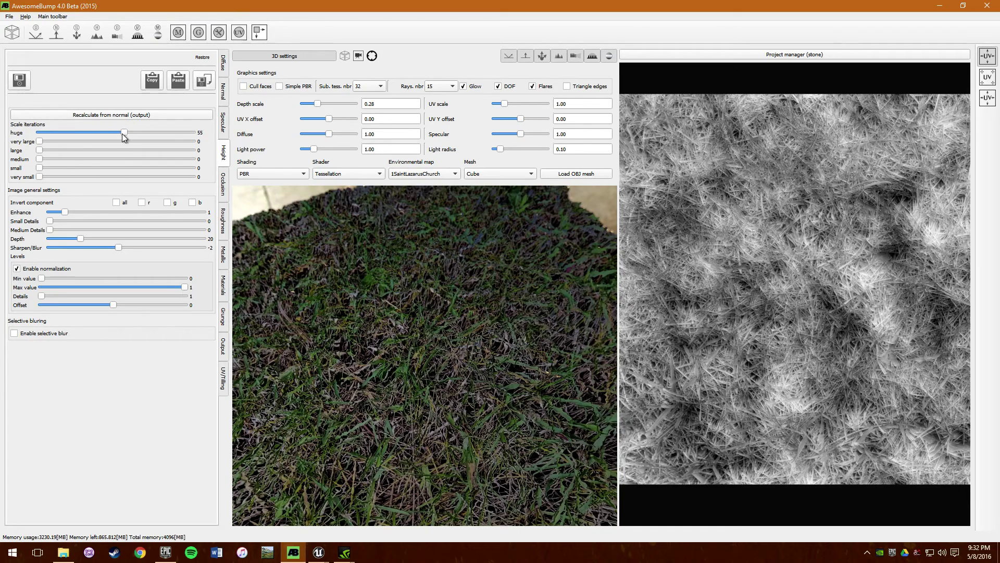
left_click(127, 116)
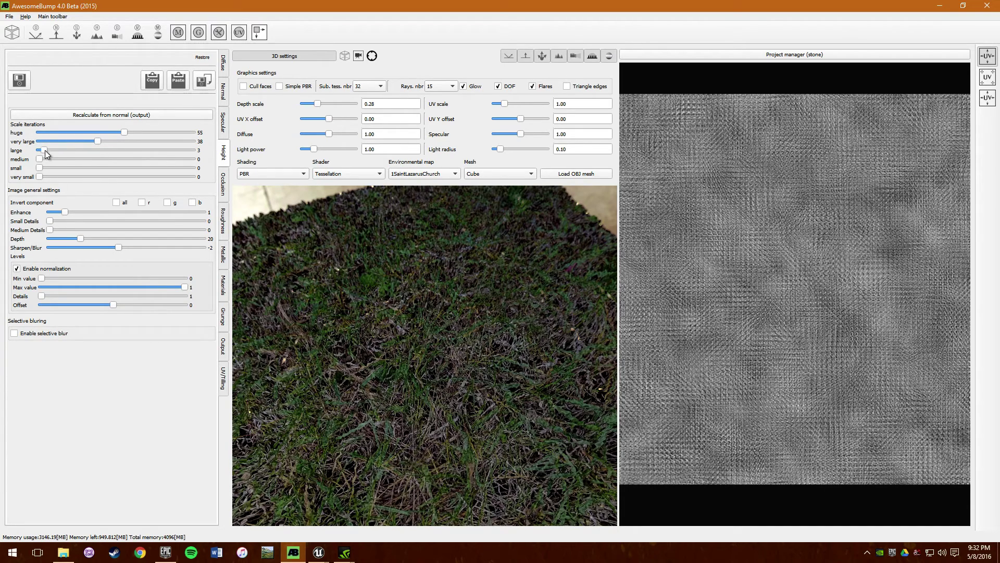
Step: Set the very large, large, medium, small and very small iterations to 38, 29, 16, 11 and 8, recalculate the height, and check the normal map
left_click_drag(64, 159, 51, 176)
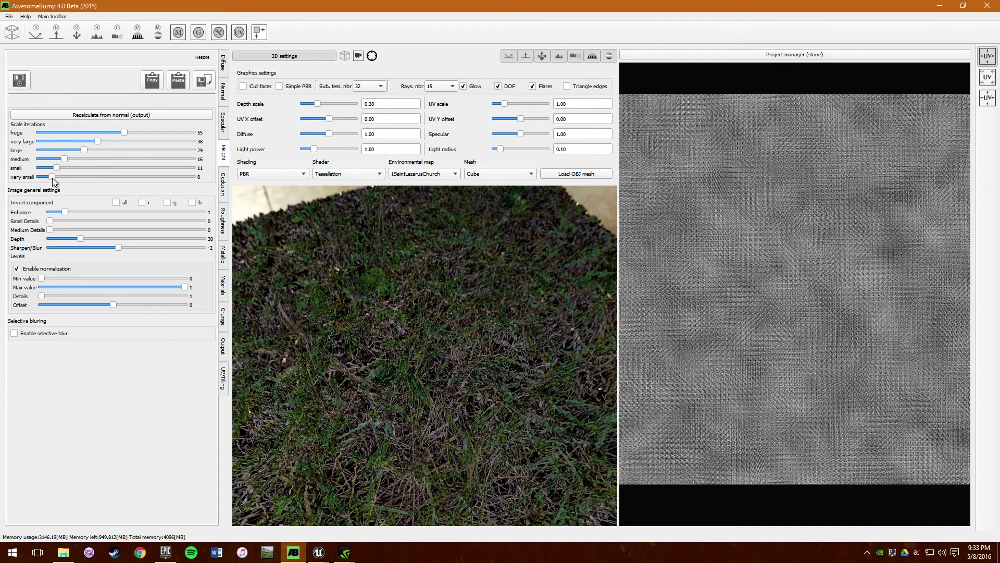
left_click(116, 115)
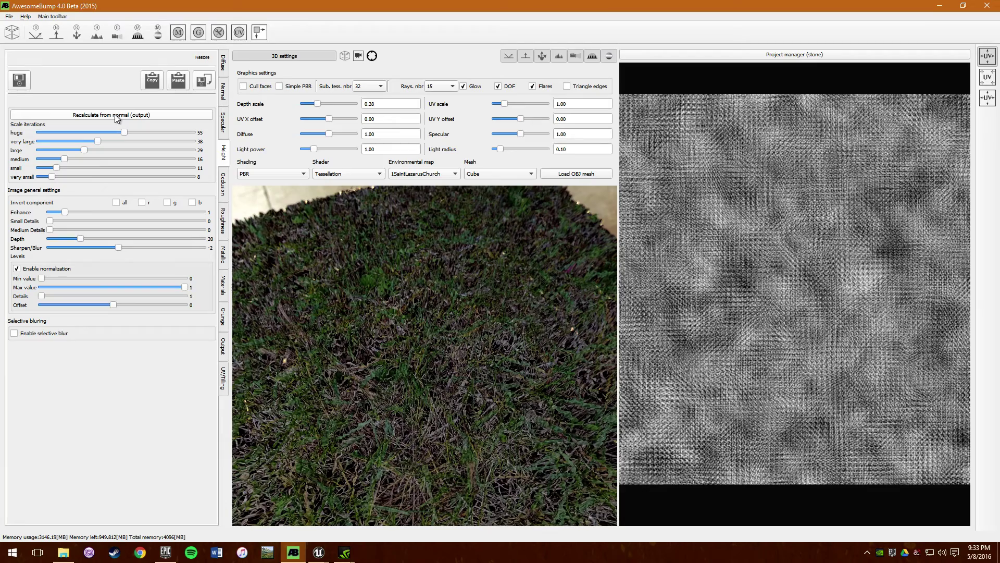
left_click(225, 94)
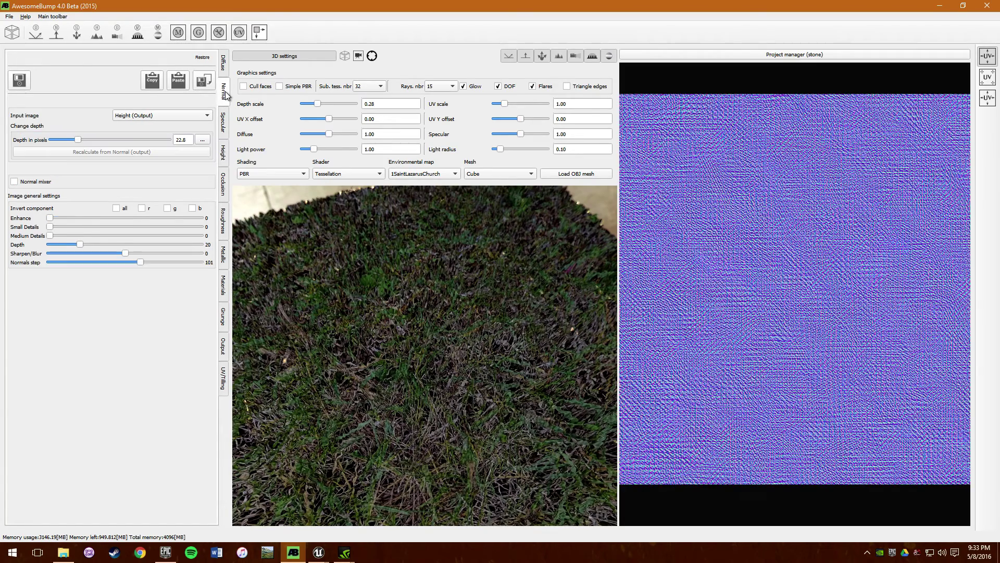
Step: Enable the diffuse basemap preview with the height texture shown and set the Small detail weight to 0
left_click(225, 66)
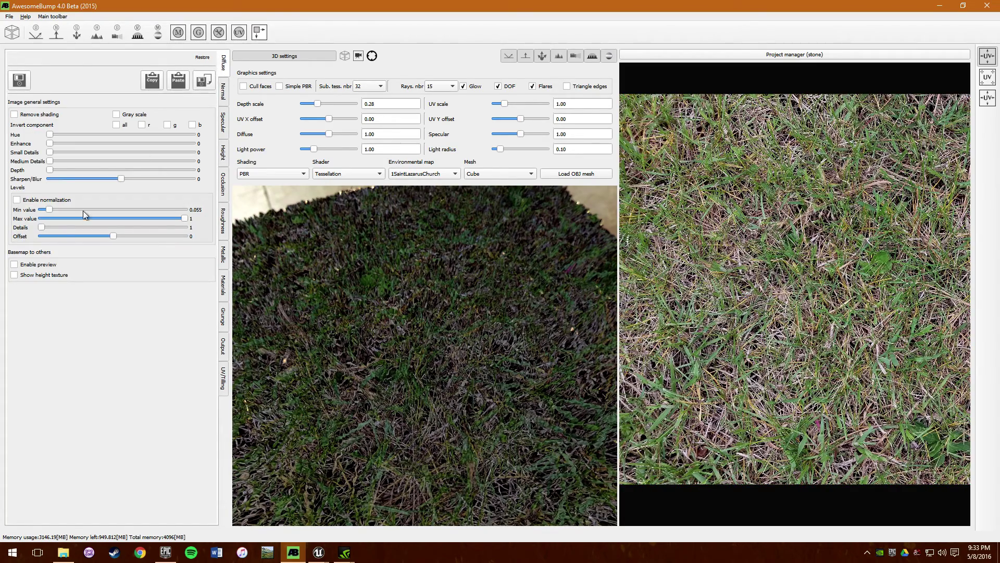
left_click(41, 264)
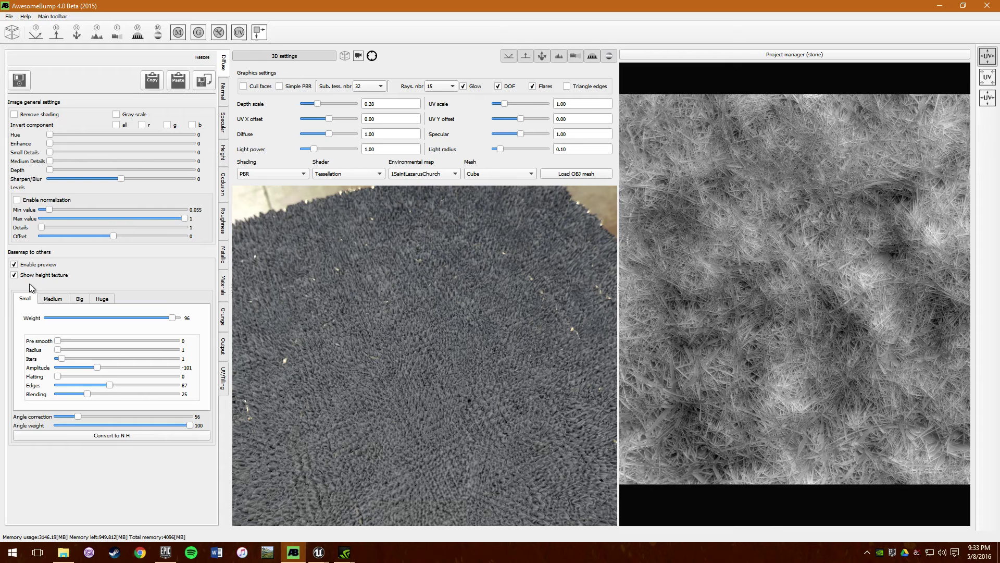
left_click(104, 299)
left_click(25, 300)
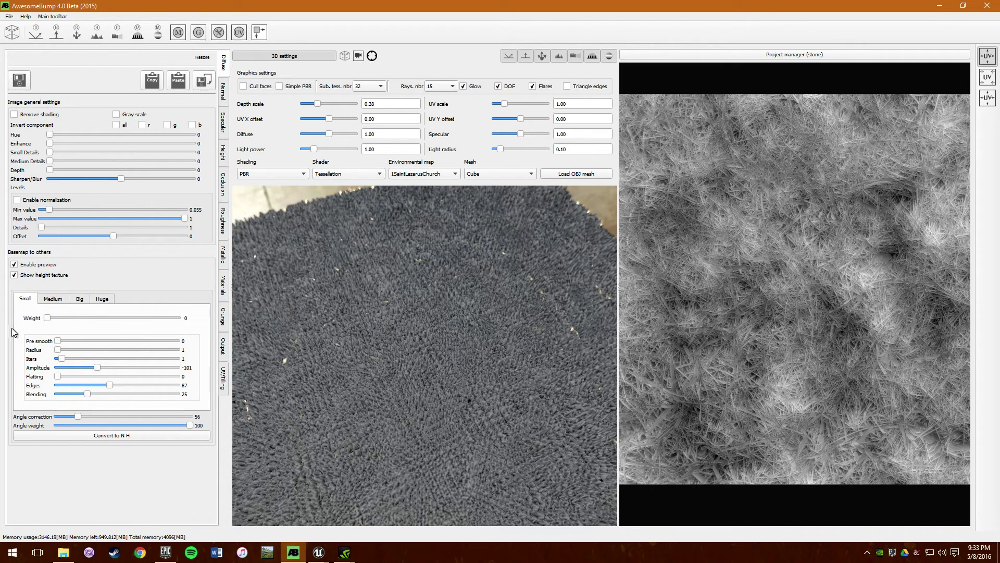
Step: Set the basemap conversion weights to 38 for Big details and 65 for Huge details
left_click(100, 300)
left_click_drag(47, 319, 178, 322)
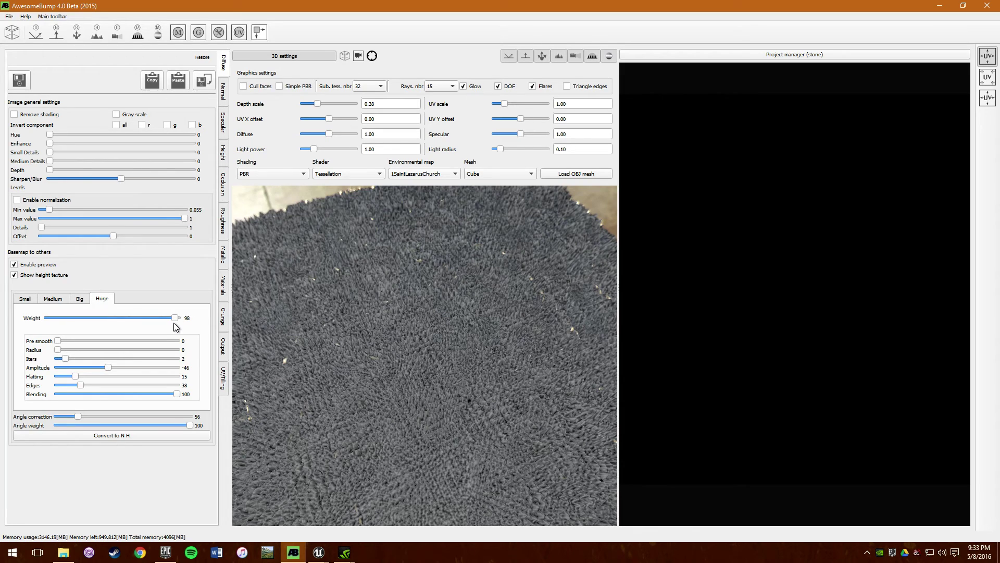
left_click(79, 299)
left_click_drag(47, 318, 98, 320)
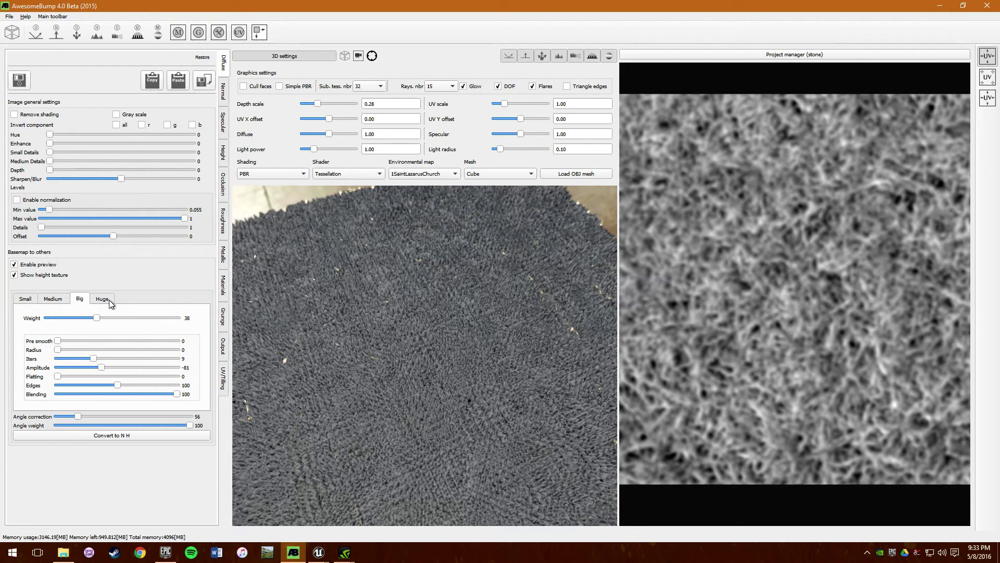
left_click(103, 298)
left_click_drag(178, 318, 135, 323)
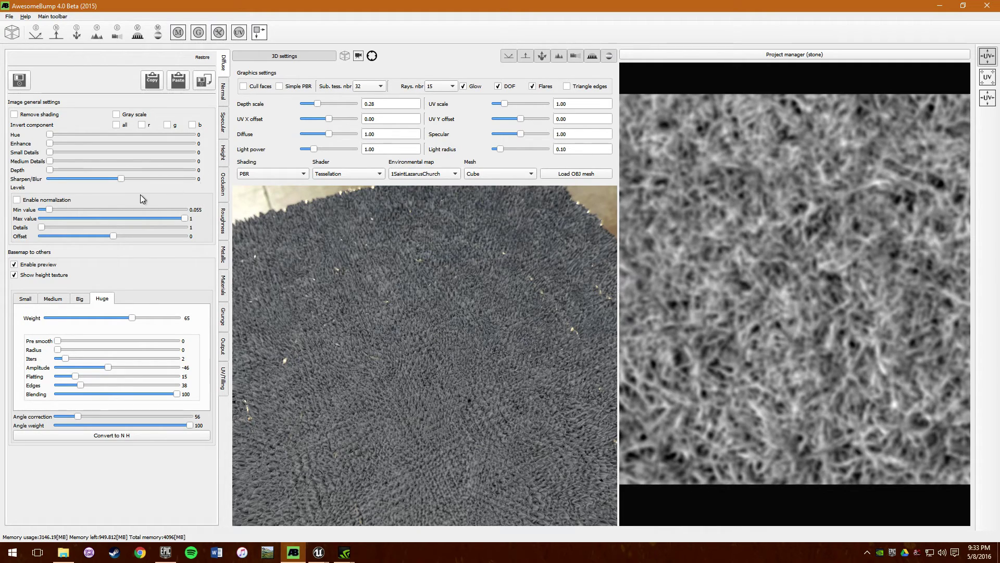
Step: Set the diffuse Sharpen/Blur to 13 and inspect the height texture preview up close
left_click_drag(121, 183, 155, 180)
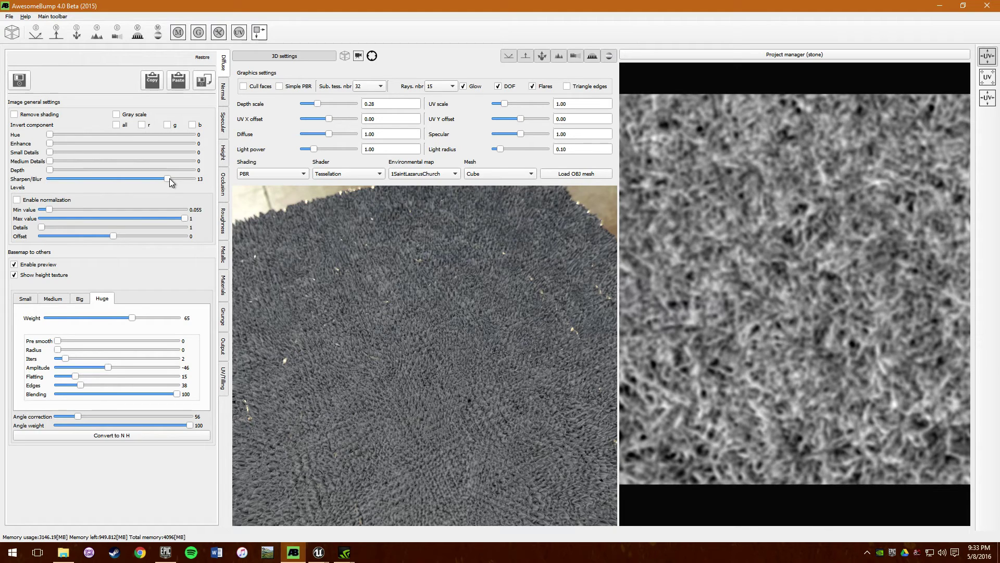
scroll(718, 386, "up", 1)
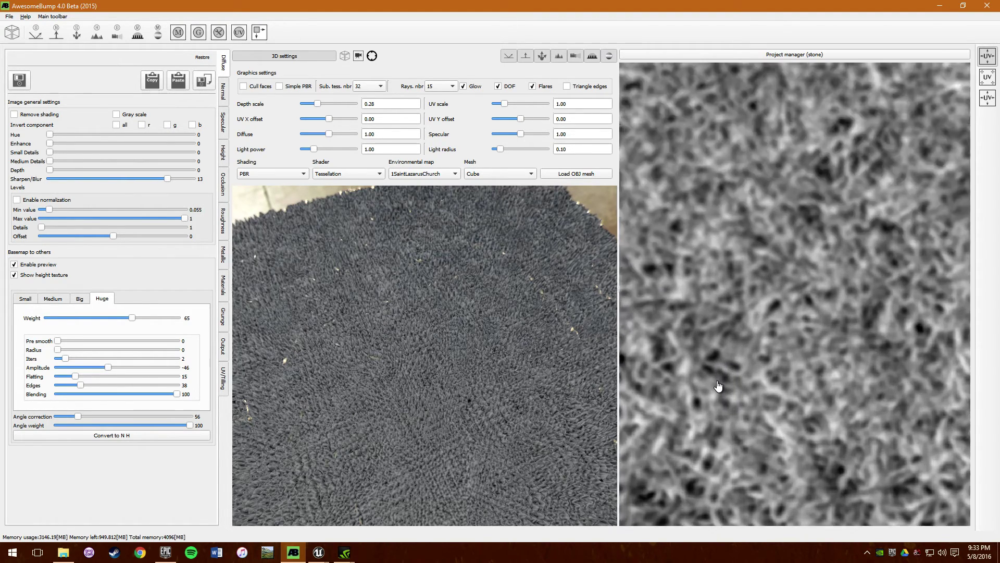
scroll(710, 355, "up", 3)
scroll(710, 355, "down", 3)
scroll(709, 346, "up", 3)
scroll(723, 328, "down", 3)
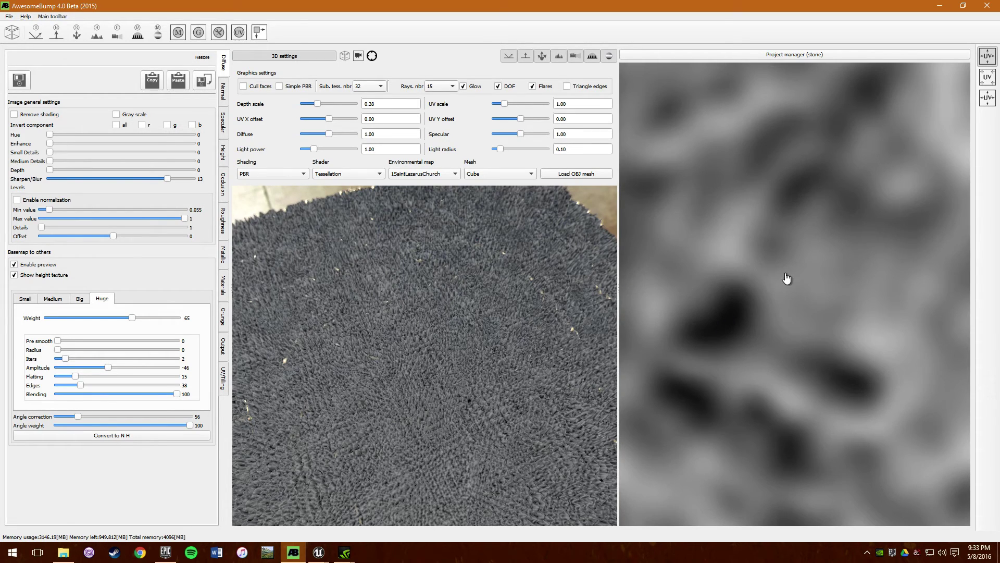
scroll(725, 316, "up", 3)
scroll(729, 311, "down", 3)
scroll(728, 311, "down", 3)
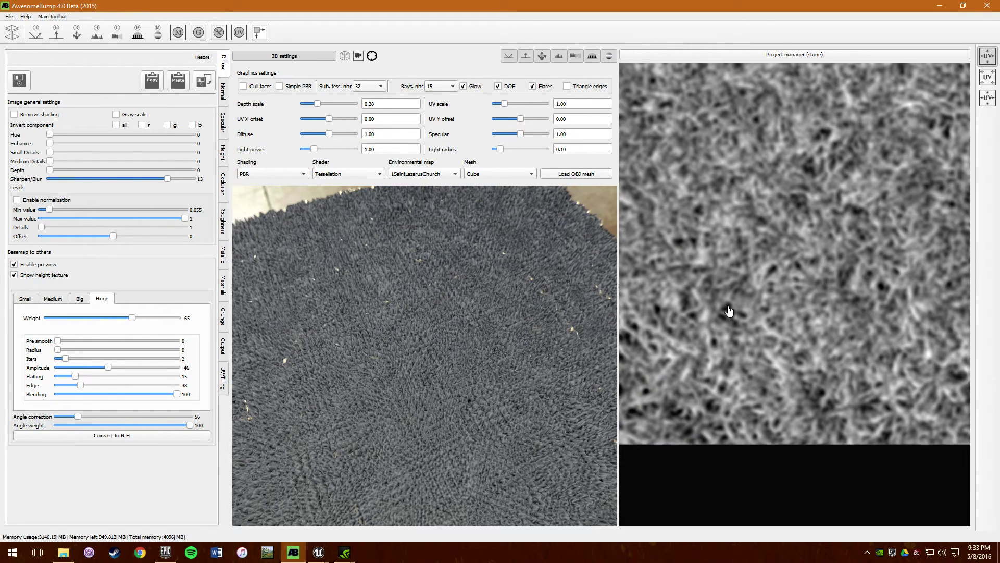
scroll(729, 311, "up", 1)
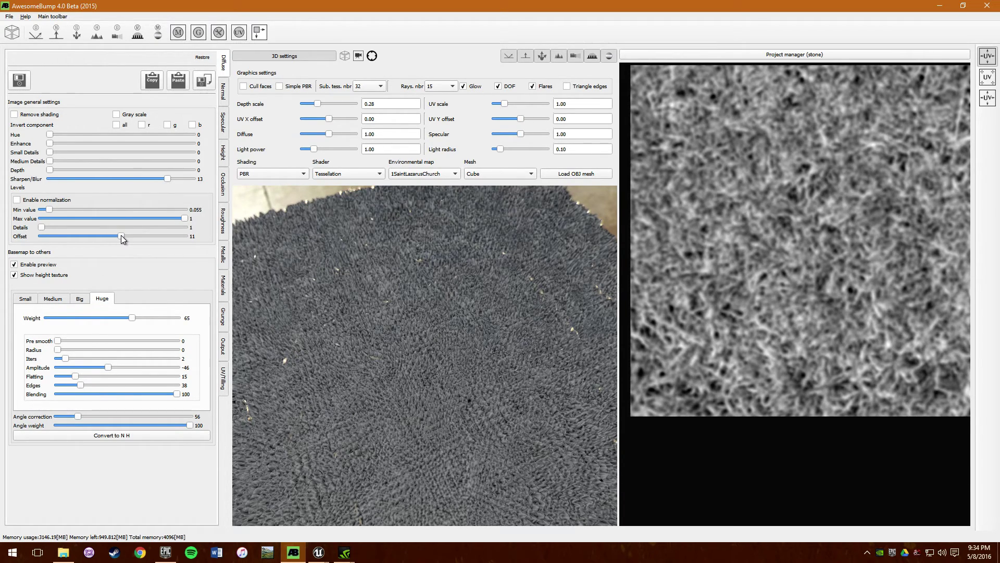
Step: Test the diffuse levels offset, leaving it at 0, and set the Huge details to Pre smooth 50, Radius 3, Iters 0 and Amplitude 164
left_click_drag(126, 236, 102, 236)
left_click(80, 299)
left_click(102, 299)
left_click_drag(75, 344, 95, 345)
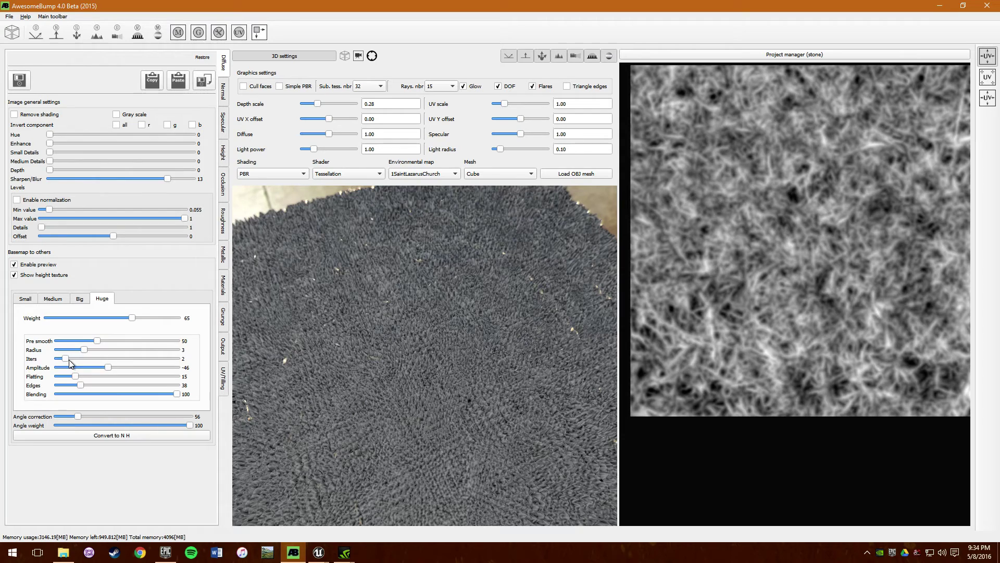
left_click_drag(130, 361, 150, 371)
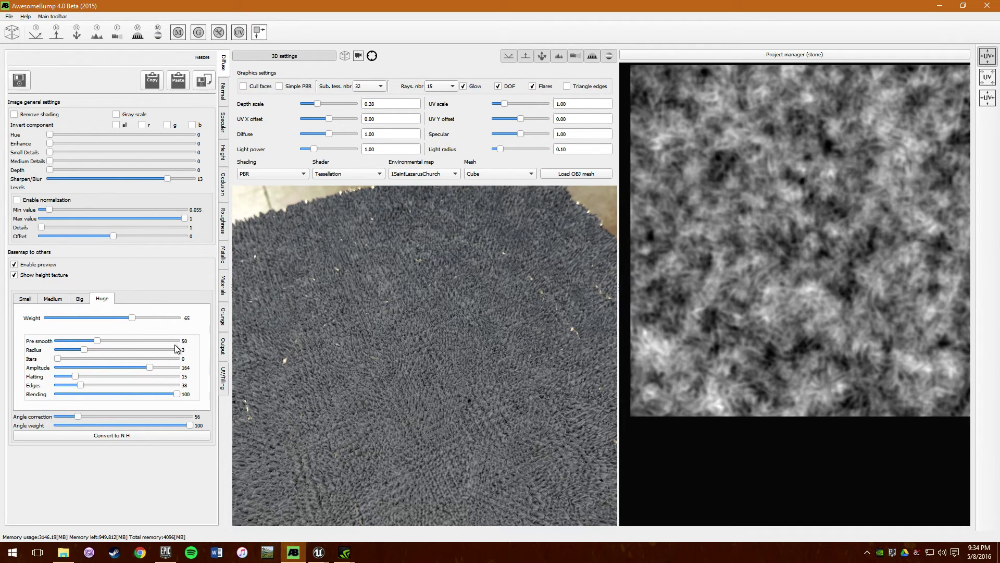
Step: Set the Huge details to Amplitude 240, Pre smooth 124, Radius 9 and Iters 8
left_click_drag(150, 367, 164, 368)
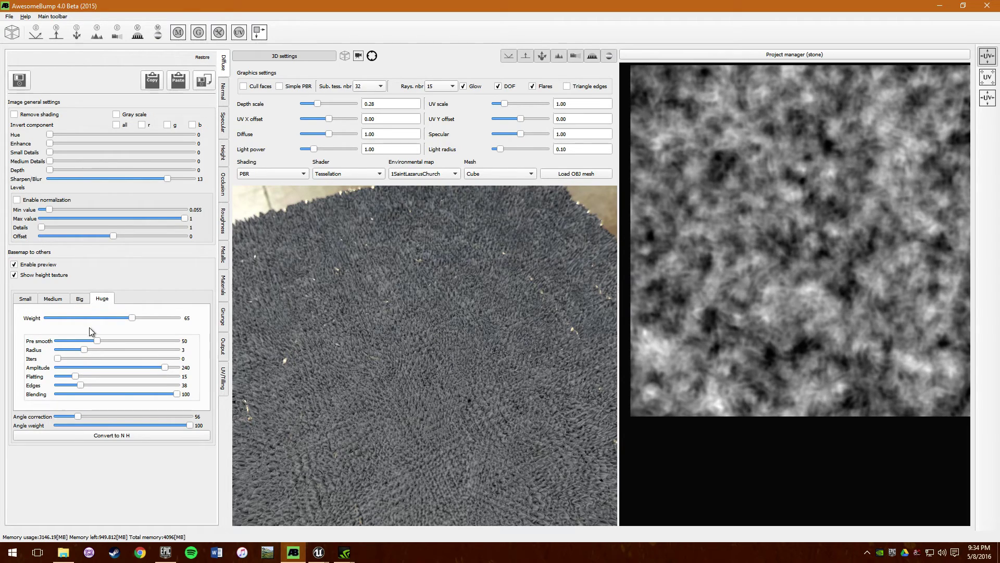
left_click_drag(97, 341, 155, 347)
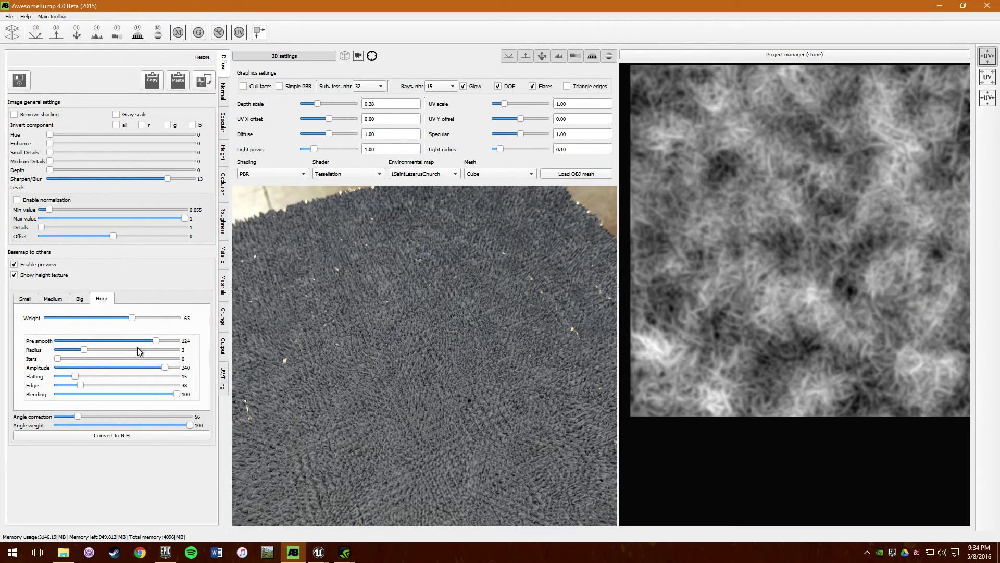
left_click_drag(85, 351, 162, 356)
left_click_drag(57, 358, 153, 360)
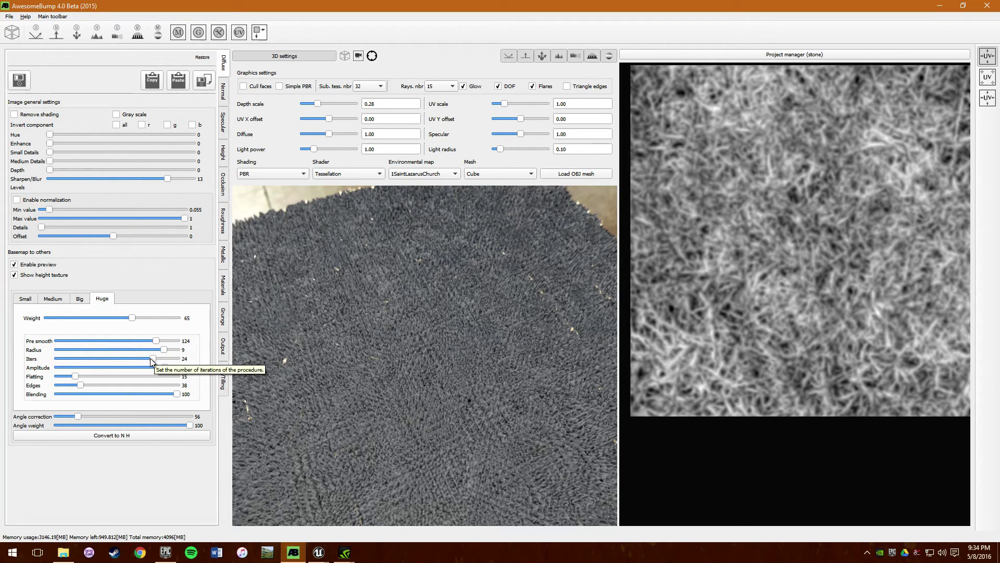
left_click_drag(153, 361, 89, 357)
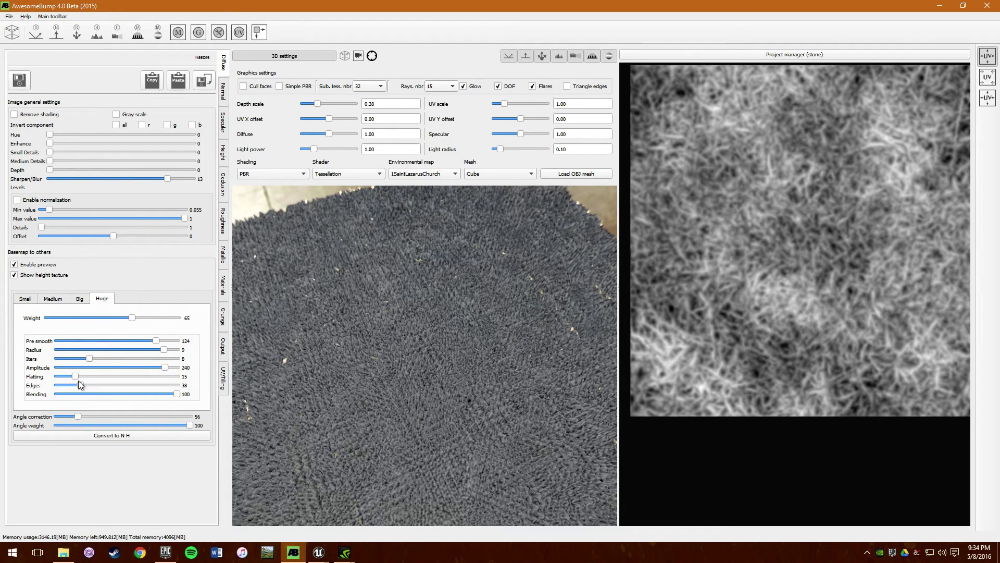
Step: Set the Huge details to Flatting 82, Edges 137 and Blending 84
left_click_drag(75, 376, 155, 376)
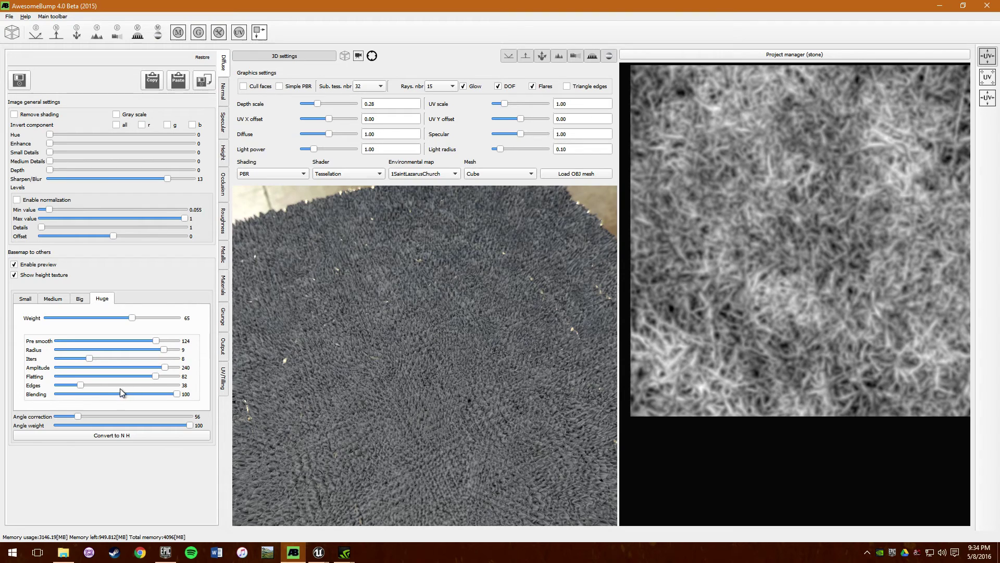
left_click_drag(81, 385, 139, 385)
left_click_drag(177, 394, 117, 397)
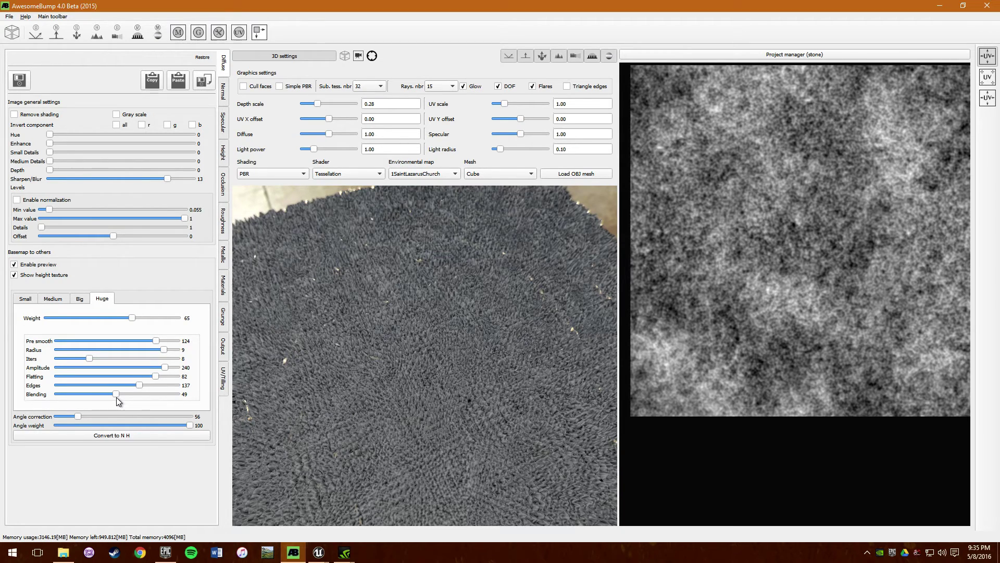
left_click_drag(116, 397, 158, 394)
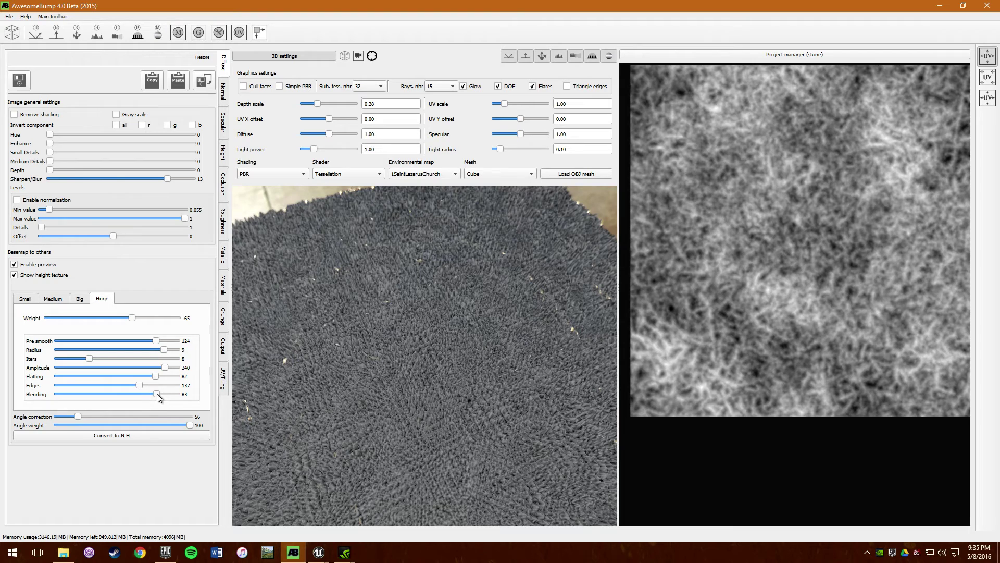
Step: Tone down the Huge details to Weight 36, Pre smooth 65, Radius 4, Amplitude 69, Flatting 55 and Edges 105
left_click_drag(132, 317, 94, 322)
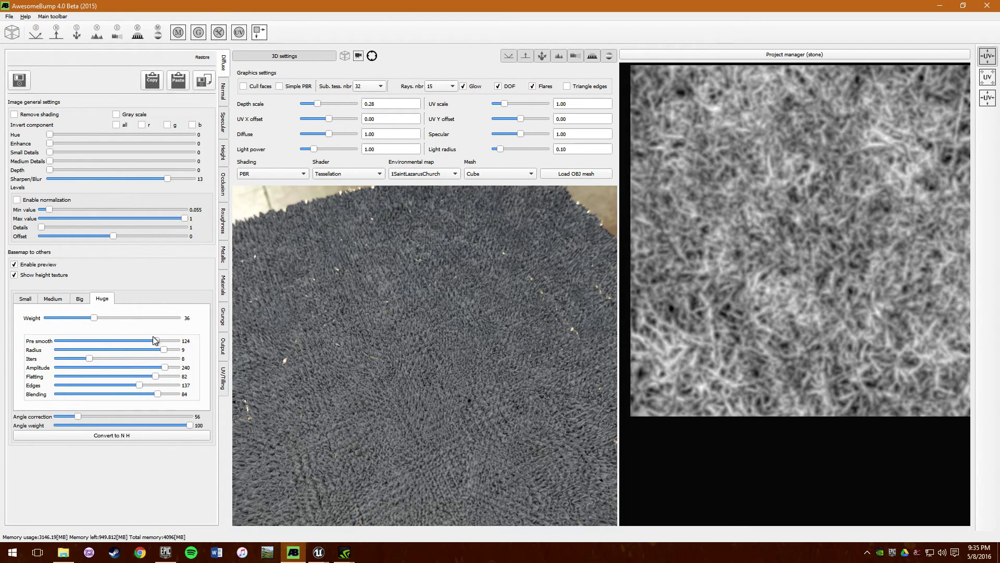
left_click_drag(157, 341, 113, 355)
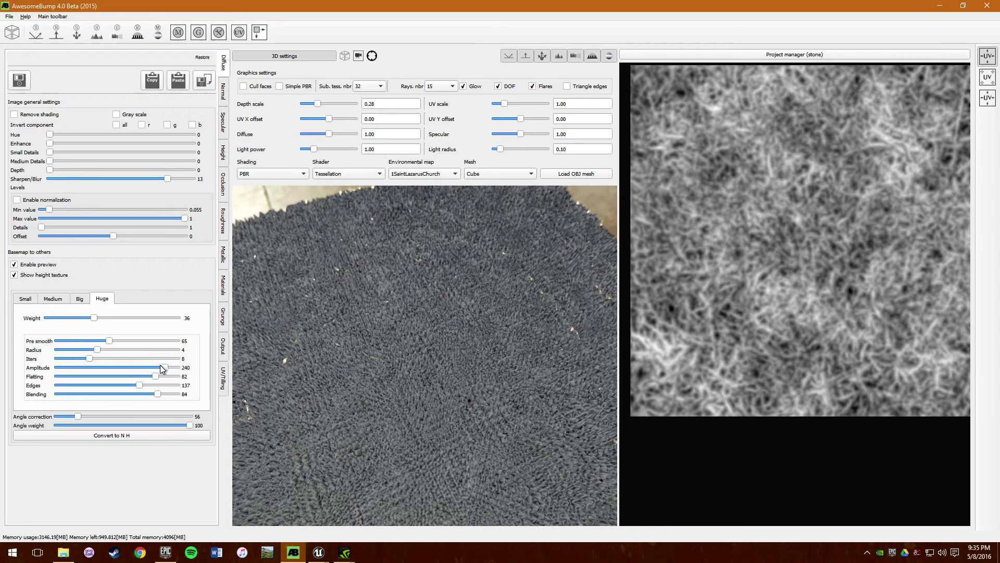
left_click_drag(165, 367, 130, 369)
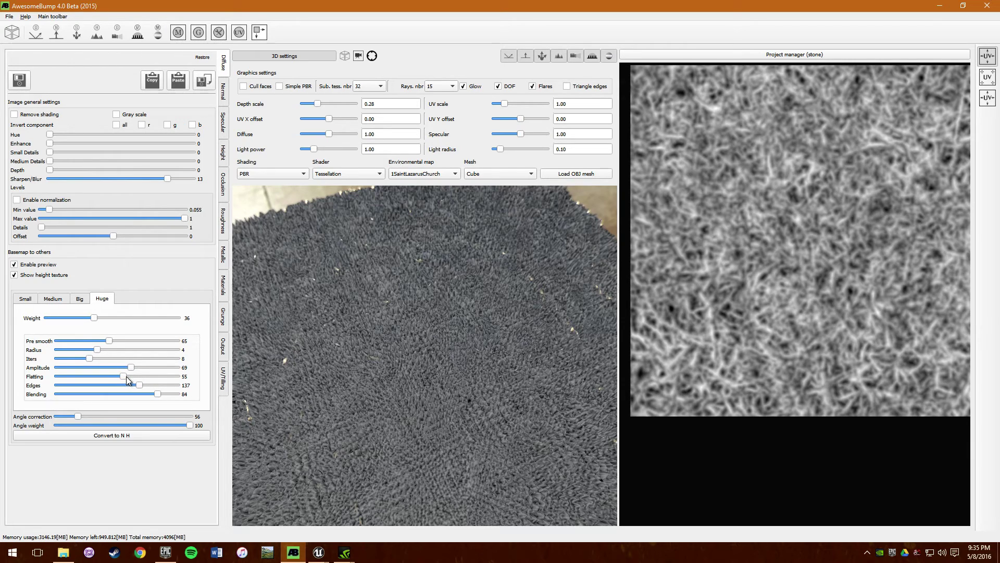
left_click_drag(139, 385, 120, 389)
Step: Inspect the height texture preview up close, and convert the basemap to the normal and height maps
scroll(721, 217, "up", 2)
scroll(730, 207, "down", 3)
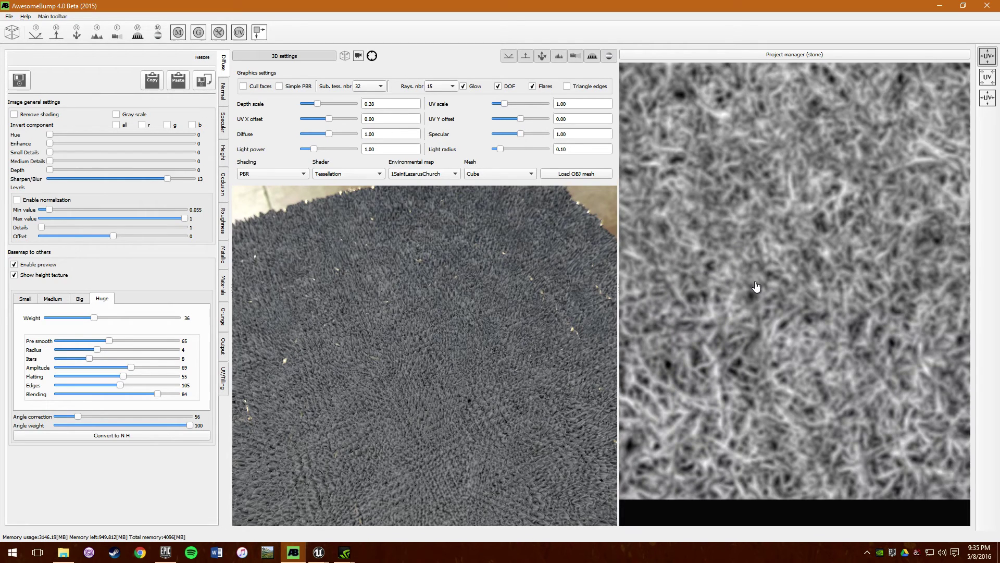
scroll(757, 287, "up", 2)
scroll(758, 286, "down", 2)
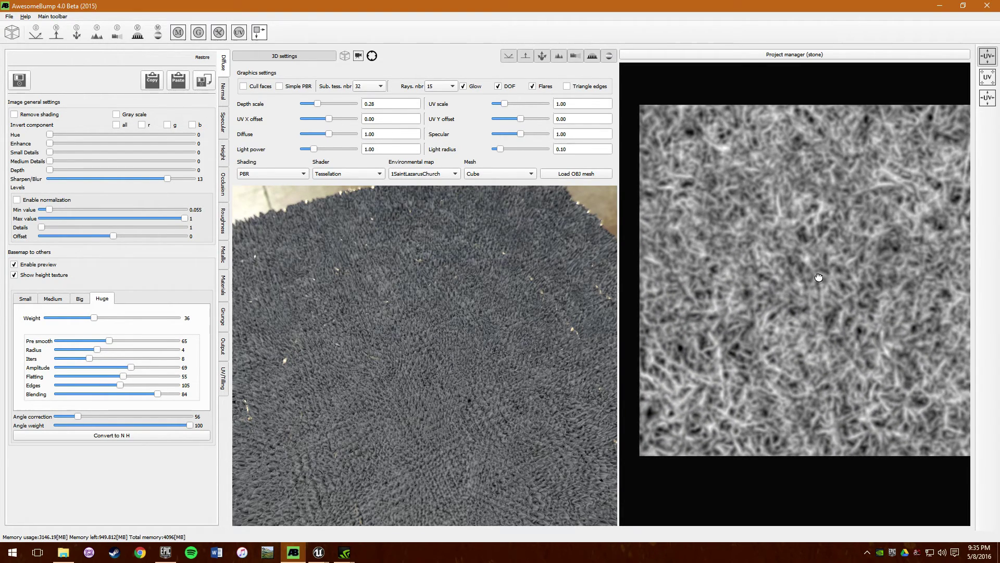
scroll(781, 300, "up", 1)
scroll(774, 310, "down", 3)
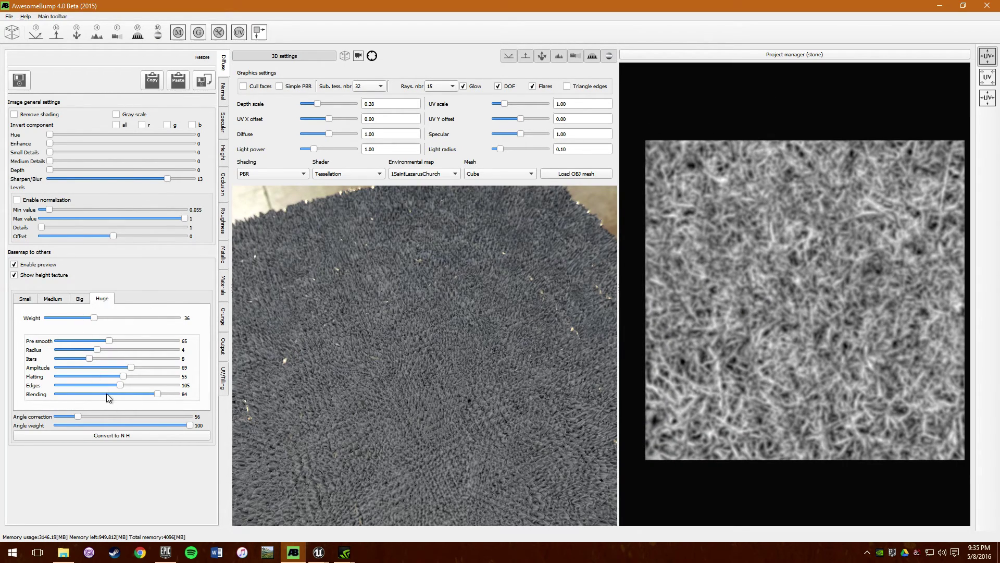
left_click(109, 434)
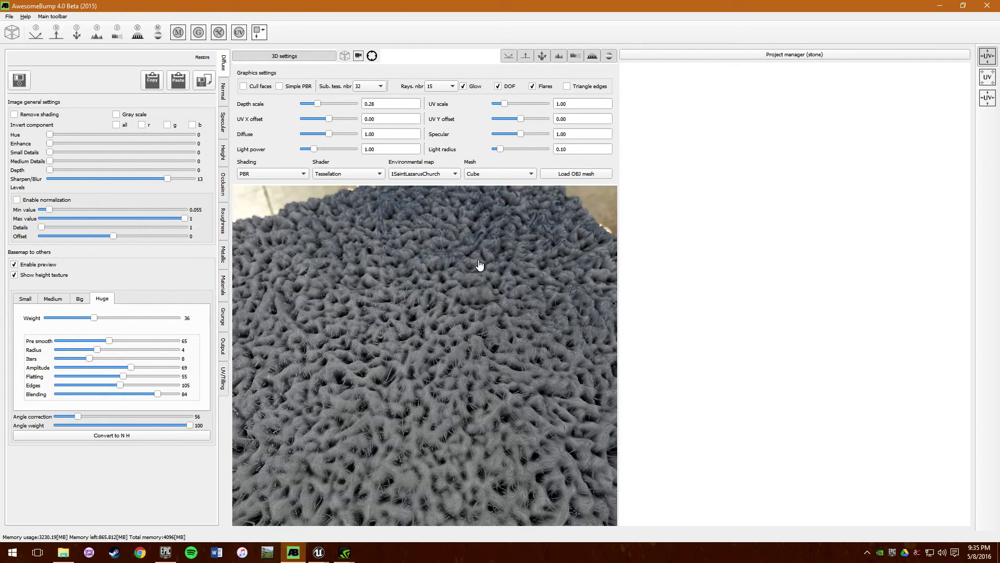
Step: Turn off the basemap preview and height texture to check the grass in 3D, and set the diffuse Sharpen/Blur to 0
left_click(14, 274)
left_click(15, 264)
scroll(452, 399, "down", 5)
scroll(454, 400, "up", 7)
scroll(444, 411, "down", 2)
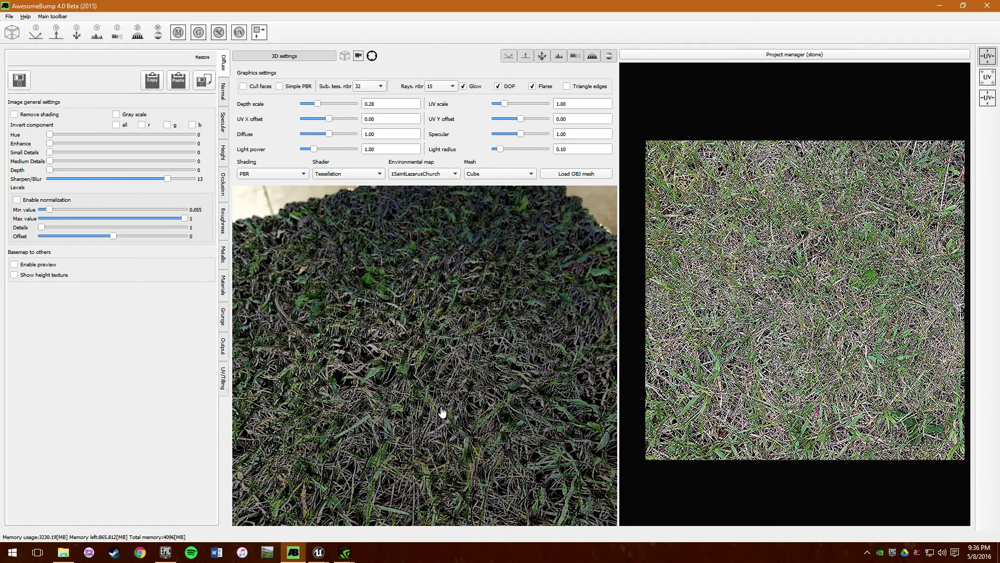
left_click_drag(426, 426, 397, 442)
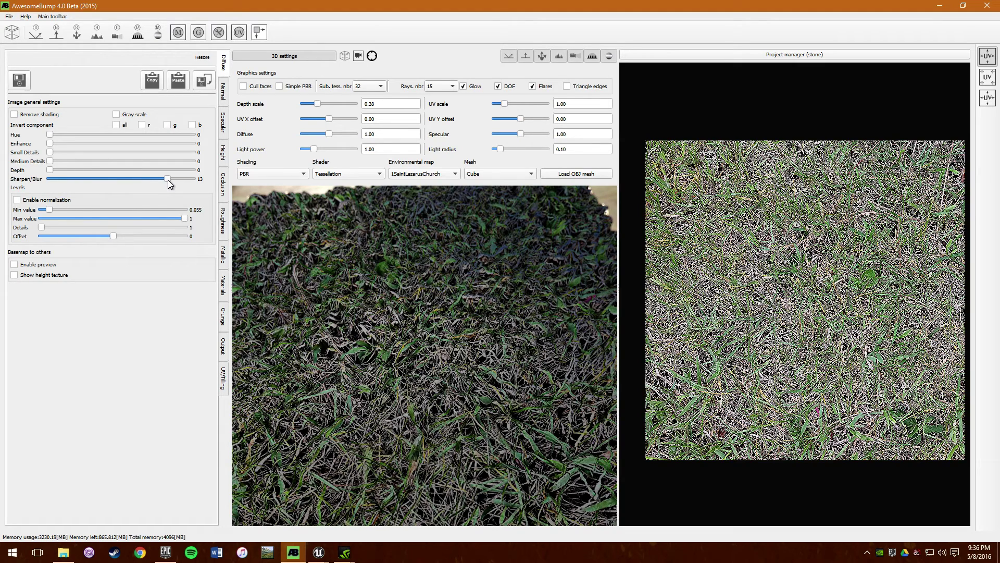
left_click_drag(127, 179, 121, 179)
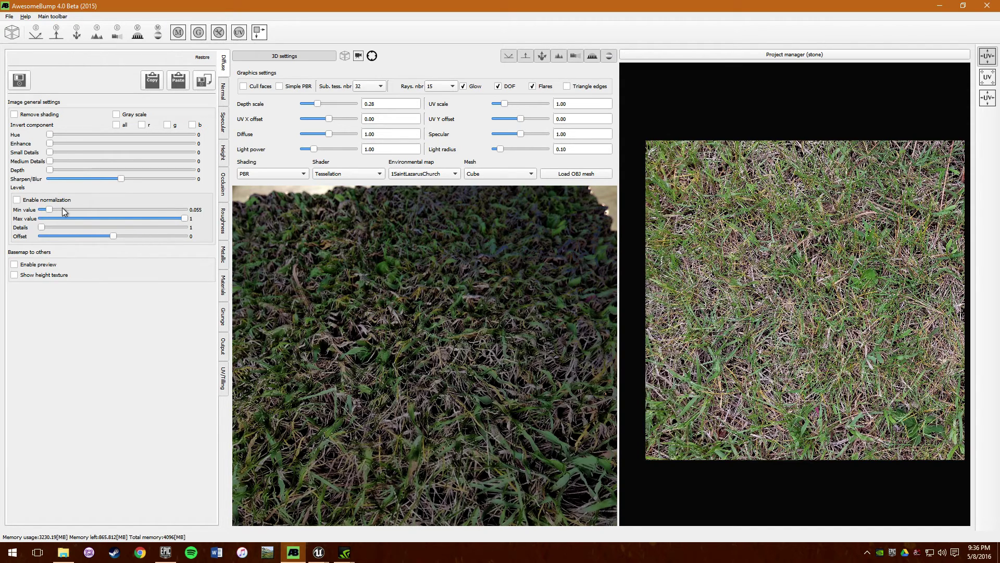
Step: Enable the basemap preview with the height texture shown again, and display the Small detail settings
left_click(43, 274)
left_click(44, 266)
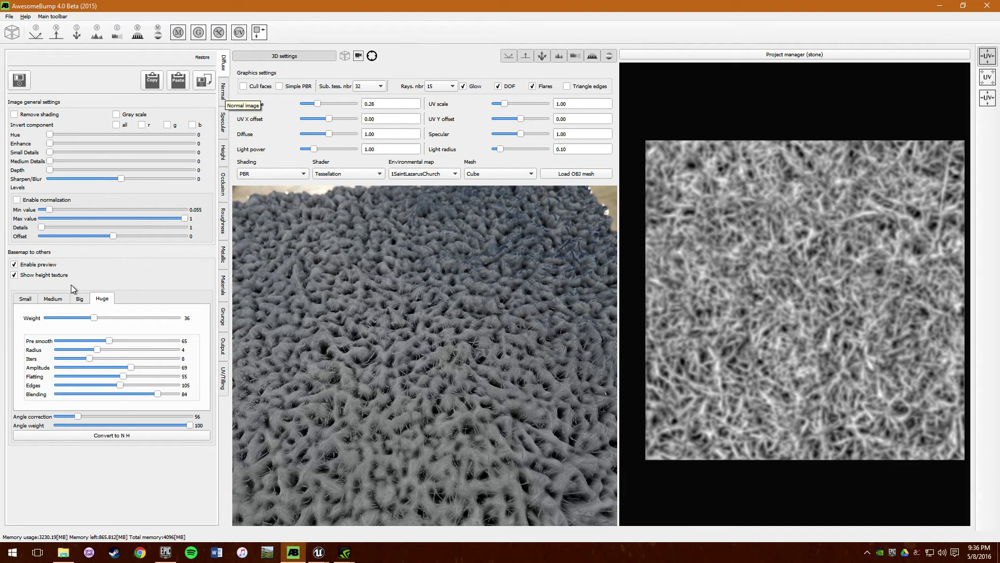
left_click(25, 299)
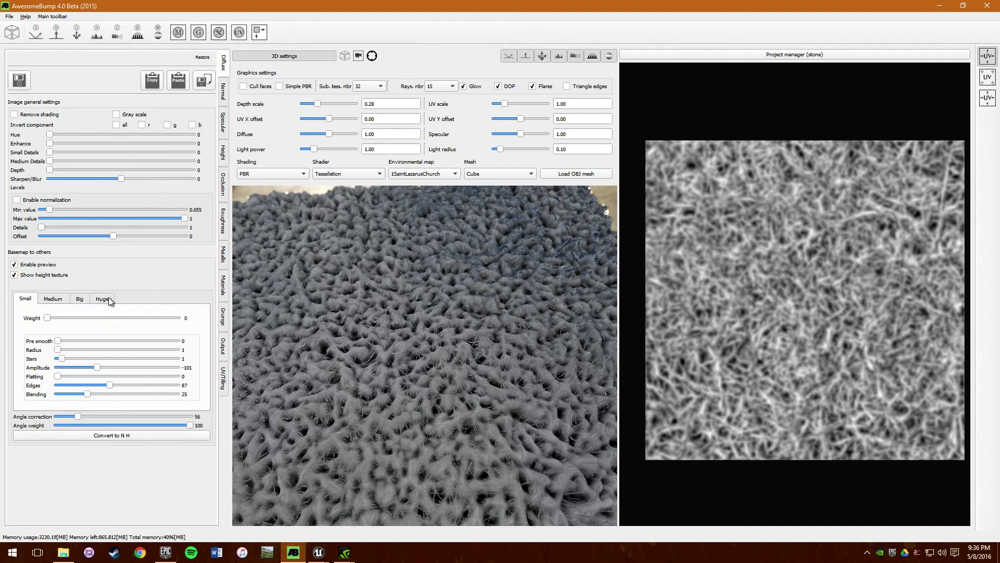
Step: Save the height map as grass_h in the grassTexture folder
left_click(224, 158)
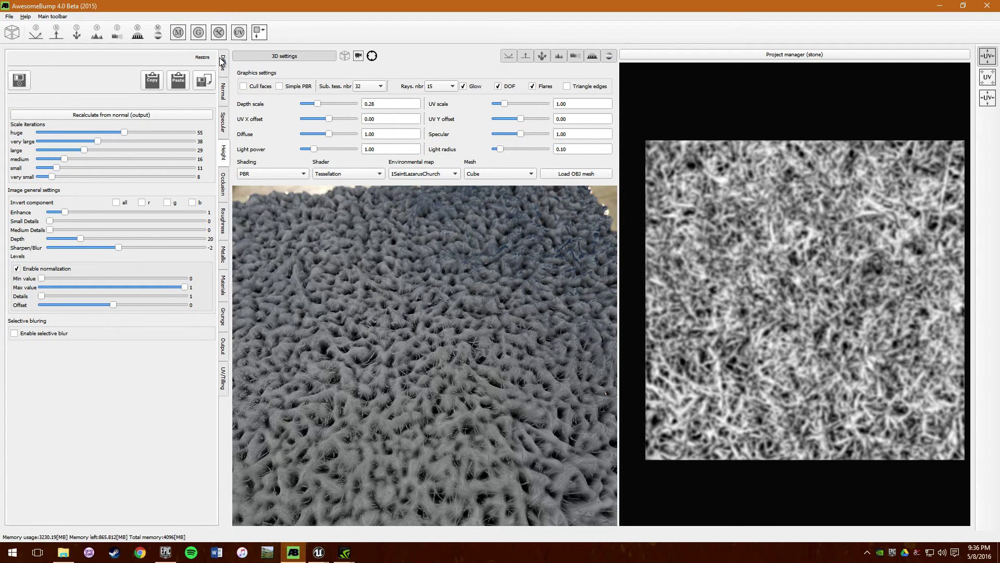
scroll(379, 400, "up", 2)
scroll(380, 399, "down", 3)
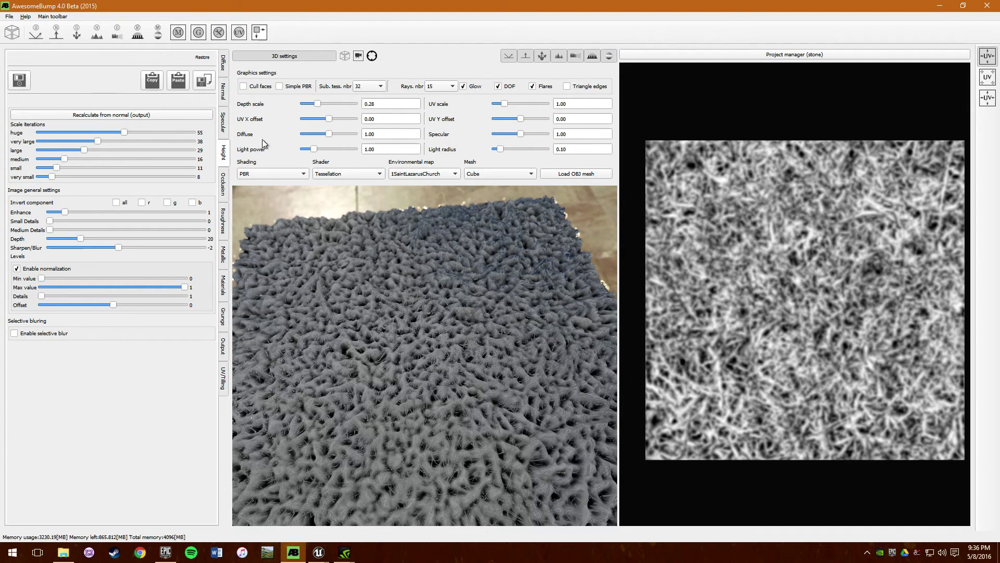
left_click(207, 83)
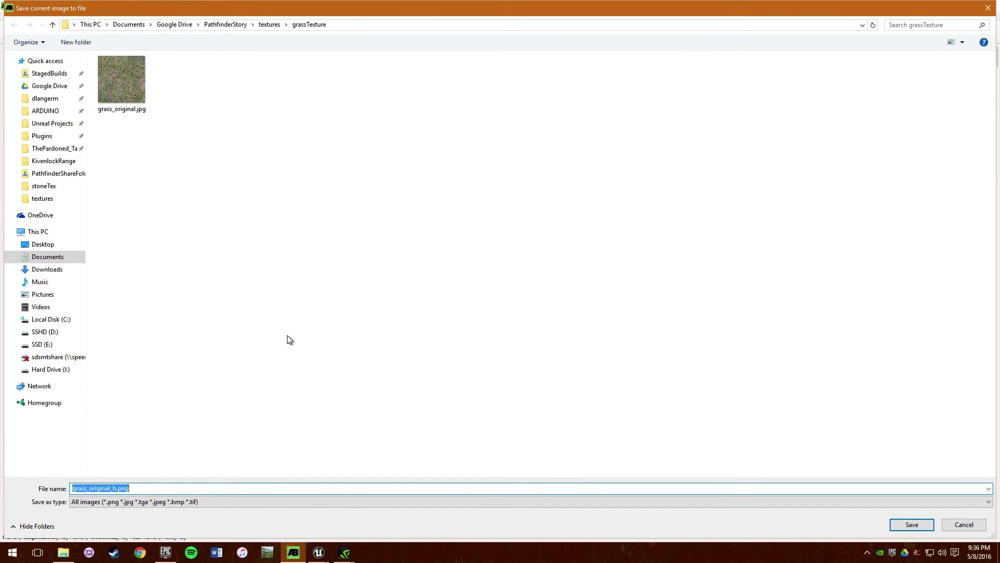
type("grass_h")
left_click(904, 524)
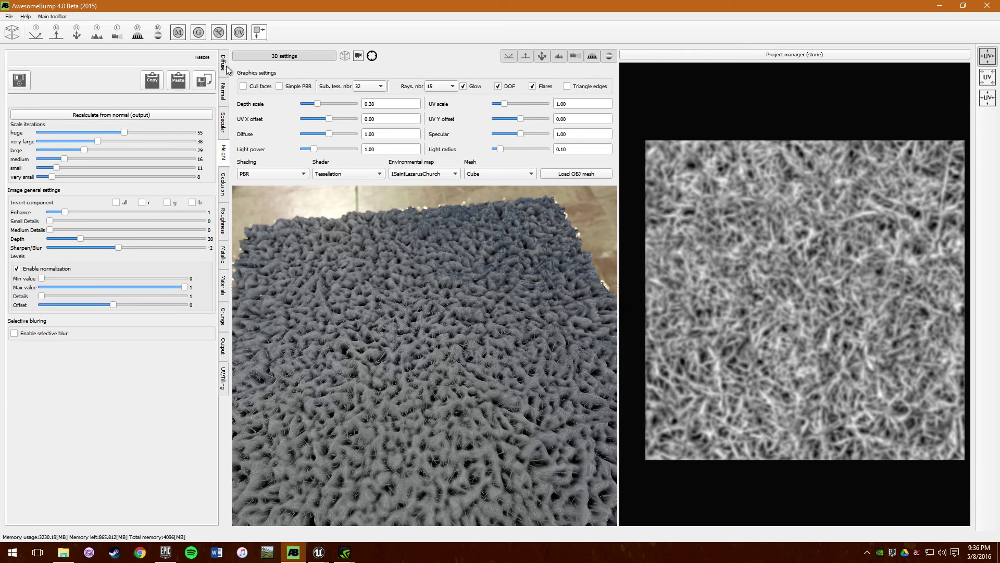
Step: Set the 3D depth scale to 0.00 and hide the height texture so the diffuse preview shows the normal map
left_click(224, 63)
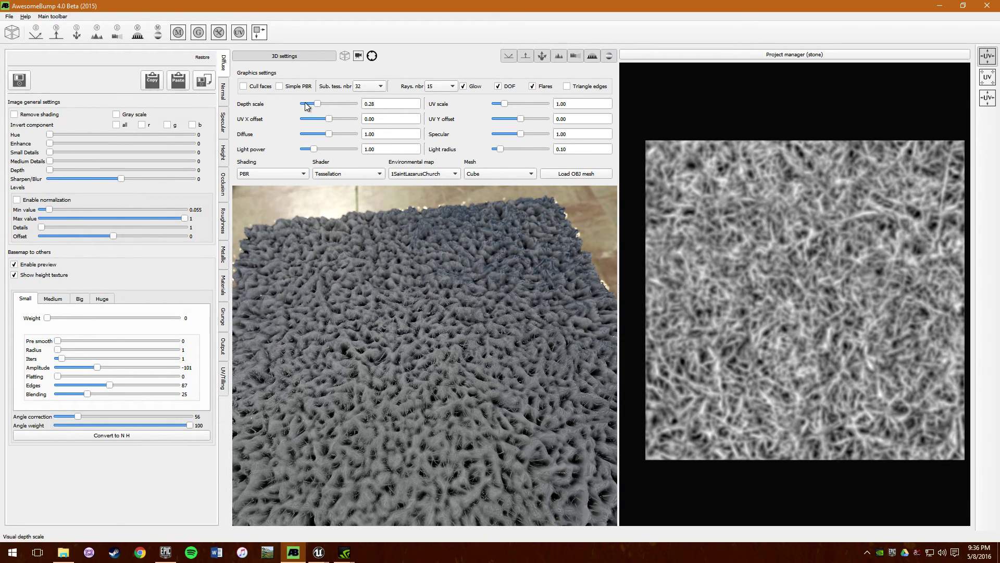
left_click_drag(316, 102, 273, 107)
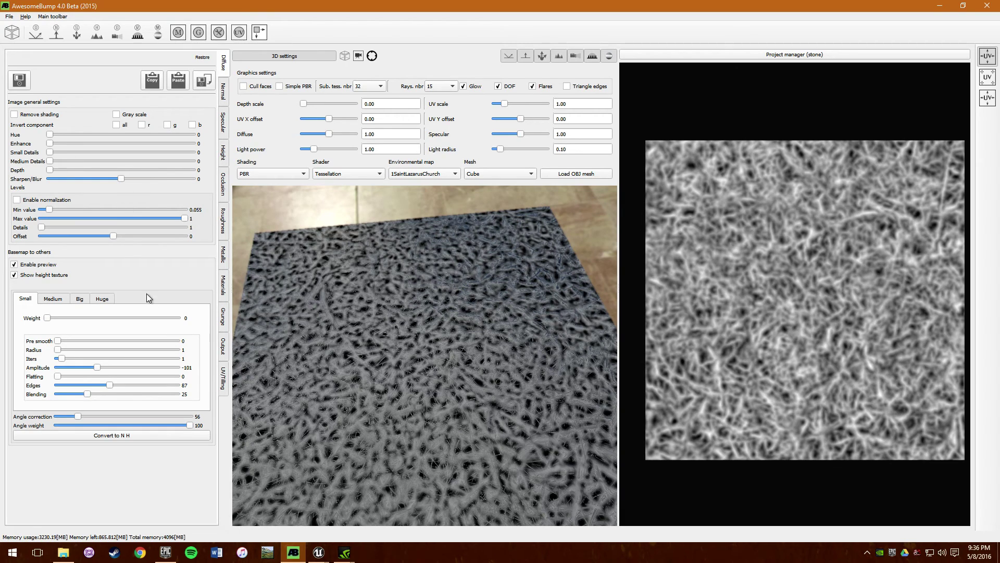
left_click(47, 280)
left_click(102, 299)
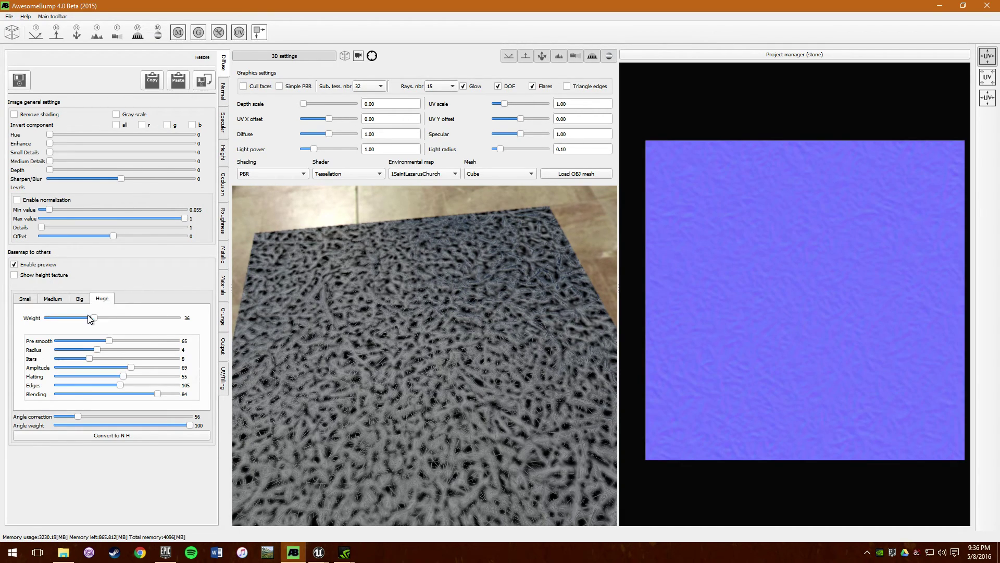
Step: Set the Small detail weight to 100 and inspect the normal map preview
left_click(32, 301)
left_click_drag(47, 319, 198, 326)
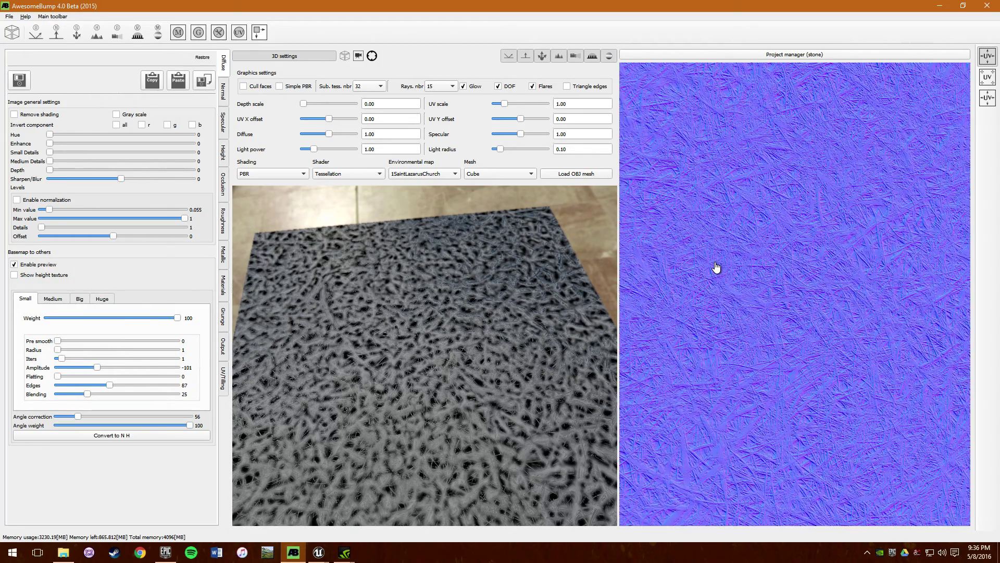
scroll(717, 268, "down", 3)
Step: Set the Medium details to Weight 28, Iters 0 and Amplitude -132, and convert the basemap to normal and height maps
left_click(51, 302)
left_click_drag(47, 319, 89, 319)
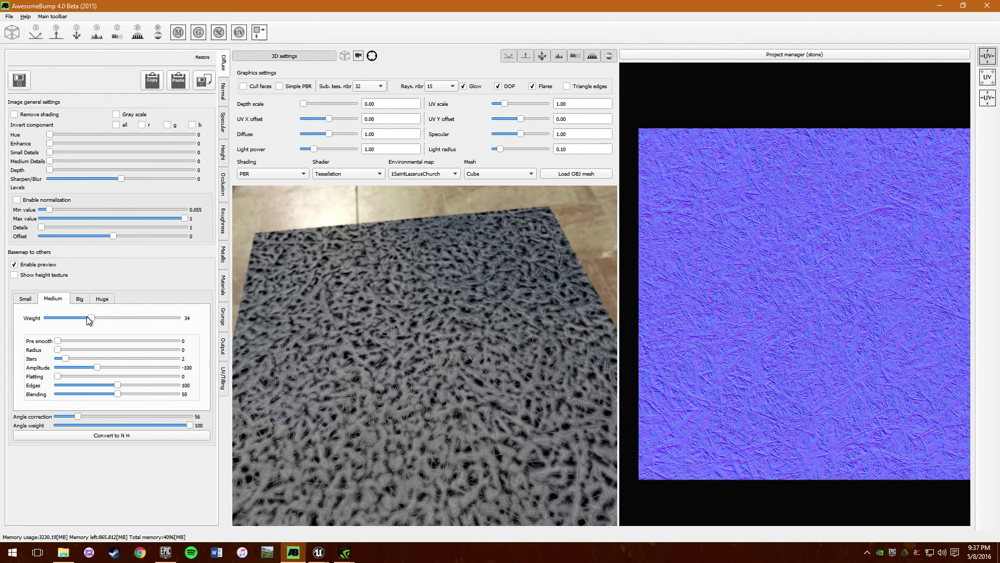
mouse_move(85, 317)
left_mouse_down()
mouse_move(53, 319)
mouse_move(81, 321)
left_mouse_up()
left_click_drag(61, 358, 89, 367)
left_click(126, 436)
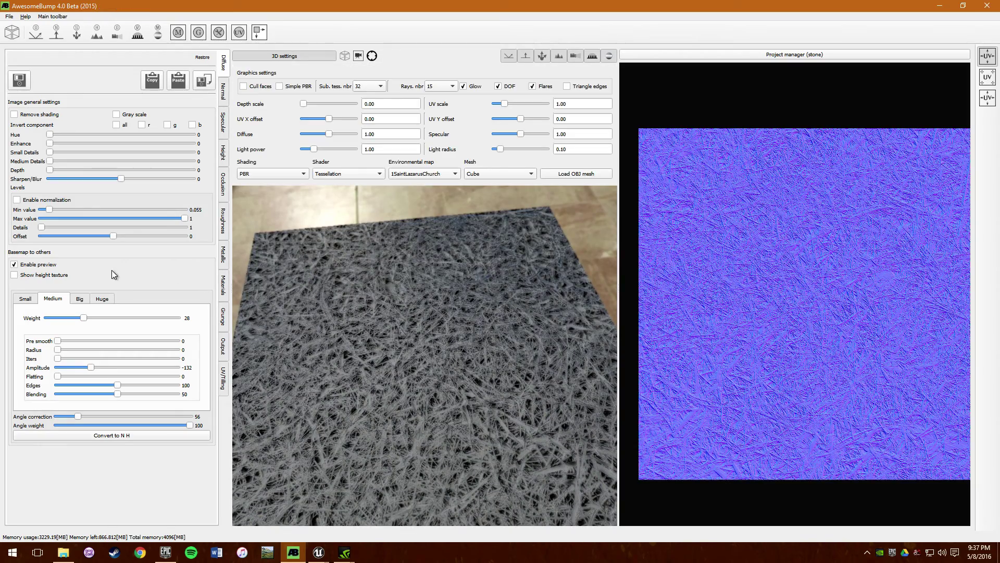
Step: Turn off the basemap preview and inspect the flat grass surface in 3D from several angles and distances
left_click(45, 267)
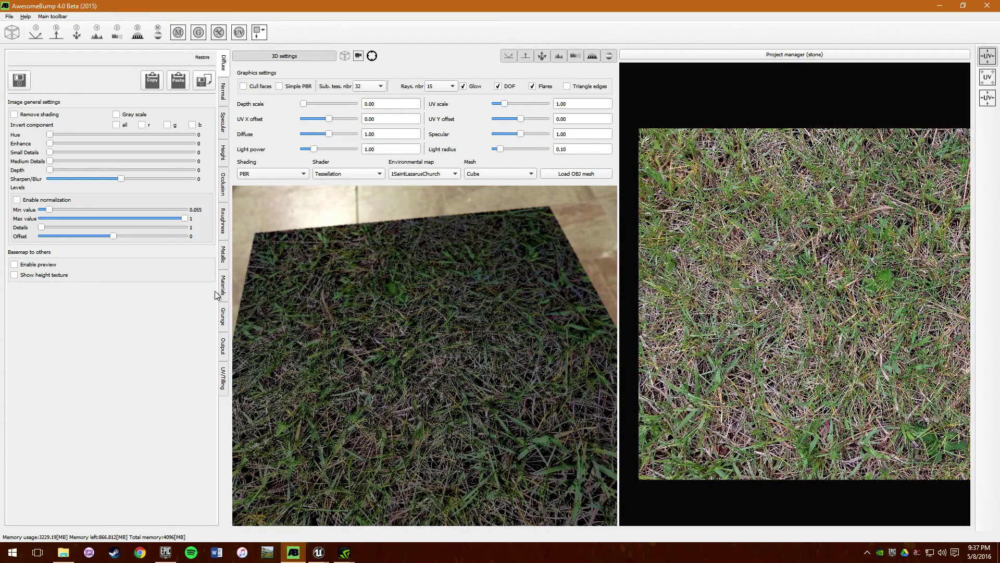
left_click_drag(386, 434, 489, 415)
scroll(489, 417, "up", 5)
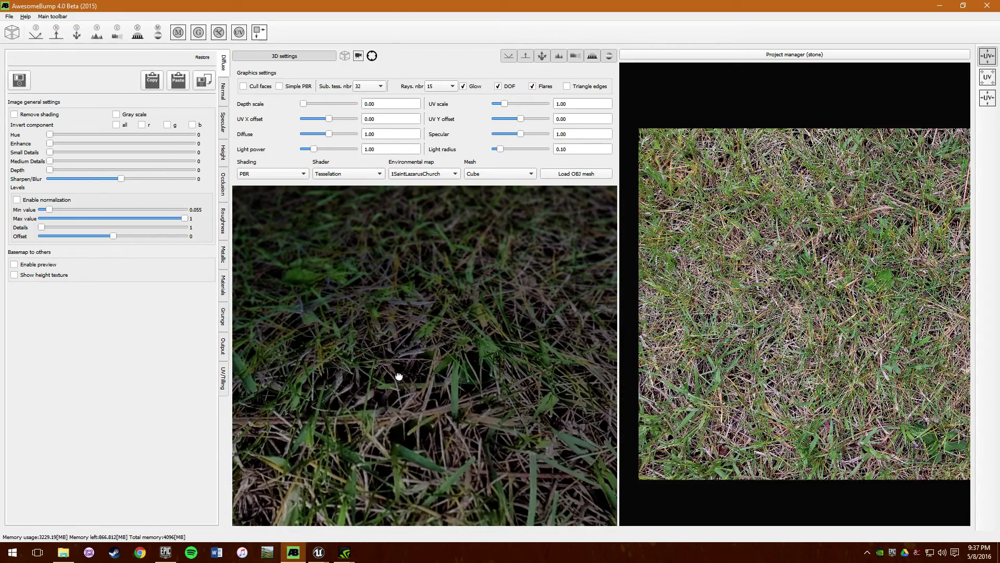
left_click_drag(402, 381, 555, 426)
scroll(476, 398, "down", 5)
left_click_drag(423, 367, 423, 413)
scroll(422, 412, "up", 4)
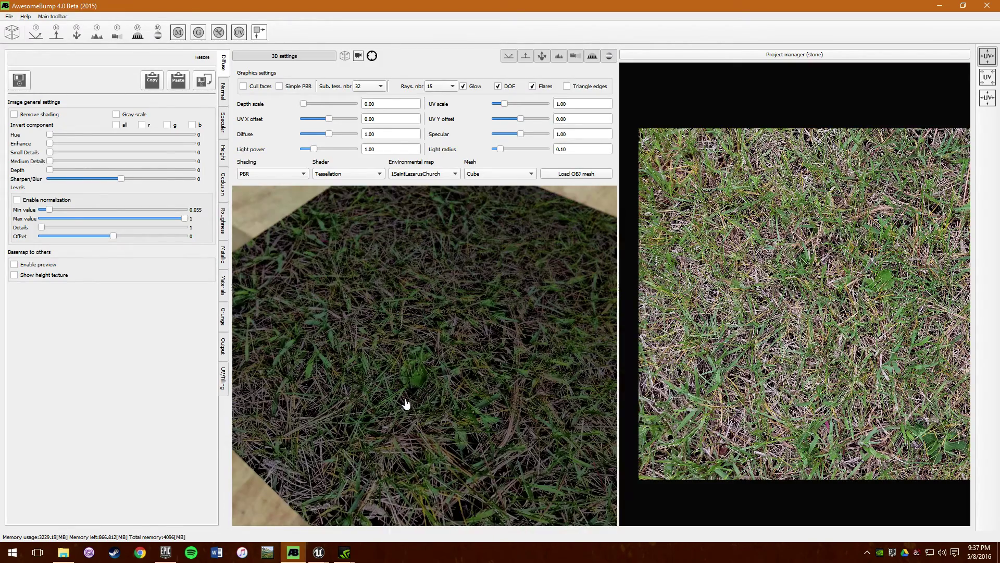
Step: Check the regenerated height map, and set the 3D depth scale to 0.09 with the diffuse image shown
left_click(227, 156)
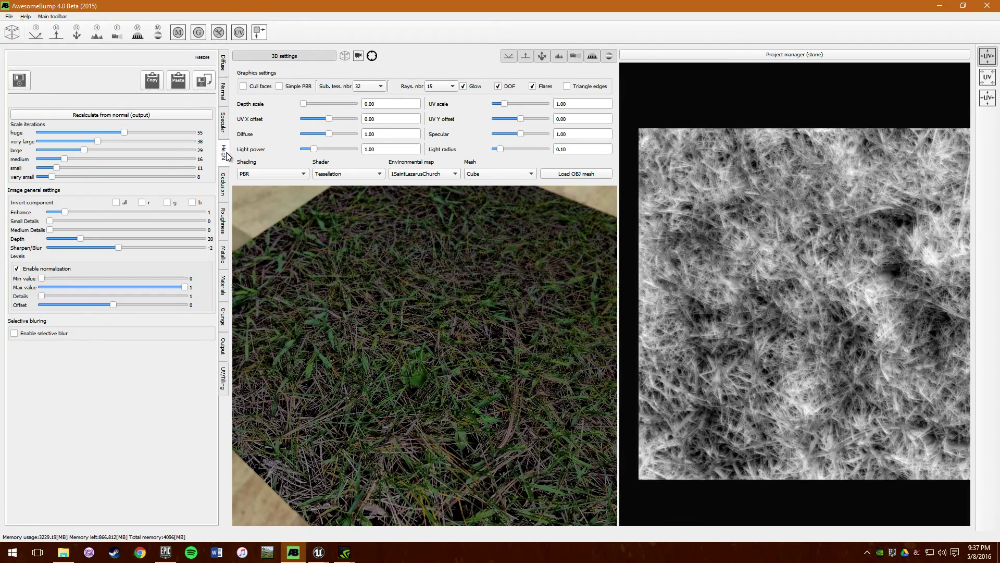
left_click(225, 69)
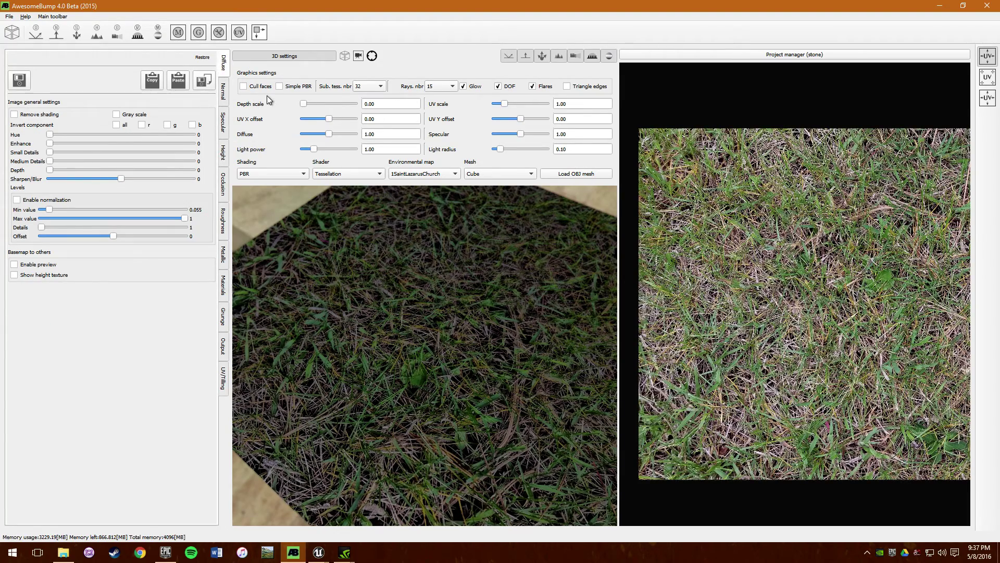
mouse_move(303, 104)
left_mouse_down()
mouse_move(343, 107)
mouse_move(290, 109)
mouse_move(308, 110)
left_mouse_up()
scroll(380, 229, "up", 10)
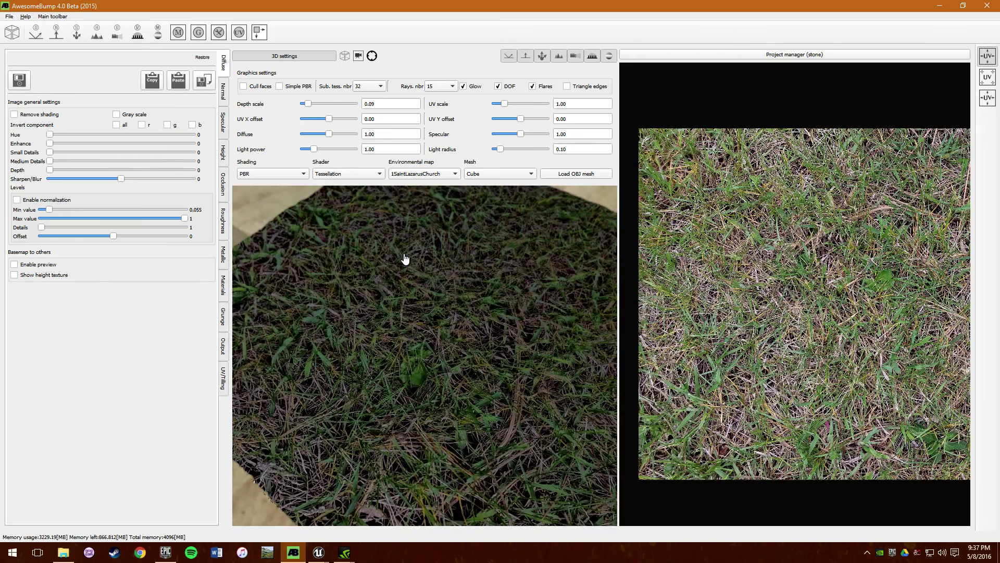
Step: Set the UV scale of the 3D grass cube to 3.10
left_click_drag(394, 303, 378, 254)
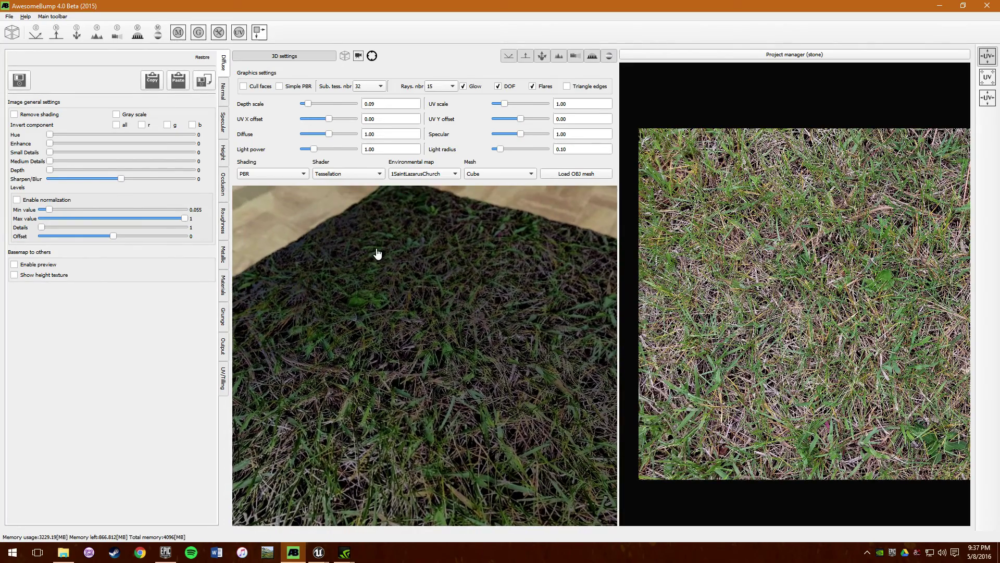
left_click_drag(358, 357, 411, 393)
scroll(411, 391, "up", 3)
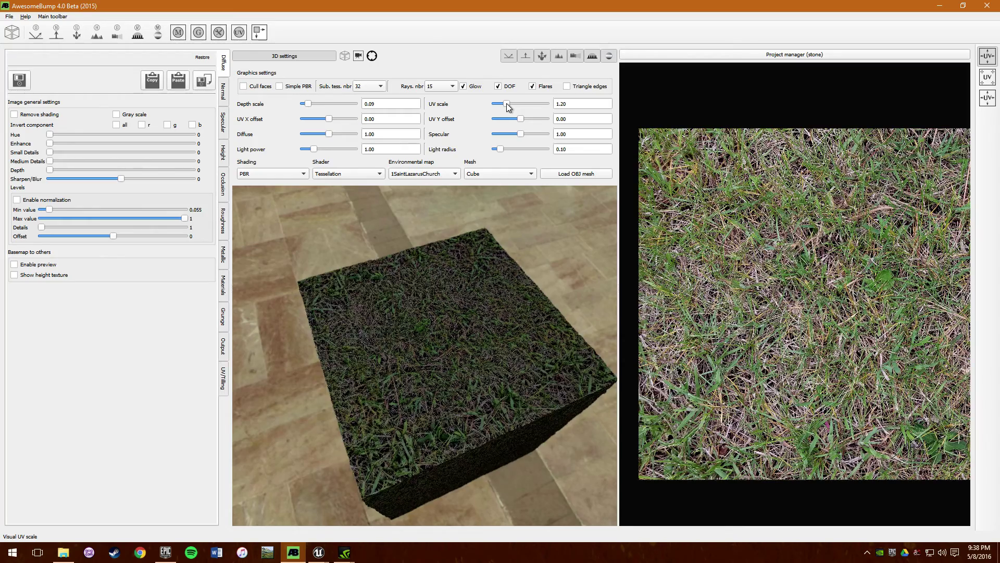
left_click_drag(511, 104, 526, 103)
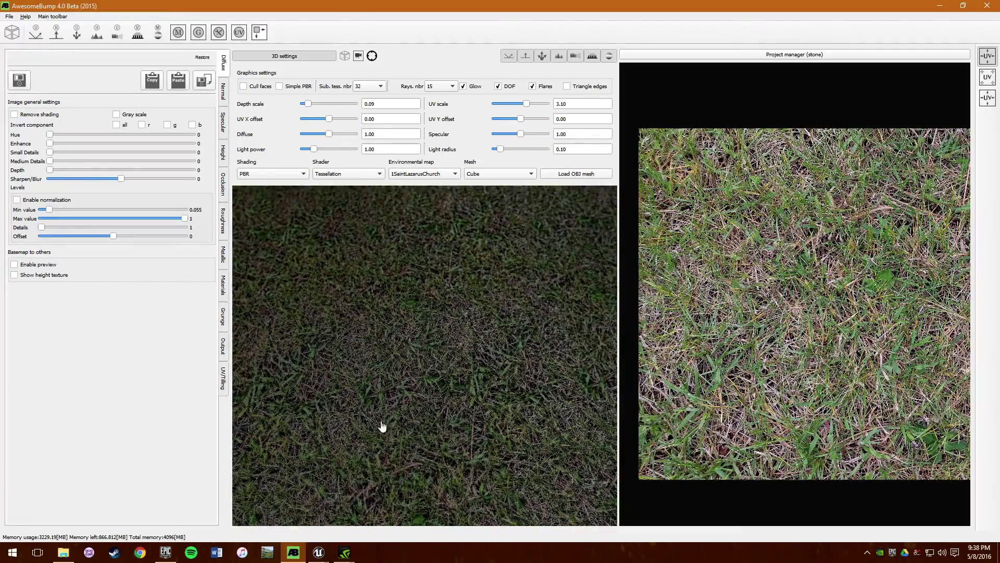
Step: Examine the repeated grass texture on the 3D cube for visible tiling, from several angles and distances
scroll(492, 411, "down", 2)
scroll(491, 411, "up", 5)
left_click_drag(491, 411, 461, 422)
scroll(461, 422, "down", 5)
scroll(461, 423, "up", 4)
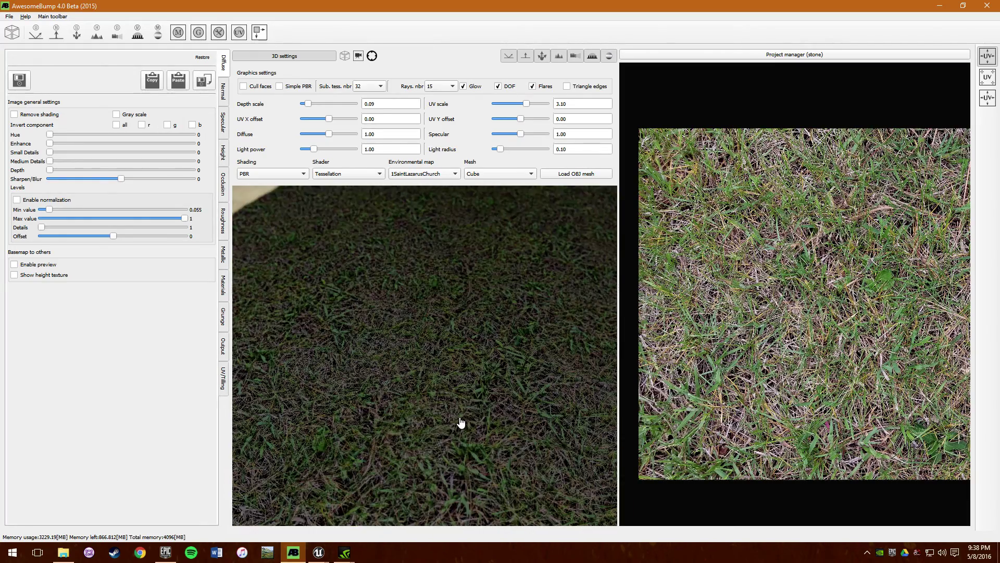
scroll(461, 423, "down", 2)
left_click_drag(461, 422, 440, 439)
scroll(440, 440, "up", 3)
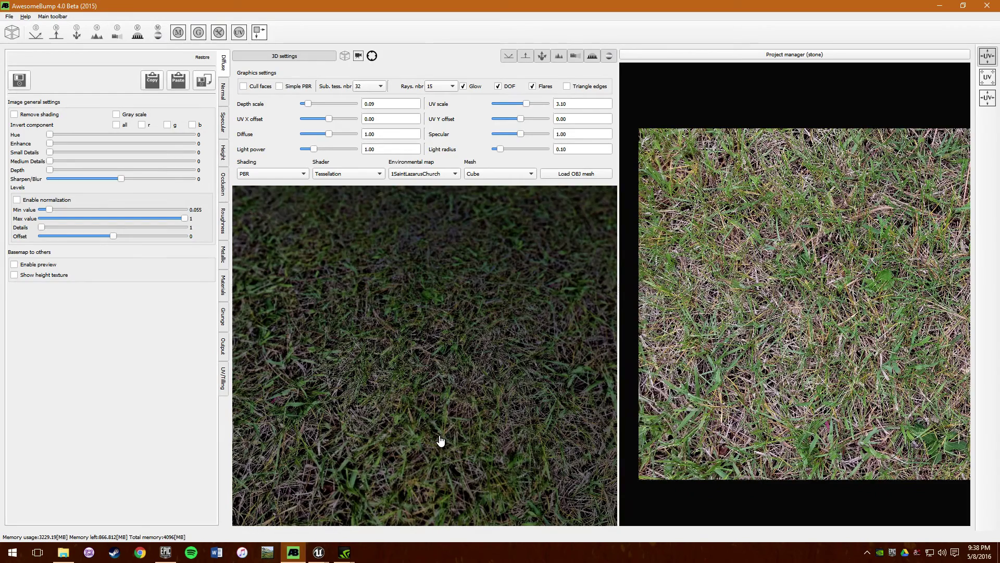
scroll(440, 440, "down", 2)
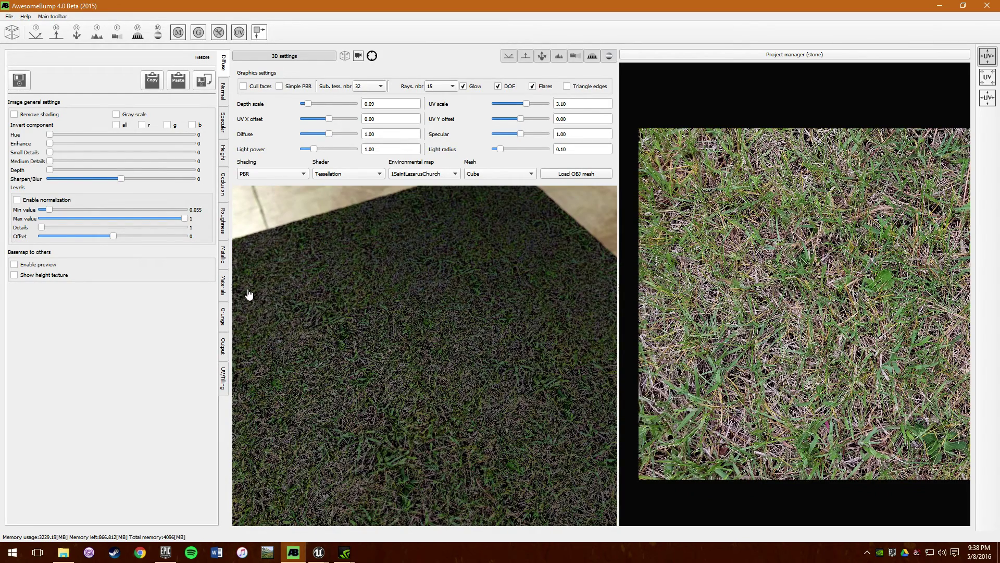
Step: Set the UV tiling method of the grass texture to mirror
left_click(224, 378)
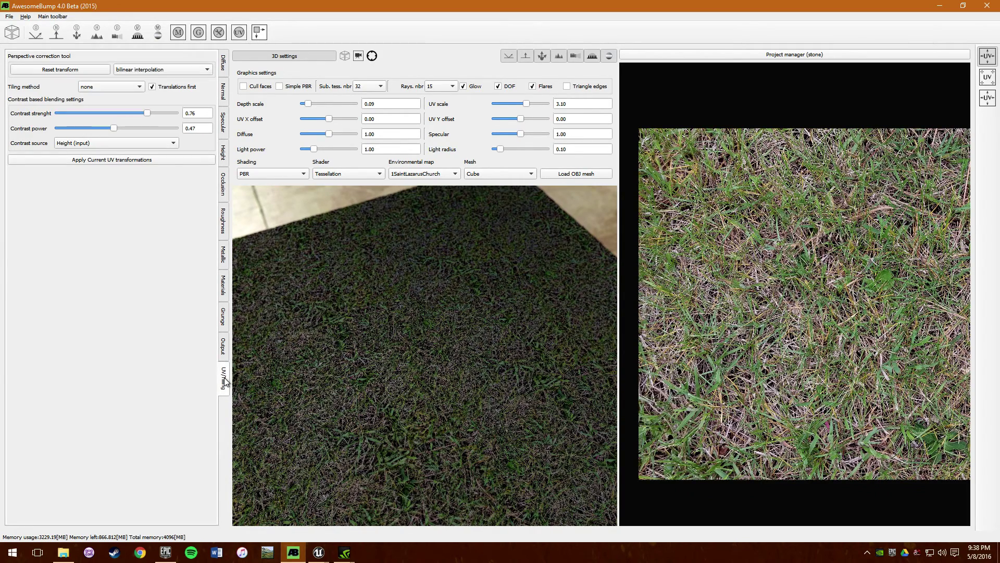
left_click(99, 89)
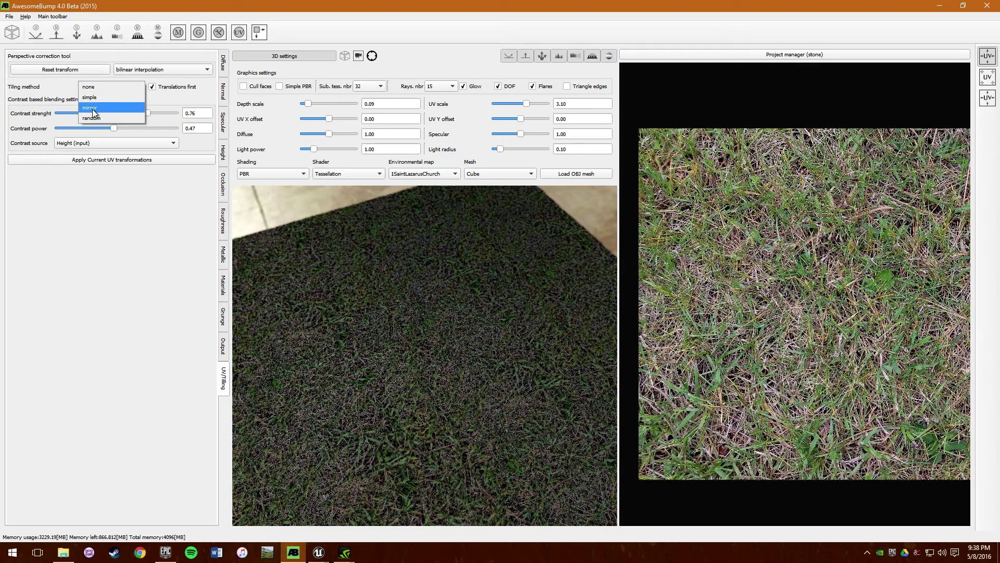
left_click(94, 111)
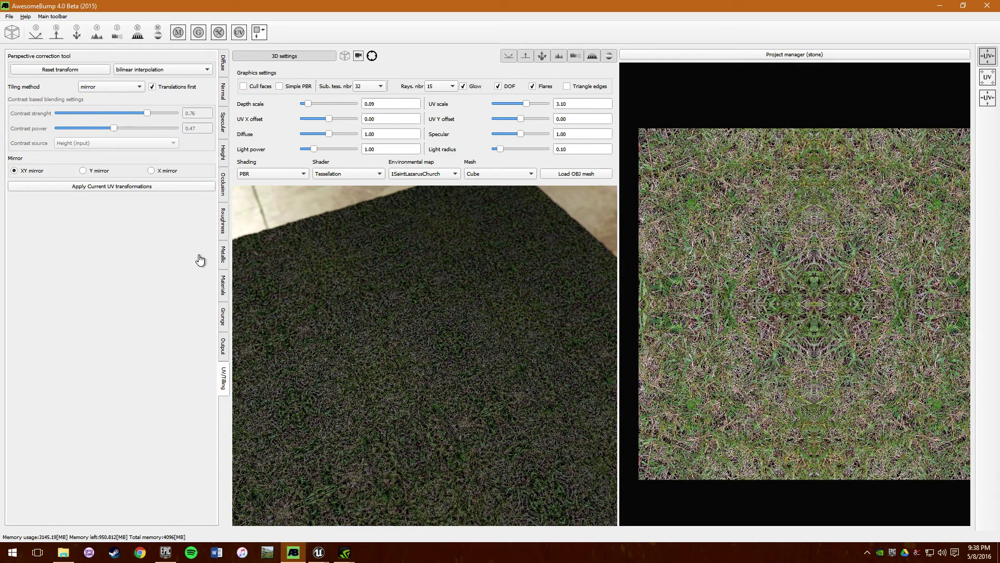
Step: Set the tiling method to simple and inspect the grass repeats on the 3D cube up close and from afar
left_click(123, 87)
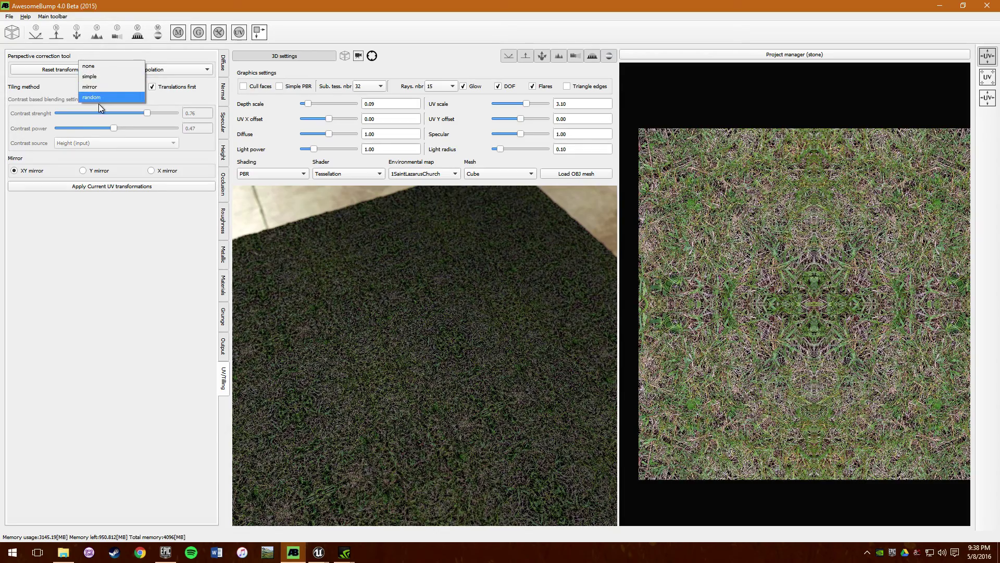
left_click(102, 76)
left_click_drag(393, 406, 451, 413)
scroll(477, 430, "up", 5)
scroll(429, 422, "down", 5)
scroll(430, 421, "up", 5)
scroll(451, 412, "down", 5)
scroll(451, 406, "up", 5)
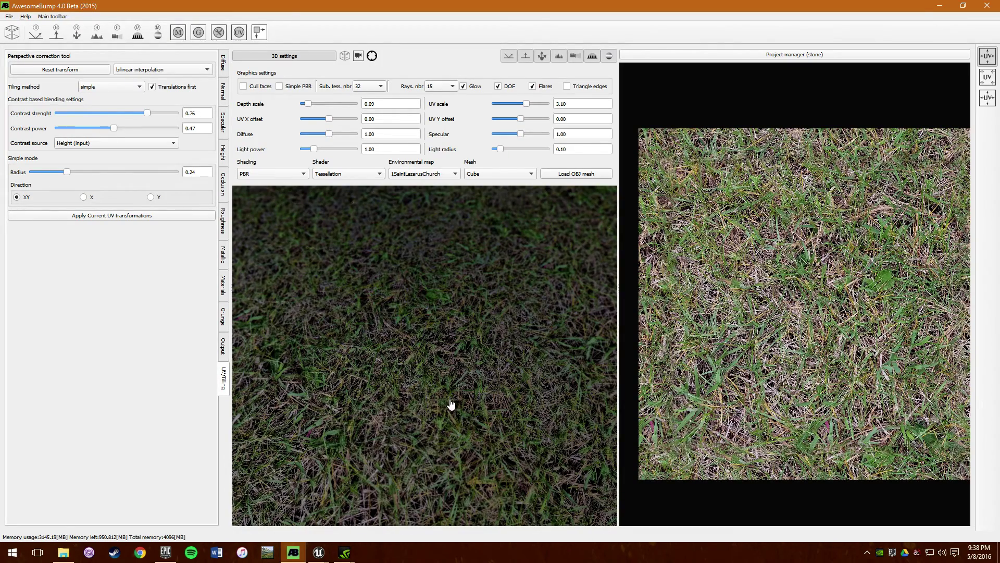
Step: Set the tiling method to random and check the grass surface in 3D
left_click(113, 86)
left_click(97, 105)
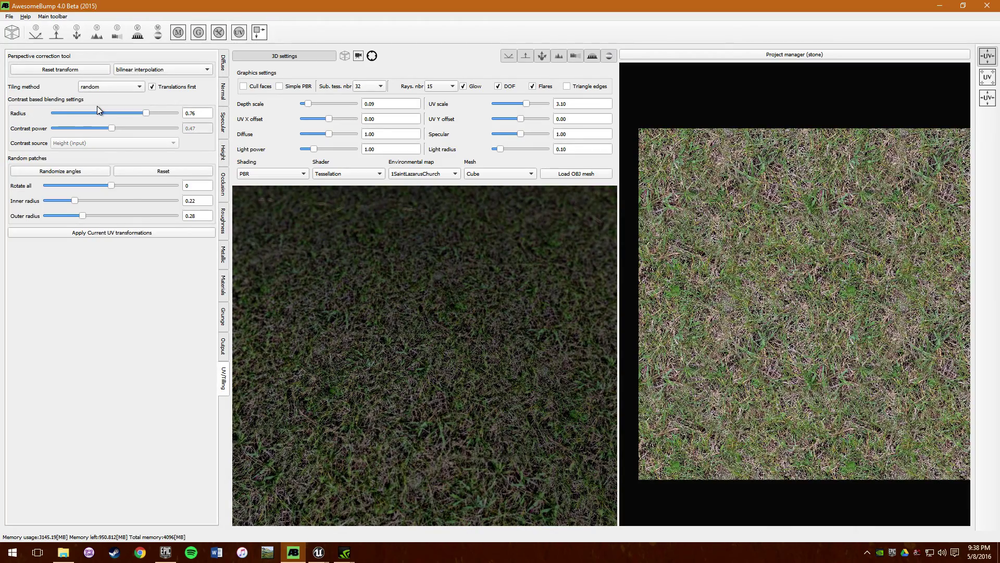
scroll(395, 406, "down", 5)
scroll(394, 406, "up", 5)
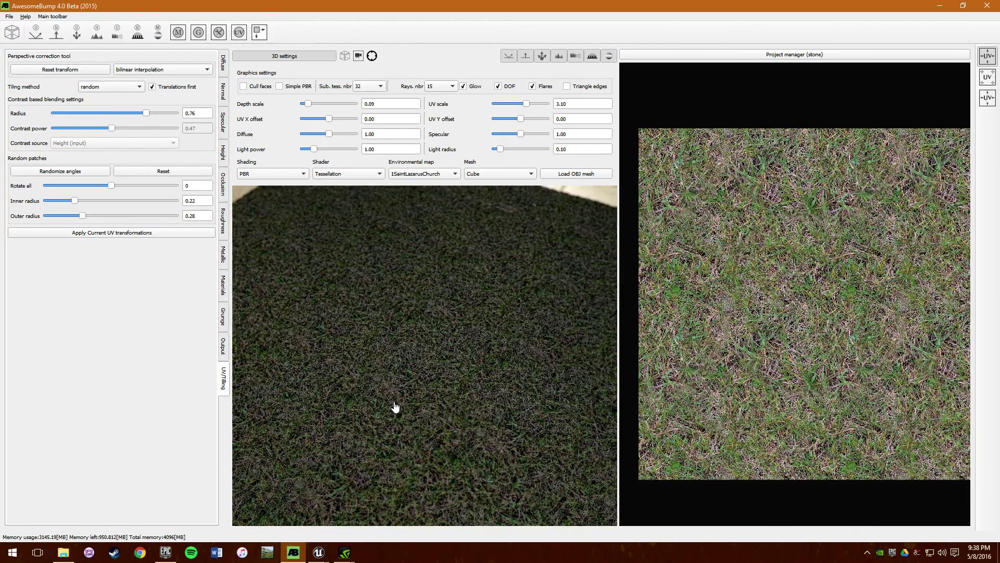
Step: Try several UV scales for the 3D preview, settle on 1.50, and view the randomly tiled grass
left_click_drag(526, 103, 504, 104)
scroll(420, 276, "down", 5)
scroll(422, 271, "up", 5)
left_click_drag(505, 104, 519, 104)
left_click_drag(518, 106, 509, 104)
left_click_drag(442, 336, 417, 419)
scroll(398, 409, "down", 5)
scroll(388, 409, "up", 4)
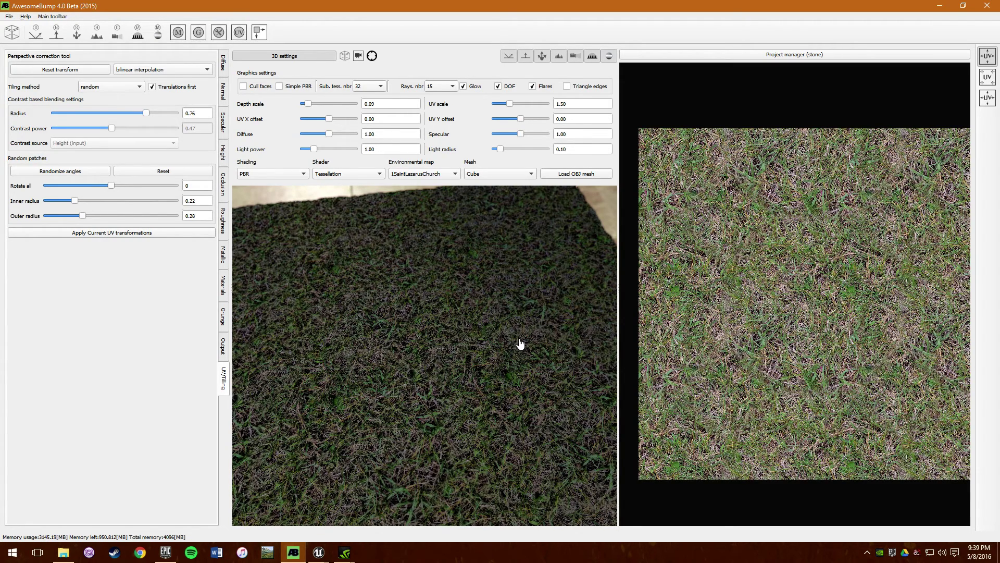
Step: Keep the tiling method at random and examine the grass surface in 3D at close and far distances
left_click(100, 87)
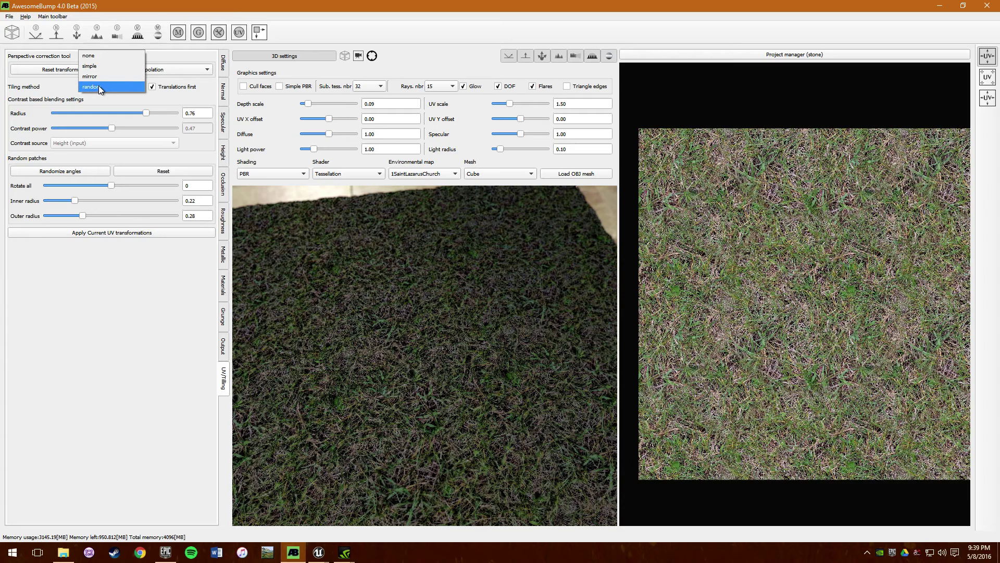
left_click(97, 87)
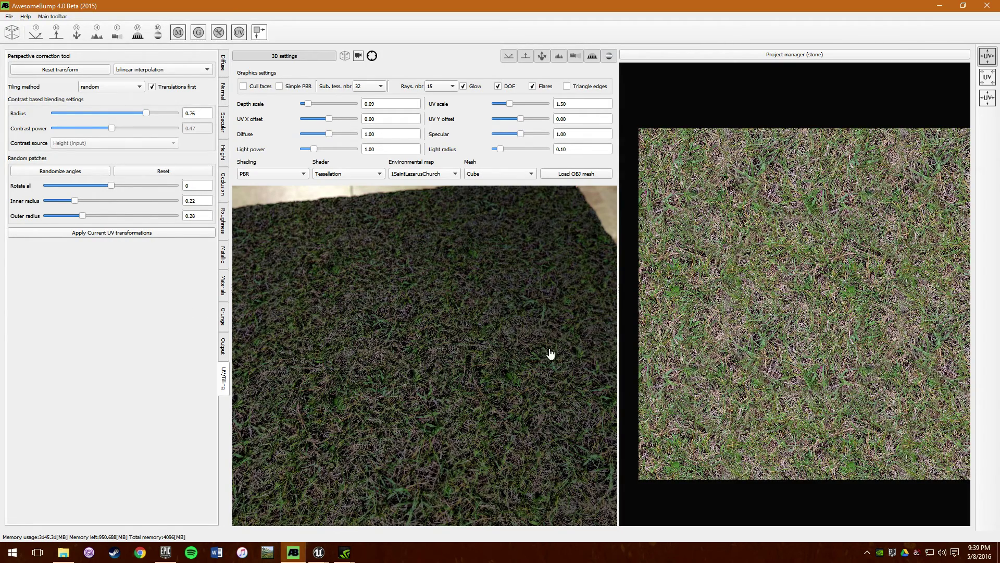
left_click_drag(543, 402, 486, 438)
scroll(449, 417, "up", 8)
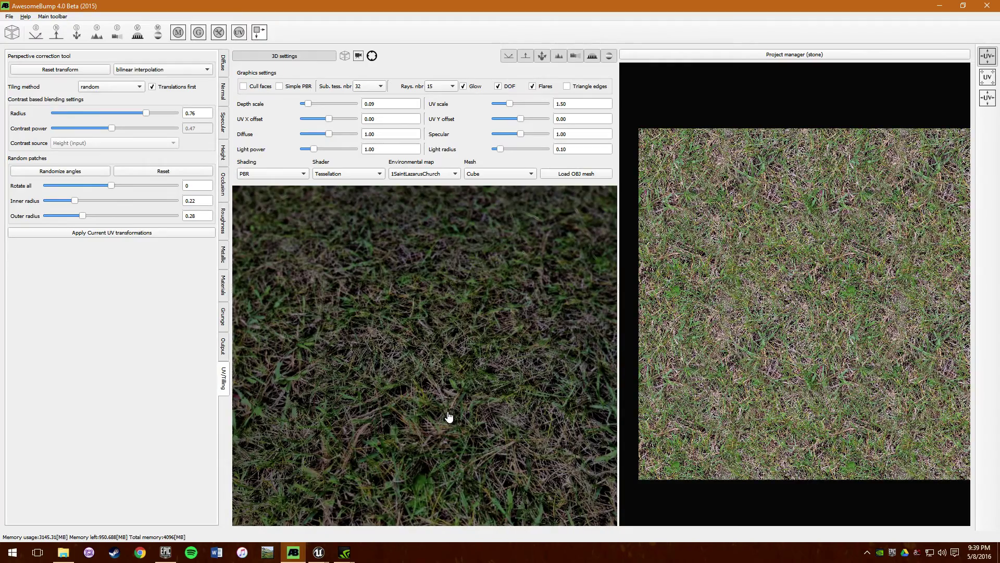
scroll(451, 439, "up", 4)
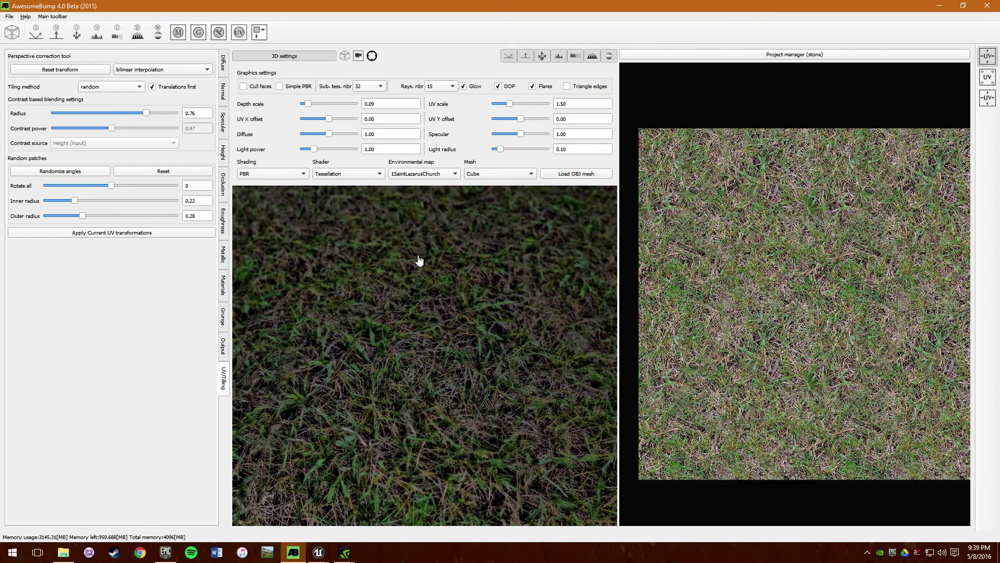
scroll(424, 393, "down", 10)
left_click_drag(426, 398, 459, 371)
scroll(442, 301, "up", 10)
Step: Set the Radius of the random tiling's blending settings to 0.47
scroll(458, 371, "down", 5)
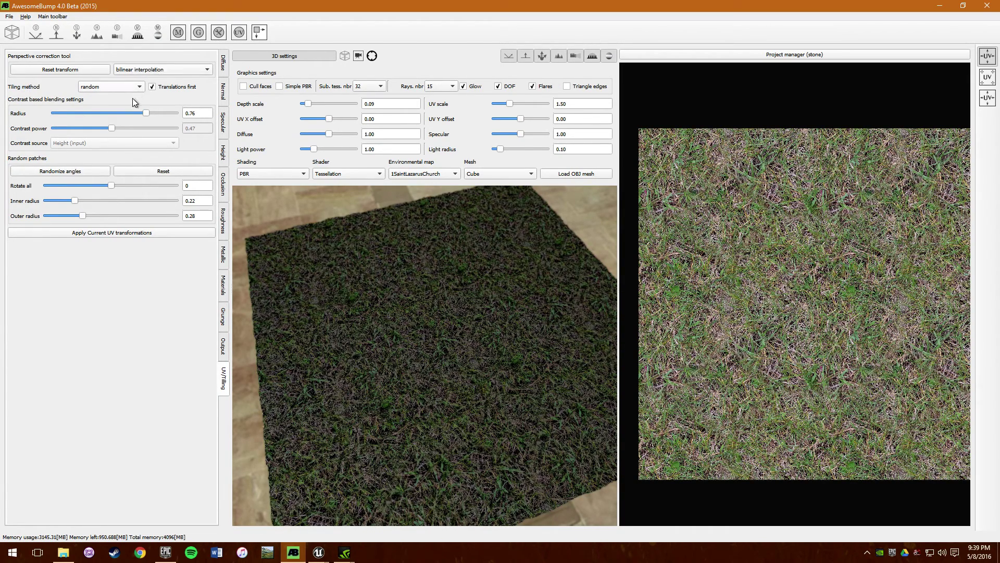
left_click_drag(124, 116, 97, 120)
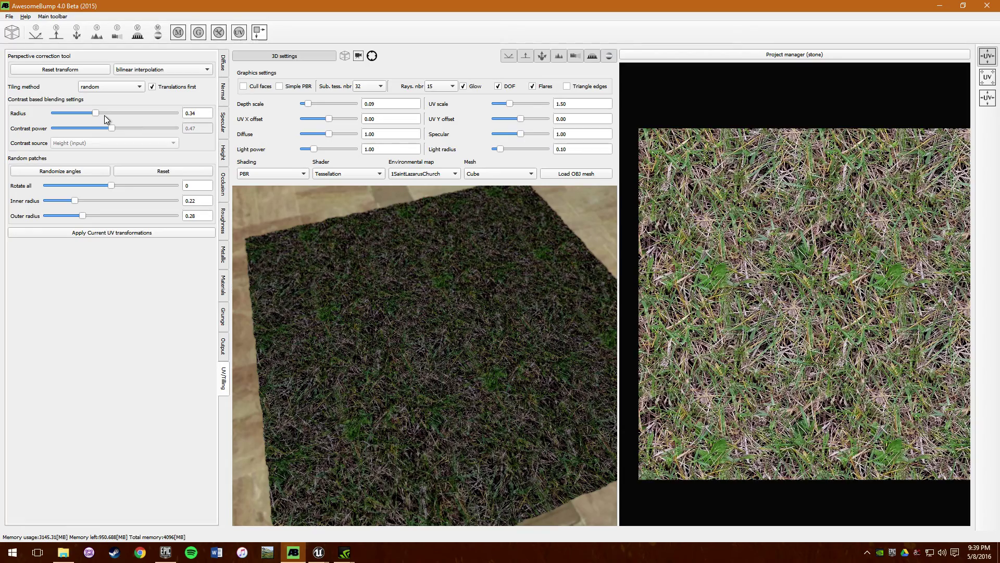
mouse_move(99, 115)
left_mouse_down()
mouse_move(135, 117)
mouse_move(101, 115)
mouse_move(112, 114)
left_mouse_up()
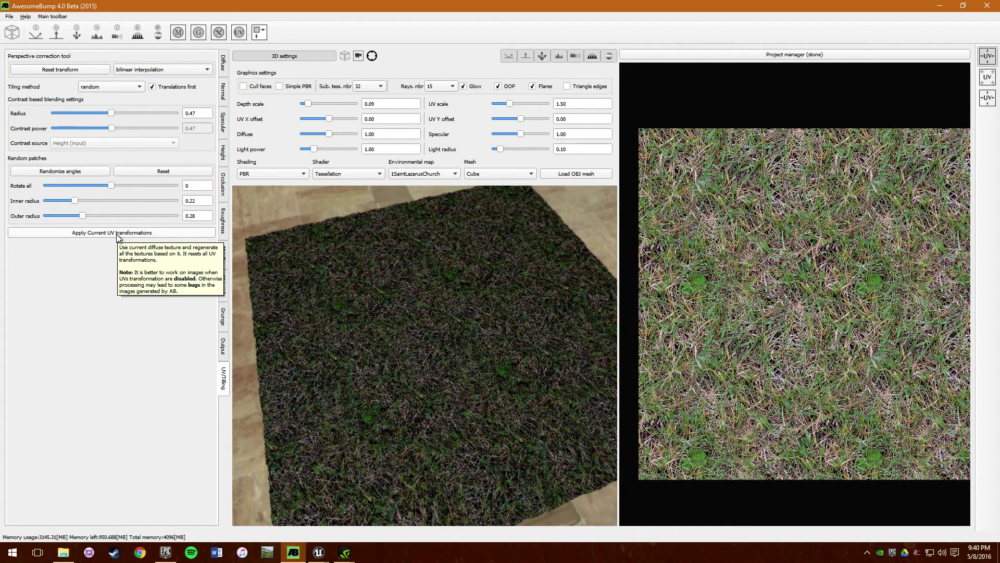
Step: Compare the diffuse texture with Remove shading switched on and off
left_click(224, 63)
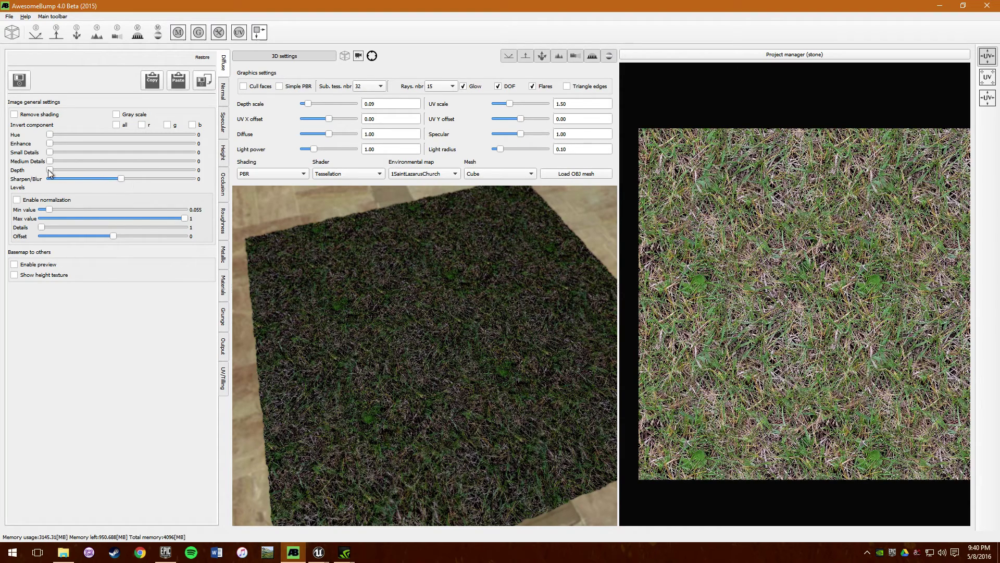
left_click(43, 115)
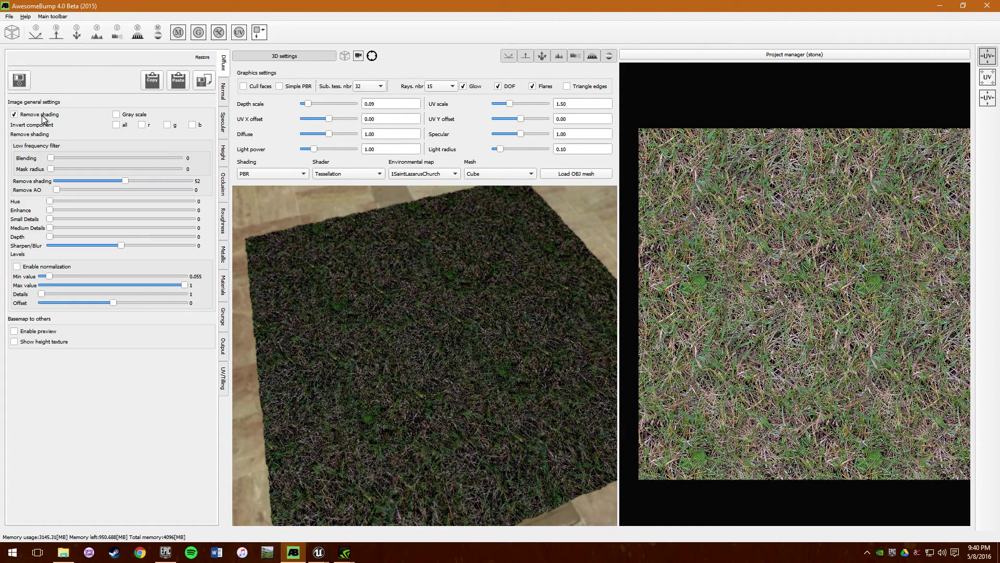
left_click(43, 116)
left_click(43, 116)
left_click(42, 115)
left_click(43, 116)
left_click(43, 115)
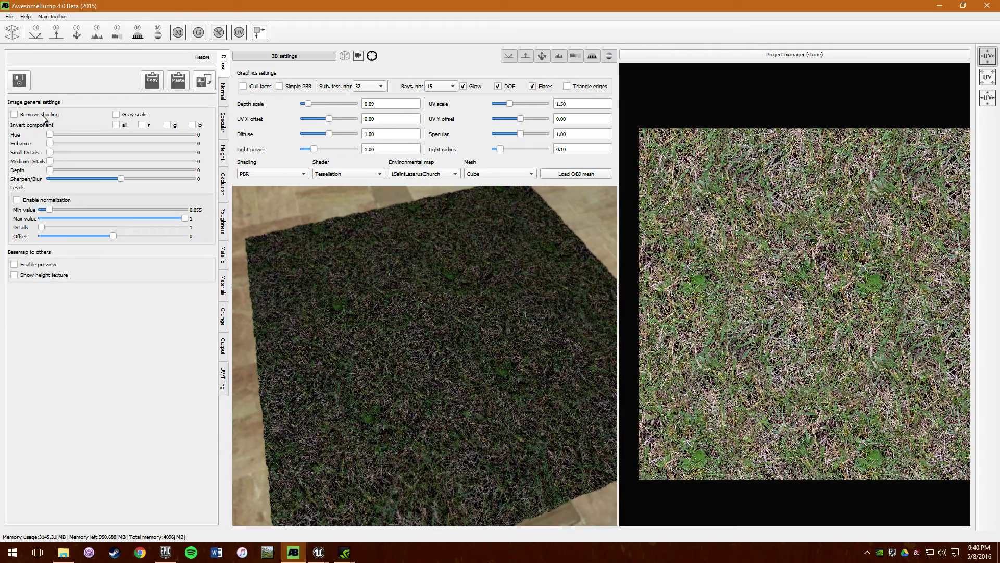
Step: Examine the tiled diffuse image up close and as a whole for noticeable repeats
scroll(800, 322, "up", 6)
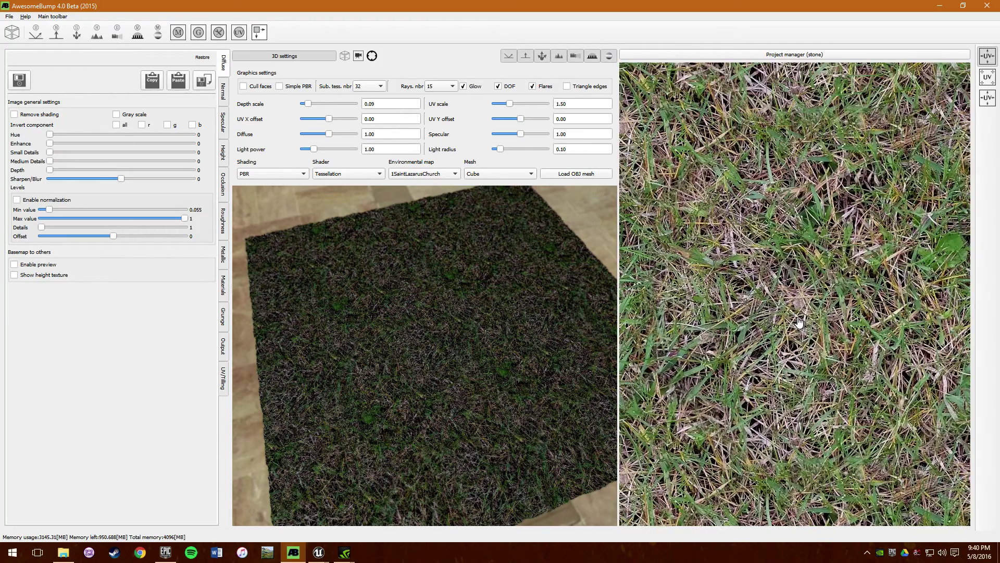
scroll(800, 322, "down", 6)
scroll(799, 322, "up", 2)
scroll(701, 307, "up", 3)
scroll(701, 308, "down", 5)
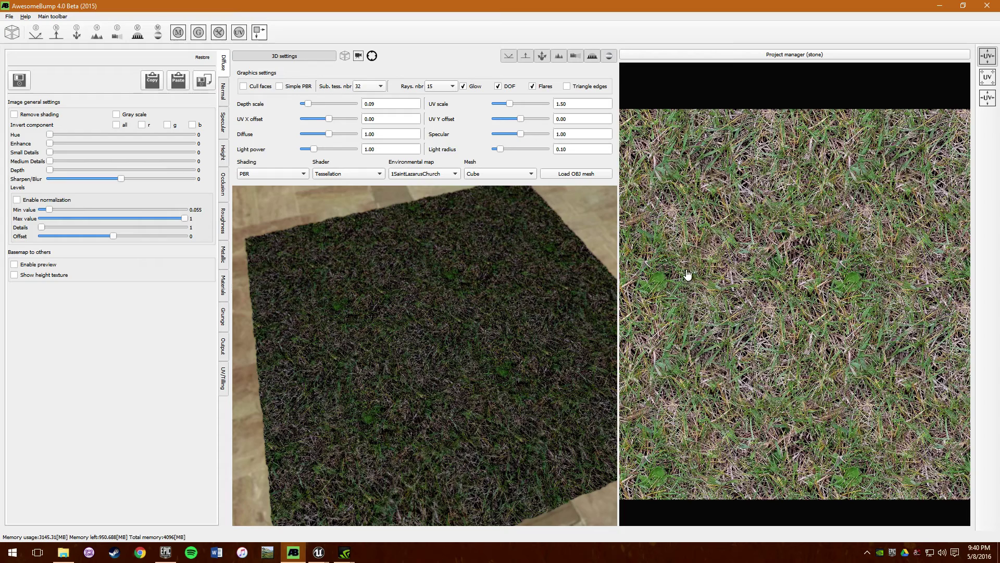
scroll(730, 229, "down", 2)
left_click_drag(767, 272, 773, 301)
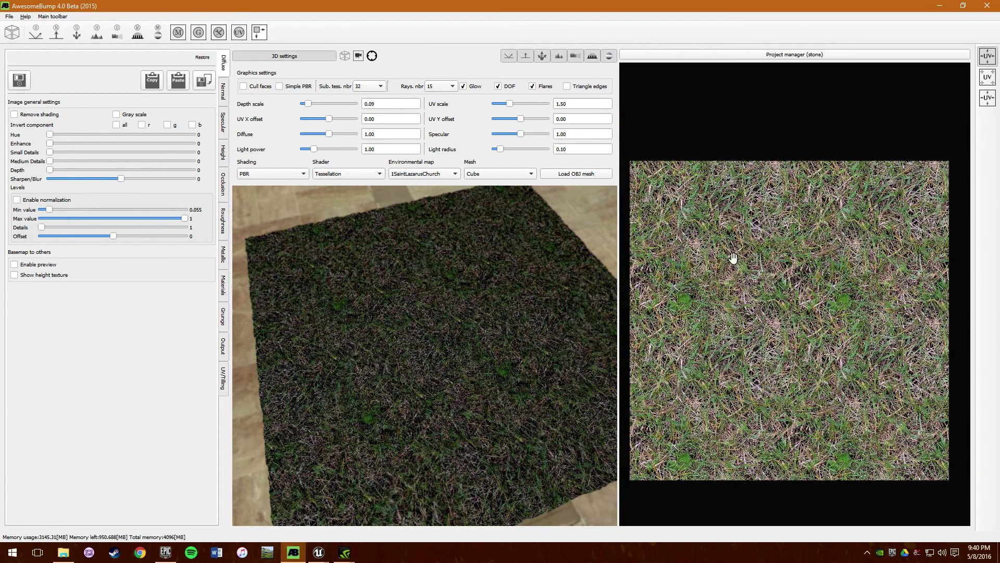
Step: Enable Remove shading for the diffuse map, with Blending 0 and the Remove shading amount at 1
left_click(48, 117)
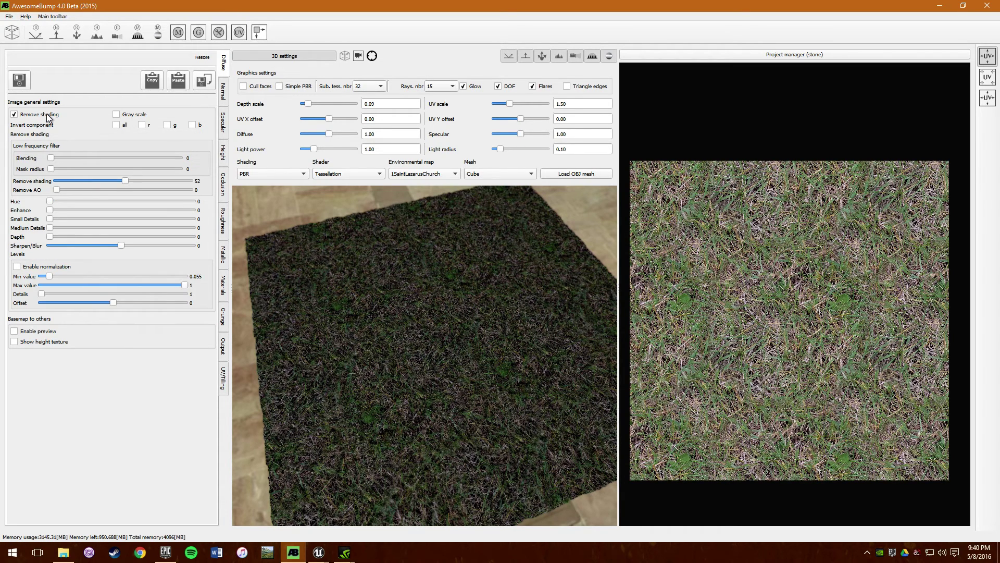
left_click(48, 116)
left_click(47, 117)
mouse_move(52, 158)
left_mouse_down()
mouse_move(103, 159)
mouse_move(34, 163)
left_mouse_up()
left_click_drag(126, 181, 52, 182)
scroll(771, 276, "up", 5)
scroll(814, 249, "up", 2)
scroll(777, 268, "down", 1)
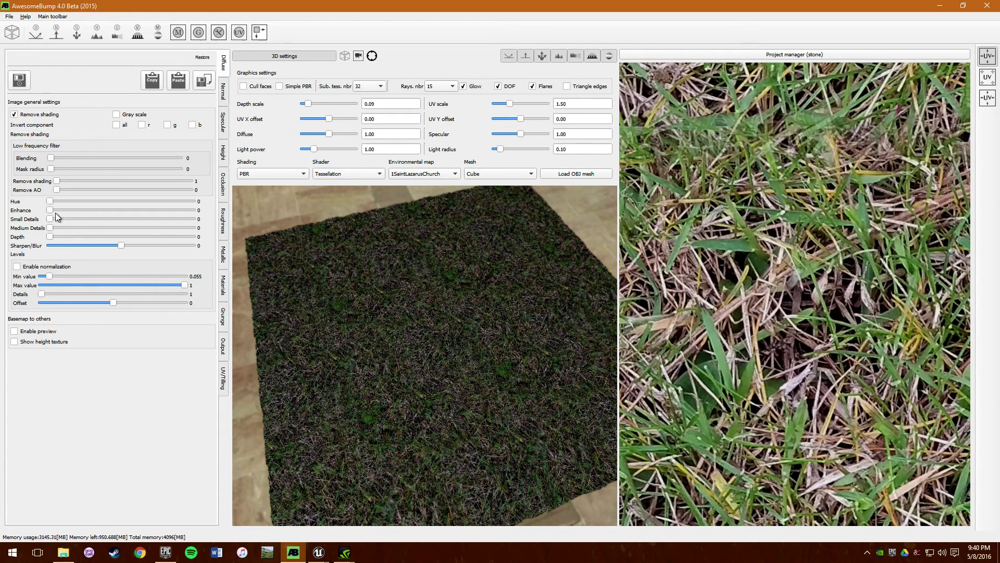
Step: Try Remove AO at 50 on the diffuse map and inspect the image at different magnifications
left_click_drag(106, 188, 123, 188)
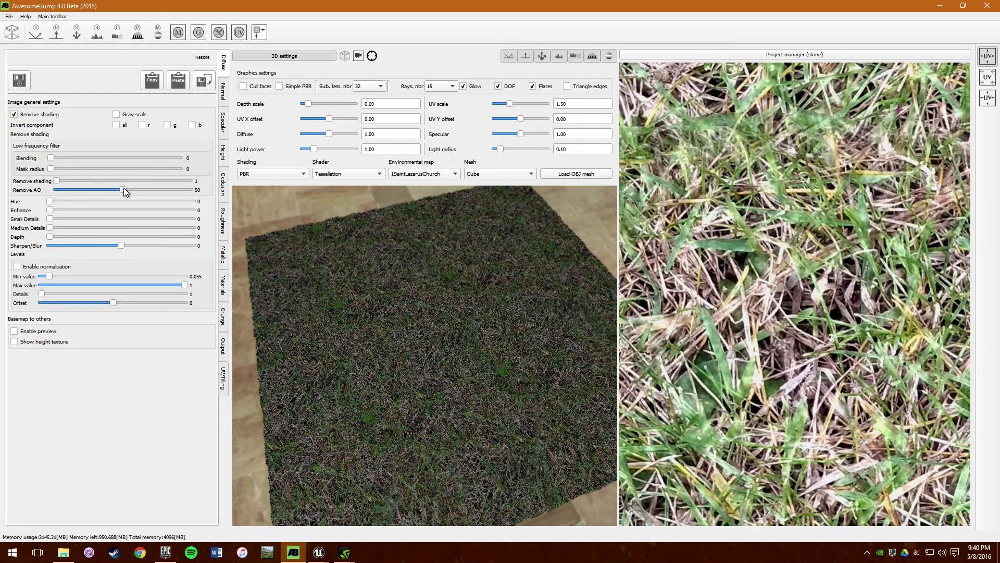
scroll(792, 335, "down", 3)
scroll(794, 335, "down", 2)
scroll(803, 314, "up", 3)
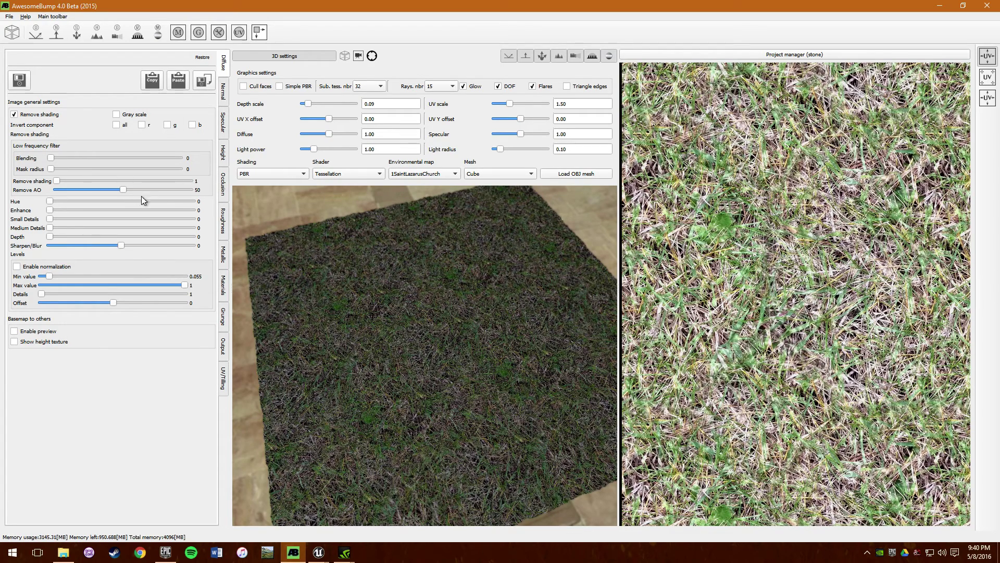
Step: Set Remove AO to 35, and the low frequency filter's Blending to 50 and Mask radius to 70
left_click_drag(122, 190, 102, 190)
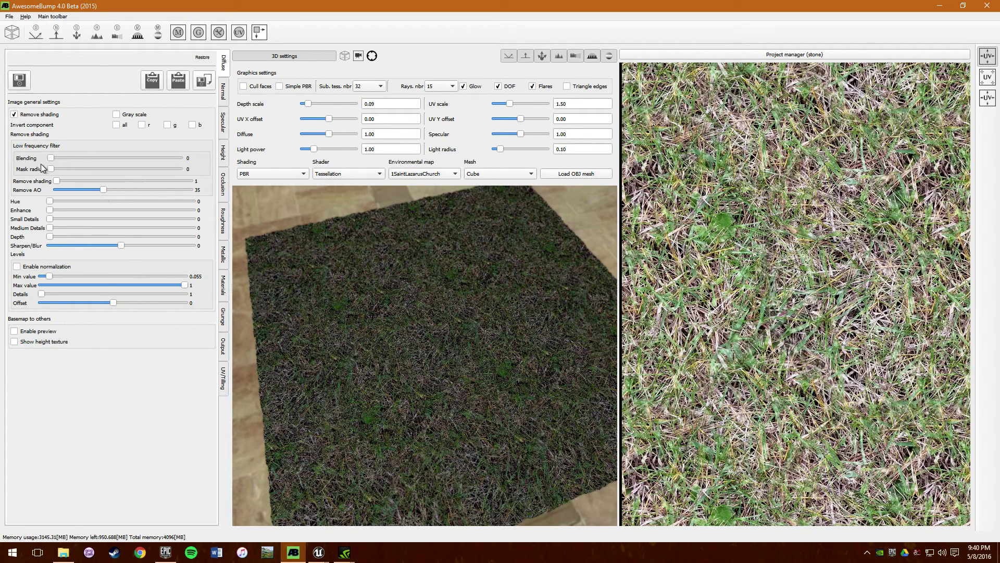
left_click_drag(51, 158, 117, 162)
left_click_drag(51, 168, 139, 177)
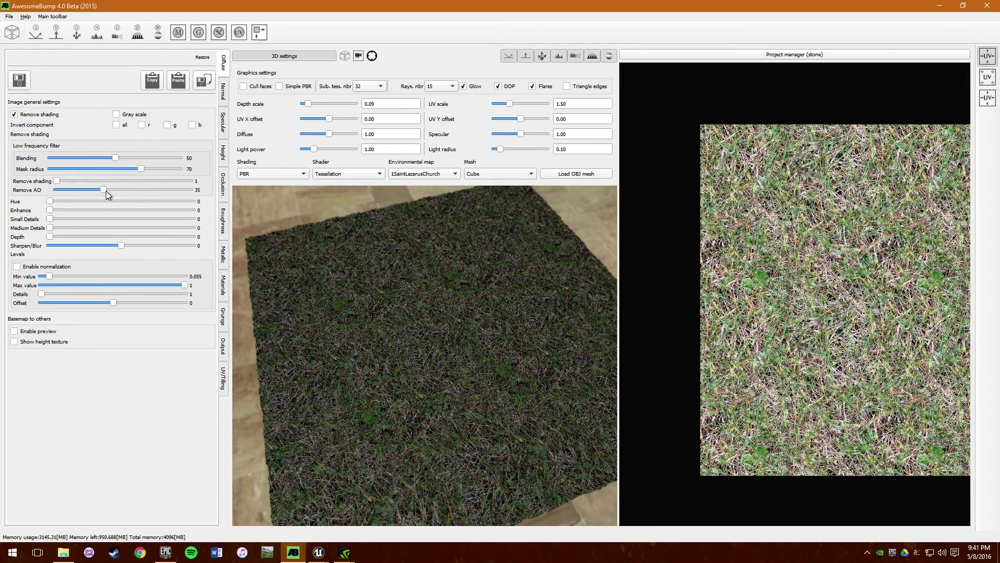
Step: Reset Remove AO, Blending and Mask radius to 0 and inspect the diffuse map in 2D and 3D
left_click_drag(106, 190, 56, 190)
left_click_drag(136, 167, 45, 167)
left_click_drag(880, 291, 818, 297)
scroll(818, 297, "up", 4)
scroll(744, 343, "down", 3)
scroll(826, 305, "down", 5)
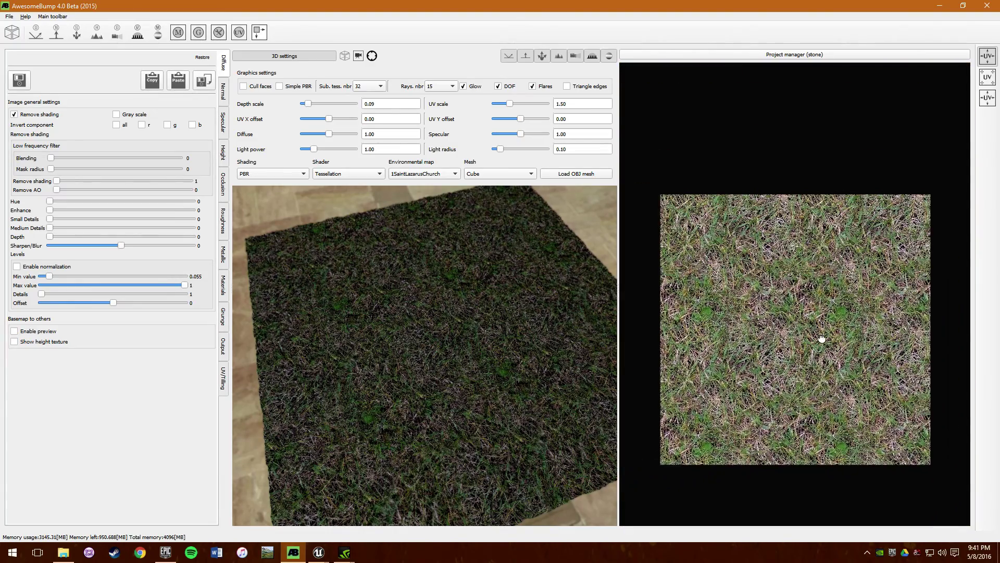
left_click_drag(558, 388, 302, 241)
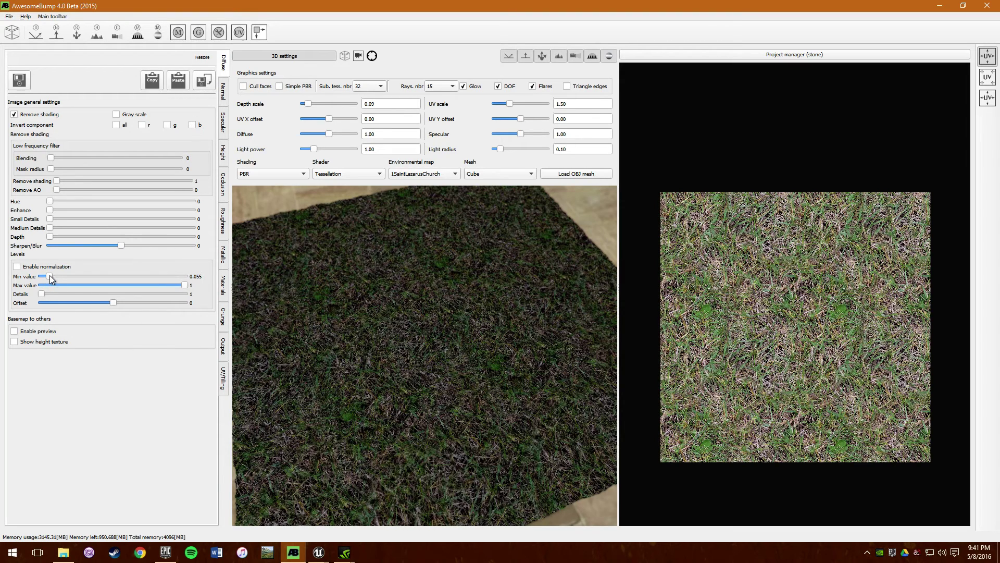
Step: Set the Min value level of the diffuse map to 0.175, checking the tiled image at different magnifications
left_click_drag(36, 276, 60, 281)
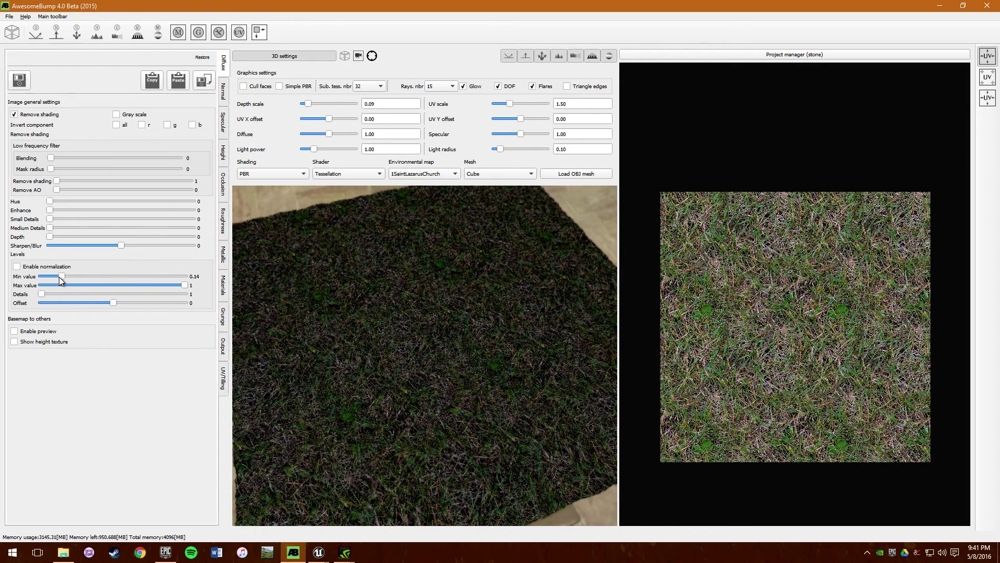
left_click_drag(62, 280, 57, 280)
scroll(776, 326, "up", 5)
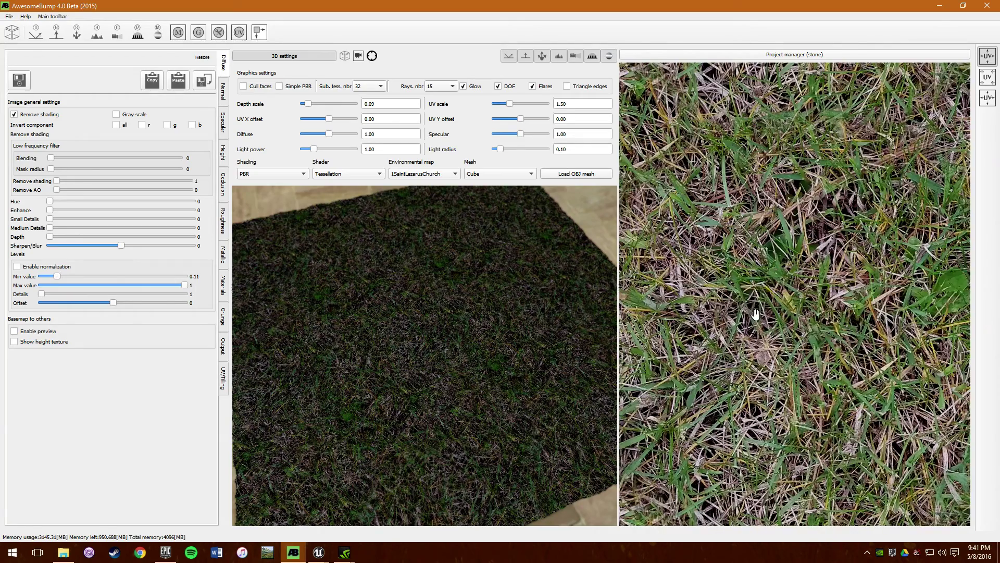
left_click_drag(57, 279, 67, 276)
scroll(816, 303, "down", 5)
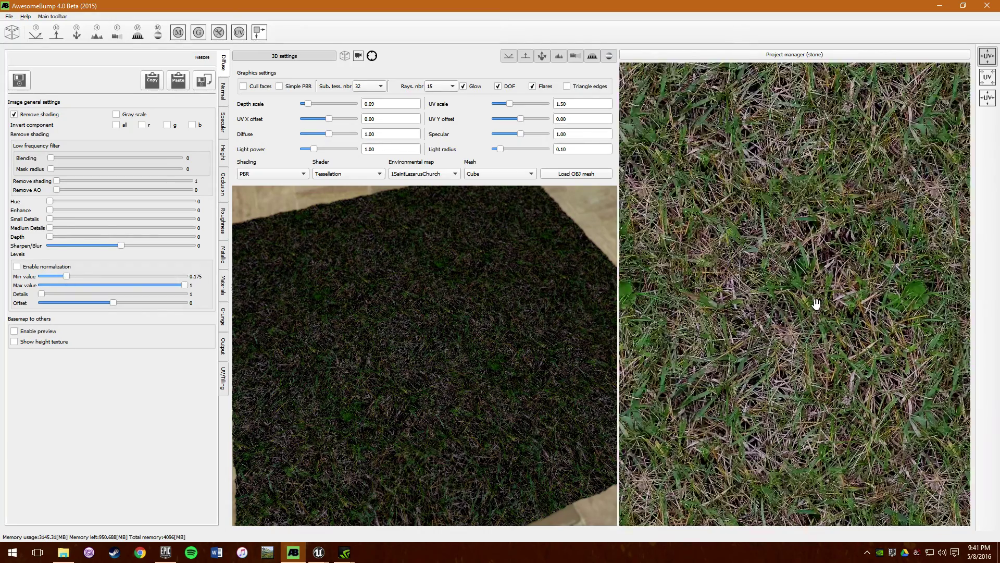
scroll(817, 304, "down", 2)
scroll(865, 317, "up", 2)
scroll(906, 316, "down", 1)
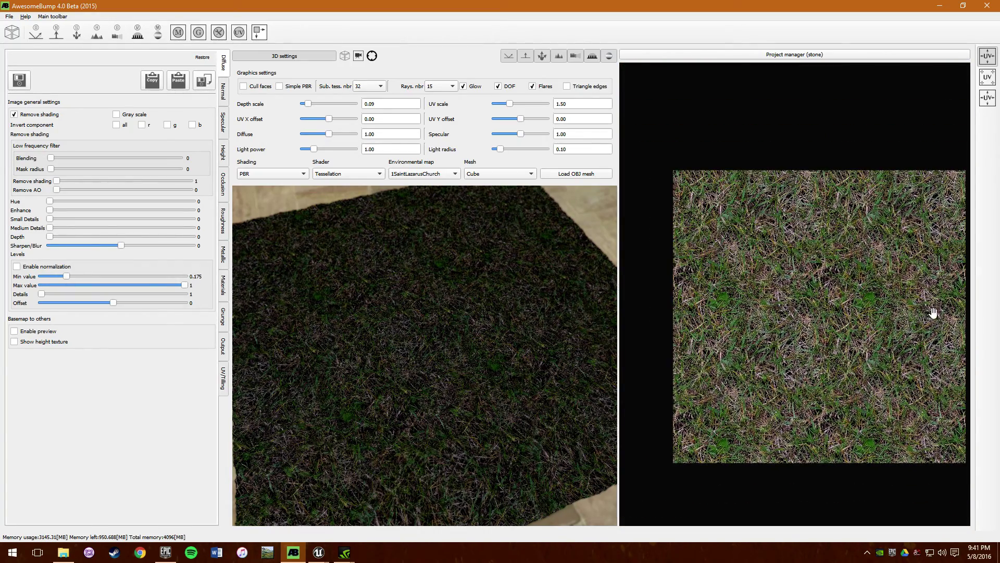
scroll(933, 312, "up", 1)
scroll(933, 313, "down", 1)
Step: Save the diffuse map to the grassTexture folder as grass_d
left_click(205, 81)
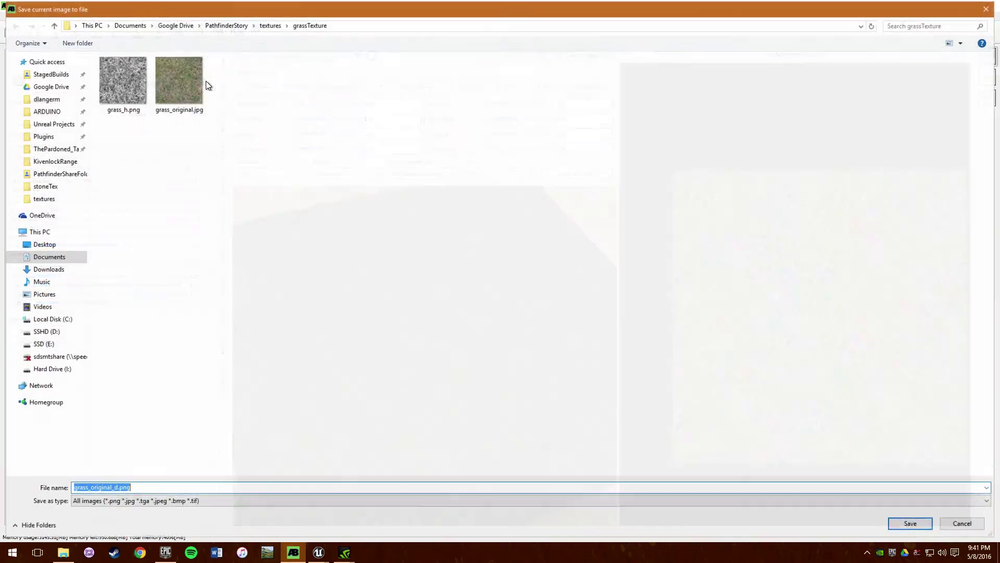
type("grass_d")
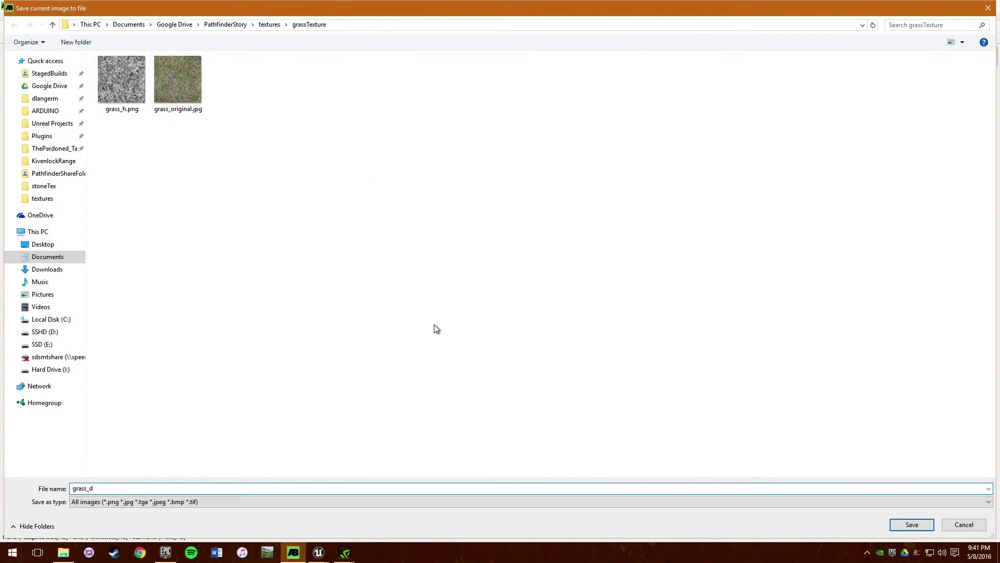
key("Return")
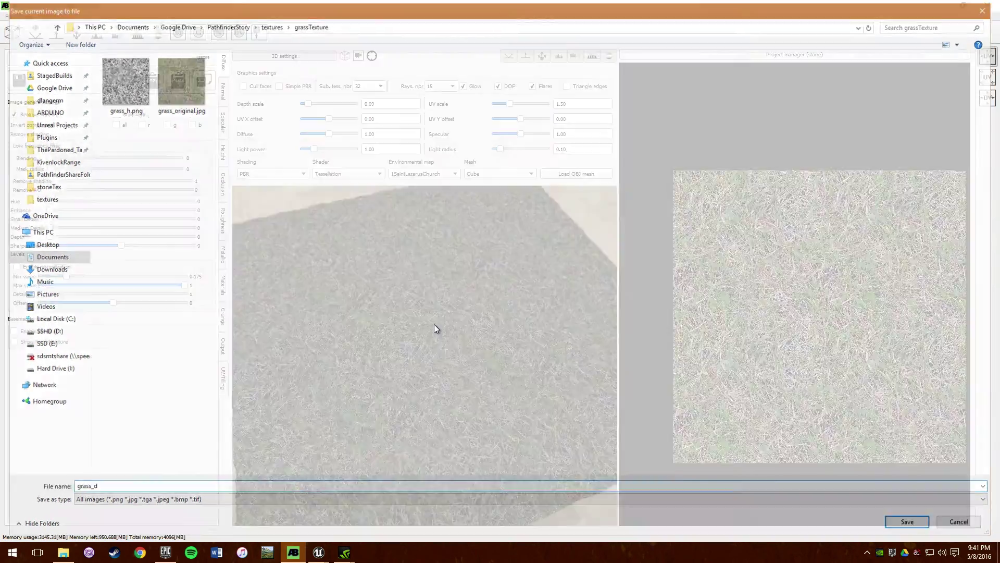
Step: Compare the diffuse and normal maps and inspect the grass surface in the 3D preview from several angles
left_click(224, 93)
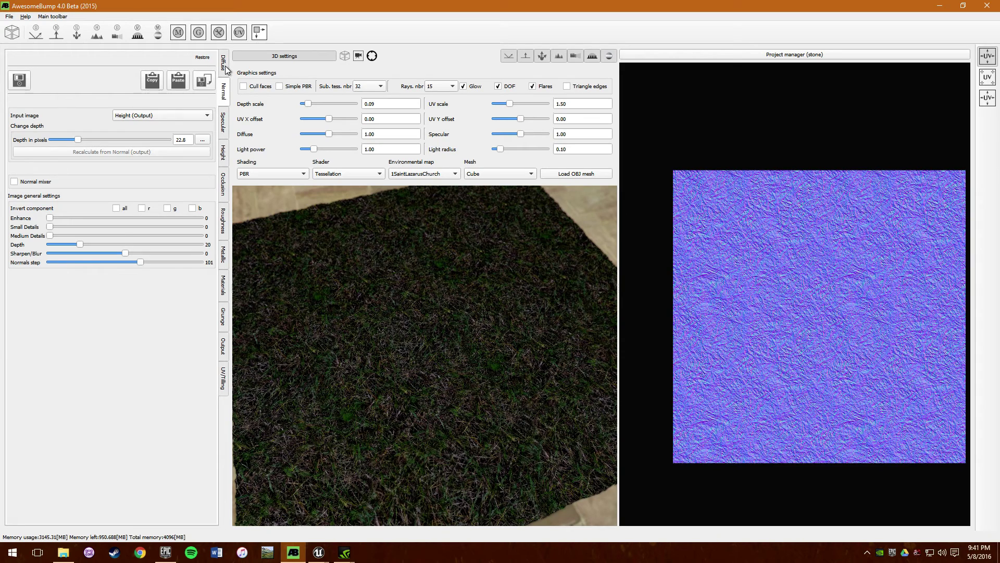
left_click(225, 65)
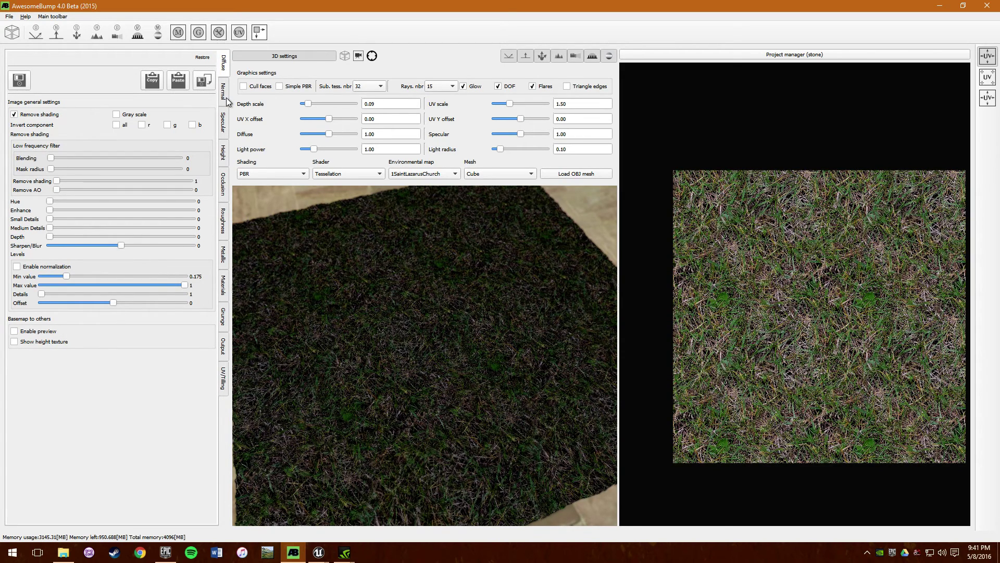
left_click(225, 97)
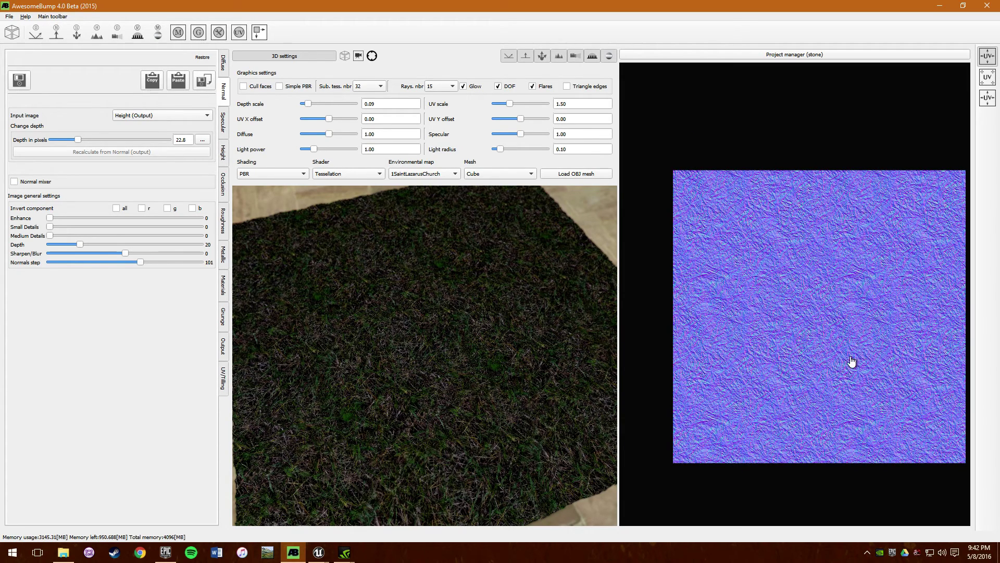
scroll(447, 338, "down", 5)
scroll(447, 340, "up", 6)
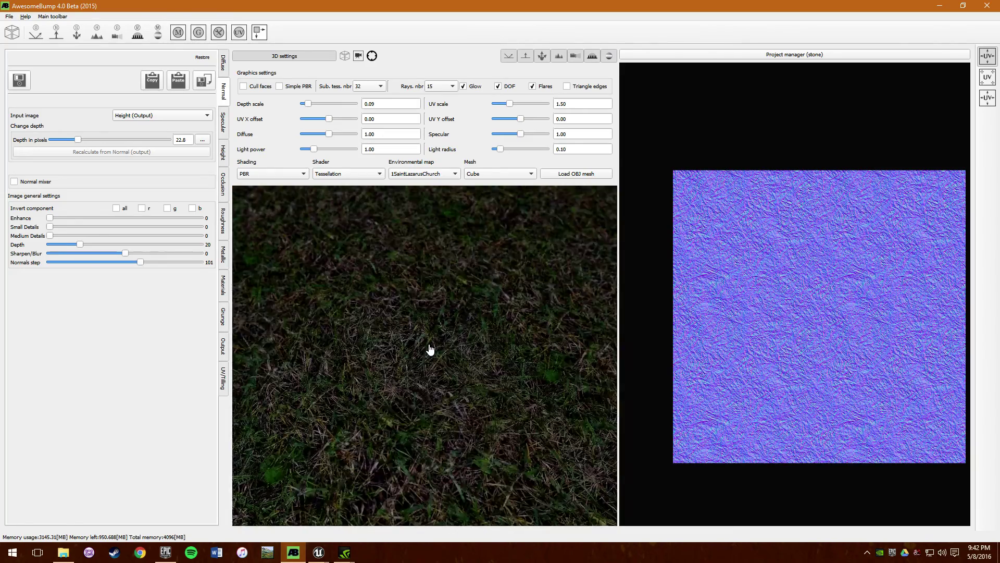
scroll(409, 364, "down", 2)
left_click_drag(388, 370, 435, 297)
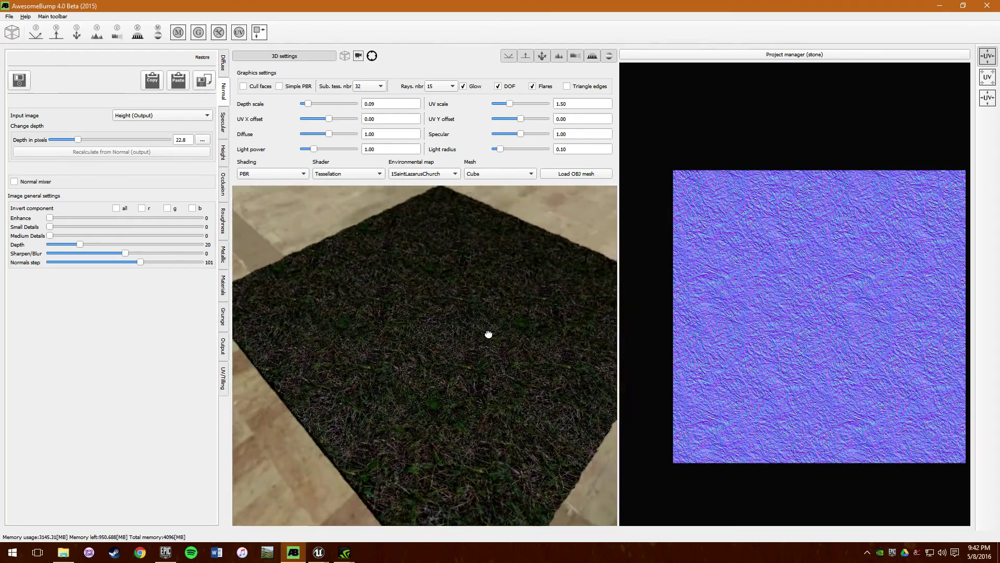
left_click_drag(385, 341, 480, 339)
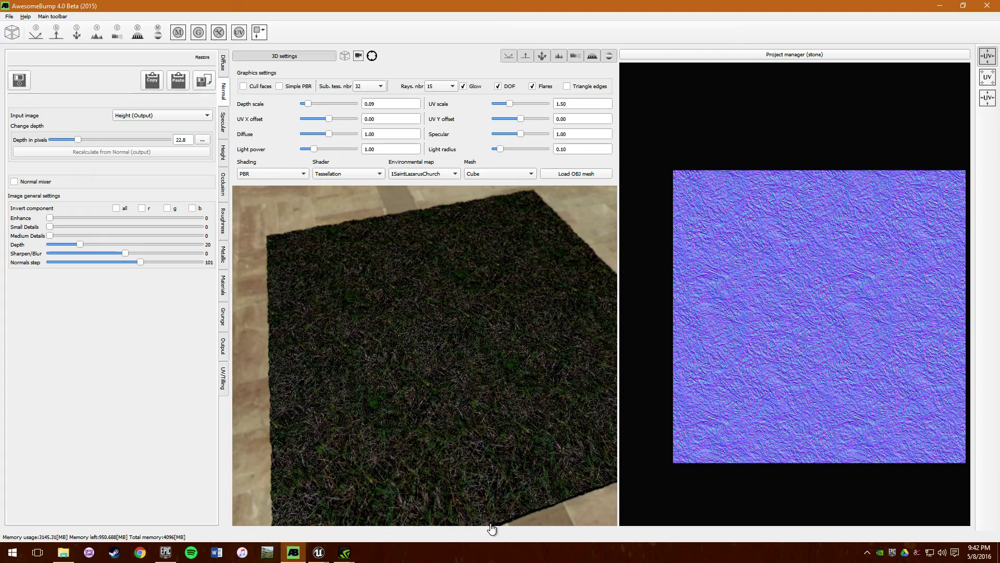
left_click_drag(397, 435, 465, 371)
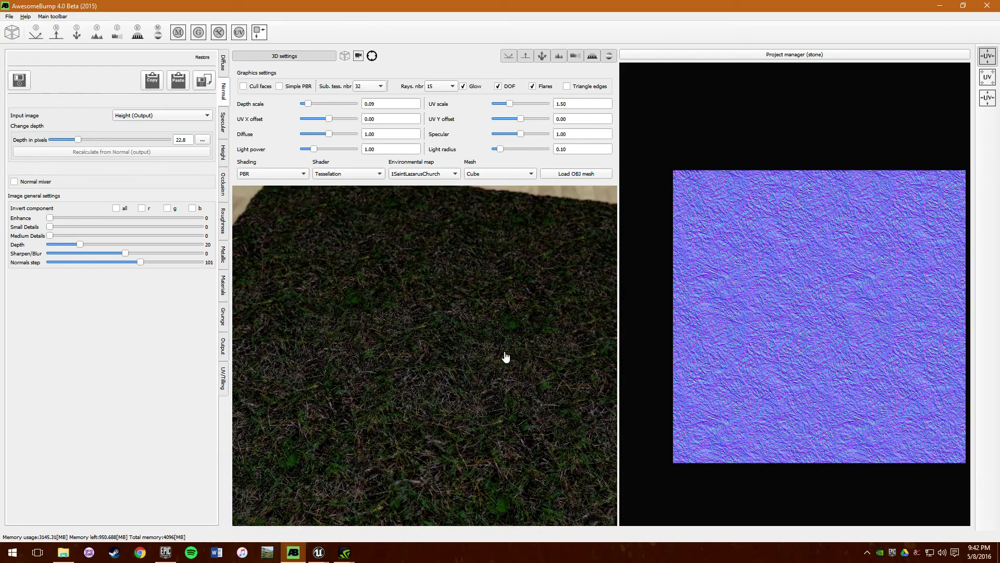
Step: Set the 3D preview's UV scale to 1.00 and Light radius to 0.63, with Flares, DOF and Glow turned off
left_click_drag(509, 103, 505, 102)
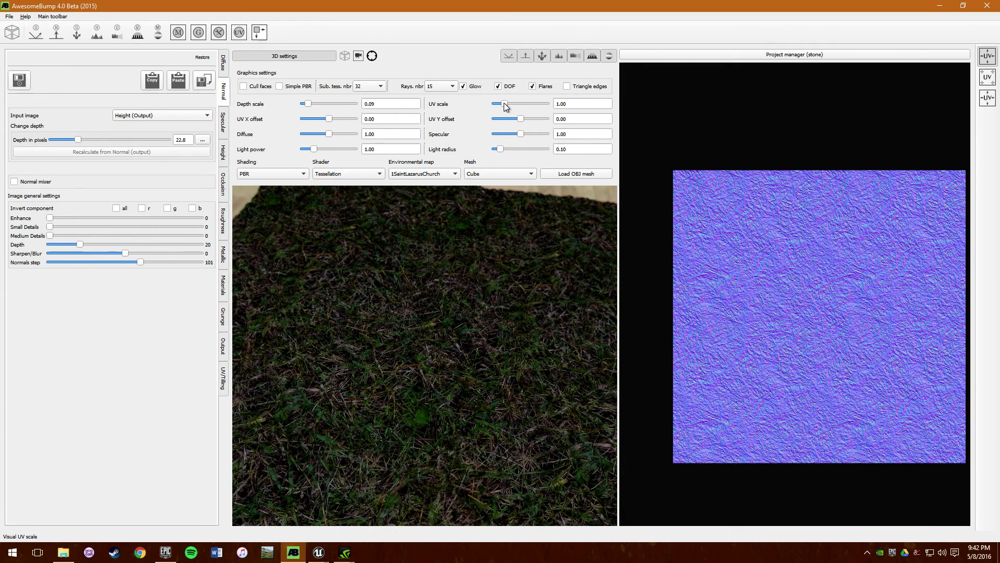
left_click(533, 86)
left_click(497, 86)
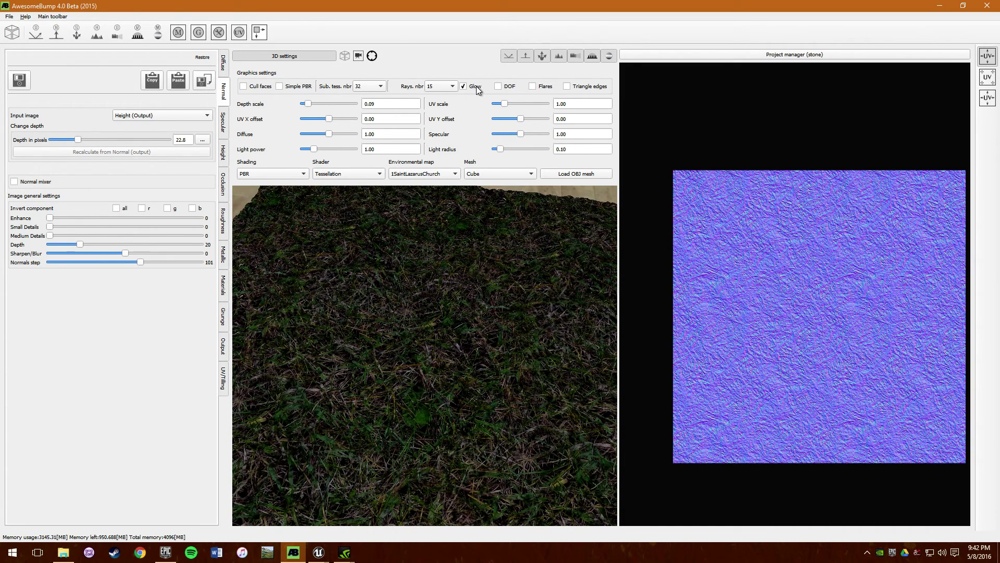
left_click(463, 86)
left_click_drag(500, 149, 527, 150)
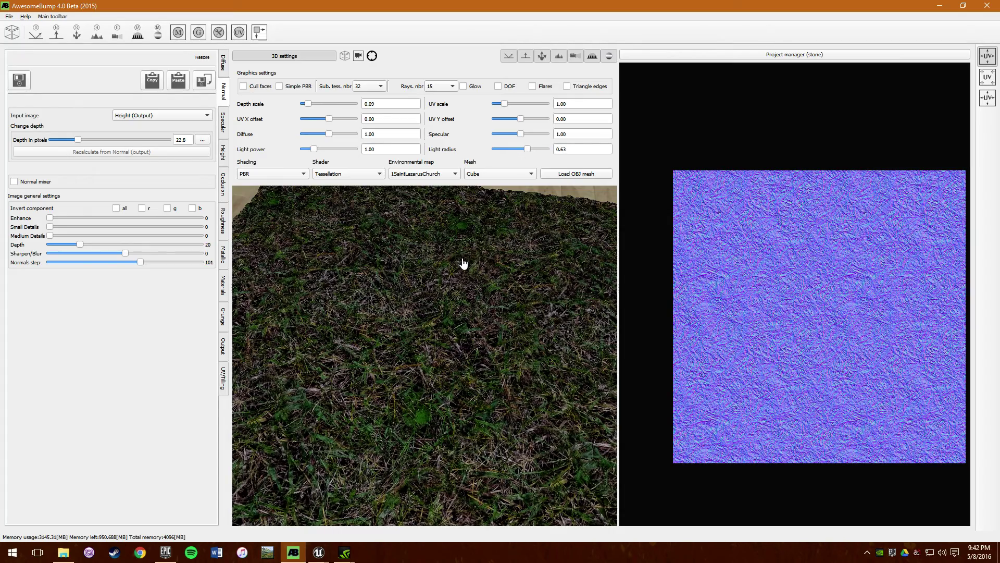
Step: Examine the relit grass surface from different angles and distances, and compare the height and normal maps
left_click_drag(425, 292, 392, 419)
scroll(409, 422, "down", 3)
scroll(409, 425, "up", 3)
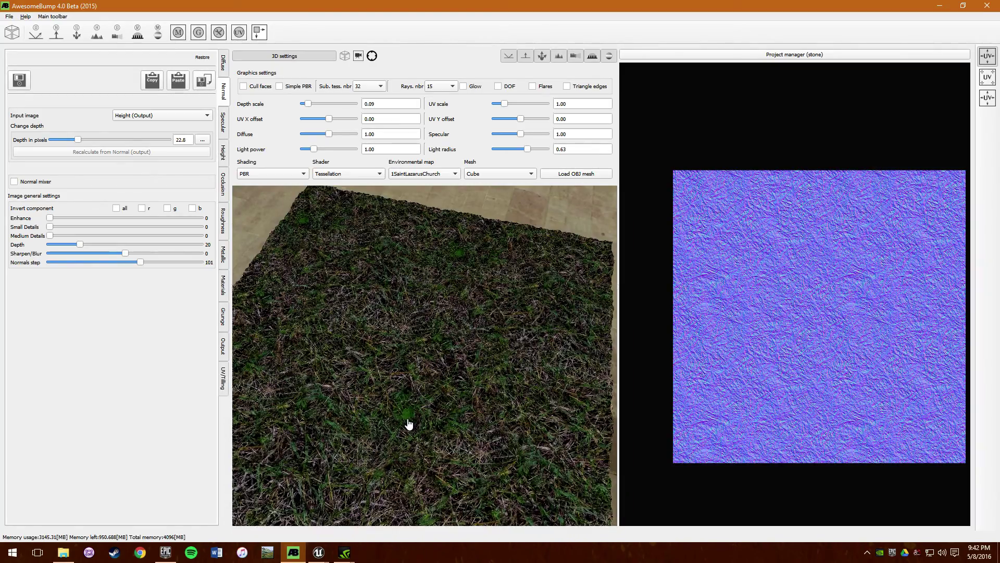
scroll(408, 424, "up", 2)
scroll(409, 424, "down", 4)
left_click_drag(401, 417, 549, 391)
scroll(439, 436, "up", 2)
left_click(223, 153)
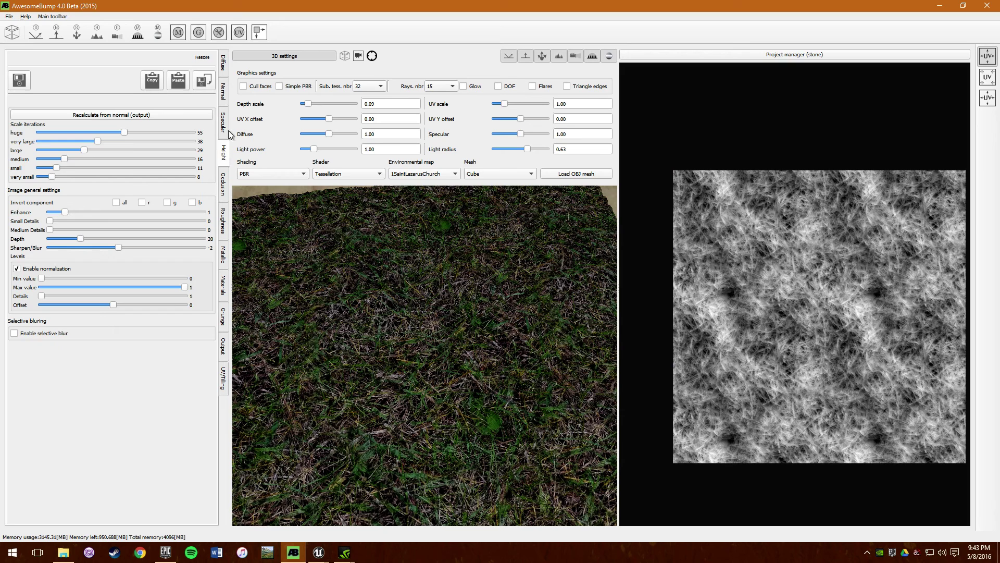
left_click(226, 95)
left_click(224, 153)
Step: Try the Relief Mapping and Parallax Normal Mapping shaders on the 3D preview and return to Tessellation
left_click(350, 175)
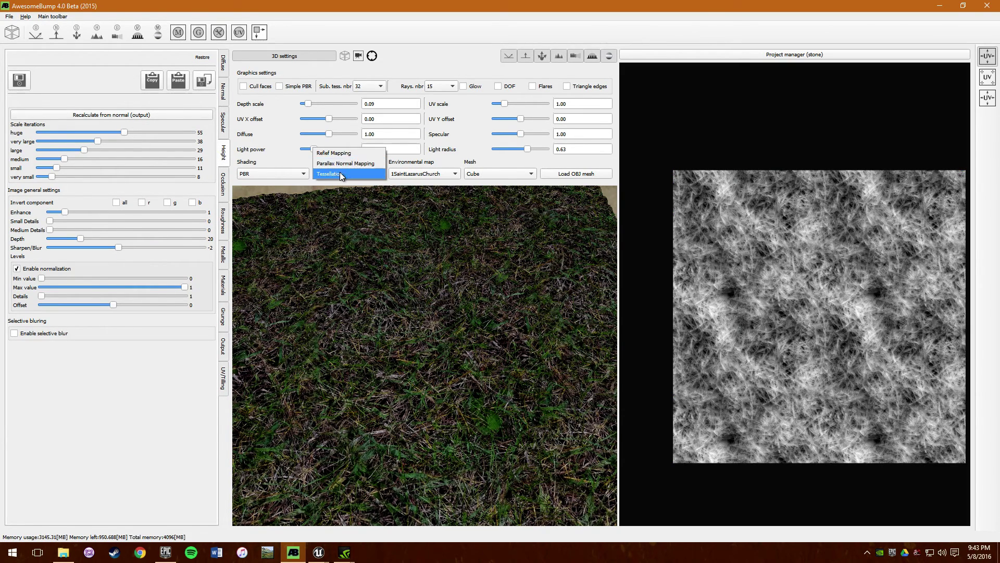
left_click(342, 164)
left_click(344, 173)
left_click(344, 165)
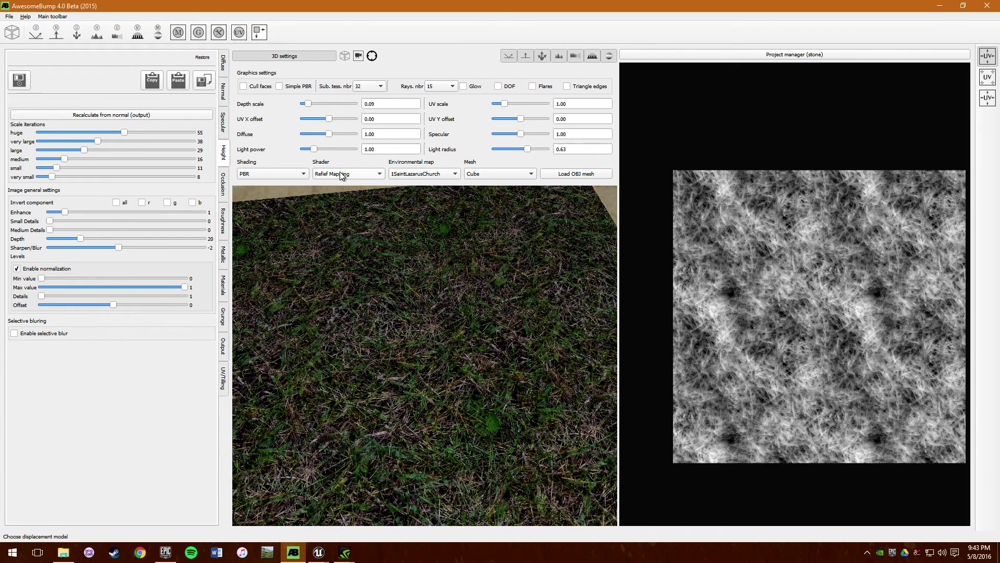
left_click(339, 175)
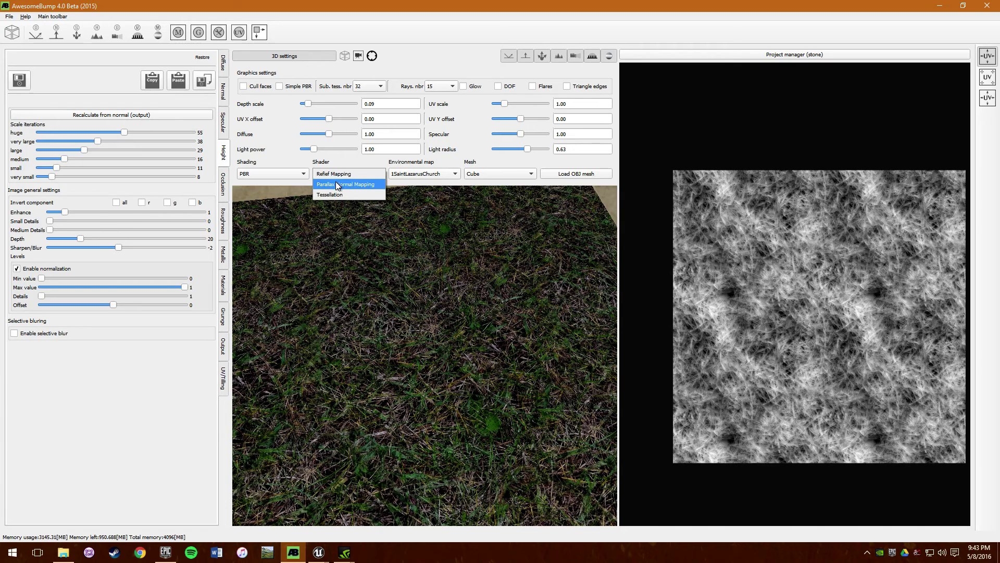
left_click(335, 183)
left_click(339, 172)
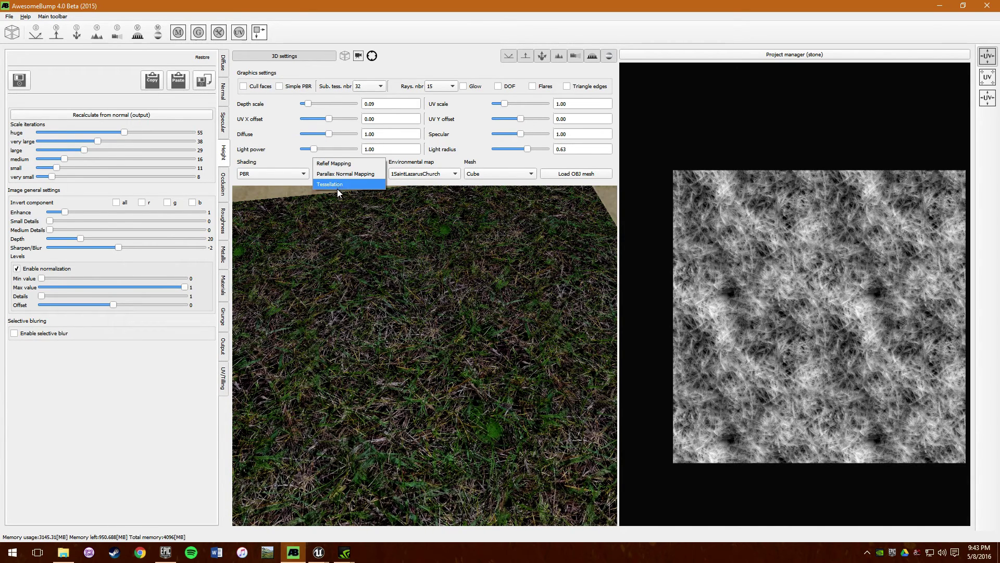
left_click(344, 177)
left_click(345, 177)
left_click(336, 184)
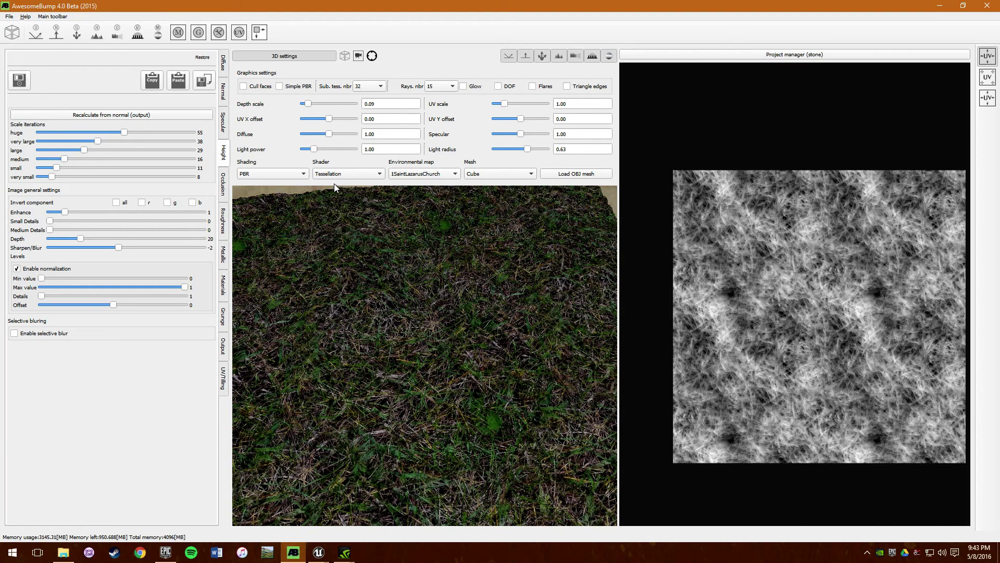
Step: Compare Parallax Normal Mapping with Tessellation once more and leave the preview shader on Tessellation
left_click(337, 174)
left_click(340, 153)
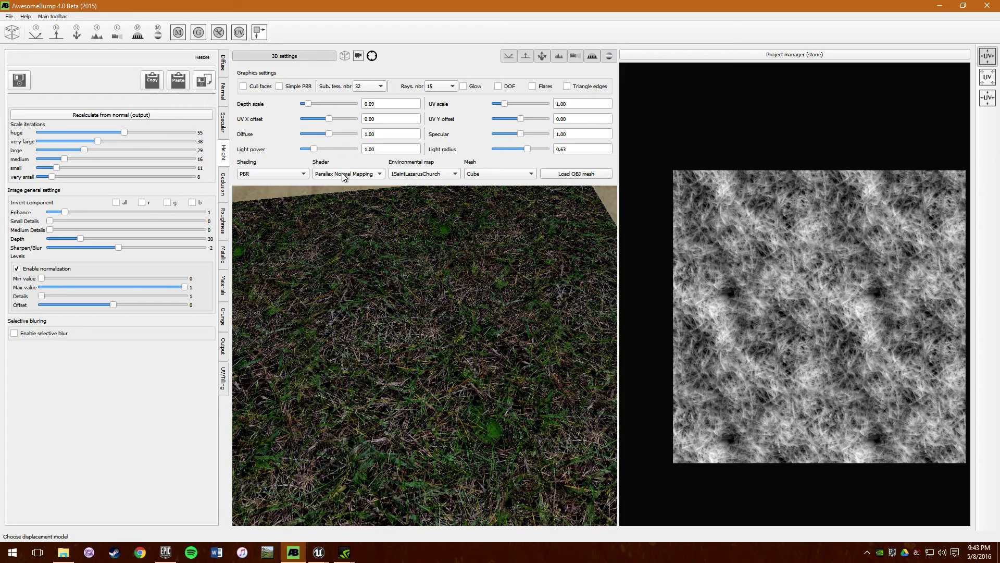
left_click(342, 173)
left_click(337, 174)
left_click(337, 174)
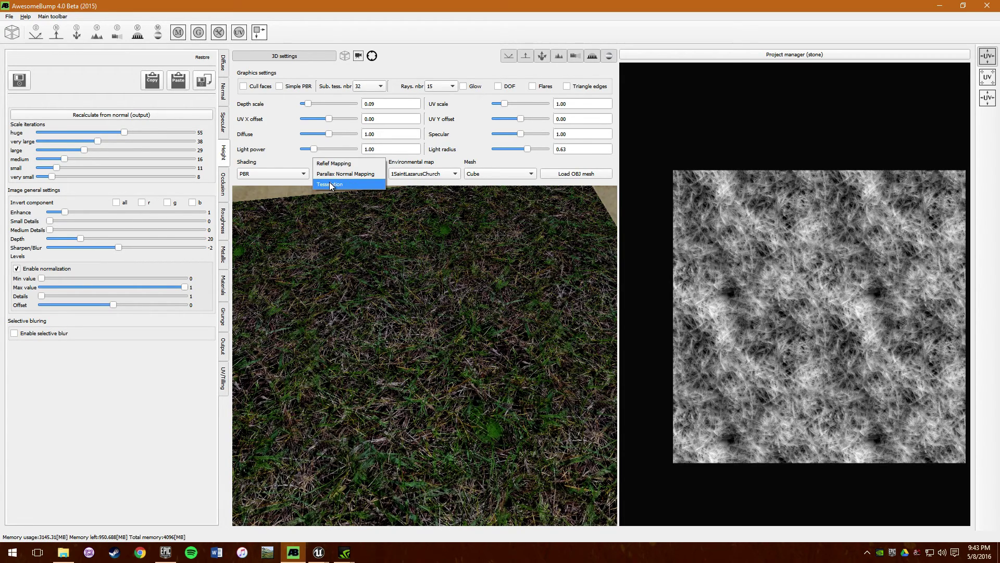
left_click(331, 185)
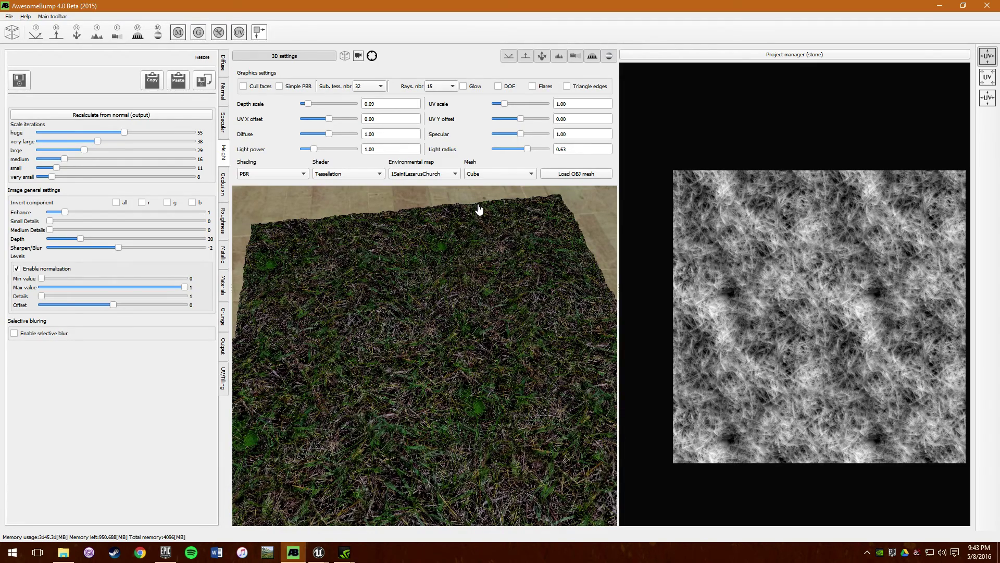
Step: Change the 3D preview mesh to CubeRounded and inspect the grass on it
left_click(503, 175)
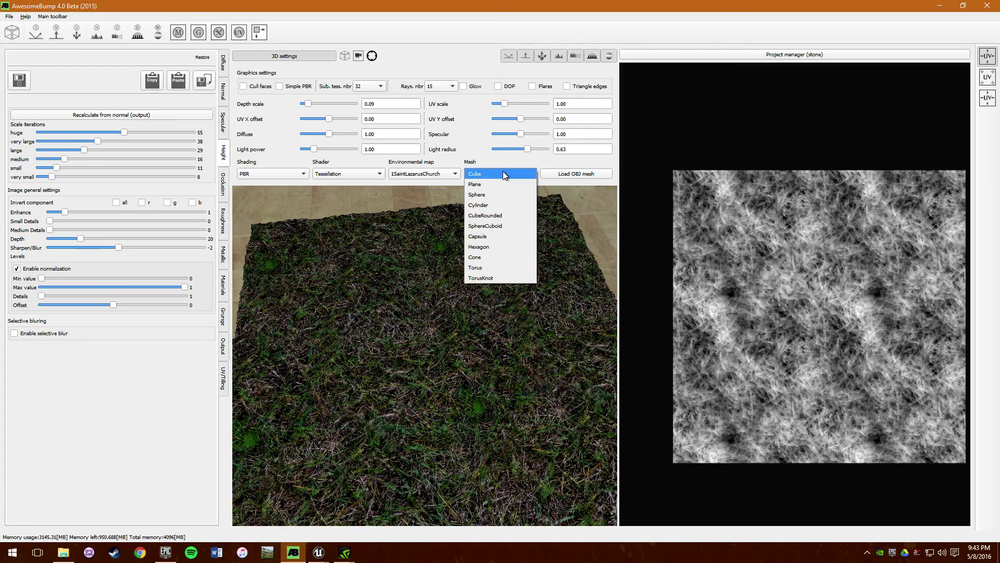
left_click(501, 220)
left_click_drag(483, 252, 549, 366)
left_click_drag(502, 319, 451, 427)
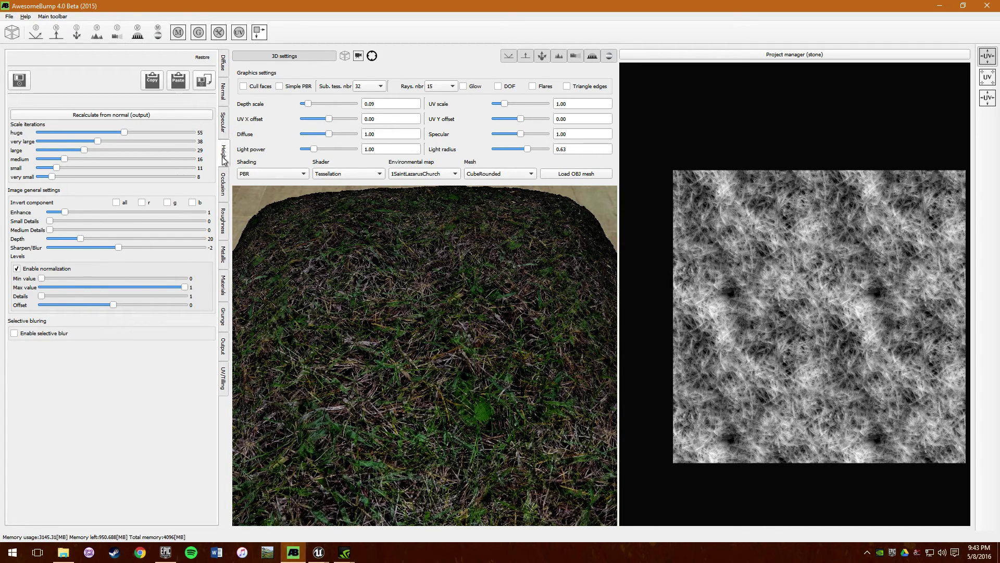
Step: Review the diffuse, normal, specular and height maps one after another
left_click(227, 71)
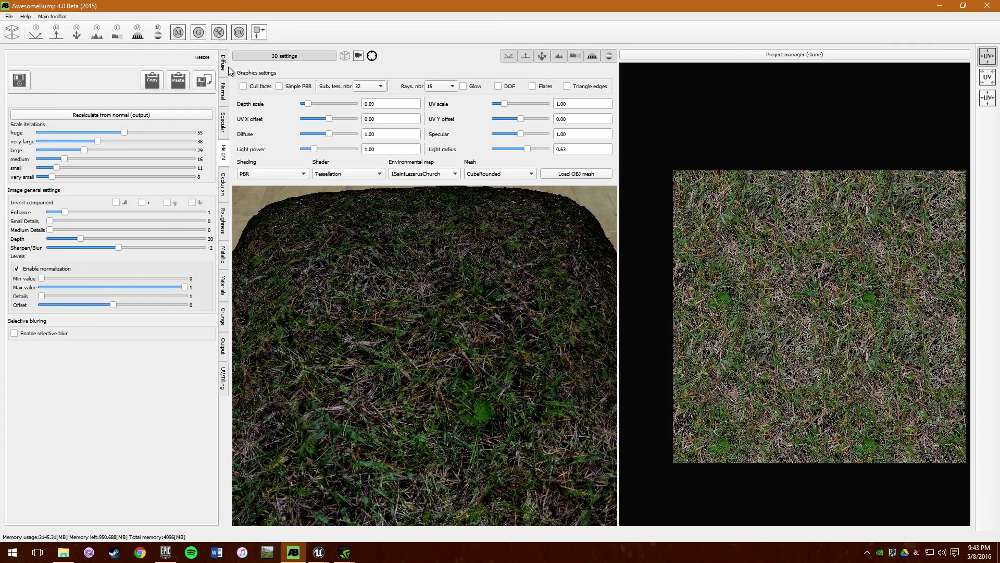
left_click(226, 98)
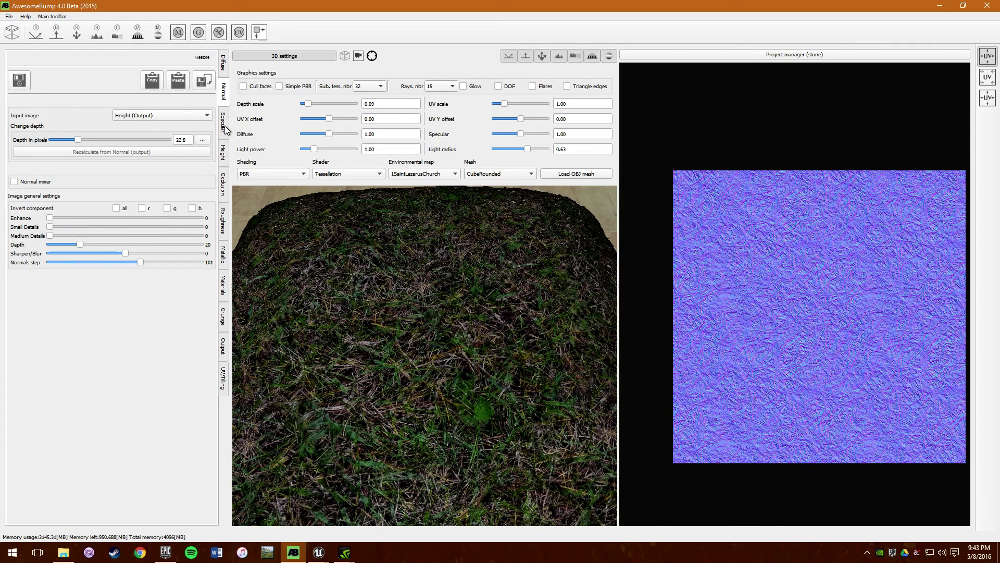
left_click(226, 129)
left_click(225, 152)
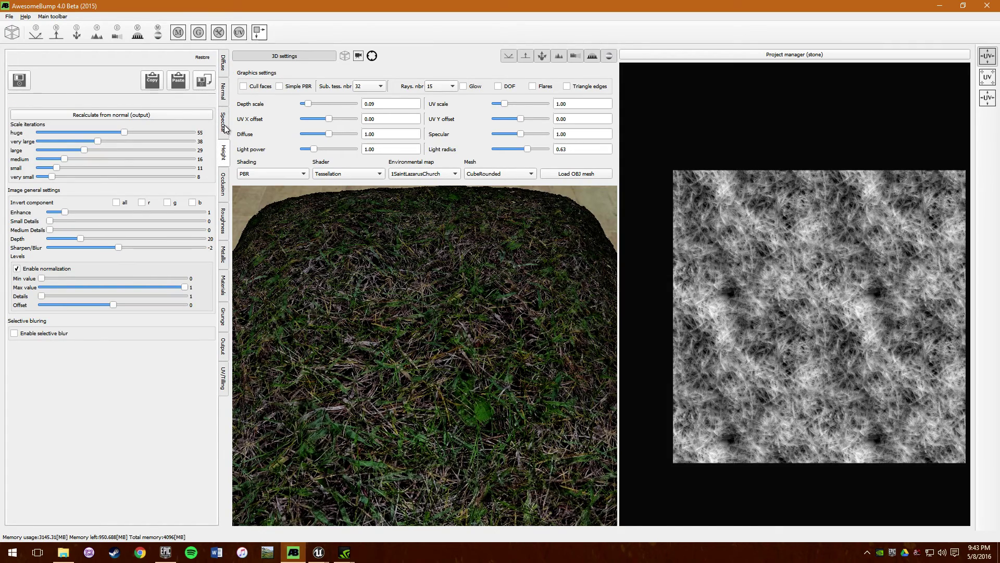
Step: Open the specular map settings, reposition the preview light and set Weight #1 to 0.01 after trying 14.85
left_click(226, 130)
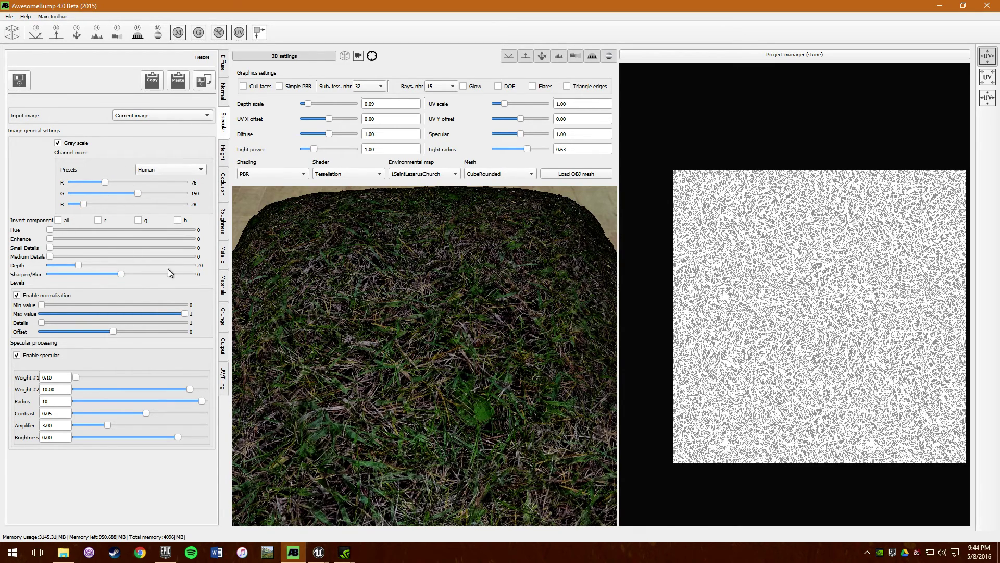
left_click_drag(326, 297, 476, 349)
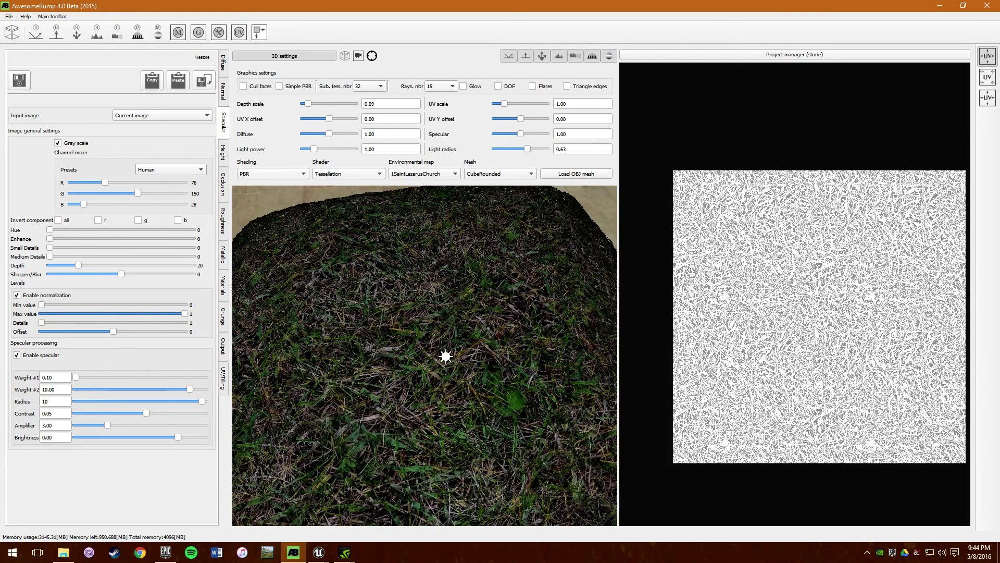
left_click_drag(83, 377, 122, 383)
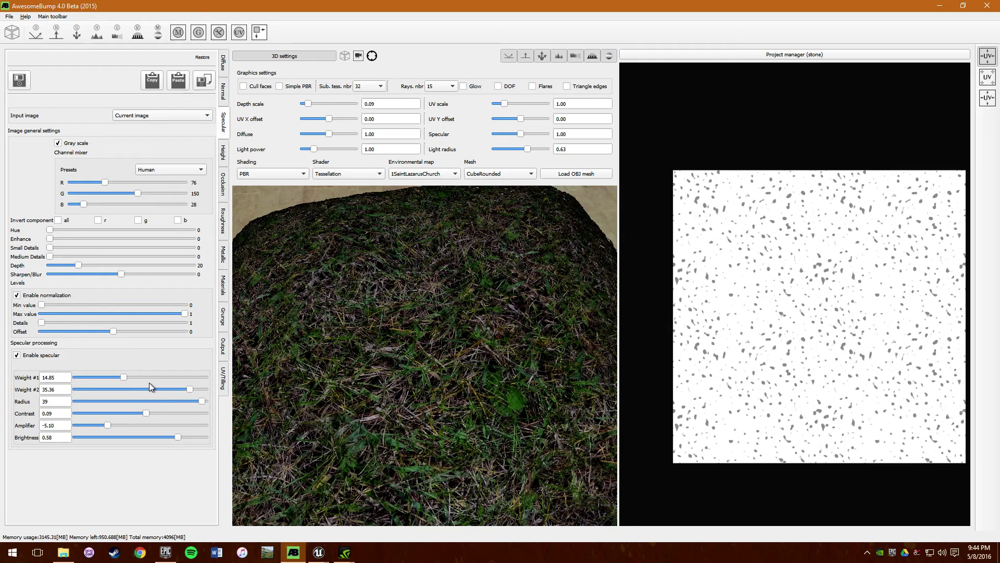
left_click_drag(127, 378, 76, 384)
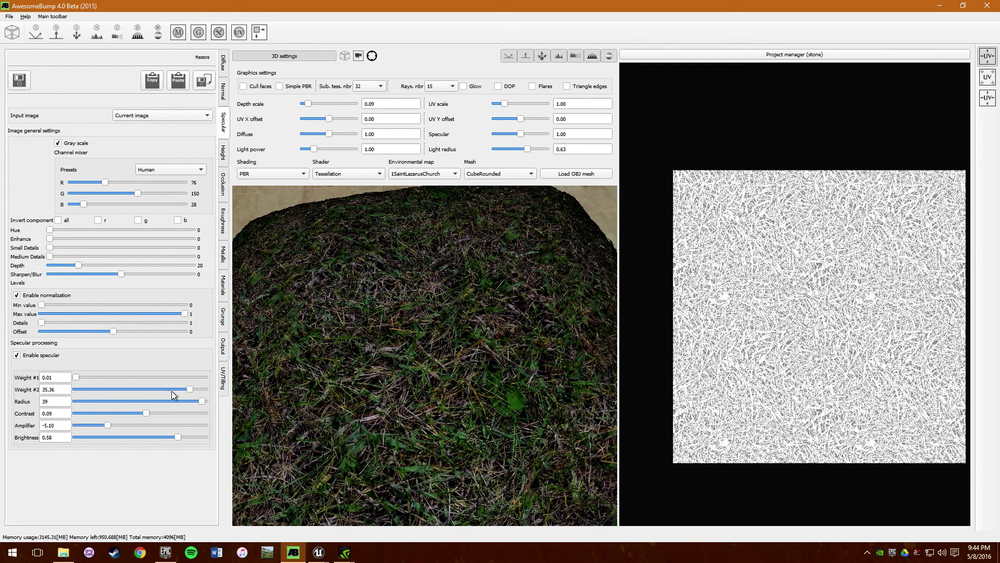
Step: Set the specular map's Weight #2 to 13.07, Radius to 28 and Contrast to 0.90
left_click_drag(191, 389, 151, 394)
left_click_drag(77, 377, 96, 377)
left_click_drag(200, 402, 90, 397)
left_click_drag(150, 391, 169, 401)
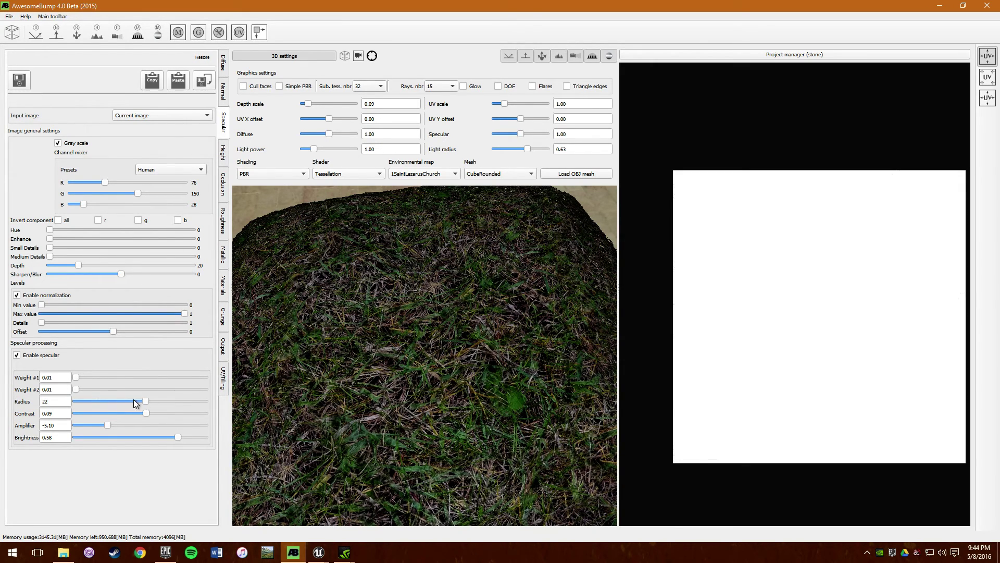
left_click_drag(80, 390, 200, 417)
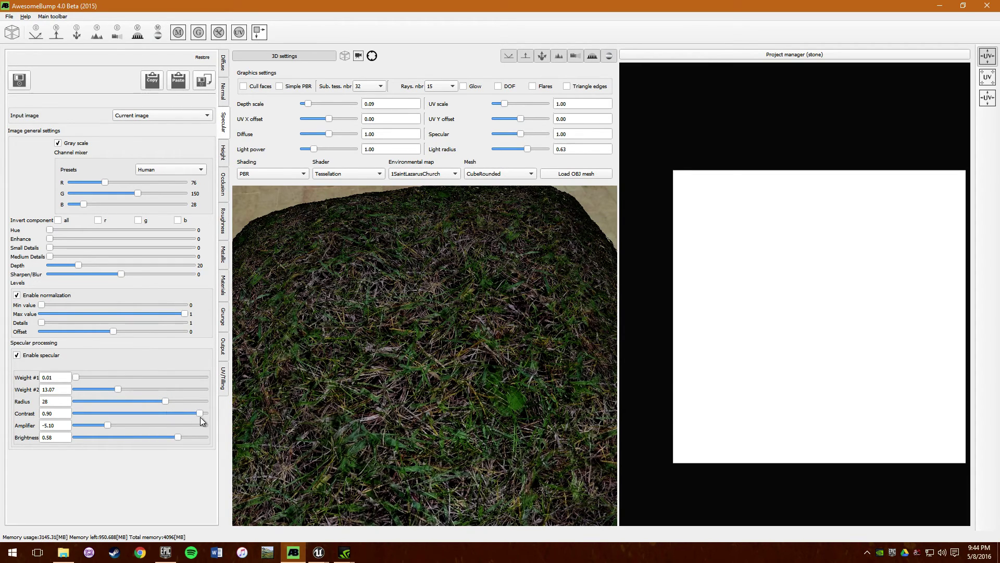
Step: Set the specular Contrast to 0.51, Amplifier to 10.00 and Brightness to -1.00, and check the grass on the rounded cube
left_click_drag(109, 425, 72, 436)
scroll(416, 394, "down", 3)
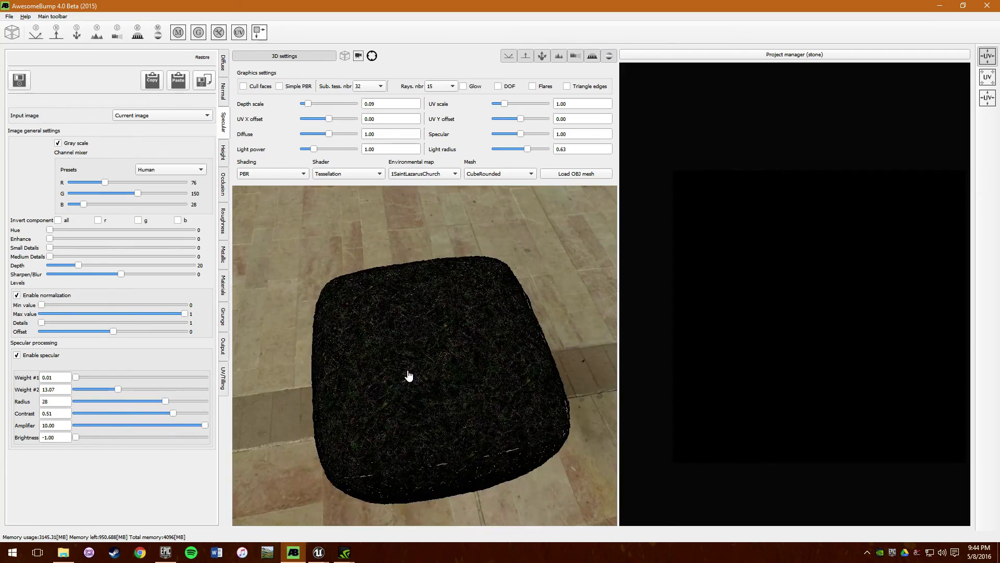
scroll(409, 377, "up", 5)
left_click_drag(413, 404, 436, 266)
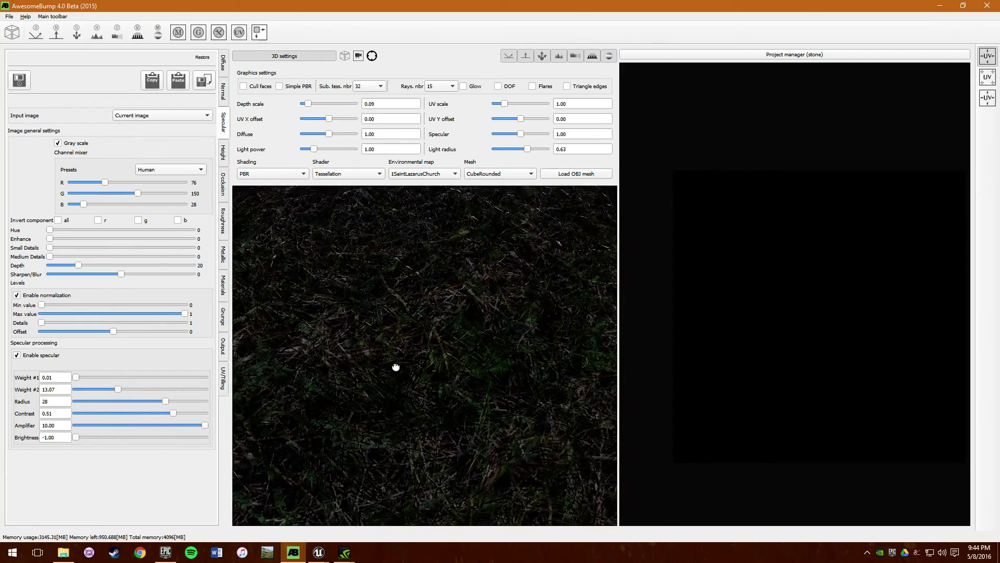
scroll(438, 350, "down", 3)
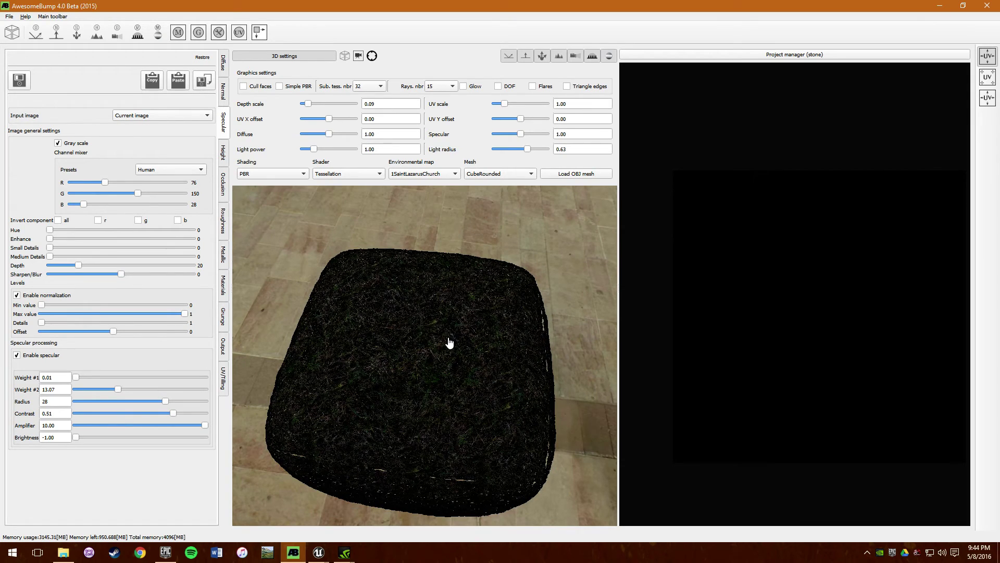
scroll(407, 377, "up", 4)
scroll(409, 374, "up", 2)
scroll(417, 365, "down", 3)
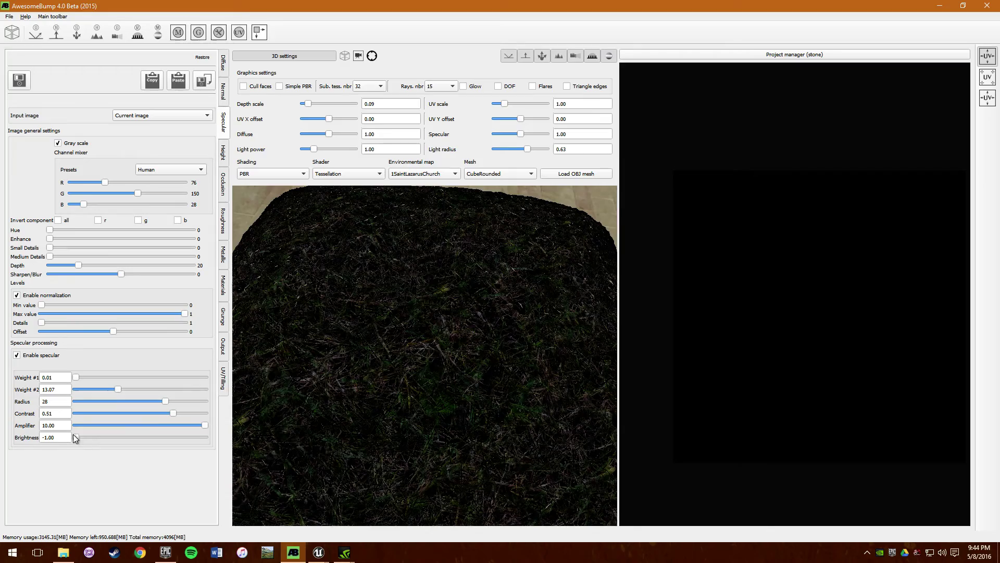
Step: Try a specular Brightness of 1.00, inspect the grass up close, and lower it to 0.12
left_click_drag(90, 437, 268, 452)
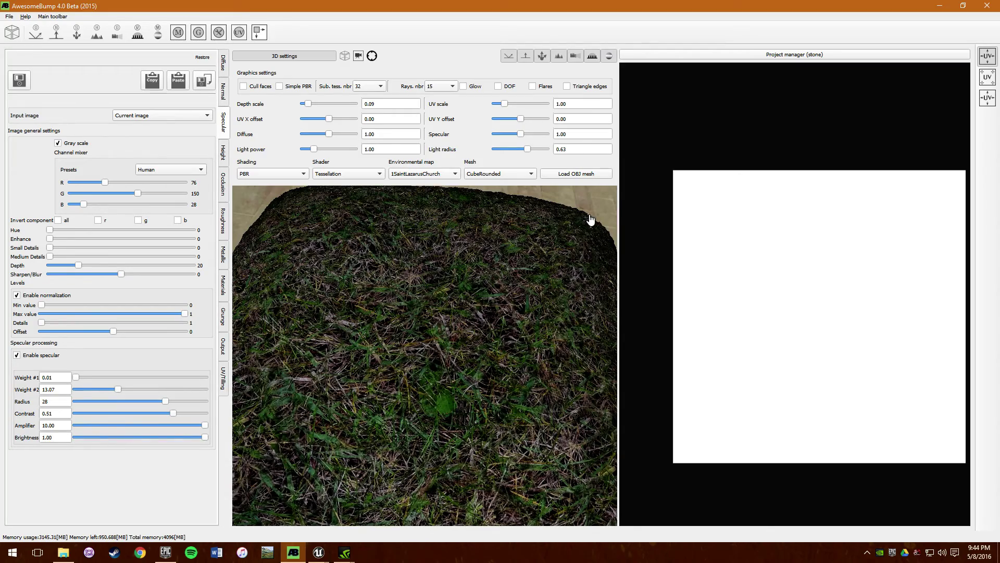
left_click_drag(430, 390, 319, 434)
scroll(351, 427, "up", 3)
scroll(353, 424, "down", 3)
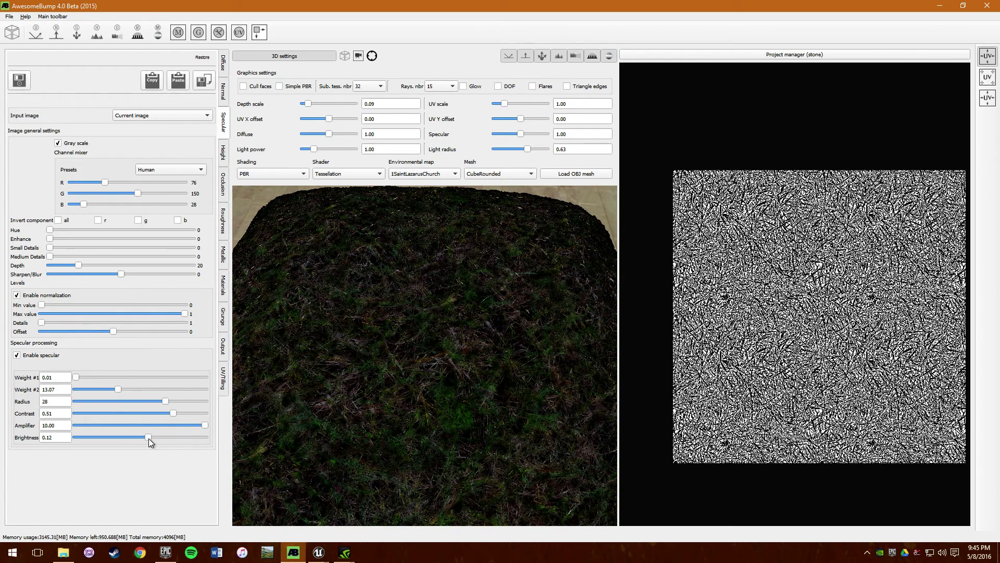
Step: Retune the specular map to Weight #2 6.78, Radius 24, Contrast 0.17, Amplifier 0.80 and Brightness 0.71
left_click_drag(149, 439, 142, 413)
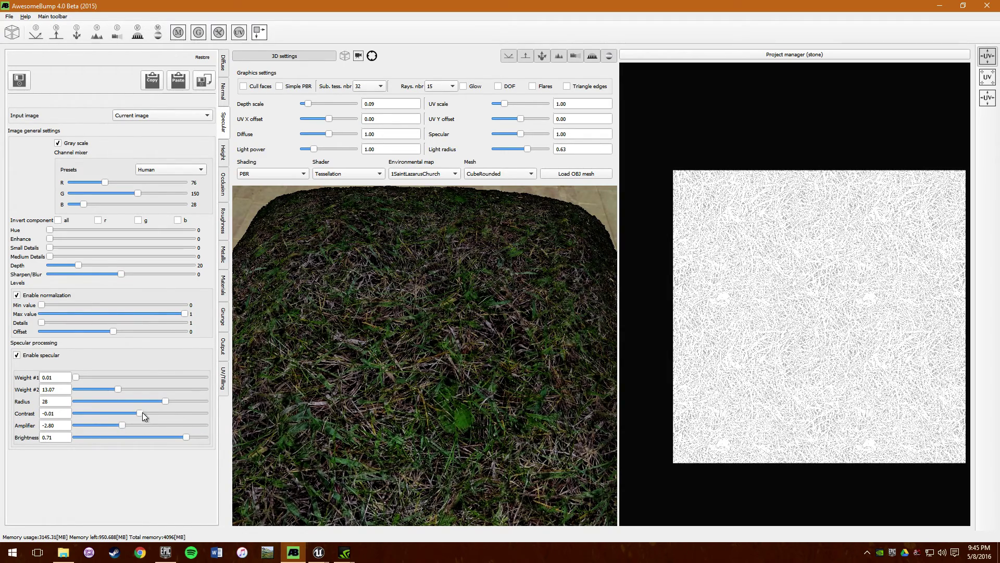
mouse_move(137, 413)
left_mouse_down()
mouse_move(116, 413)
mouse_move(138, 404)
left_mouse_up()
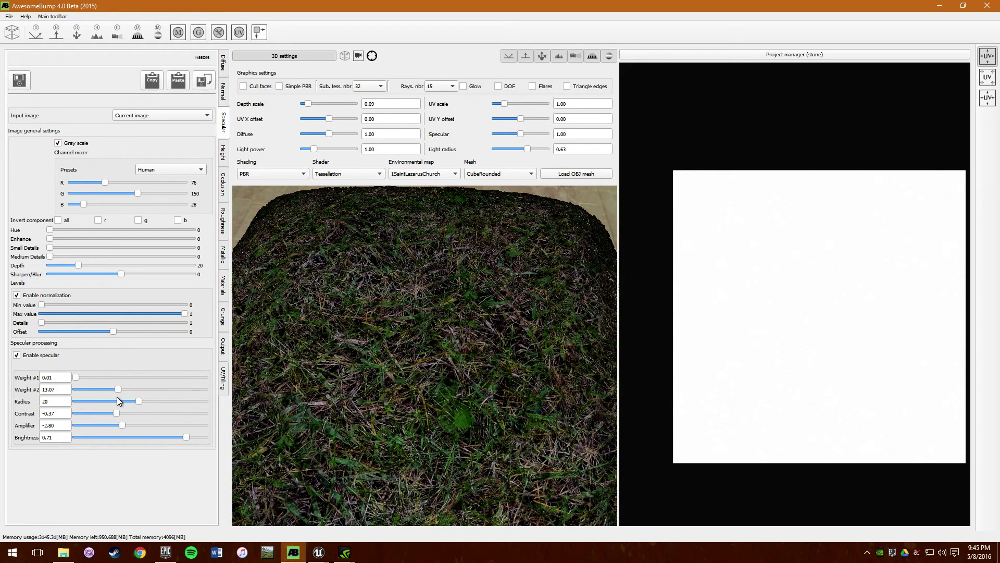
left_click_drag(76, 380, 98, 394)
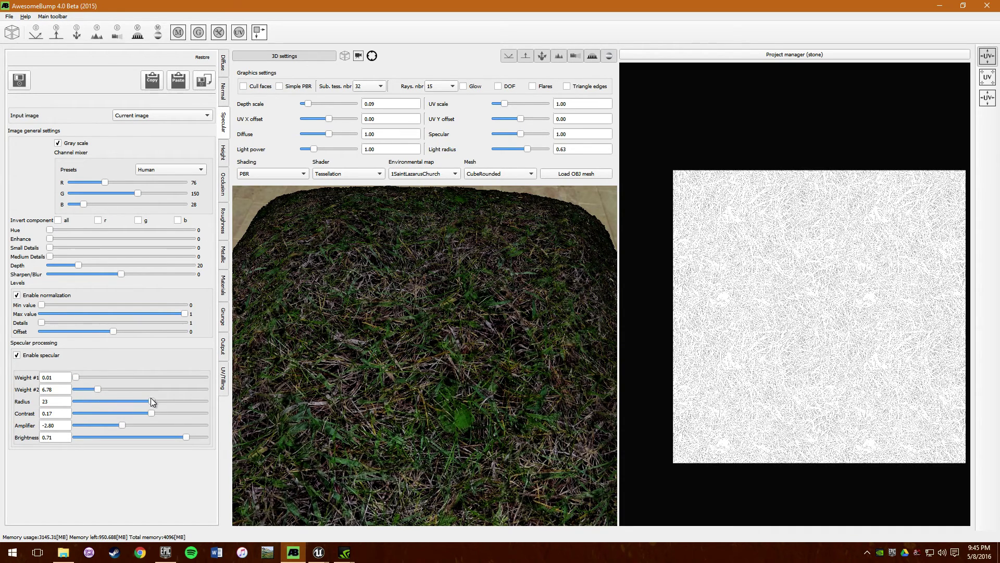
left_click_drag(125, 425, 168, 423)
mouse_move(146, 425)
left_mouse_down()
mouse_move(159, 423)
mouse_move(146, 424)
left_mouse_up()
scroll(357, 367, "down", 5)
scroll(358, 367, "up", 5)
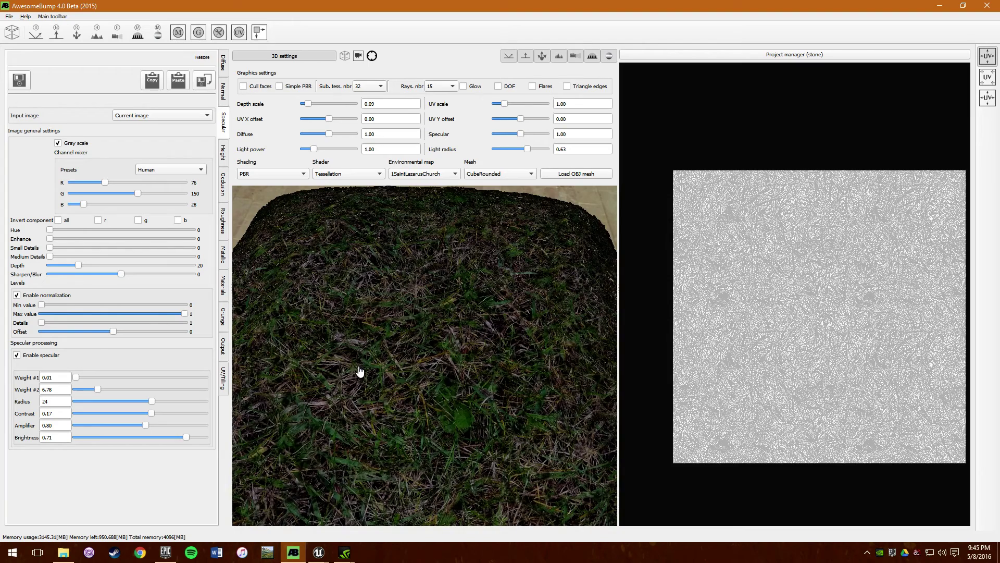
Step: Try another preview mesh in place of CubeRounded and settle on Cube
left_click(495, 174)
left_click(504, 142)
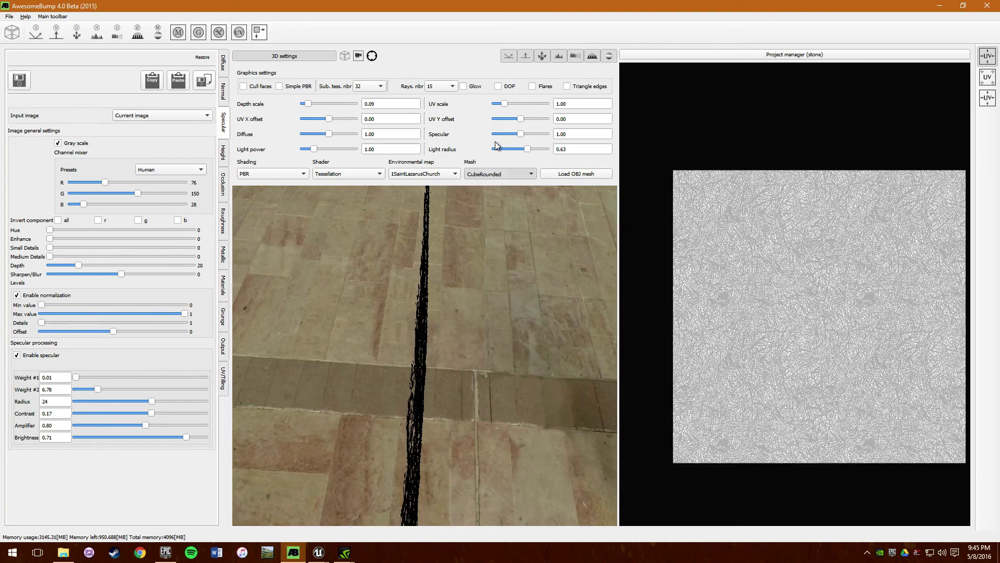
left_click(484, 174)
left_click(486, 164)
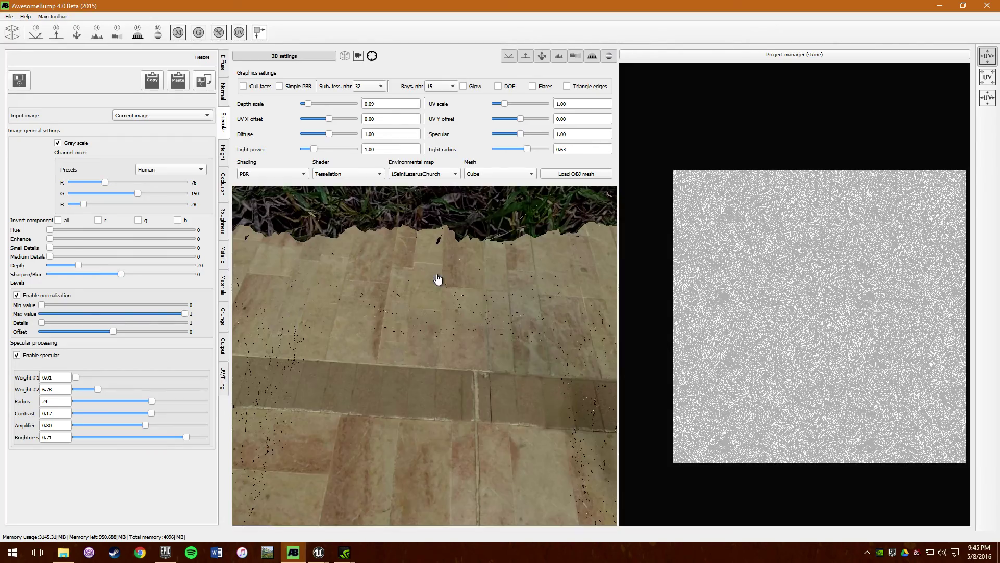
Step: Examine the grass surface and its highlights on the cube from several angles and distances
left_click_drag(417, 292, 465, 420)
scroll(444, 261, "up", 3)
scroll(445, 261, "down", 2)
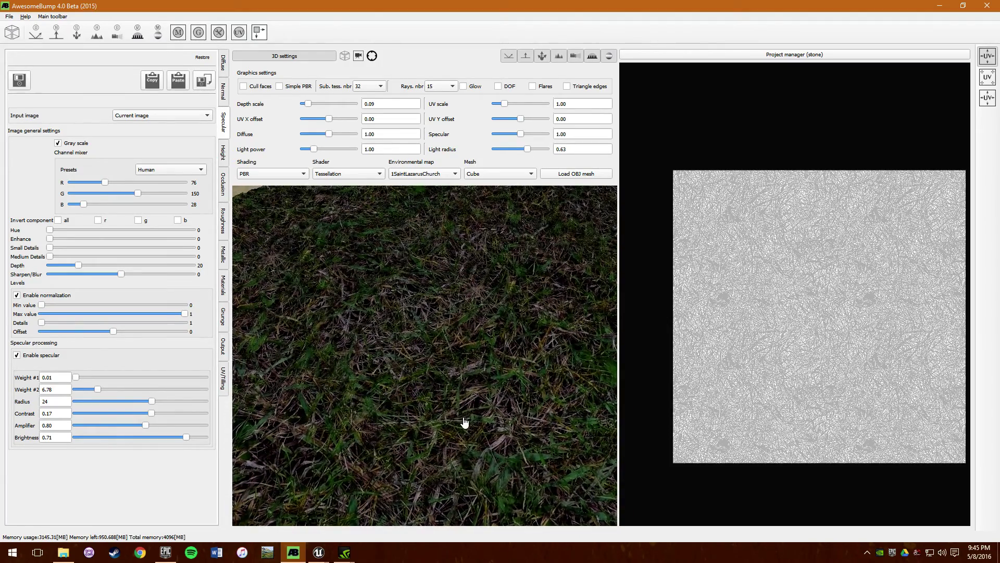
scroll(464, 420, "down", 5)
scroll(414, 415, "up", 5)
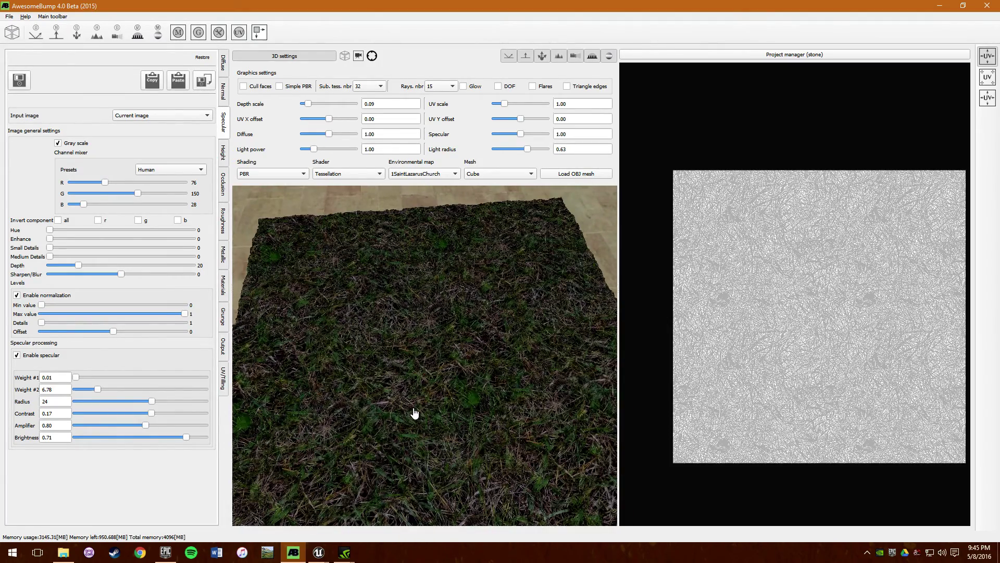
scroll(417, 407, "up", 1)
scroll(416, 404, "down", 5)
left_click_drag(417, 404, 395, 370)
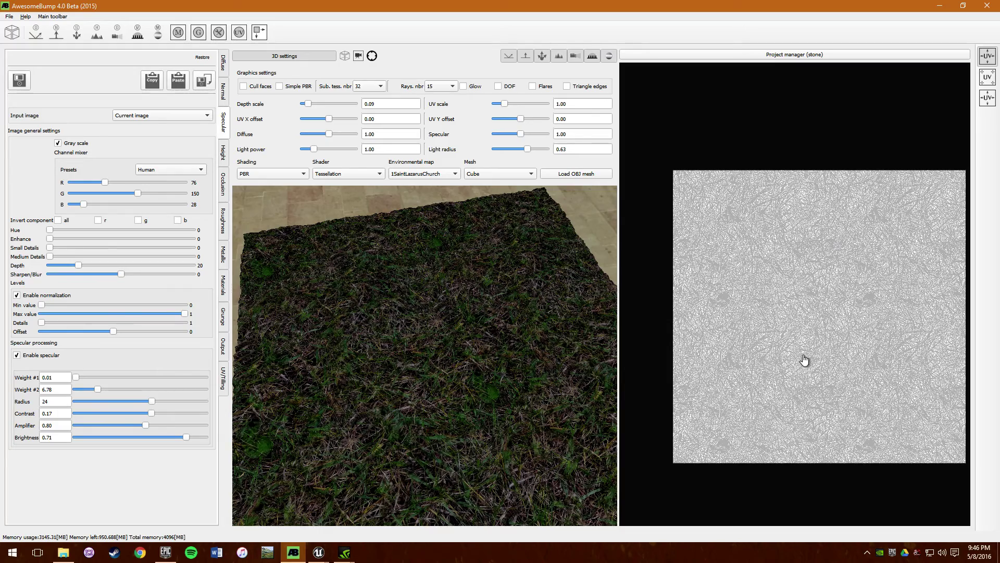
left_click_drag(513, 327, 446, 355)
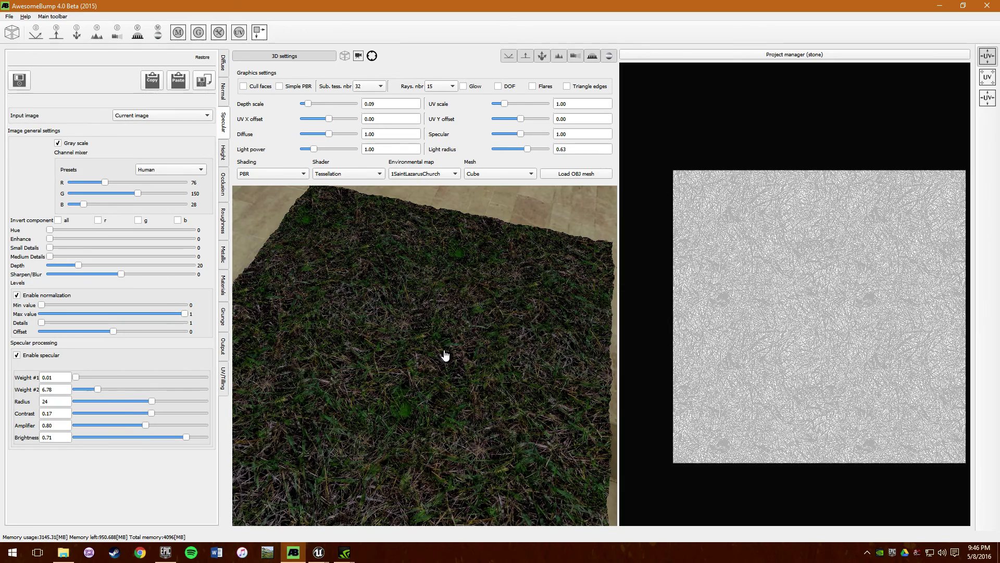
scroll(446, 355, "up", 2)
scroll(446, 355, "down", 1)
Step: Set the specular map's Weight #2 to 21.46, Radius to 40 and Contrast to 0.16
left_click_drag(95, 391, 145, 390)
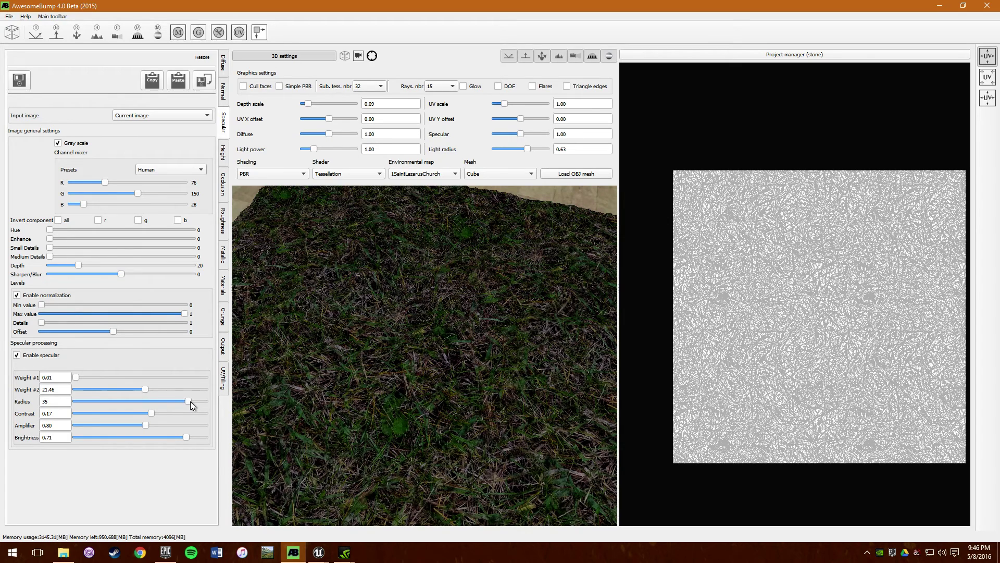
mouse_move(152, 412)
left_mouse_down()
mouse_move(201, 416)
mouse_move(118, 415)
mouse_move(152, 412)
left_mouse_up()
scroll(401, 356, "down", 4)
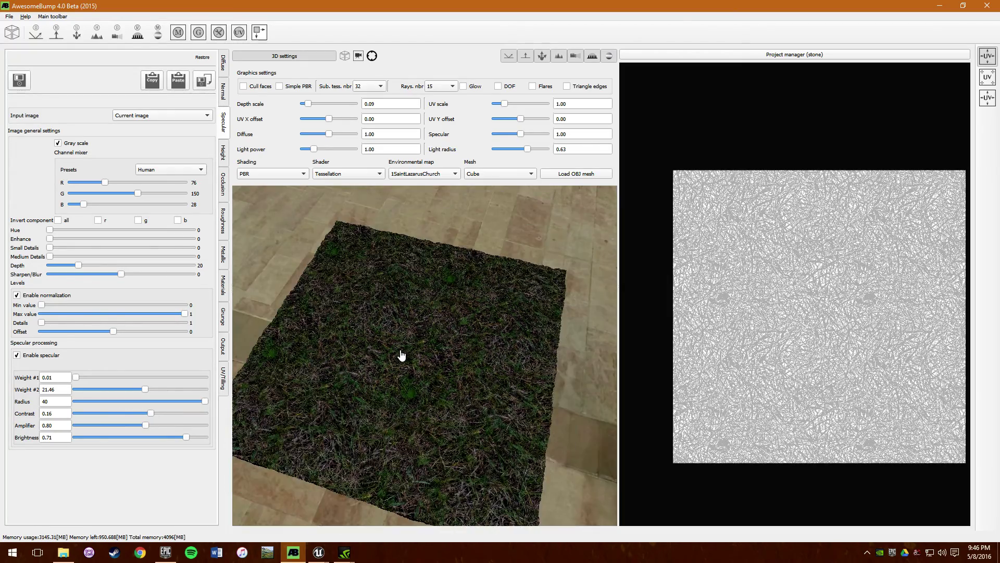
scroll(401, 357, "up", 4)
Step: Inspect the retuned specular highlights on the cube's grass, both up close and from afar
left_click_drag(401, 357, 459, 385)
scroll(460, 384, "down", 3)
scroll(461, 383, "up", 3)
scroll(461, 383, "up", 3)
scroll(460, 384, "down", 3)
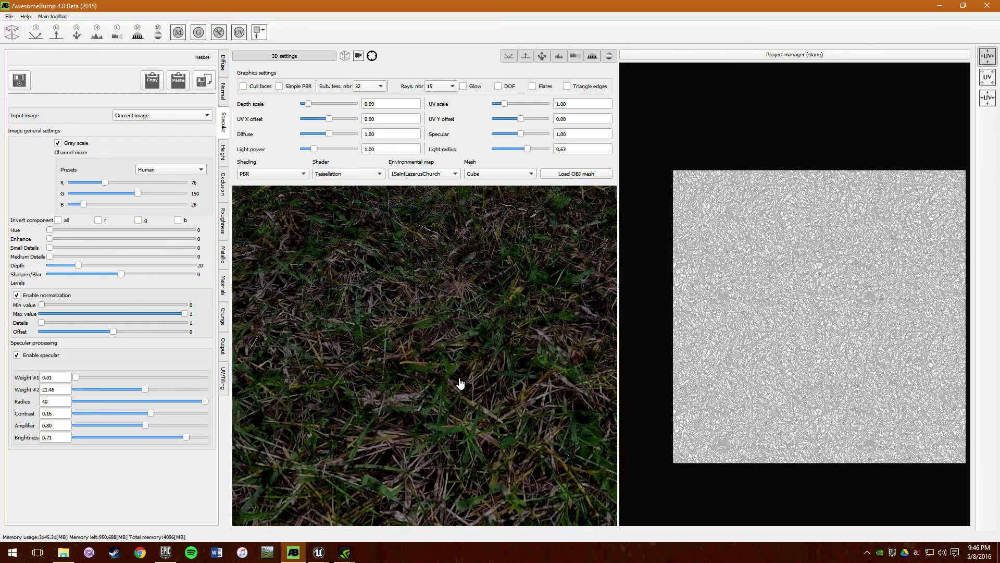
scroll(460, 384, "down", 2)
scroll(460, 384, "down", 4)
scroll(460, 383, "up", 3)
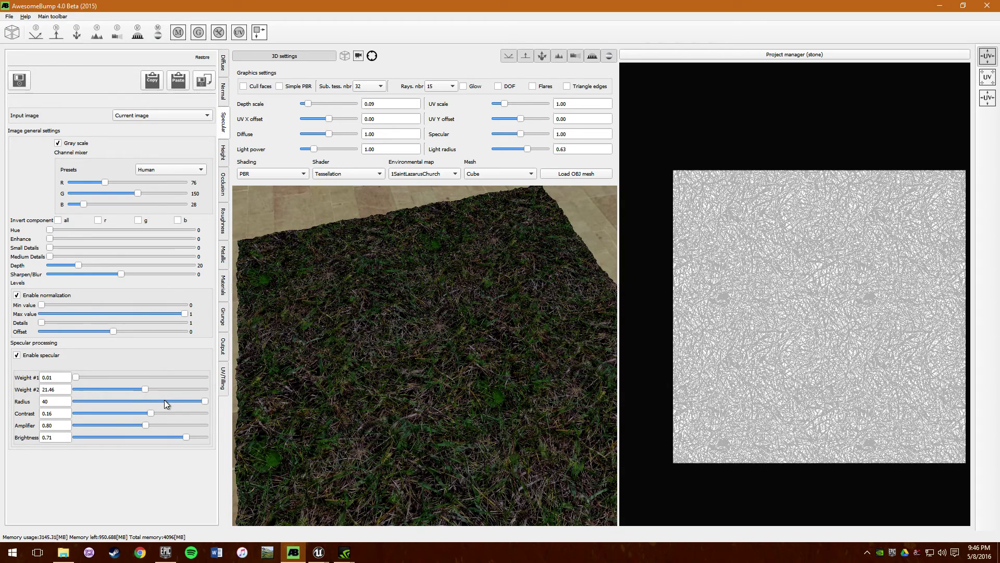
Step: Set the specular map's Radius to 8, Contrast to 0.85, Amplifier to 1.50 and Brightness to 0.35
mouse_move(205, 401)
left_mouse_down()
mouse_move(100, 404)
mouse_move(133, 414)
mouse_move(198, 407)
left_mouse_up()
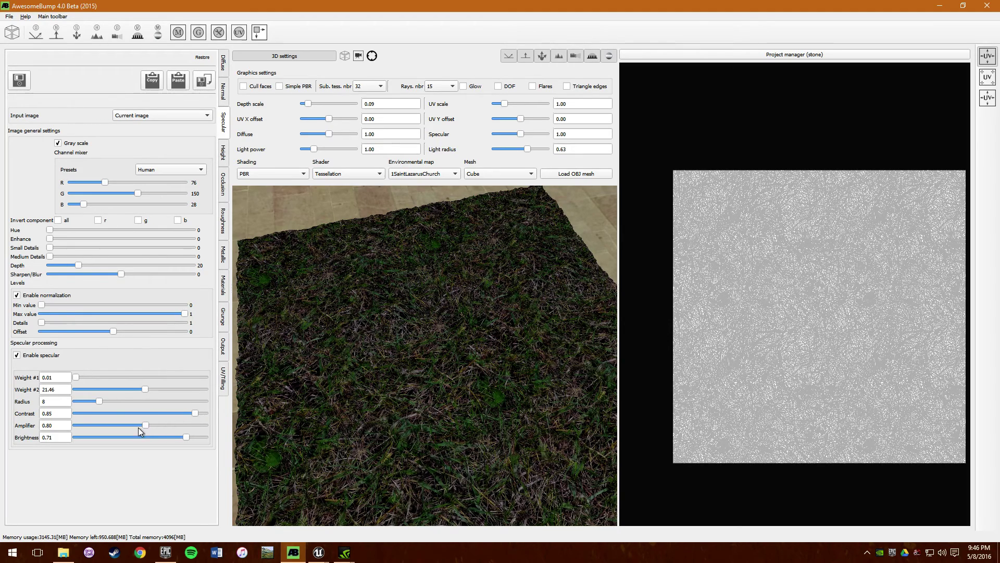
left_click_drag(146, 427, 172, 438)
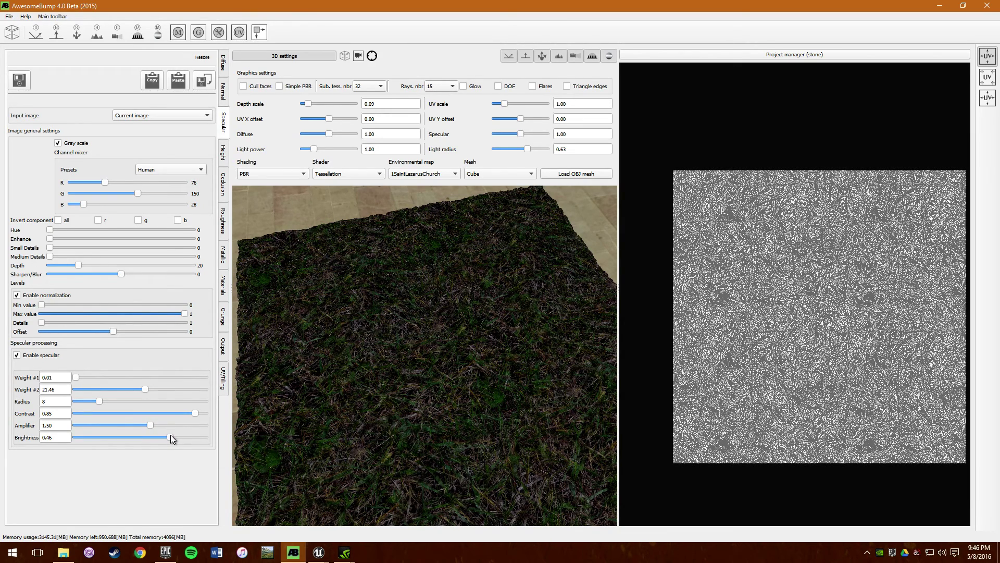
mouse_move(171, 437)
left_mouse_down()
mouse_move(152, 439)
mouse_move(184, 436)
mouse_move(164, 443)
left_mouse_up()
scroll(402, 418, "down", 3)
scroll(406, 417, "up", 6)
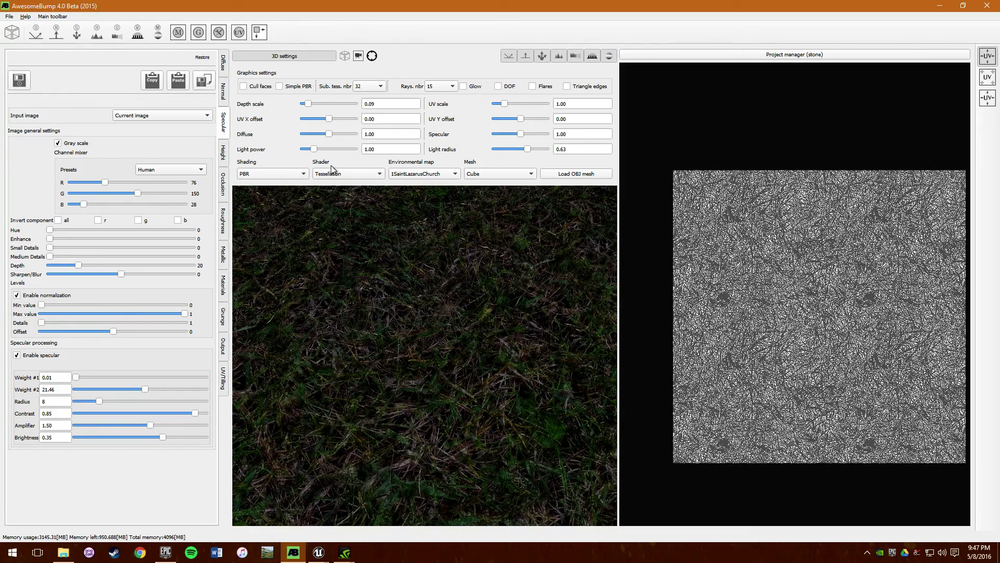
Step: Set the preview's Depth scale to 0.00 and inspect the flattened grass on the cube
left_click_drag(308, 103, 276, 107)
scroll(383, 286, "down", 3)
scroll(383, 286, "up", 5)
scroll(383, 294, "down", 2)
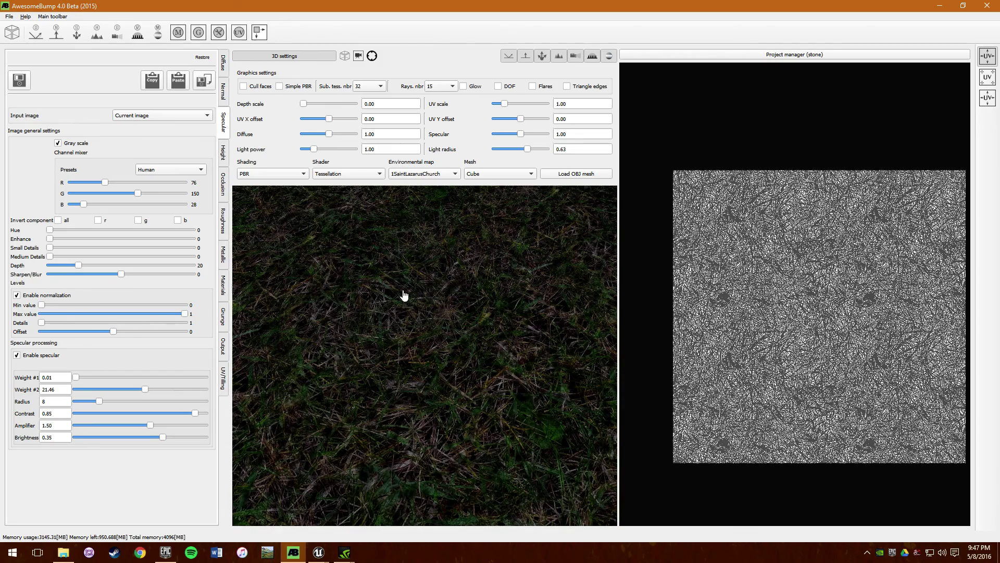
left_click_drag(384, 292, 540, 337)
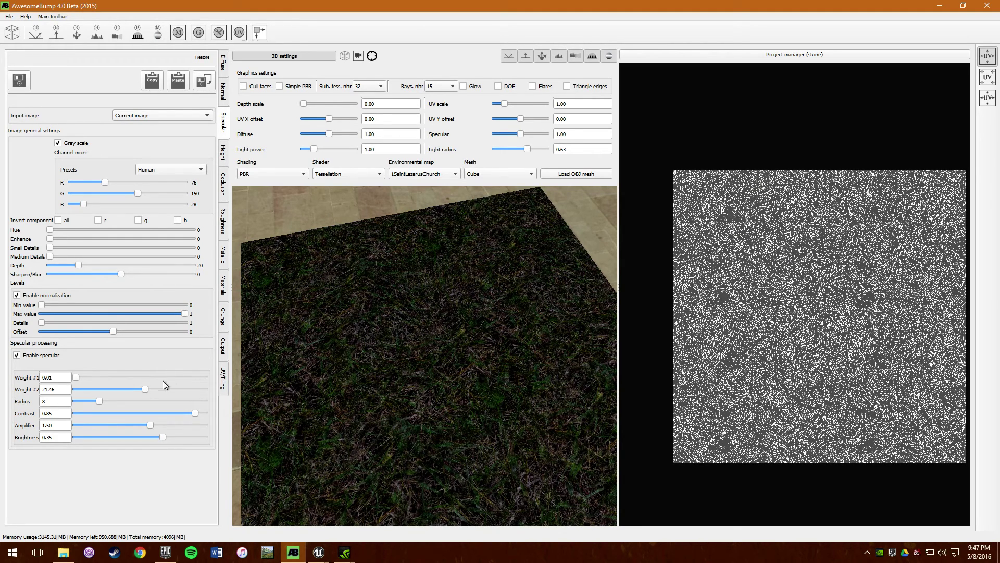
Step: Set the specular map's Weight #2 to 5.49, Amplifier to -6.10 and Brightness to -0.67, and check the map's detail up close
left_click_drag(144, 386, 92, 392)
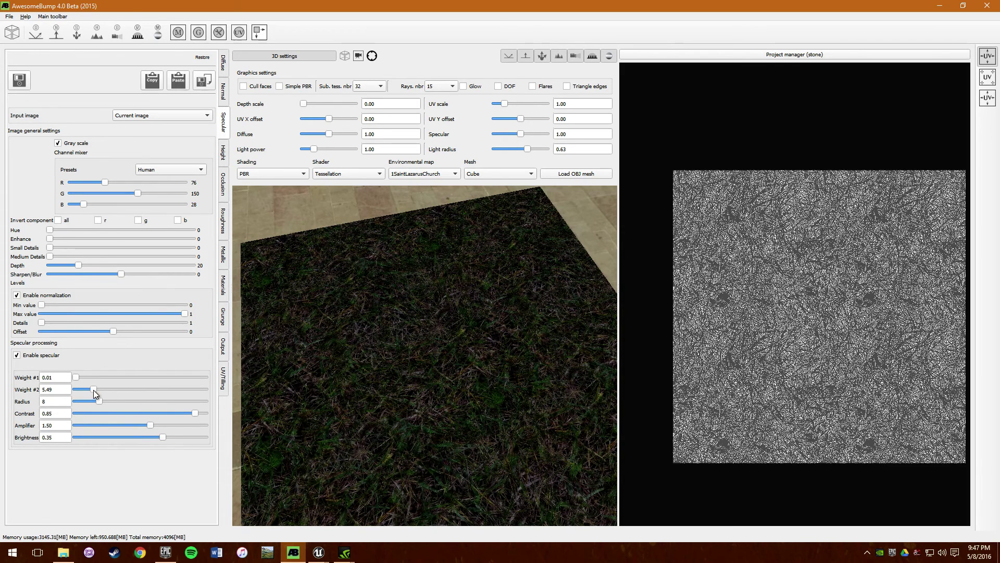
left_click_drag(161, 435, 101, 425)
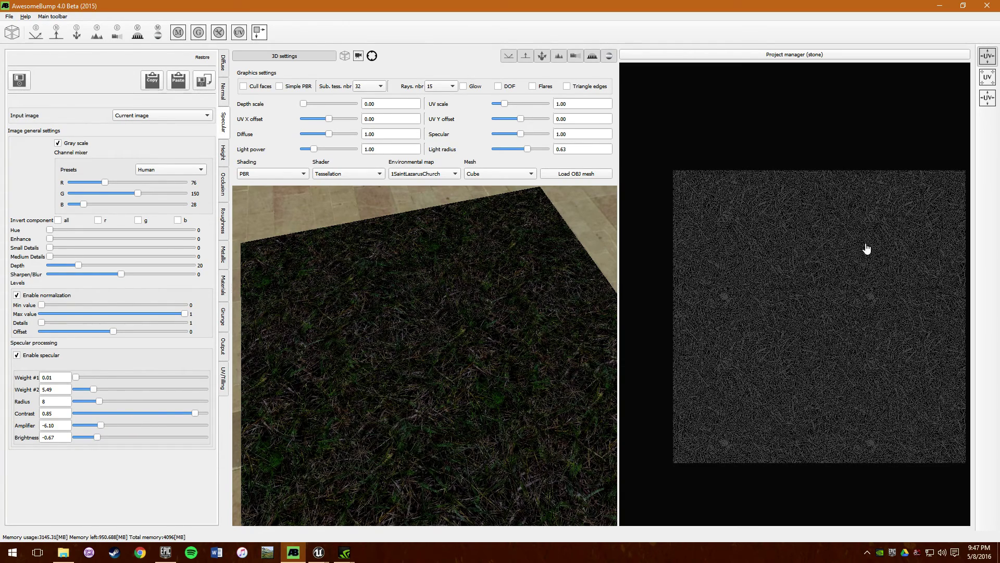
scroll(805, 321, "up", 5)
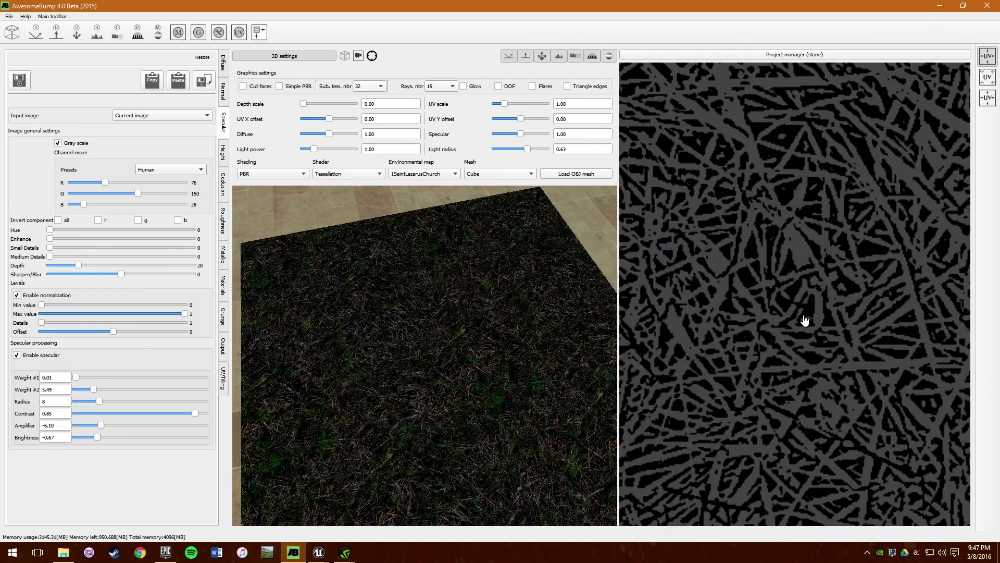
scroll(805, 320, "down", 4)
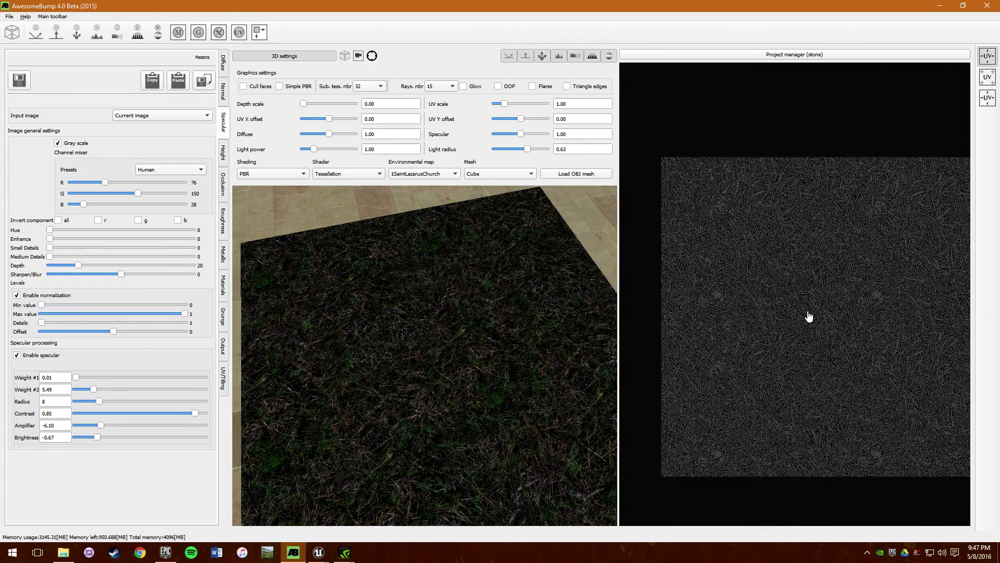
Step: Try the specular map with Amplifier at -2.80 and Brightness at 0.25, and check the grass blade detail up close
scroll(895, 280, "up", 1)
scroll(895, 279, "down", 1)
left_click_drag(896, 280, 808, 270)
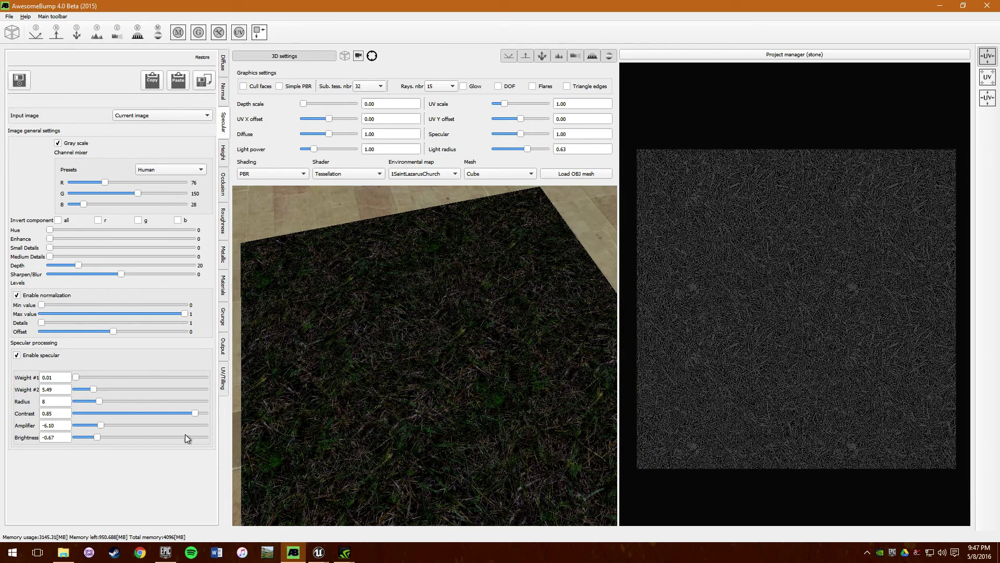
left_click_drag(112, 424, 147, 425)
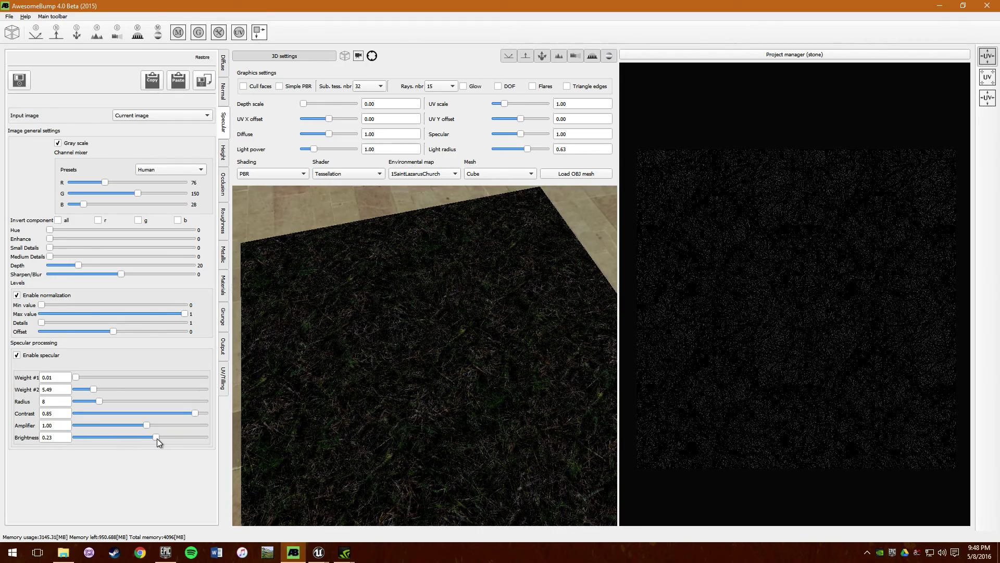
left_click(157, 438)
left_click_drag(146, 425, 123, 425)
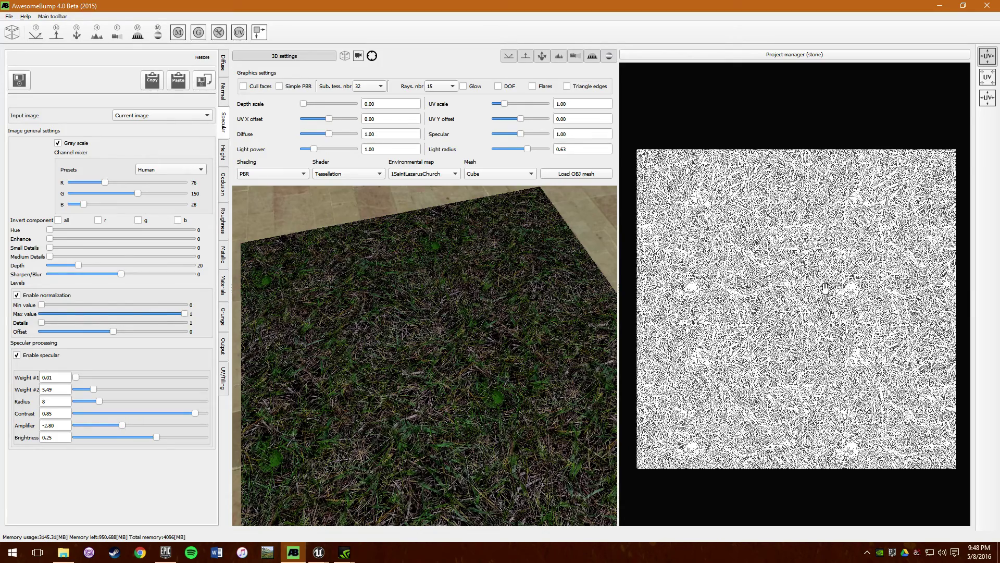
scroll(825, 289, "up", 1)
scroll(771, 299, "up", 3)
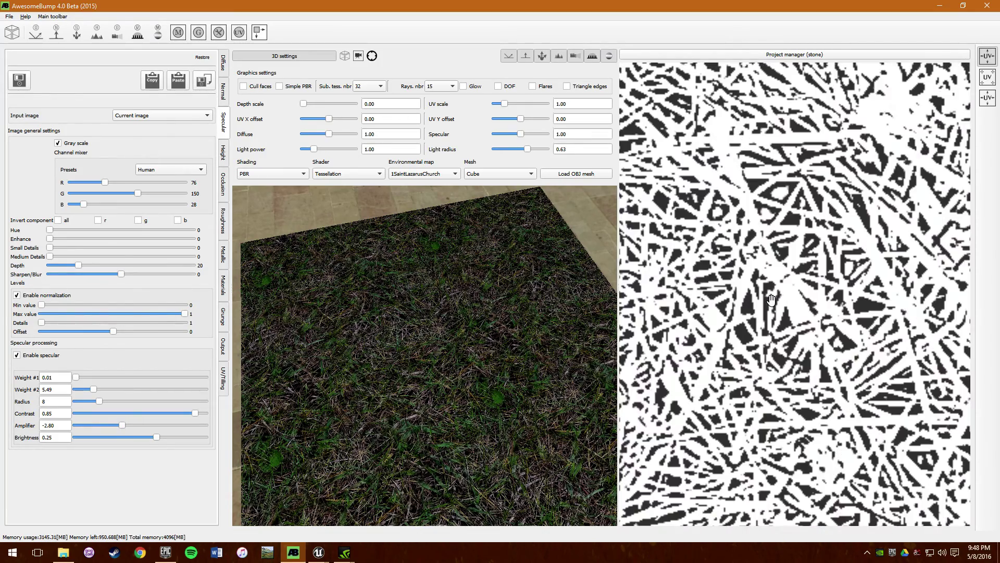
scroll(774, 302, "down", 4)
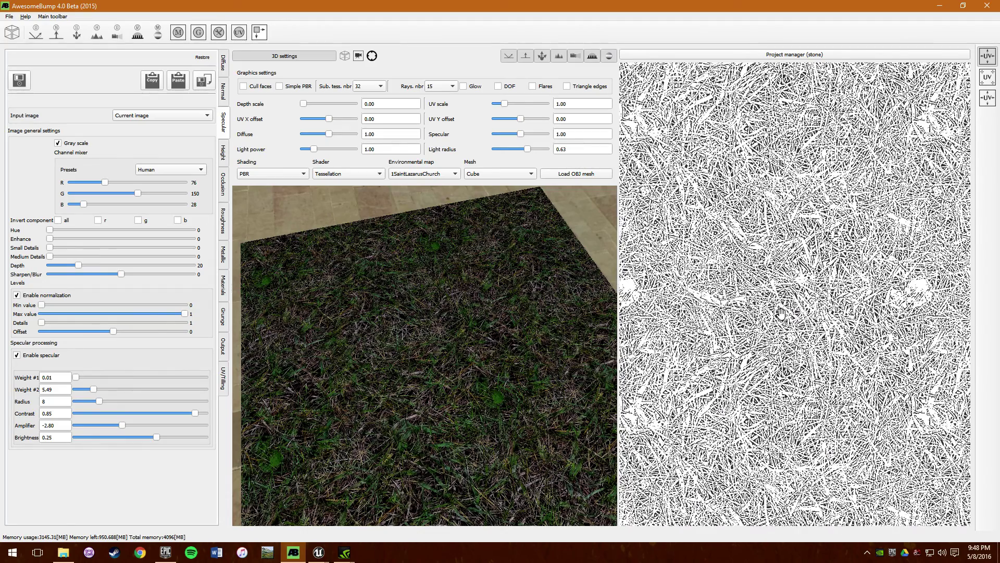
scroll(781, 312, "down", 2)
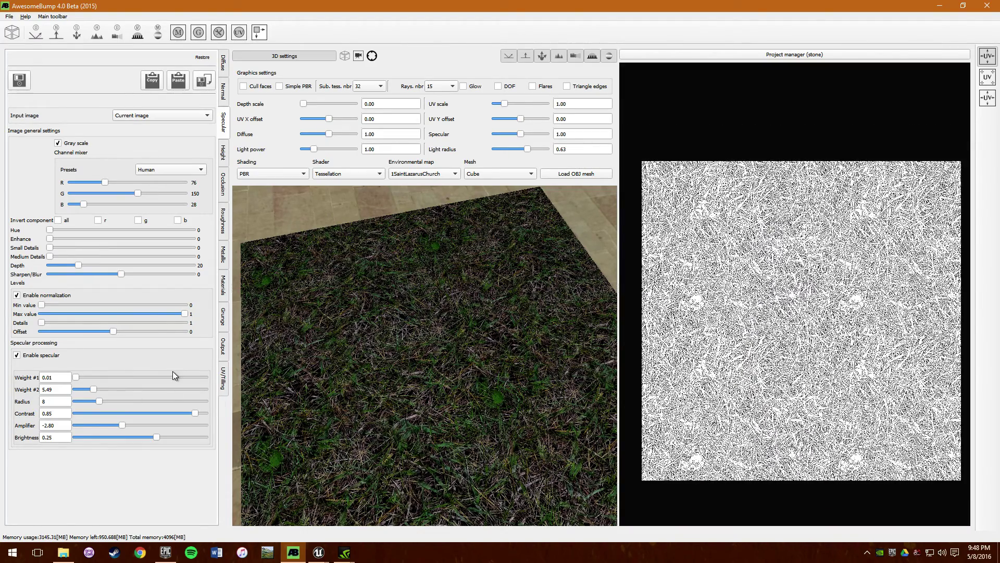
Step: Set the specular map's Contrast to -0.04, Amplifier to -2.90 and Brightness to -0.31, and check the map near and far
mouse_move(123, 427)
left_mouse_down()
mouse_move(132, 425)
mouse_move(122, 425)
left_mouse_up()
left_click_drag(196, 417, 136, 414)
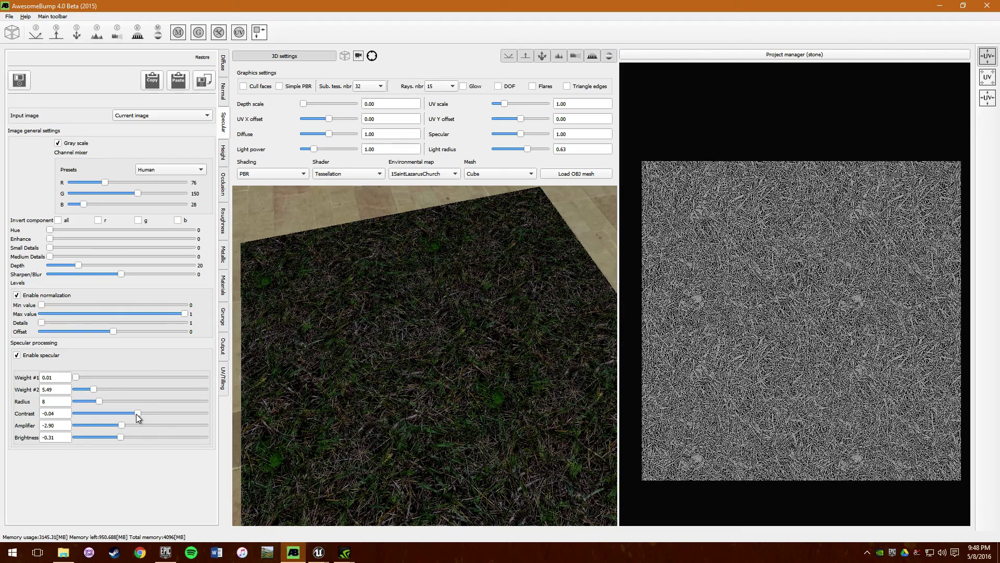
scroll(818, 234, "up", 4)
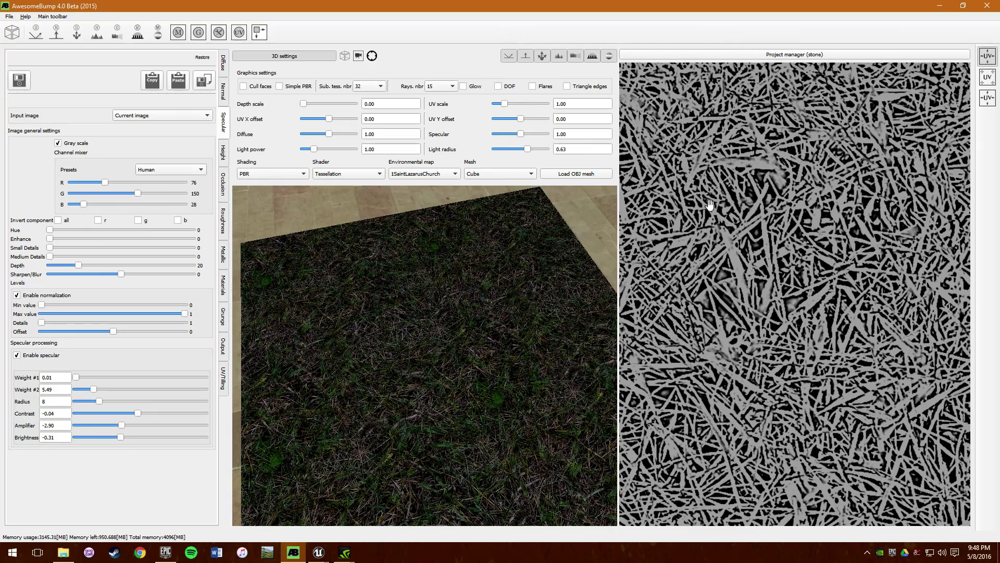
scroll(802, 432, "down", 4)
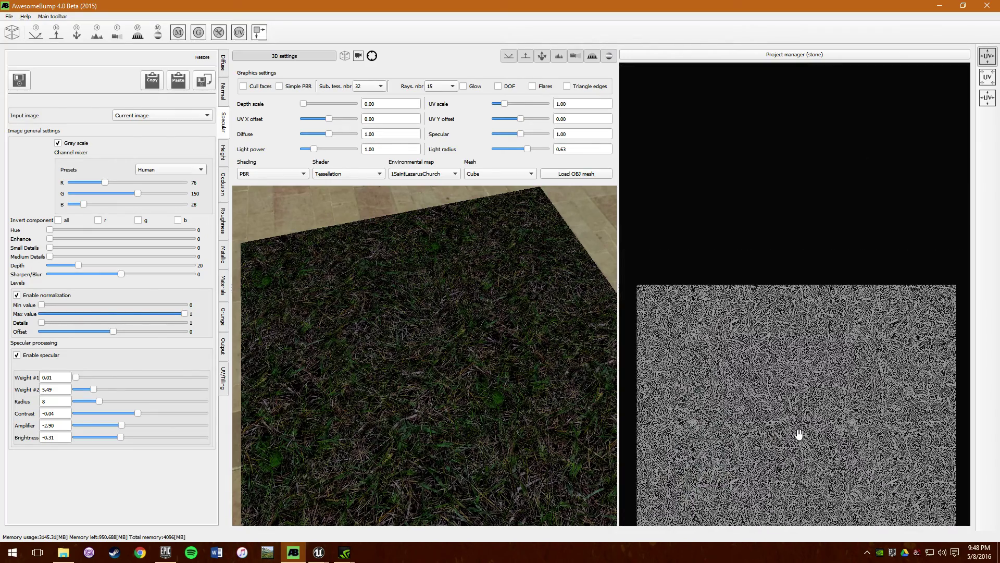
left_click_drag(824, 462, 829, 319)
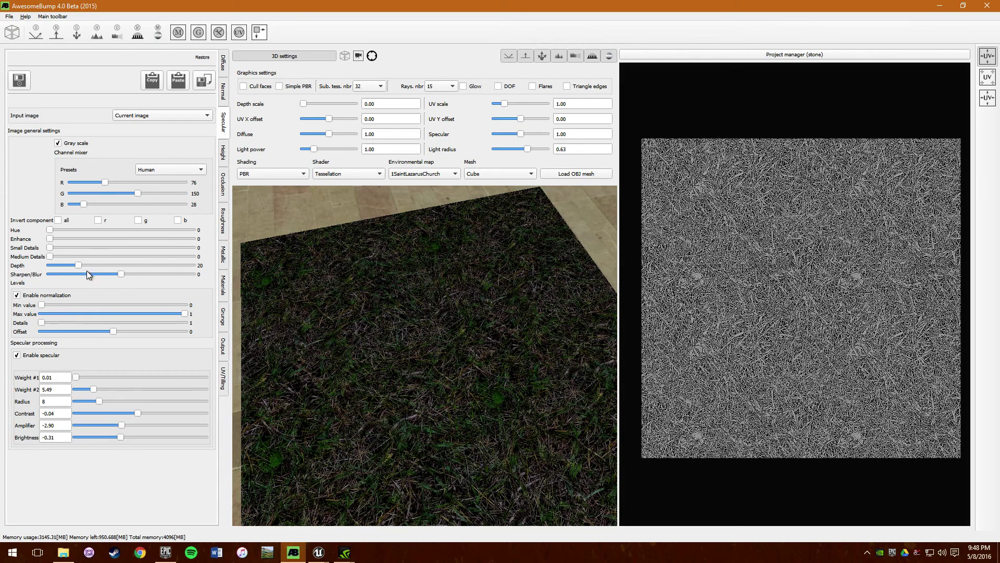
Step: Export the specular map to the grassTexture folder as grass_s
left_click(204, 80)
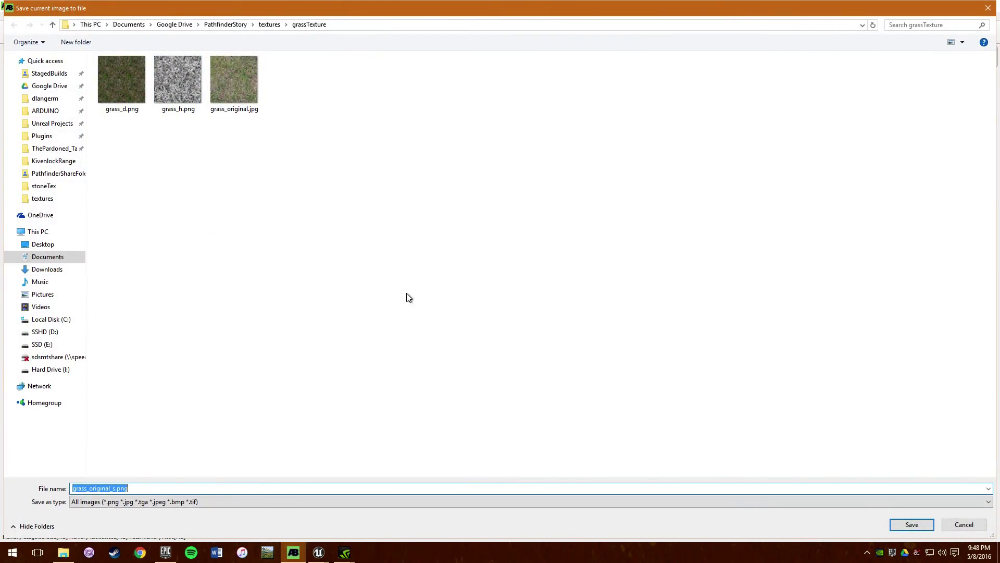
type("grass_s")
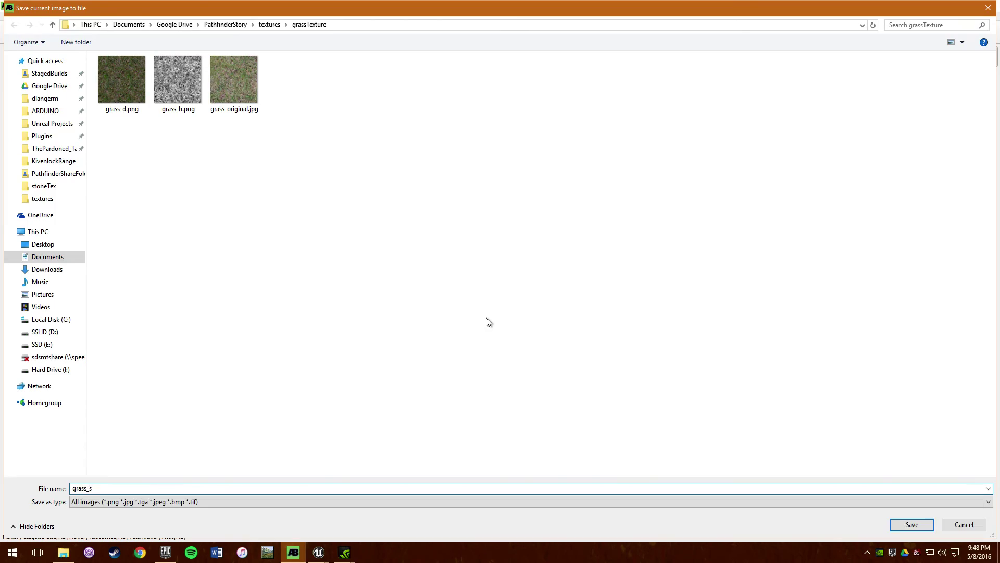
key("Return")
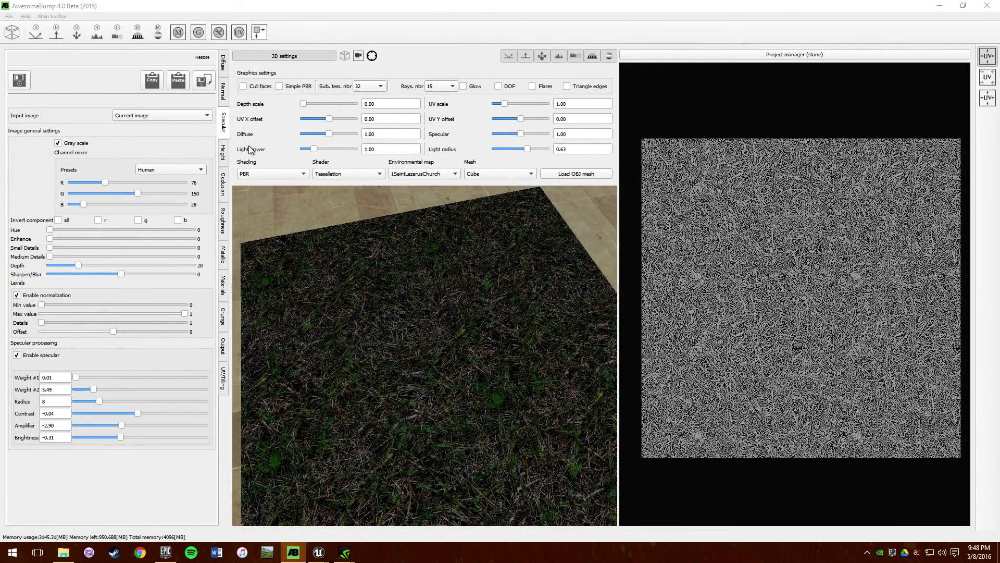
Step: Set the occlusion map's Sharpen/Blur to 6, Intensity to 1.13 and normalization Min value to 0.565
left_click(225, 193)
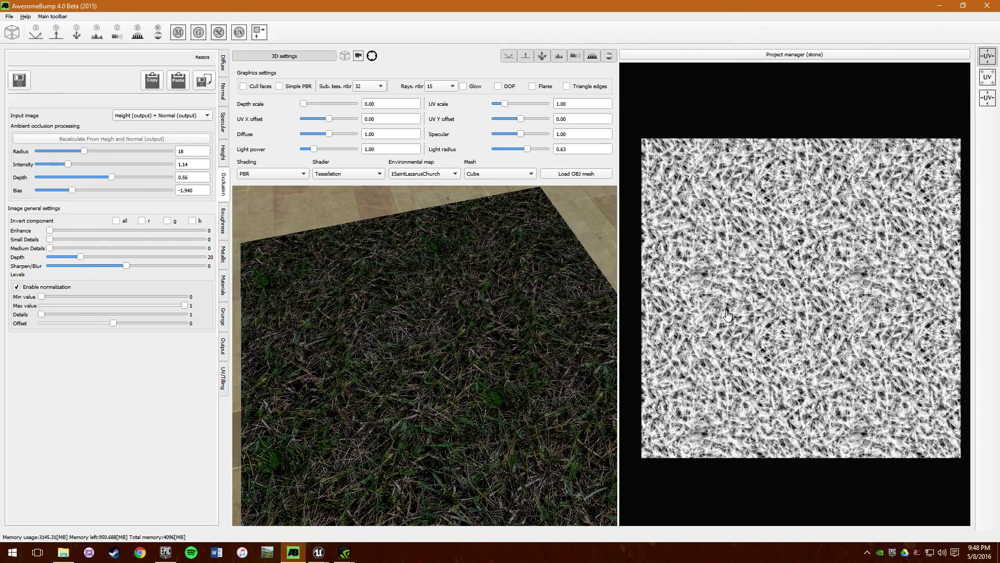
left_click_drag(453, 324, 489, 326)
scroll(772, 299, "up", 4)
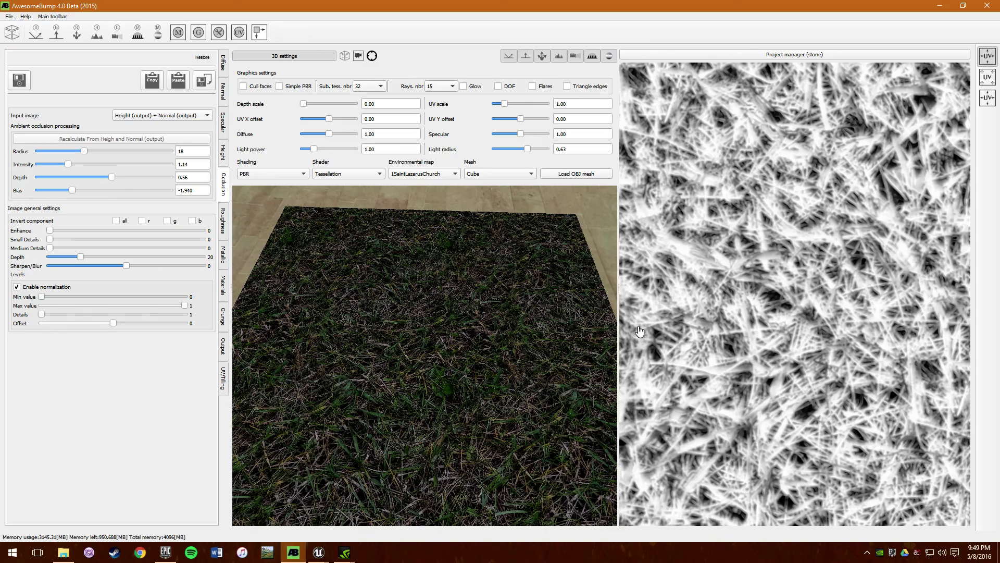
scroll(740, 336, "down", 4)
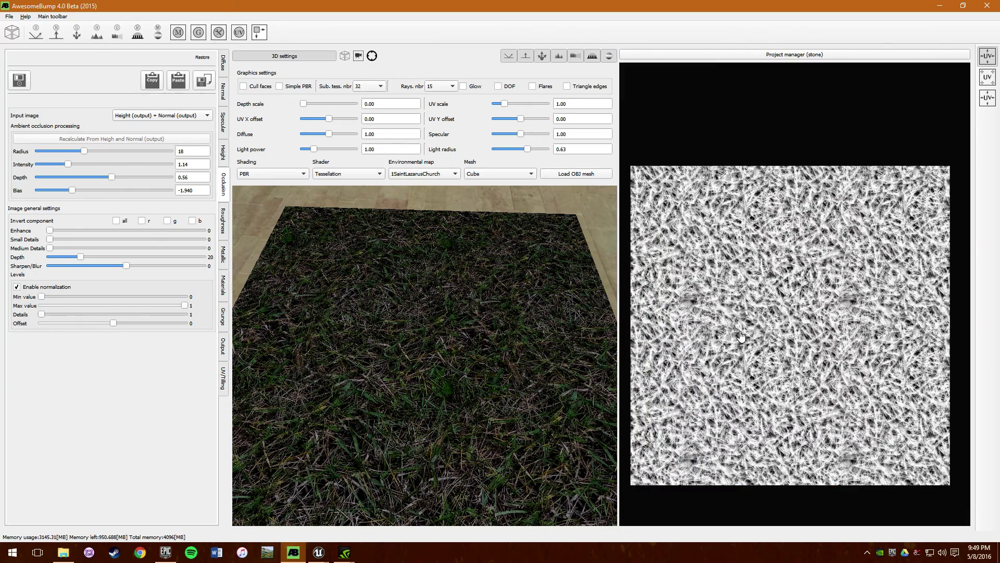
left_click_drag(475, 339, 457, 369)
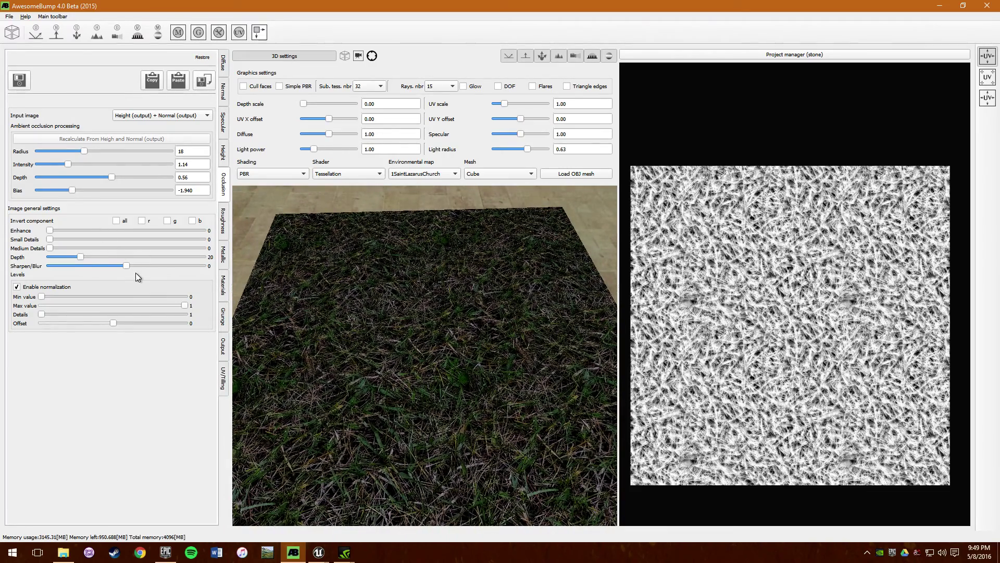
mouse_move(127, 266)
left_mouse_down()
mouse_move(197, 272)
mouse_move(146, 268)
left_mouse_up()
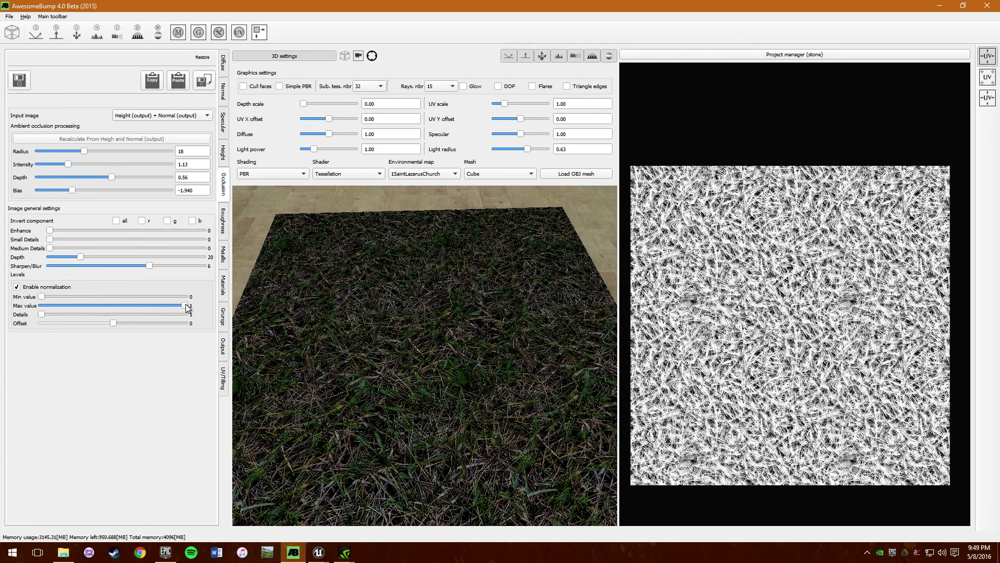
left_click_drag(147, 308, 189, 305)
left_click_drag(42, 296, 124, 298)
Step: Examine the cube's grass with the adjusted occlusion from several angles, both up close and from afar
left_click_drag(304, 314, 444, 397)
left_click_drag(544, 354, 422, 406)
scroll(422, 405, "up", 6)
scroll(422, 406, "down", 5)
scroll(422, 406, "up", 2)
scroll(422, 406, "down", 4)
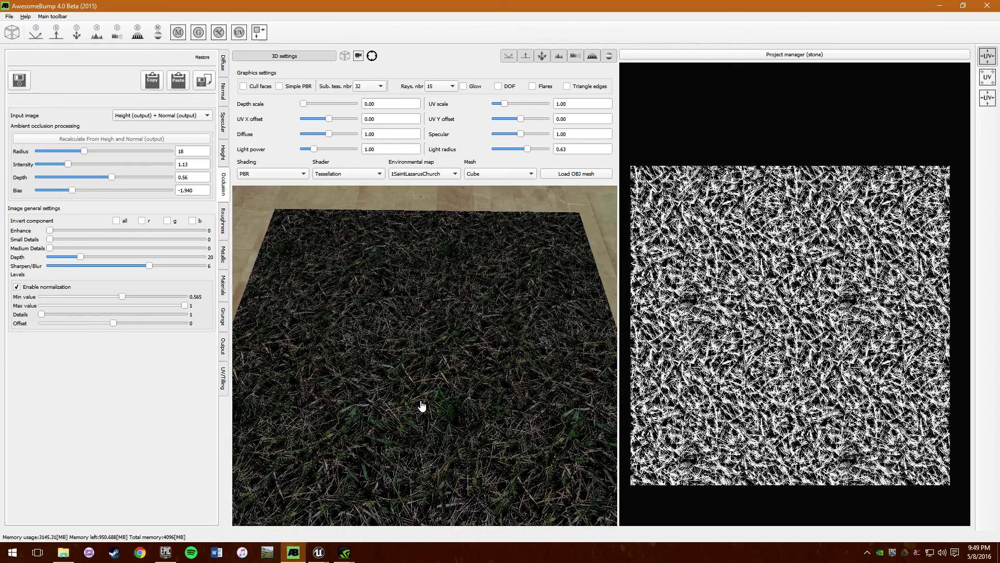
scroll(422, 406, "up", 2)
scroll(422, 406, "up", 2)
scroll(422, 406, "down", 3)
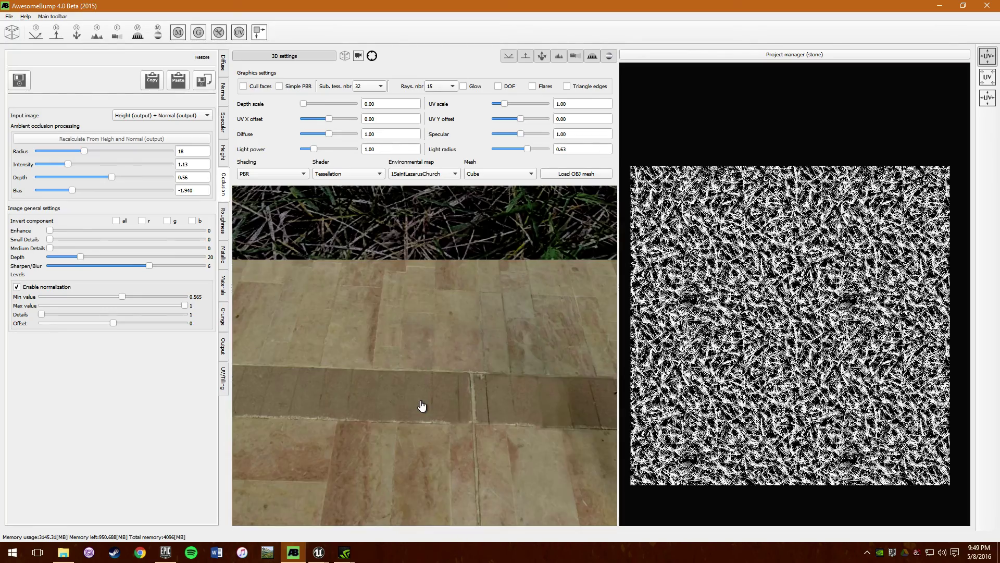
scroll(422, 406, "up", 2)
scroll(422, 406, "up", 3)
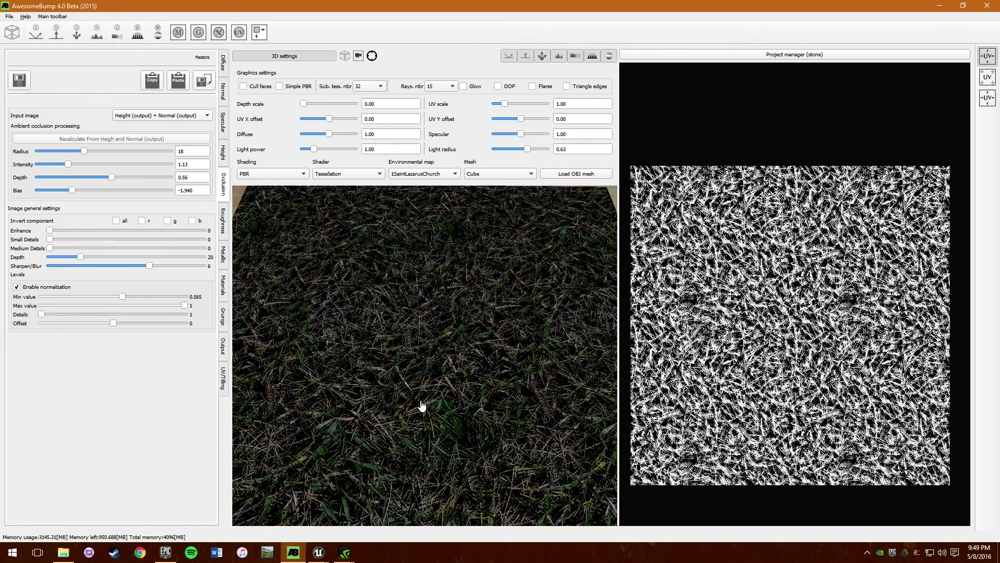
left_click_drag(423, 403, 471, 421)
scroll(471, 421, "down", 5)
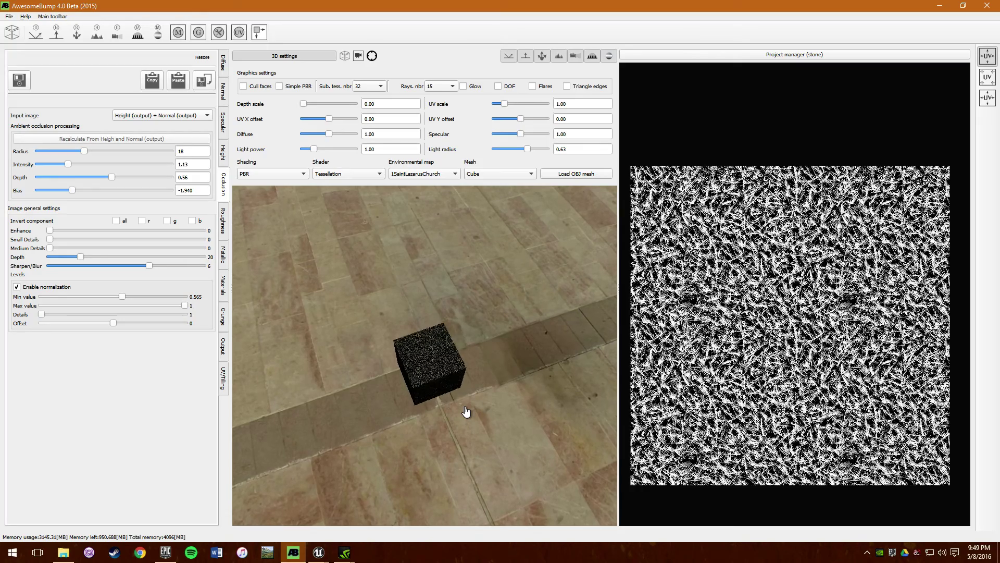
scroll(467, 411, "up", 5)
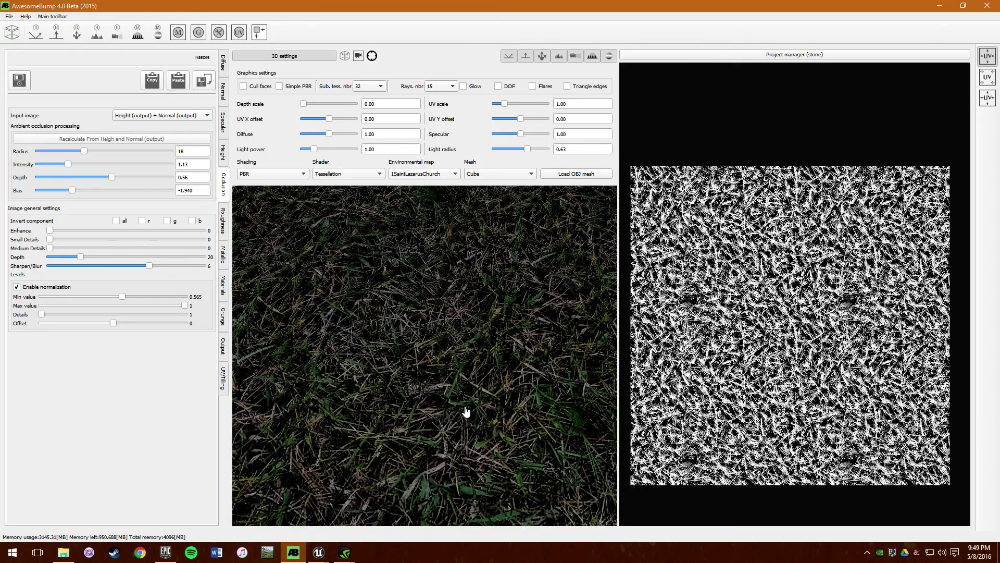
left_click_drag(401, 391, 498, 424)
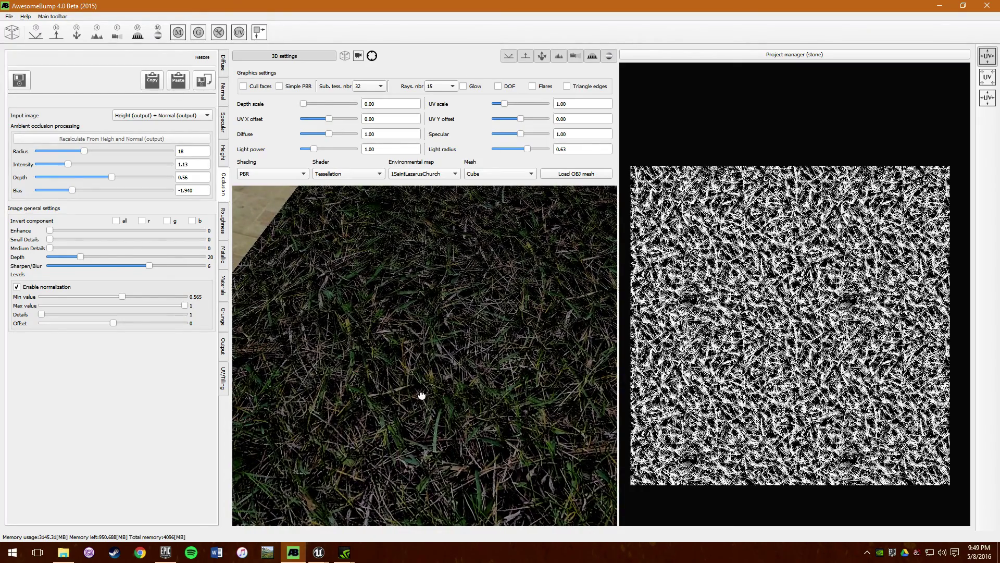
left_click_drag(421, 395, 388, 301)
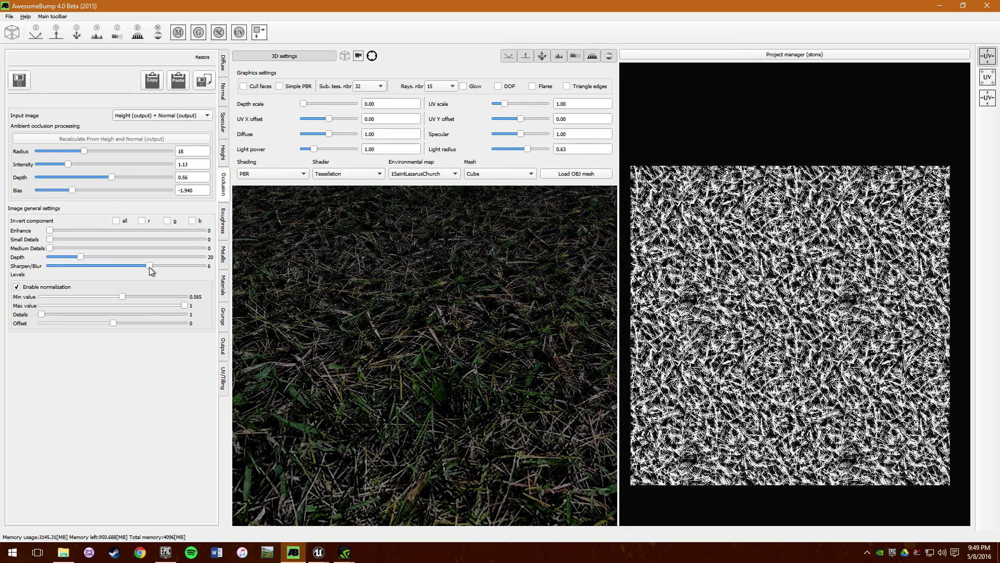
Step: Examine the flat occlusion map's dark gaps and blade detail up close and as a whole
scroll(749, 321, "up", 5)
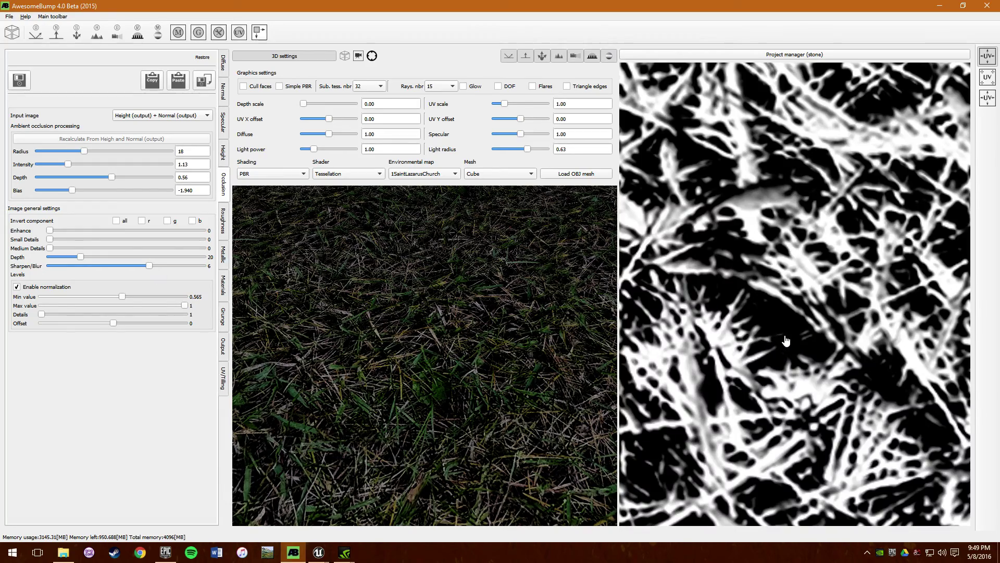
scroll(794, 334, "down", 3)
scroll(796, 336, "down", 4)
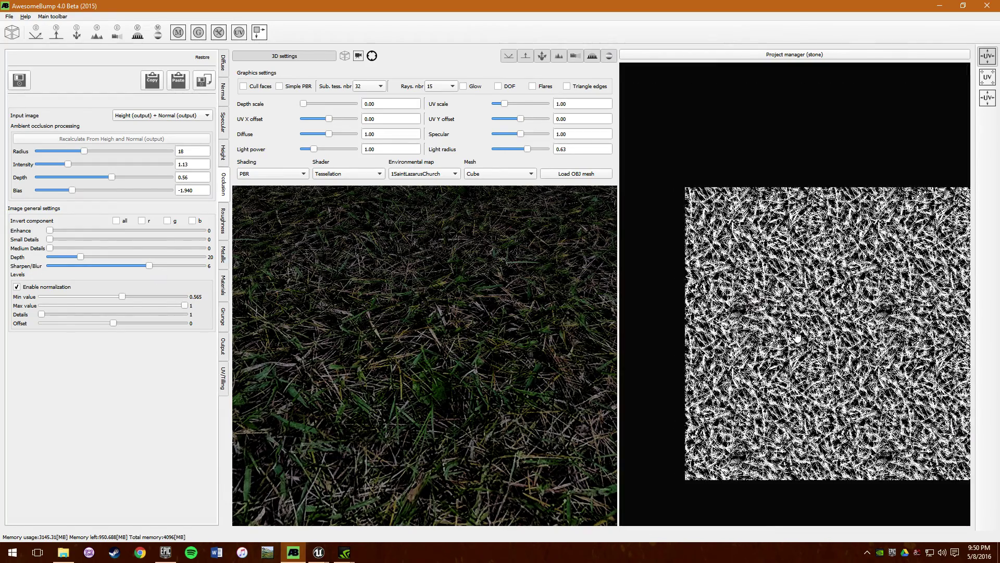
scroll(870, 319, "down", 1)
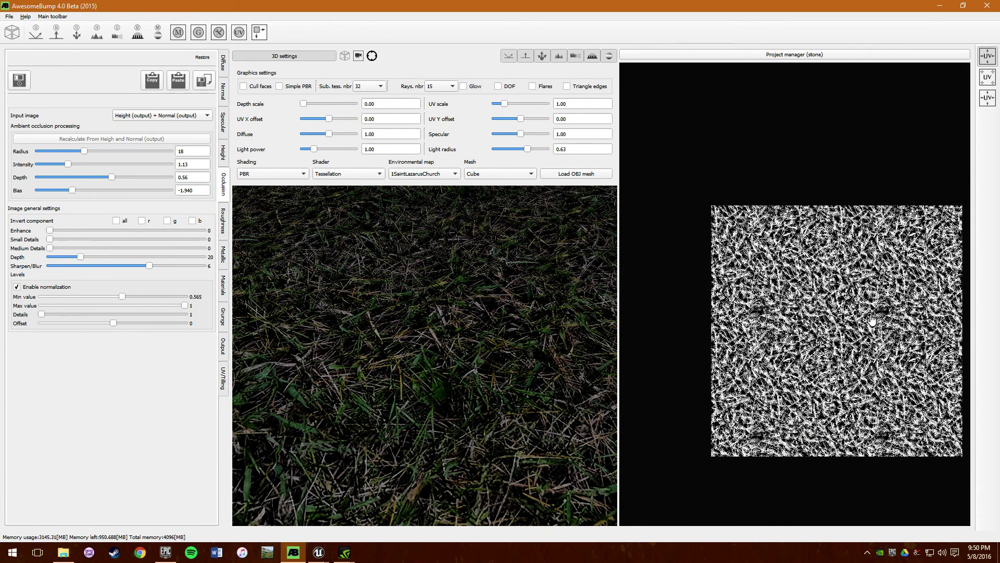
left_click(855, 320)
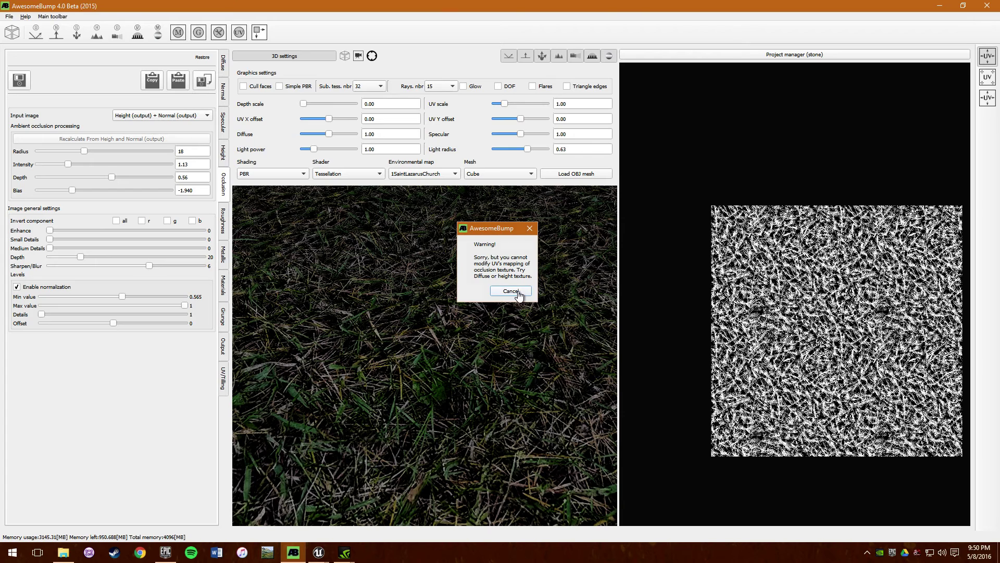
left_click(511, 291)
left_click_drag(865, 321, 826, 315)
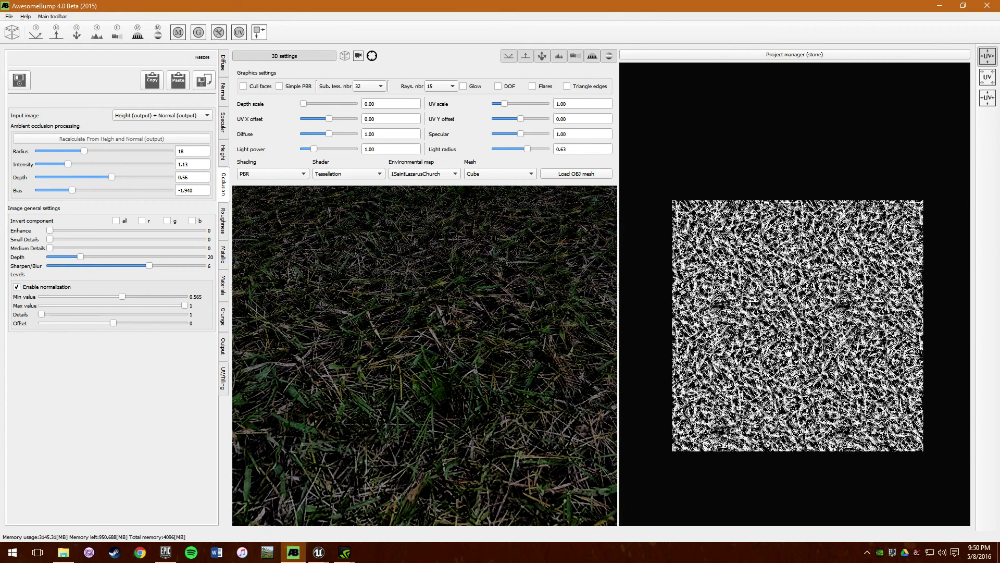
scroll(788, 354, "up", 1)
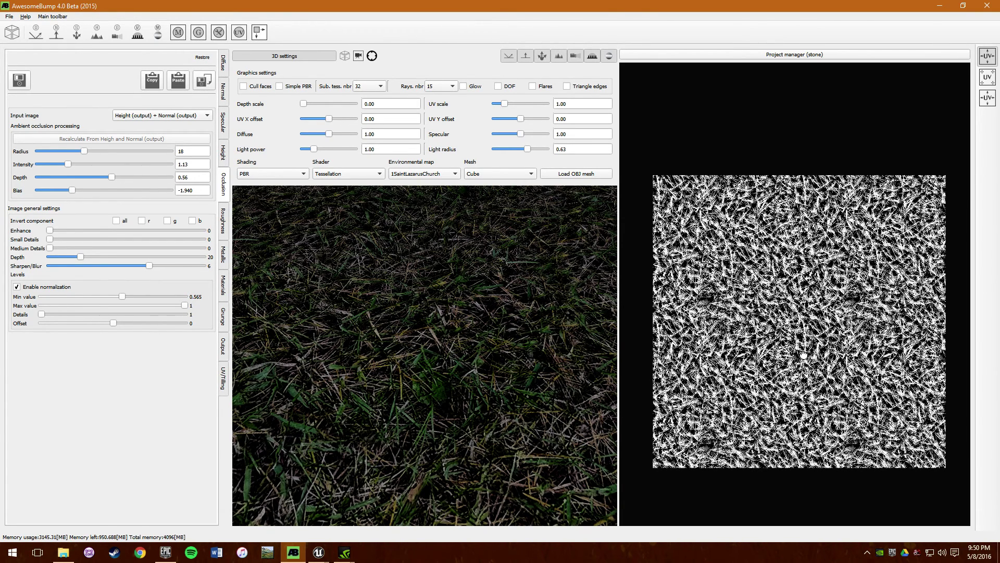
left_click_drag(803, 354, 791, 340)
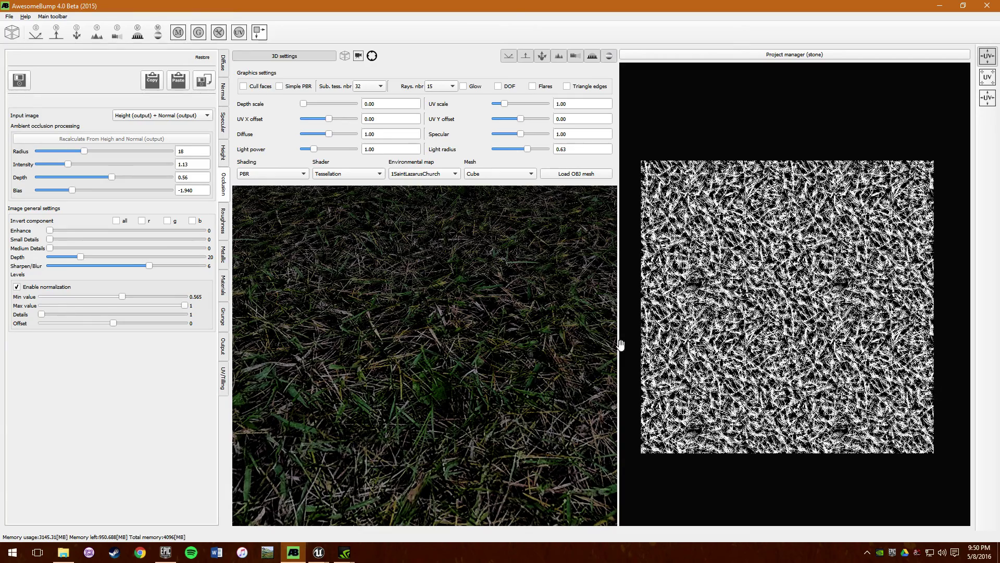
Step: Compare the shading of the cube's grass at near and far viewing distances
scroll(463, 326, "down", 5)
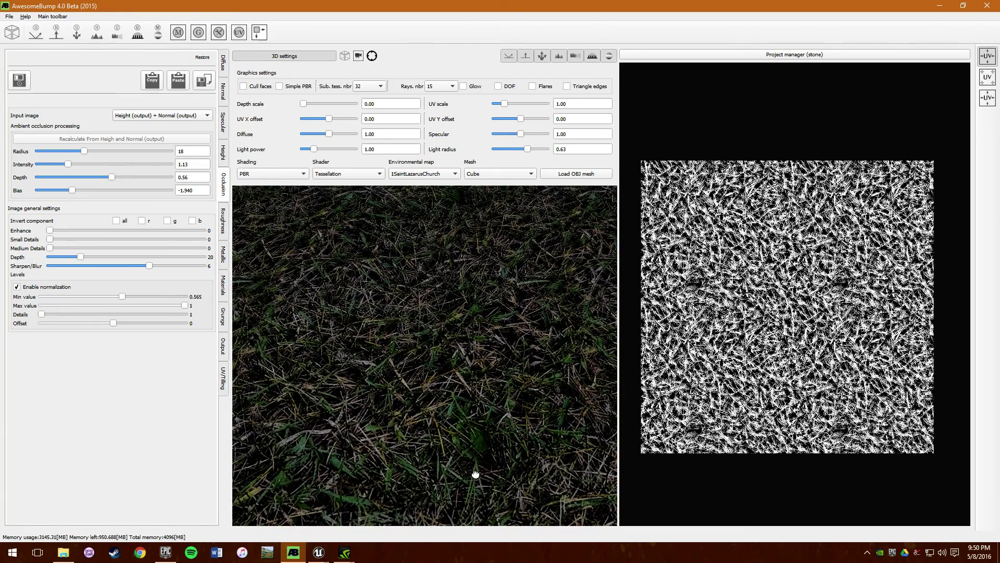
scroll(476, 432, "up", 5)
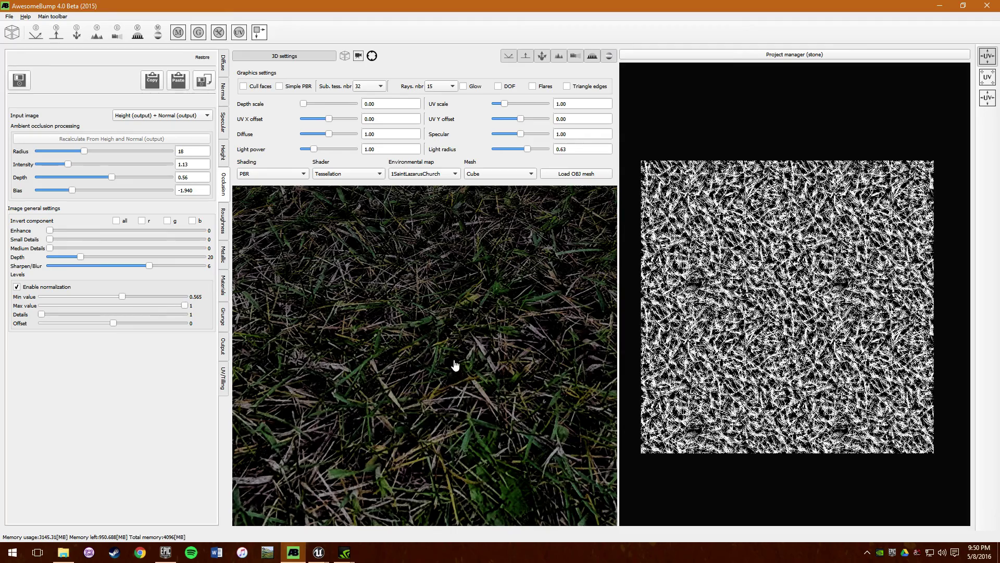
scroll(455, 364, "down", 6)
scroll(455, 365, "up", 5)
scroll(454, 365, "down", 5)
scroll(455, 365, "up", 5)
scroll(439, 364, "down", 5)
scroll(439, 364, "up", 3)
scroll(438, 355, "down", 3)
scroll(437, 354, "up", 5)
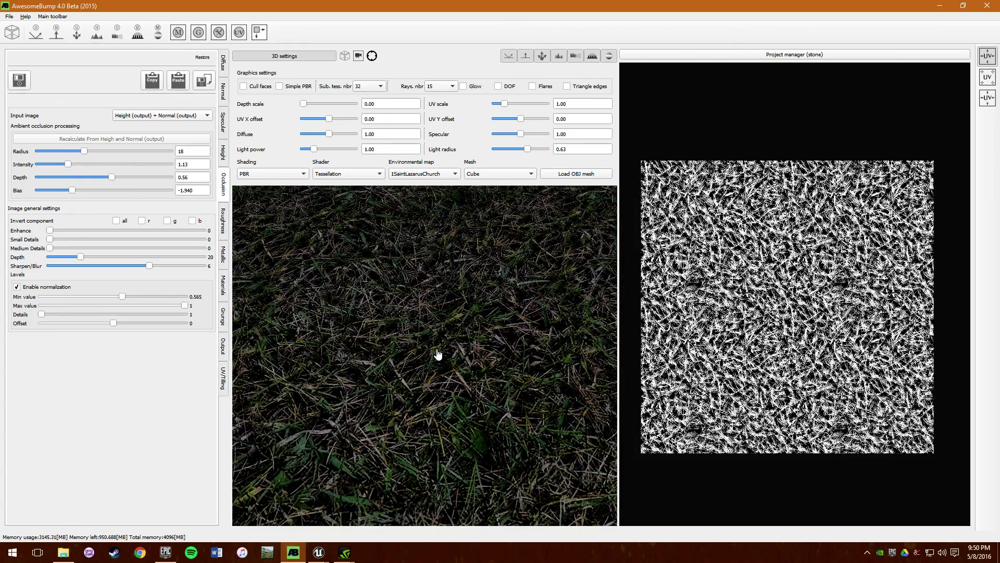
Step: Examine the cube's grass and the flat occlusion map up close and from a distance
scroll(438, 354, "down", 4)
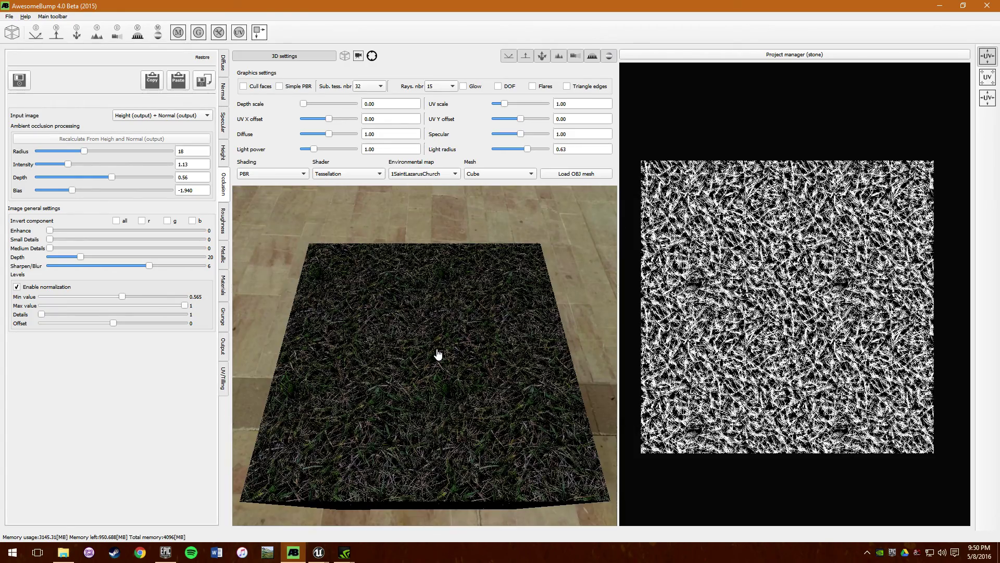
scroll(438, 354, "up", 3)
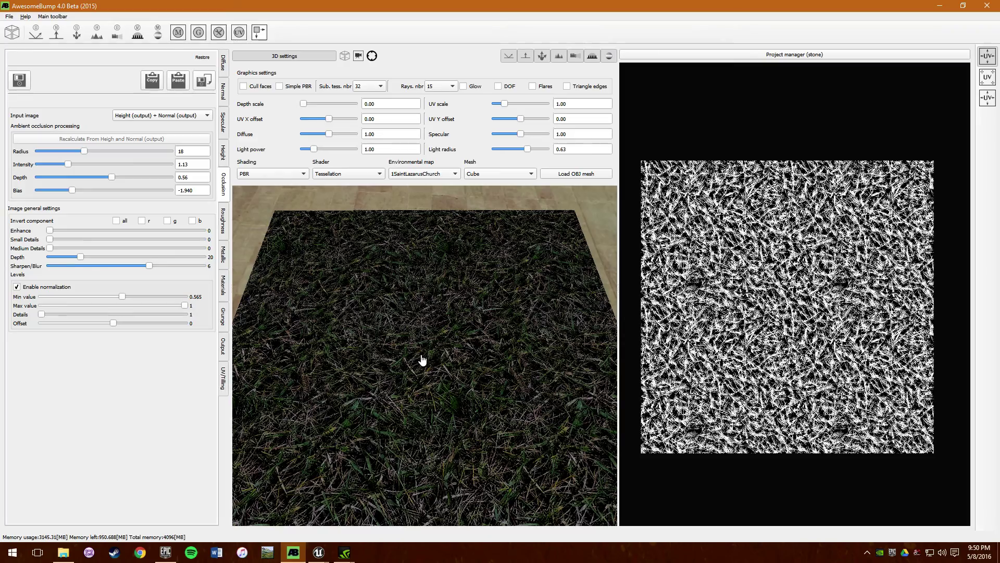
mouse_move(409, 362)
left_mouse_down()
mouse_move(457, 384)
mouse_move(404, 386)
mouse_move(404, 348)
left_mouse_up()
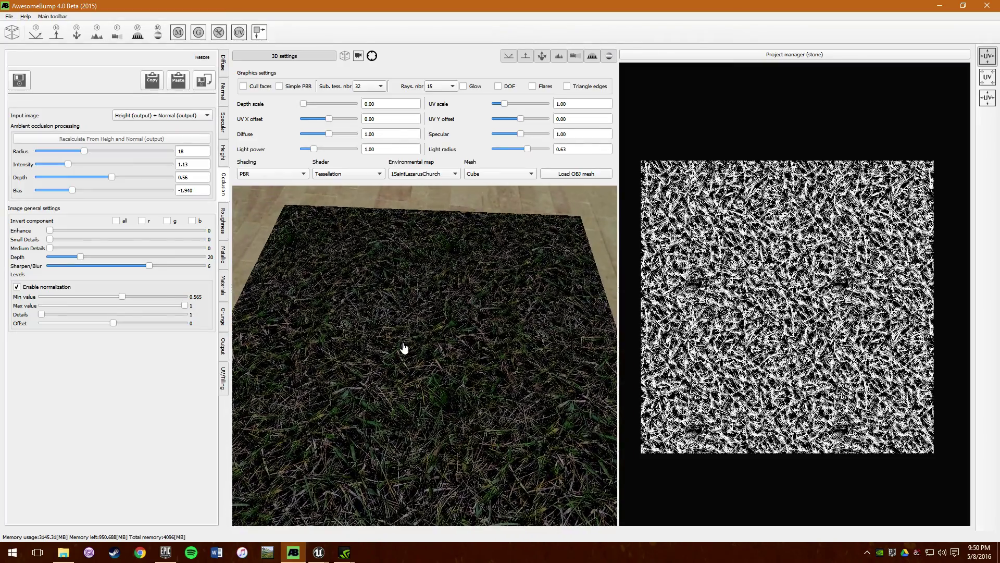
scroll(773, 295, "up", 2)
scroll(771, 293, "up", 3)
scroll(770, 293, "down", 6)
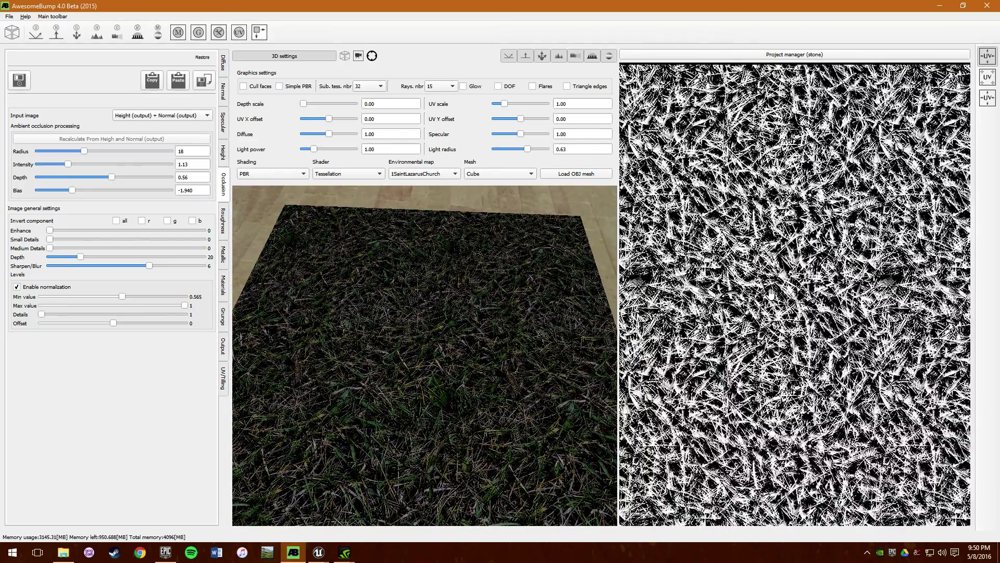
scroll(771, 293, "down", 1)
mouse_move(414, 327)
left_mouse_down()
mouse_move(422, 353)
mouse_move(430, 346)
mouse_move(413, 302)
mouse_move(428, 279)
mouse_move(427, 362)
mouse_move(474, 405)
mouse_move(476, 386)
mouse_move(388, 339)
mouse_move(397, 320)
left_mouse_up()
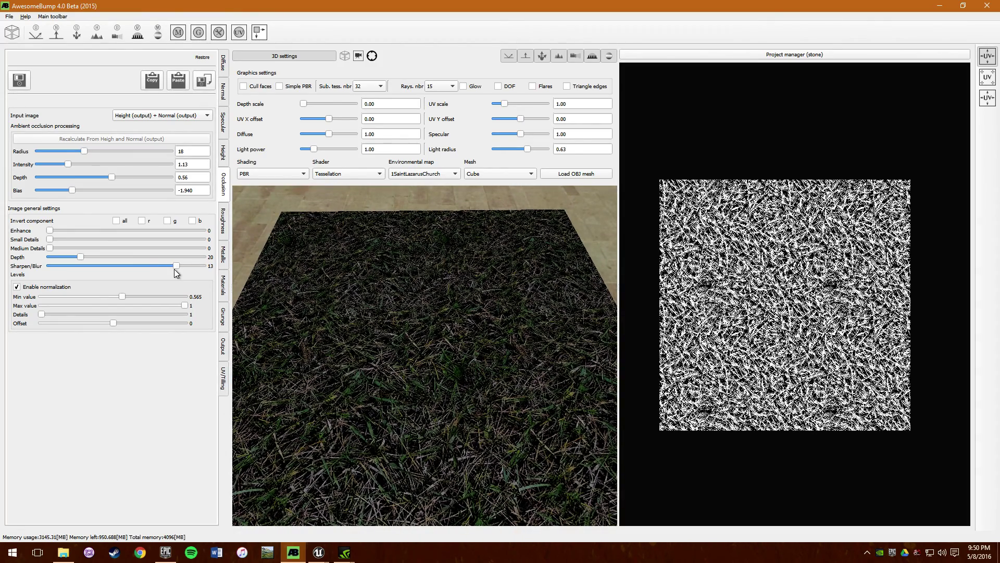
Step: Set the occlusion map's Sharpen/Blur to 13, Depth to 35 and Small Details to 45
left_click_drag(81, 259, 93, 238)
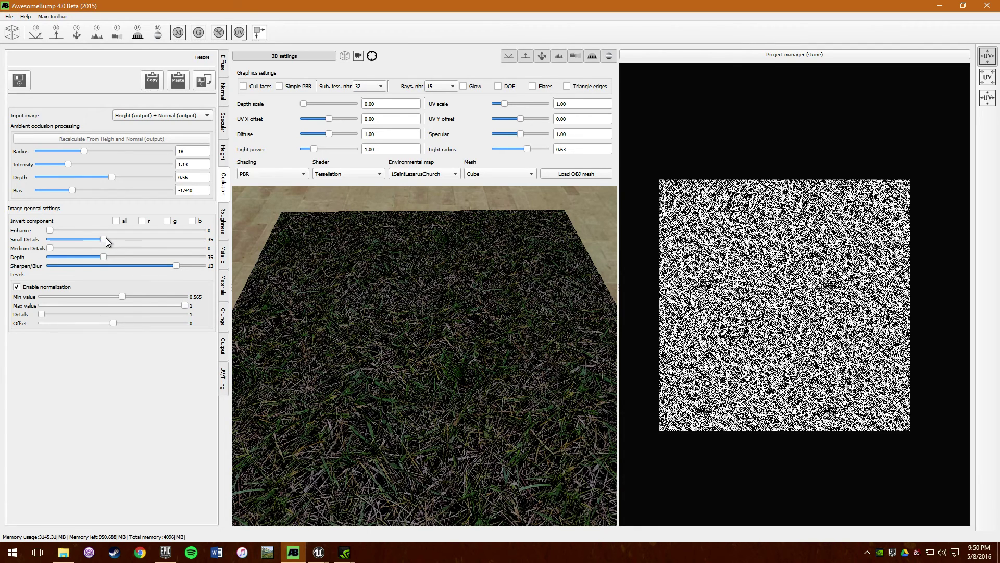
left_click_drag(108, 238, 90, 241)
left_click_drag(104, 239, 43, 241)
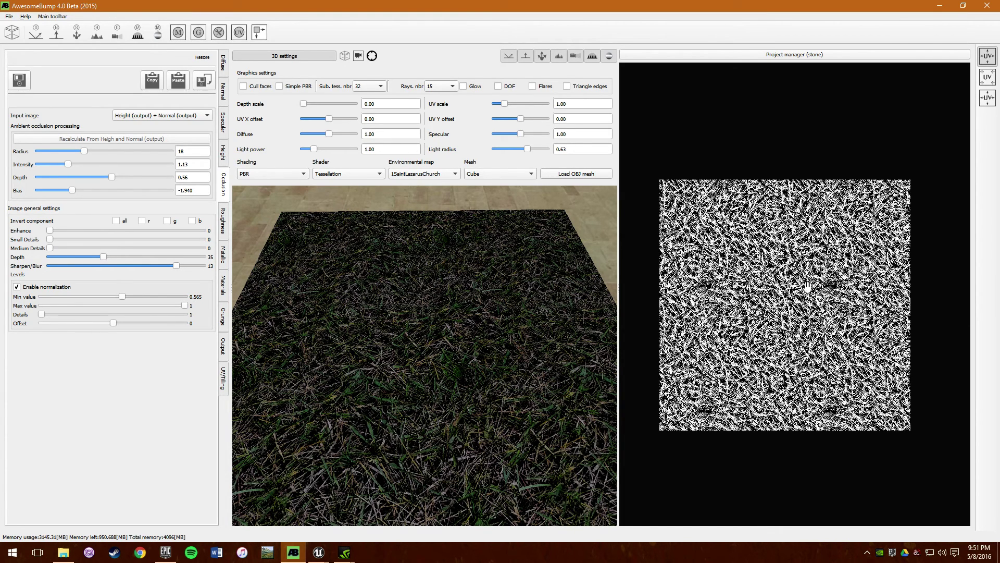
left_click_drag(50, 239, 188, 241)
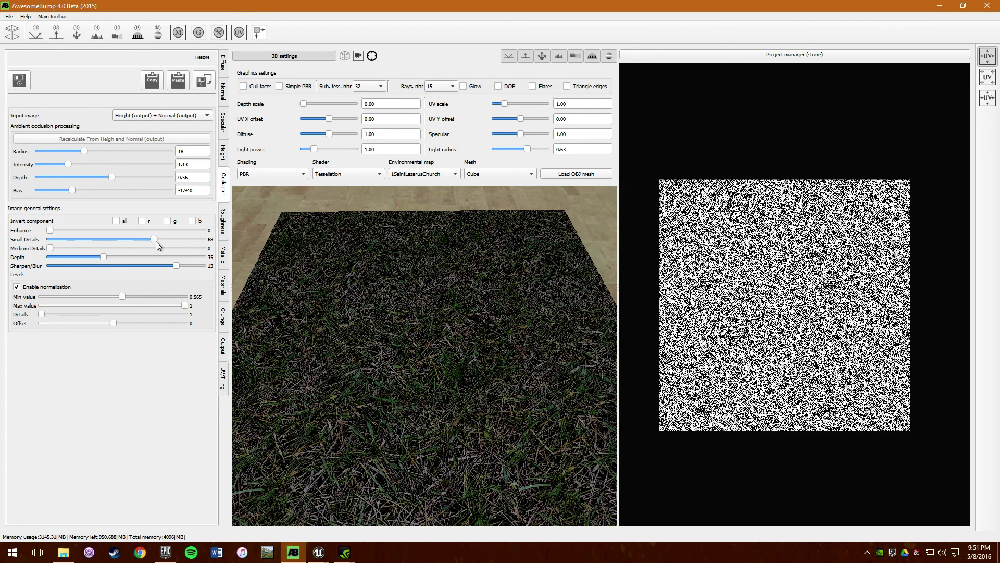
left_click_drag(158, 242, 119, 241)
Step: Inspect the cube's grass with the stronger occlusion detail from steep and low angles, near and far
left_click_drag(360, 332, 405, 410)
scroll(420, 386, "up", 2)
scroll(419, 387, "down", 2)
scroll(406, 403, "up", 1)
scroll(405, 403, "down", 4)
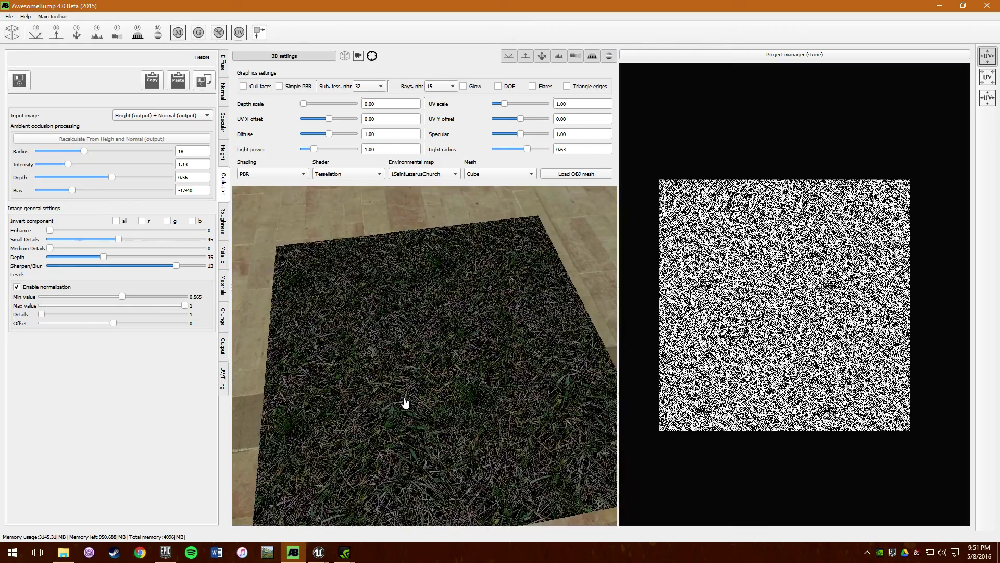
left_click_drag(411, 411, 402, 256)
scroll(401, 257, "up", 3)
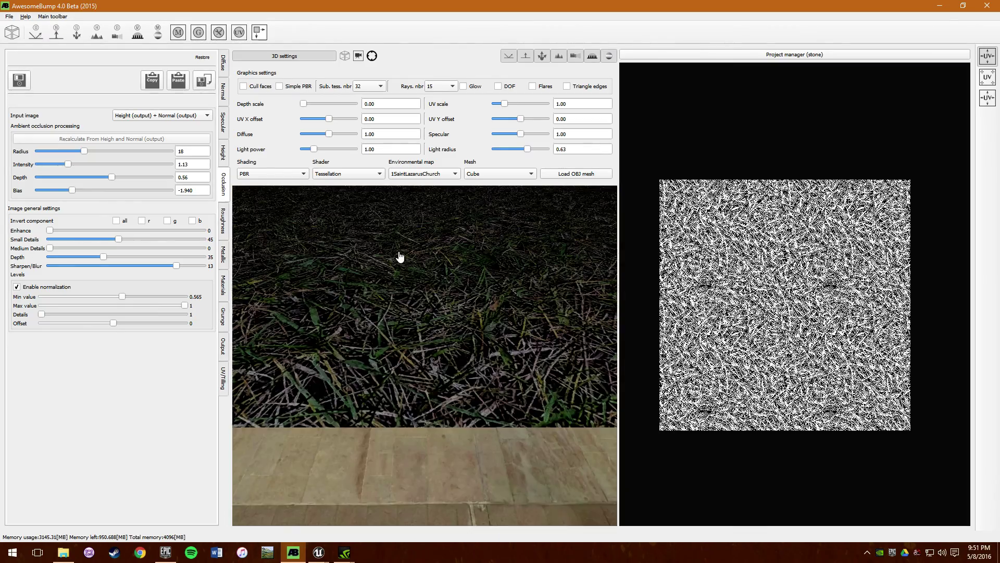
scroll(420, 396, "down", 5)
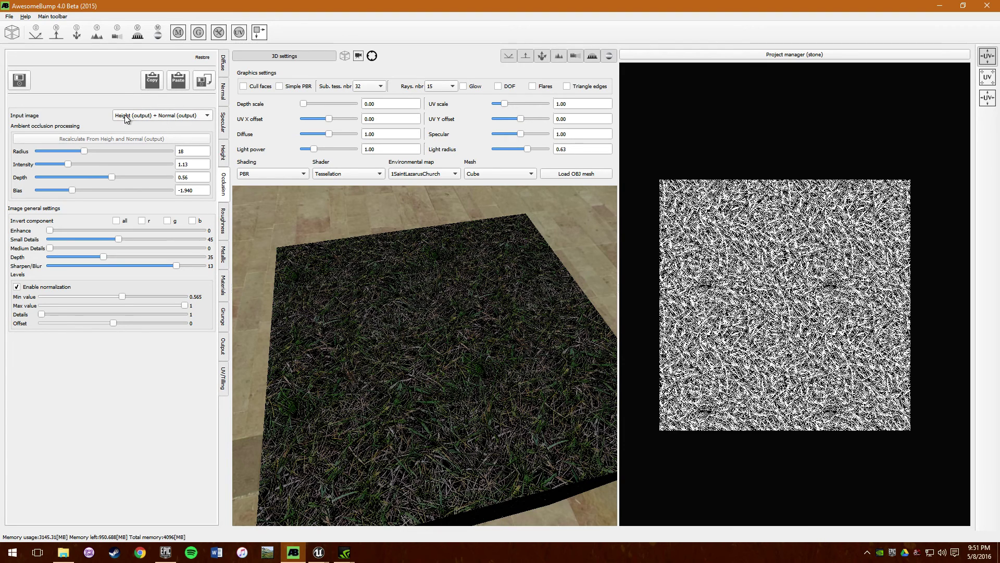
Step: Review the normal, height and diffuse maps and the input image choices available for the occlusion map
left_click(225, 92)
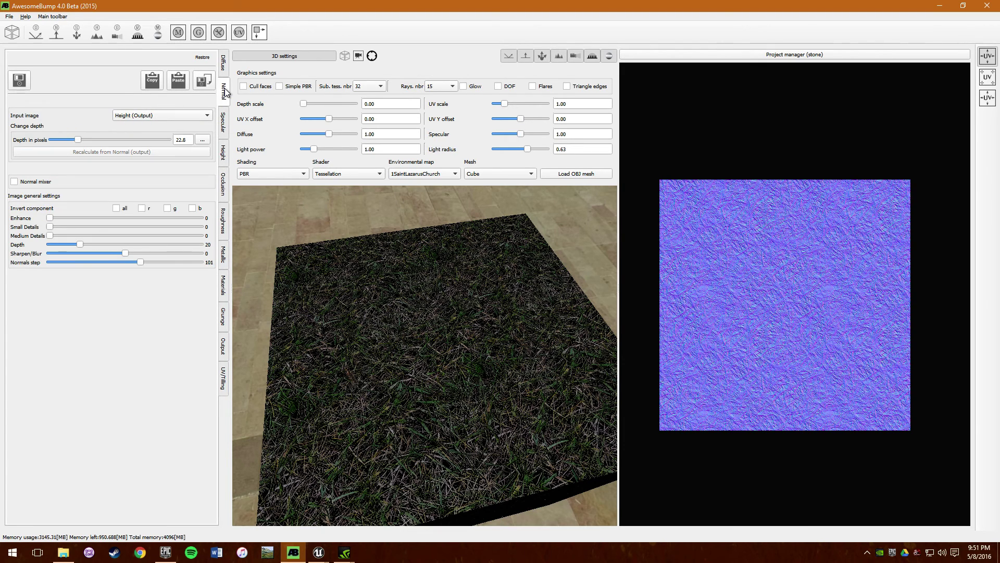
left_click(224, 153)
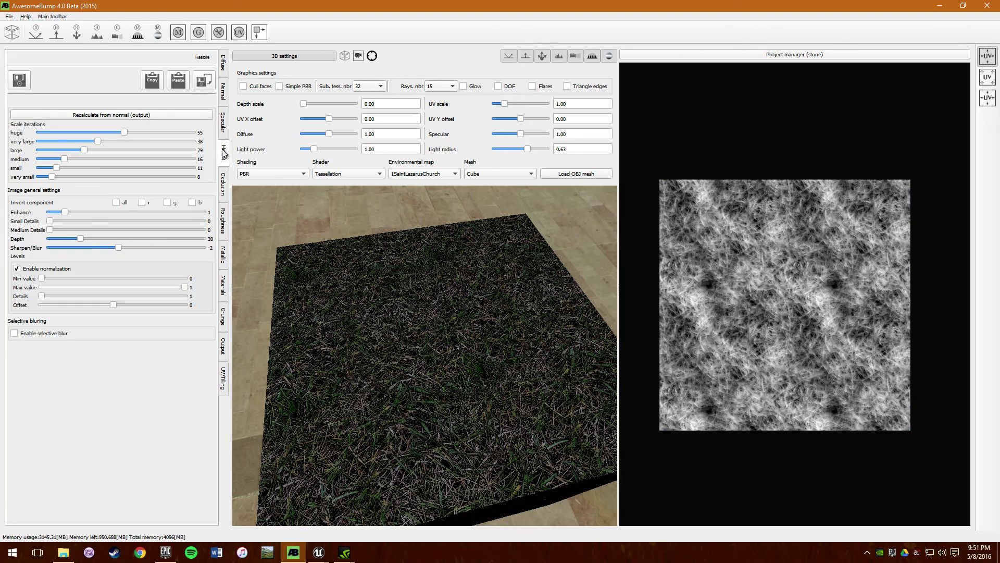
left_click(224, 191)
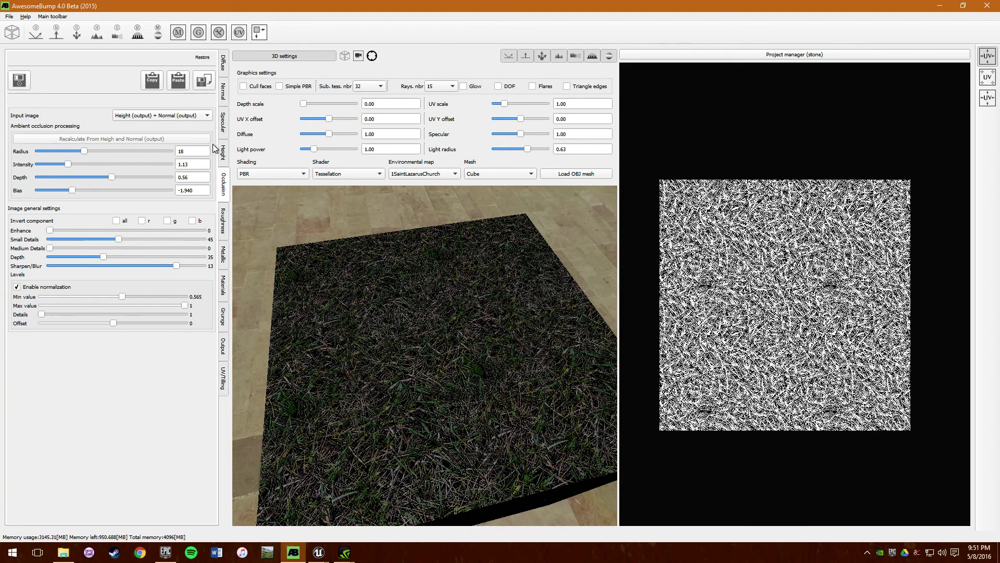
left_click(165, 115)
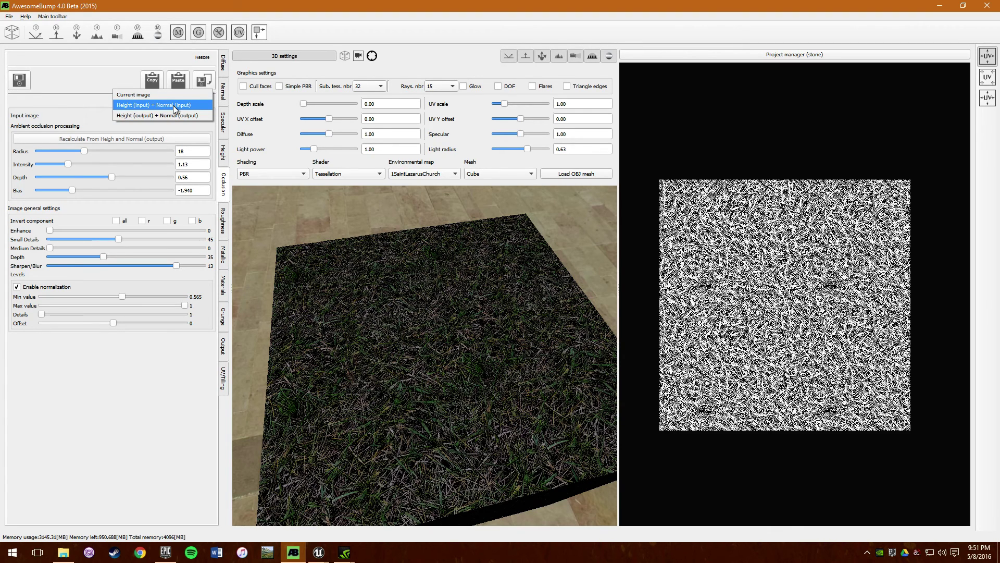
left_click(76, 113)
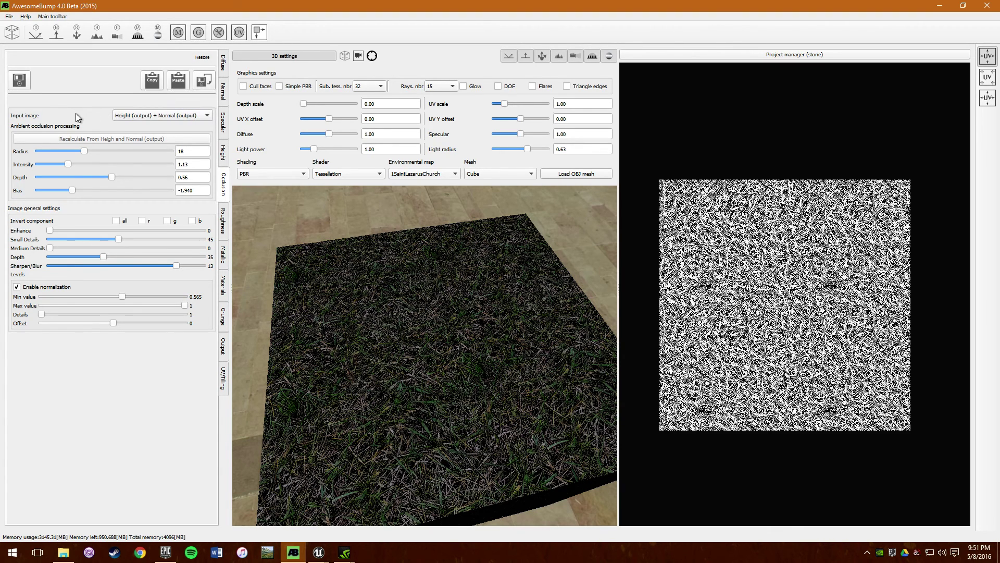
left_click(226, 59)
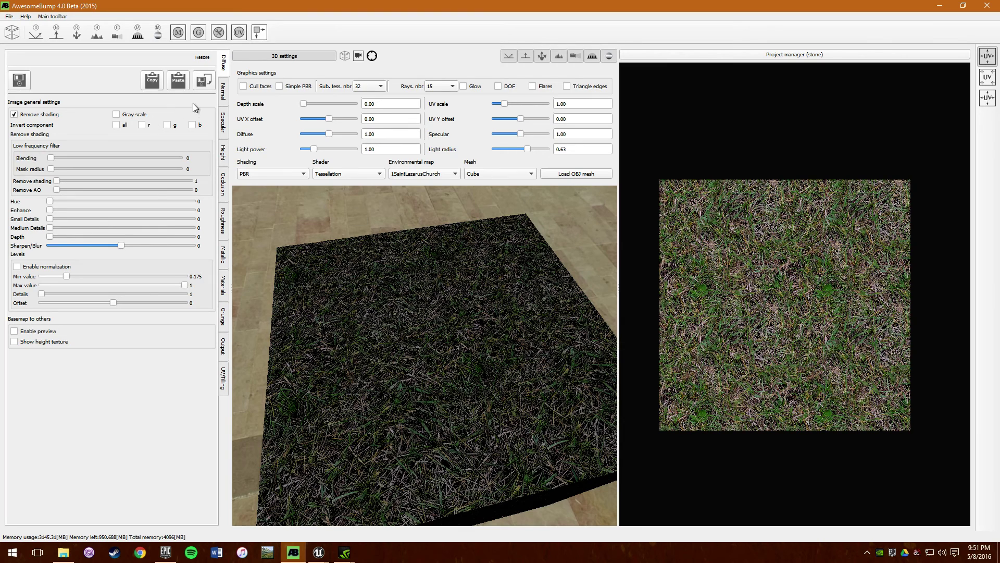
Step: Try Height (input) + Normal (input), Current image and Height (output) + Normal (output) as the occlusion map's input image
left_click(224, 185)
left_click(177, 115)
left_click(162, 106)
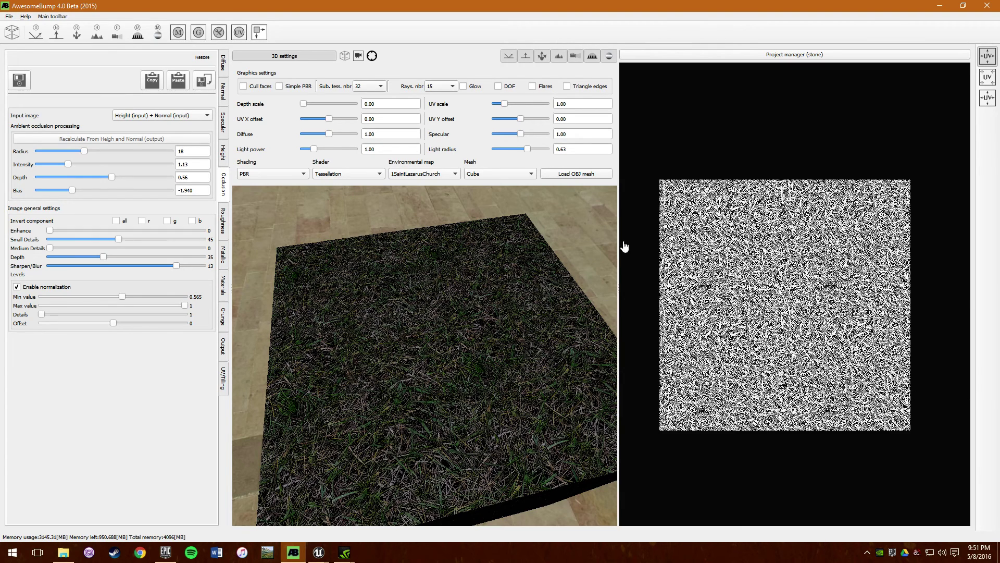
left_click(130, 117)
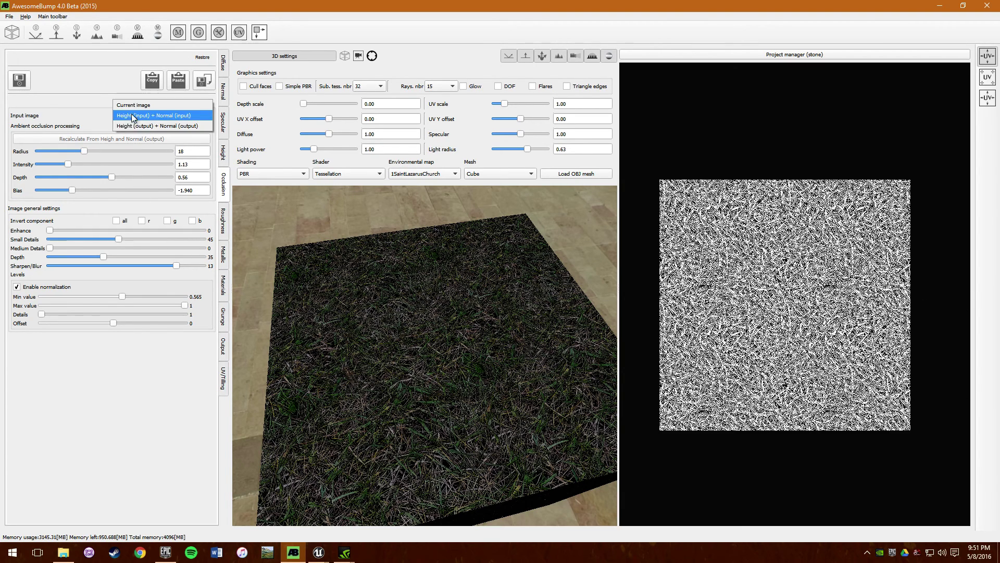
left_click(136, 105)
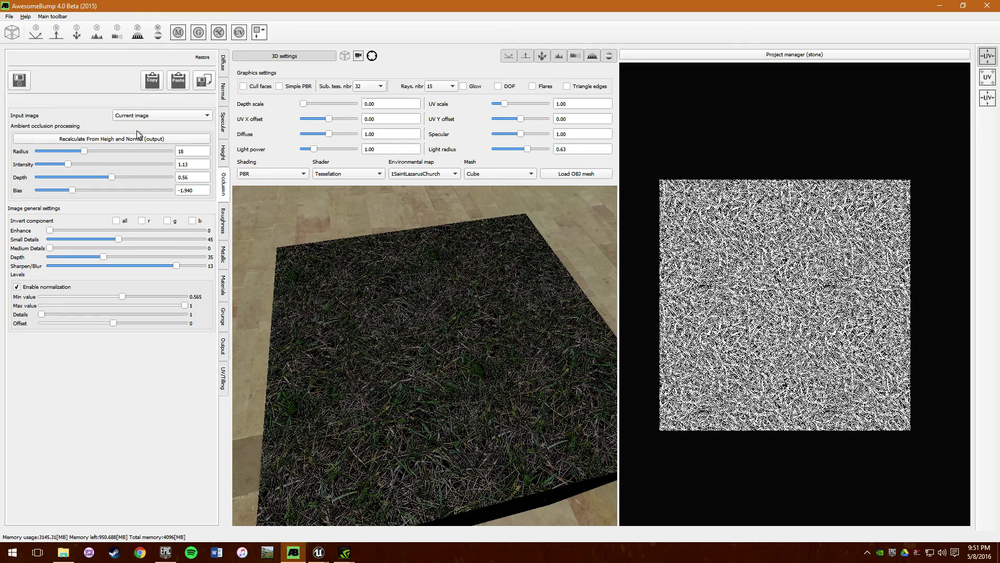
scroll(825, 308, "up", 5)
scroll(825, 308, "down", 5)
left_click(133, 117)
left_click(133, 127)
left_click(137, 116)
left_click(133, 126)
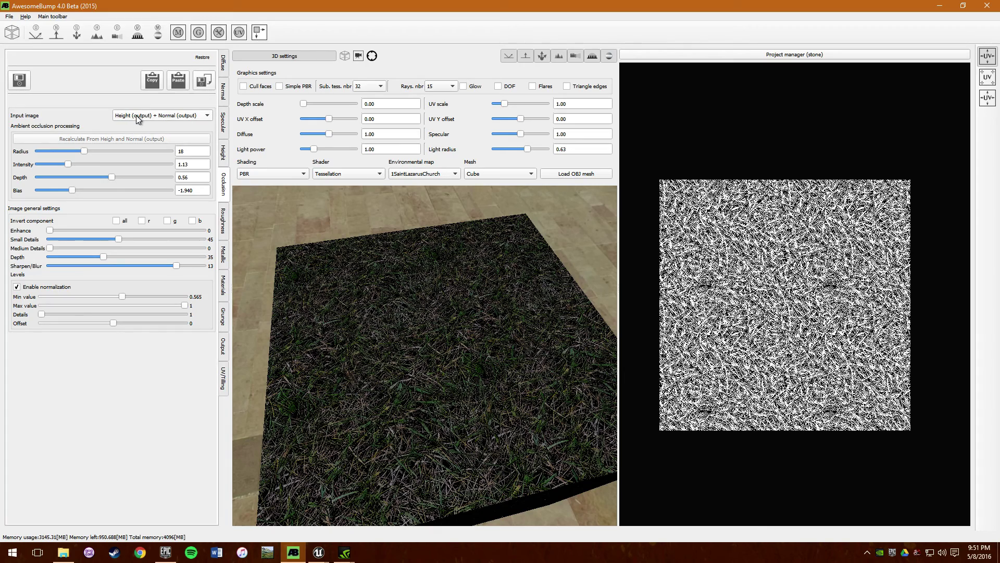
Step: Set the occlusion map's input image to Height (input) + Normal (input) and inspect the flat map's blade detail
left_click(138, 115)
left_click(145, 106)
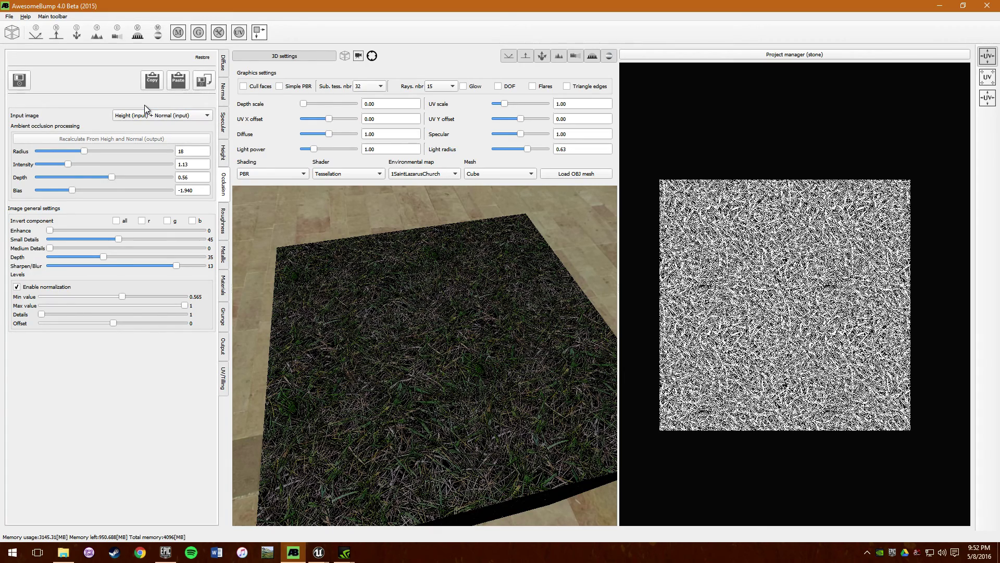
scroll(857, 298, "up", 3)
scroll(839, 283, "down", 2)
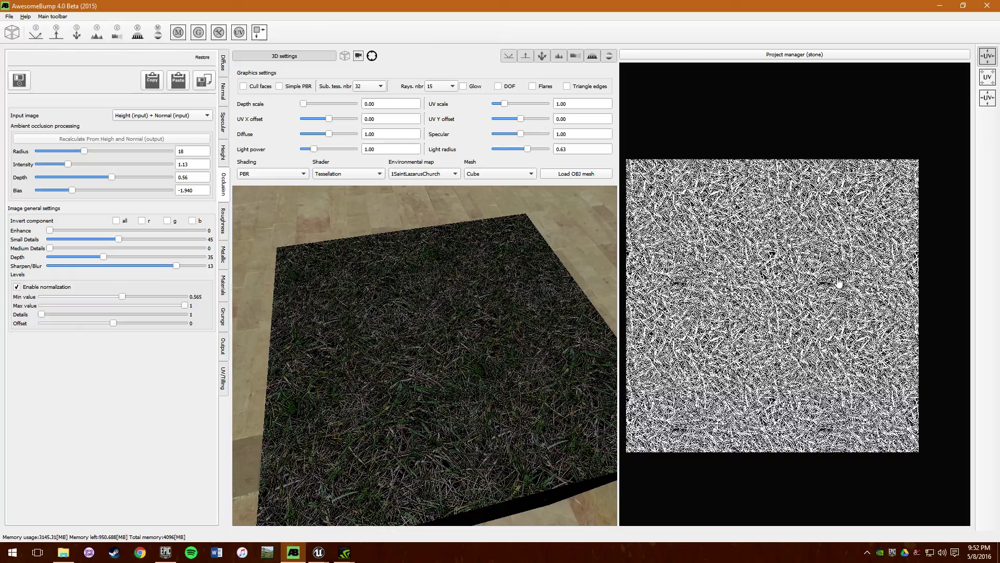
scroll(671, 259, "up", 4)
scroll(707, 305, "down", 2)
scroll(789, 312, "down", 1)
scroll(839, 315, "up", 4)
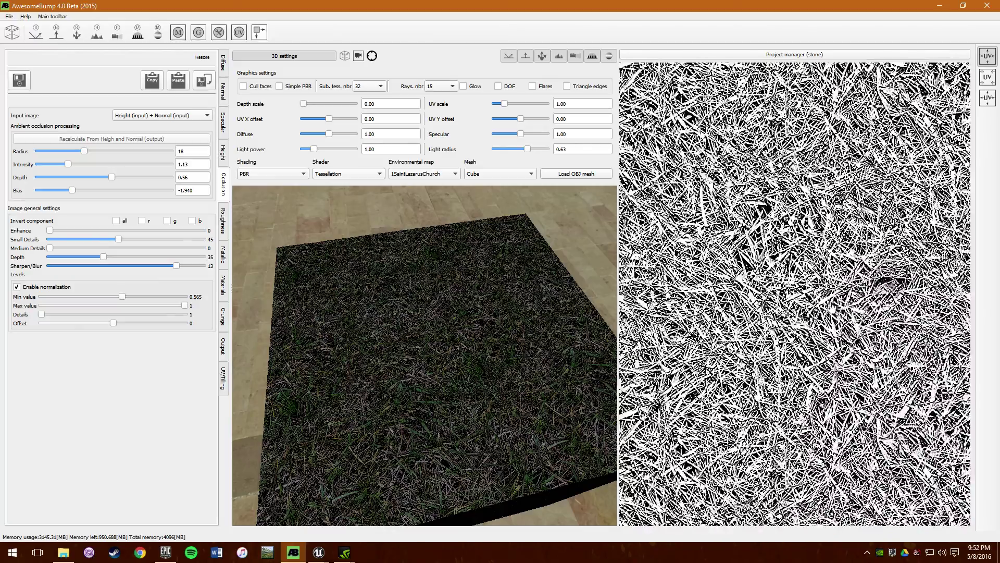
scroll(823, 311, "down", 5)
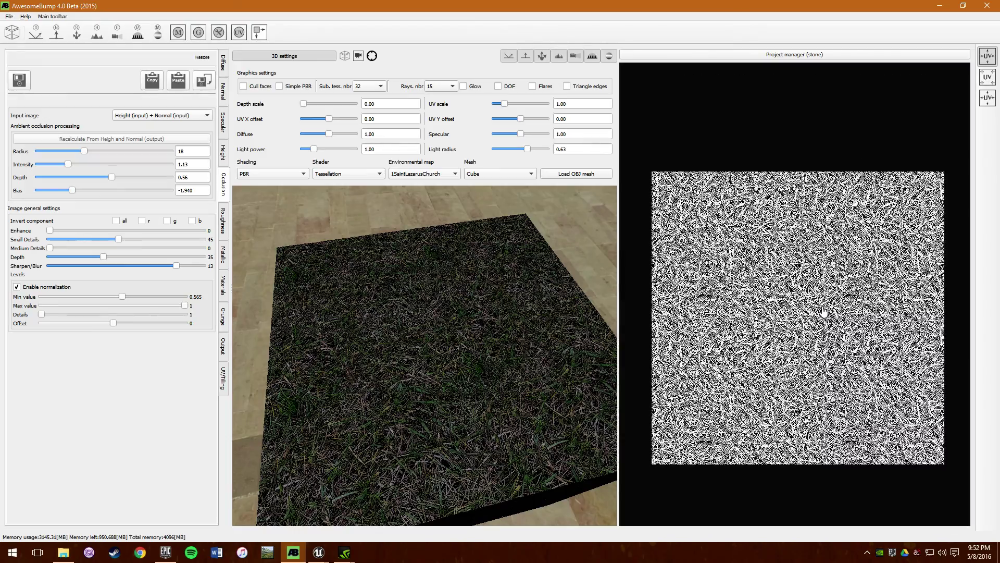
Step: Check the cube from a lower angle and save the occlusion map as grass_o
left_click_drag(398, 348, 334, 245)
left_click(203, 81)
type("grass_o")
key("Return")
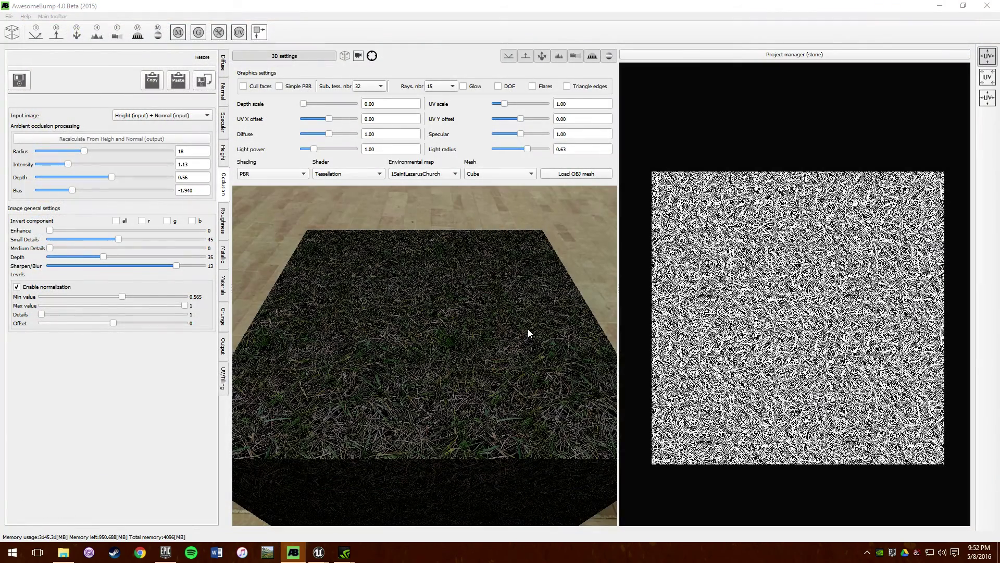
Step: Compare the roughness map and its color filter settings with the specular map
left_click(225, 229)
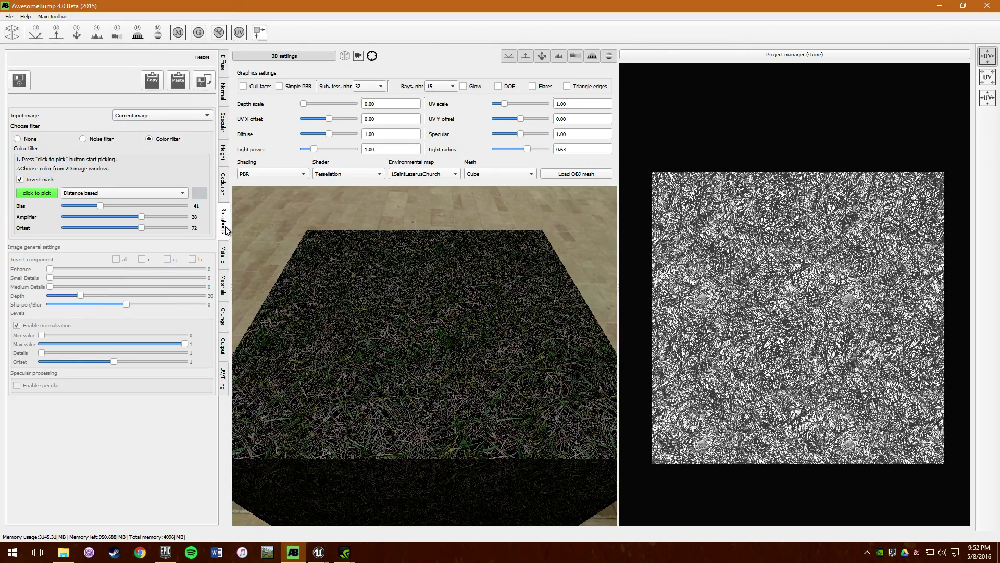
scroll(810, 329, "down", 5)
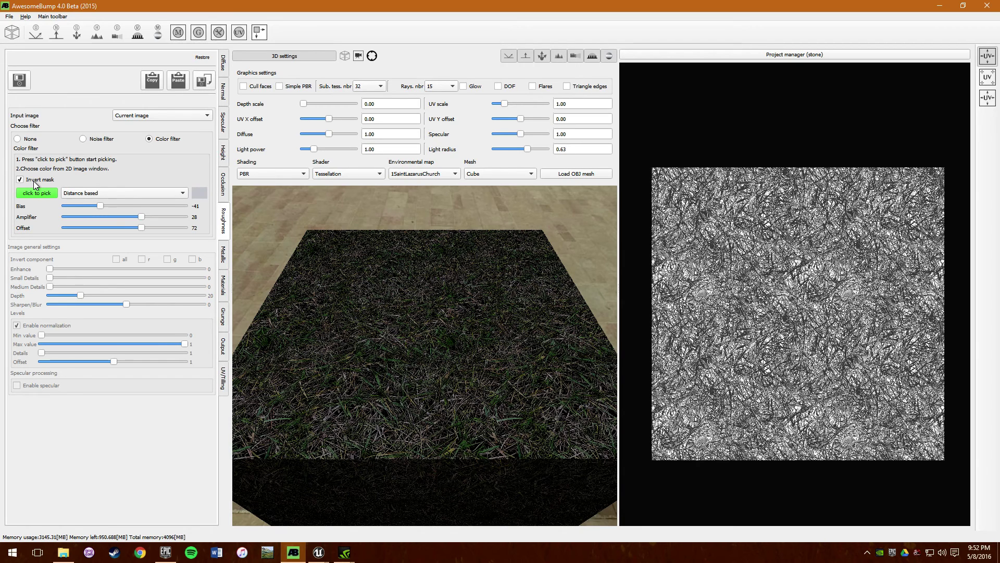
left_click(225, 121)
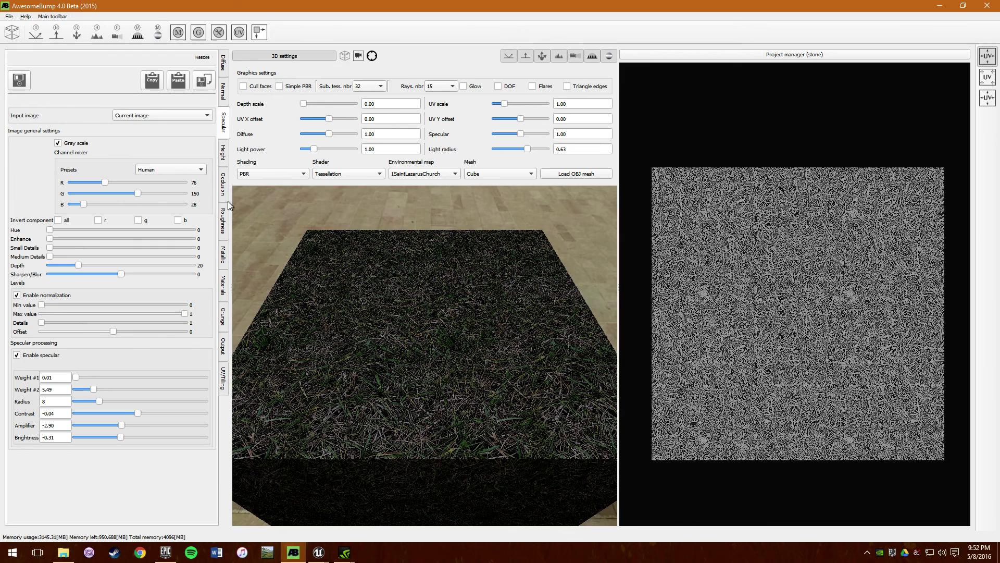
left_click(225, 229)
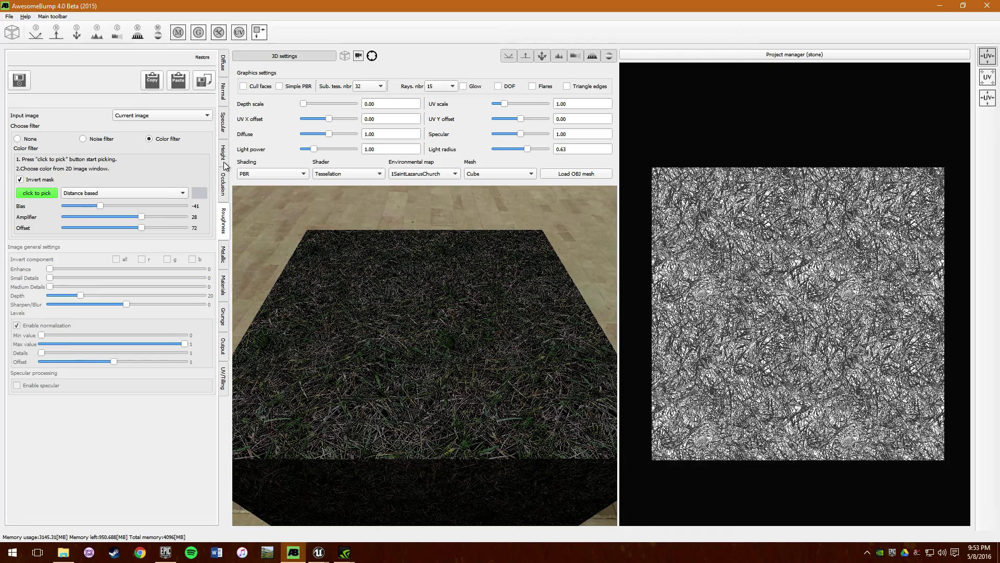
Step: Examine the flat roughness map's light and dark grass blades up close and as a whole
scroll(770, 288, "up", 3)
scroll(769, 288, "down", 1)
scroll(768, 289, "down", 3)
scroll(766, 289, "up", 4)
scroll(760, 289, "down", 5)
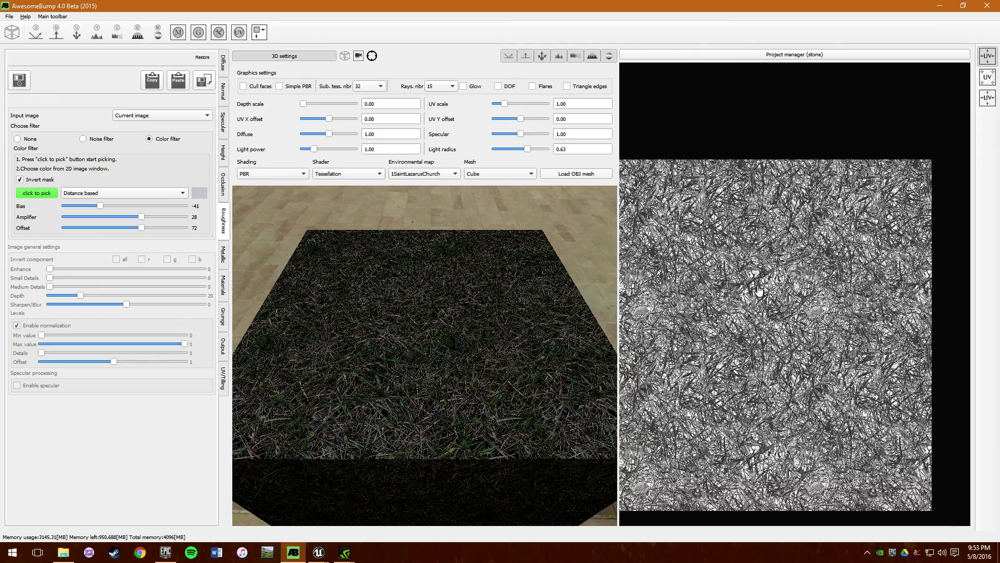
scroll(675, 304, "up", 5)
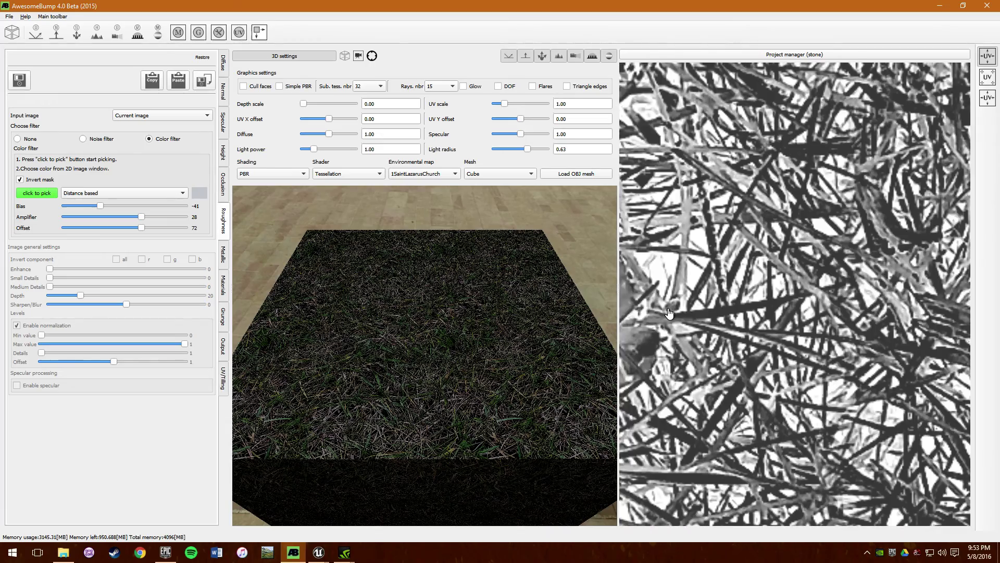
scroll(670, 312, "down", 6)
left_click_drag(730, 306, 772, 290)
scroll(771, 289, "up", 2)
left_click_drag(781, 333, 817, 304)
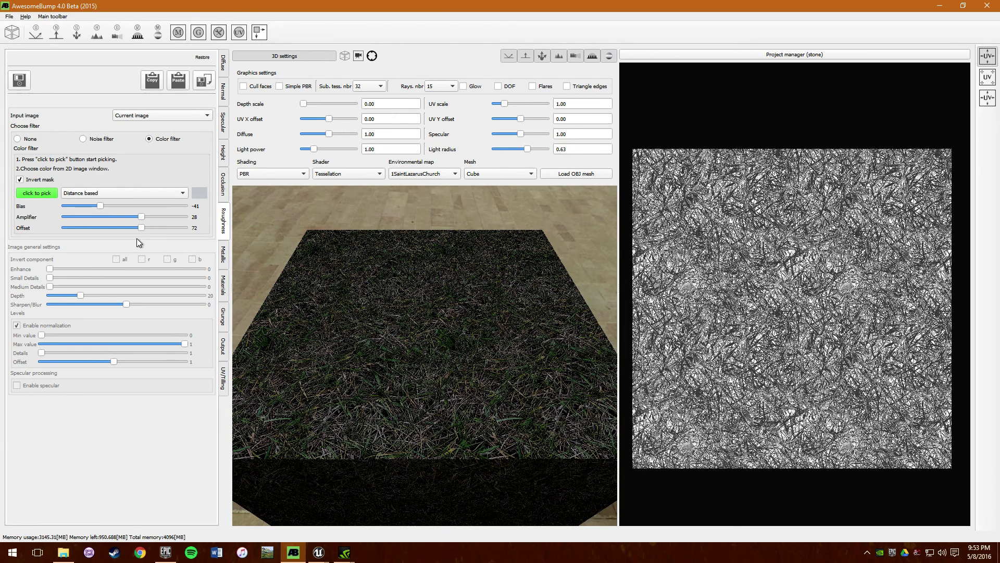
Step: Turn off mask inversion in the roughness map's color filter and check the grass on the cube
left_click(20, 179)
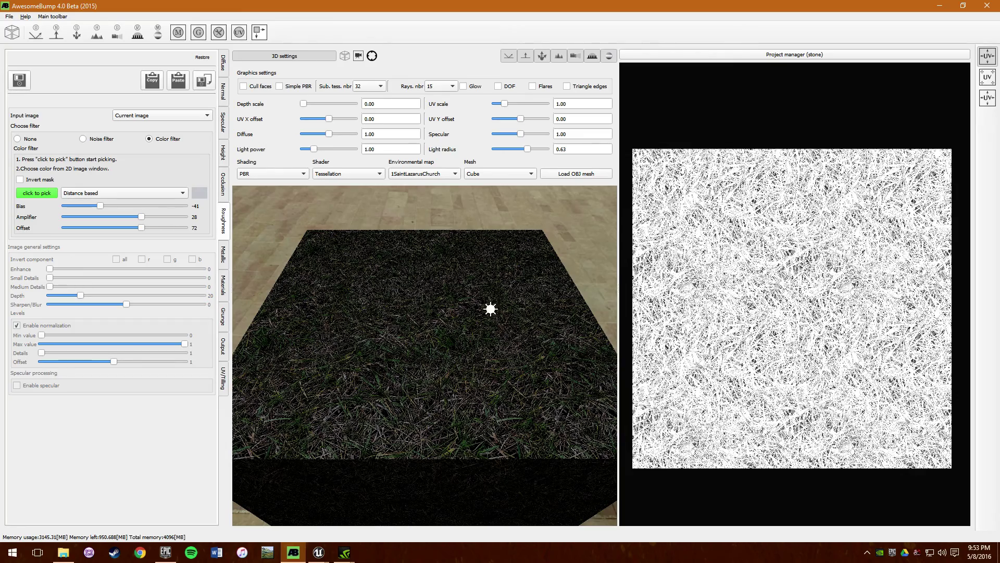
left_click_drag(447, 275, 450, 410)
scroll(765, 297, "up", 5)
scroll(764, 297, "down", 7)
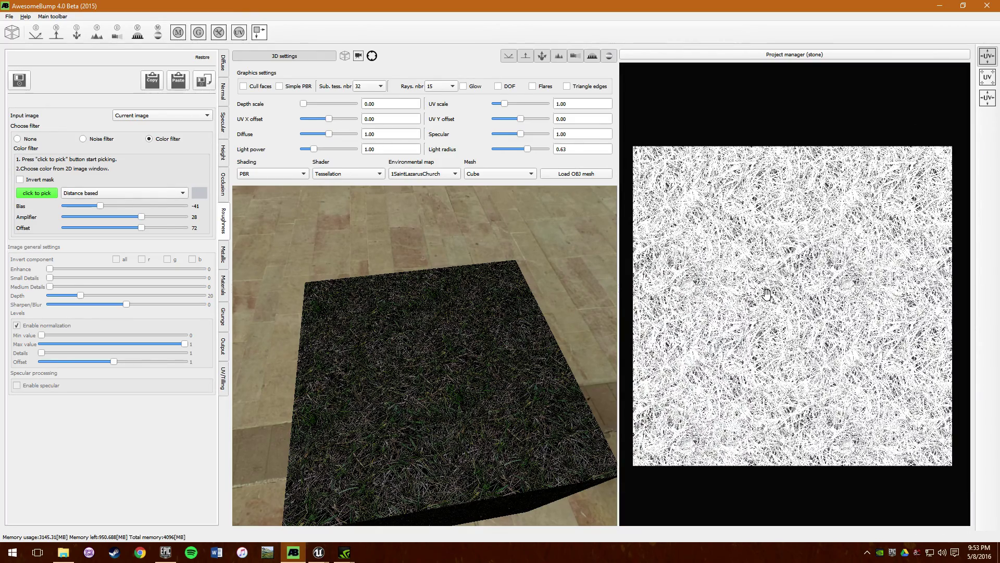
Step: Examine the non-inverted roughness map's white blades and dark gaps up close and over the whole tile
scroll(776, 287, "up", 6)
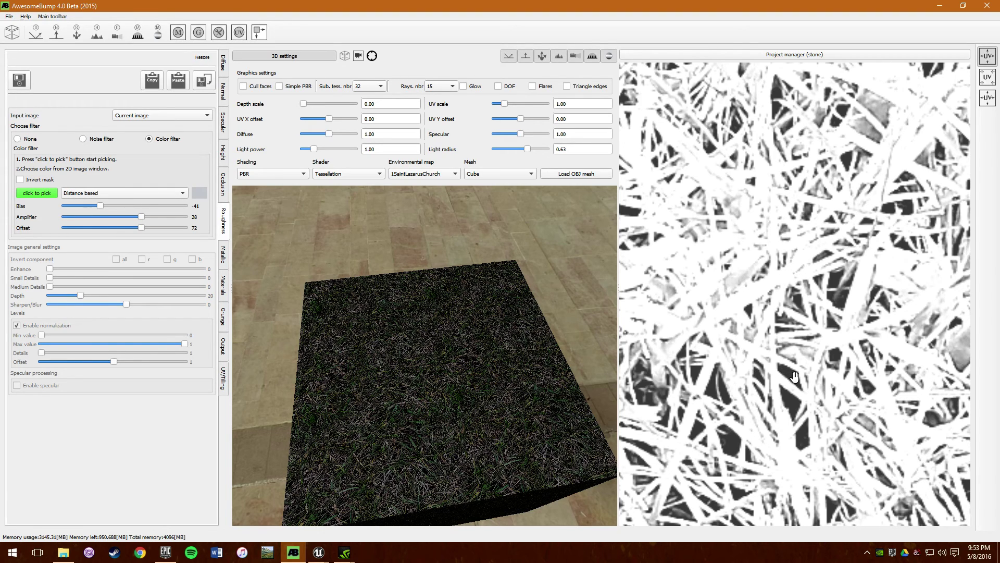
scroll(794, 376, "down", 5)
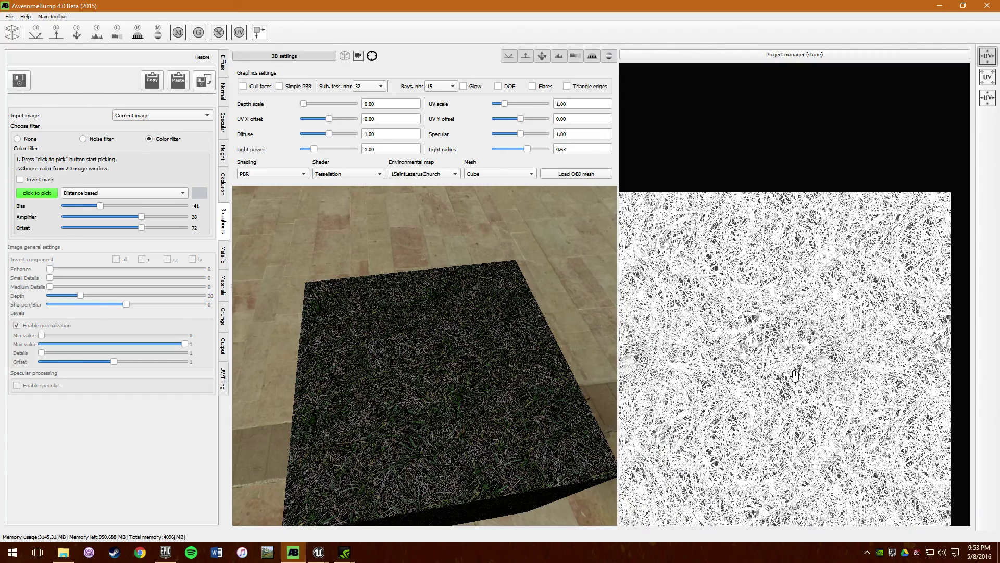
scroll(694, 250, "up", 3)
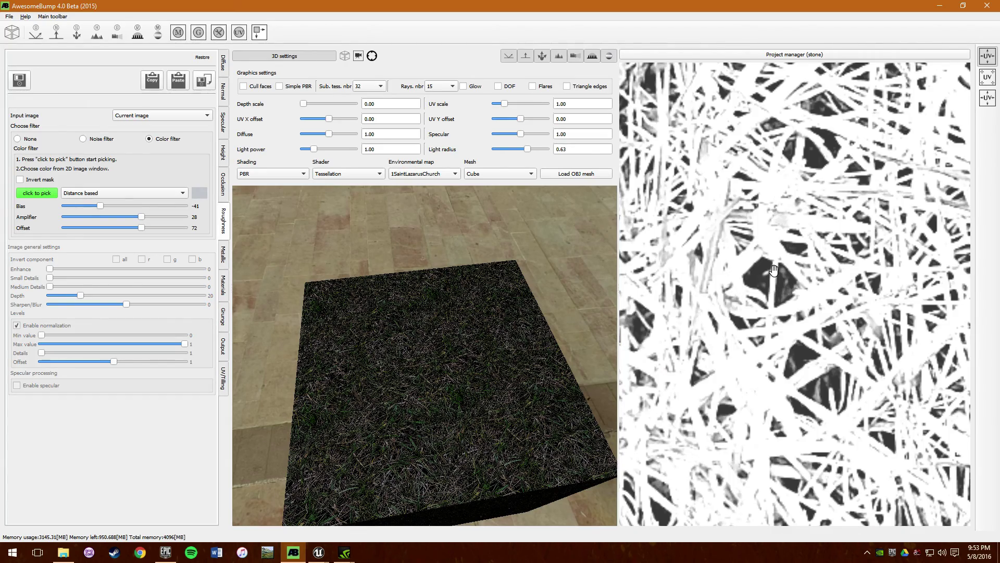
scroll(774, 270, "down", 3)
scroll(774, 270, "down", 3)
scroll(833, 334, "up", 1)
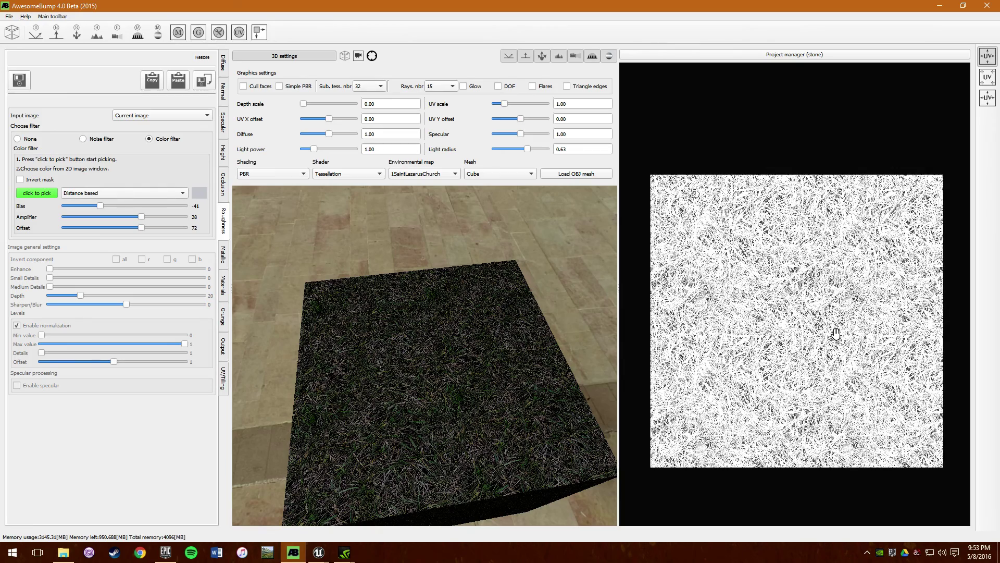
scroll(807, 328, "up", 2)
scroll(807, 317, "down", 1)
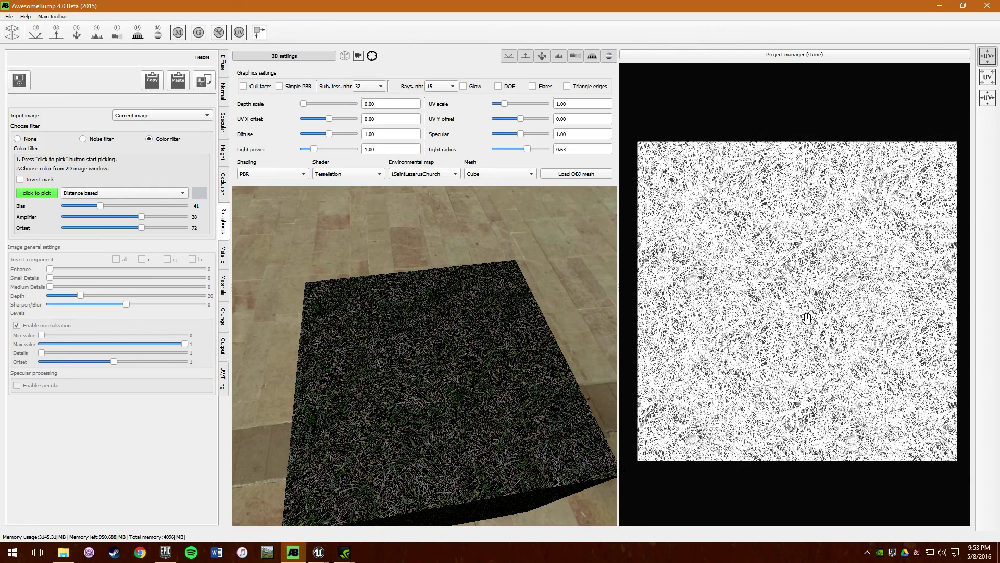
Step: Turn mask inversion back on in the roughness map's color filter and inspect the flat map's blades at different magnifications
left_click(42, 181)
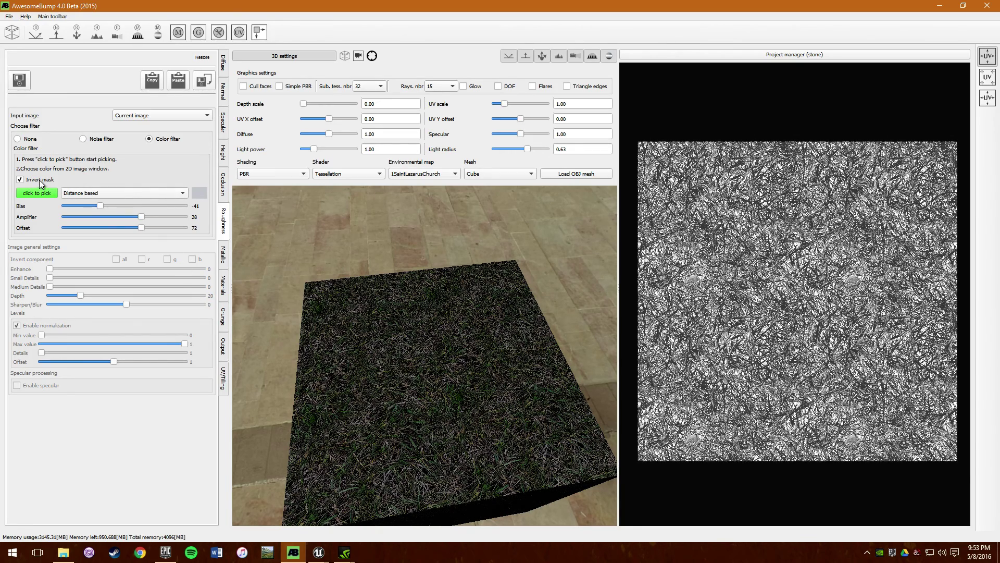
scroll(790, 230, "up", 5)
scroll(835, 284, "up", 3)
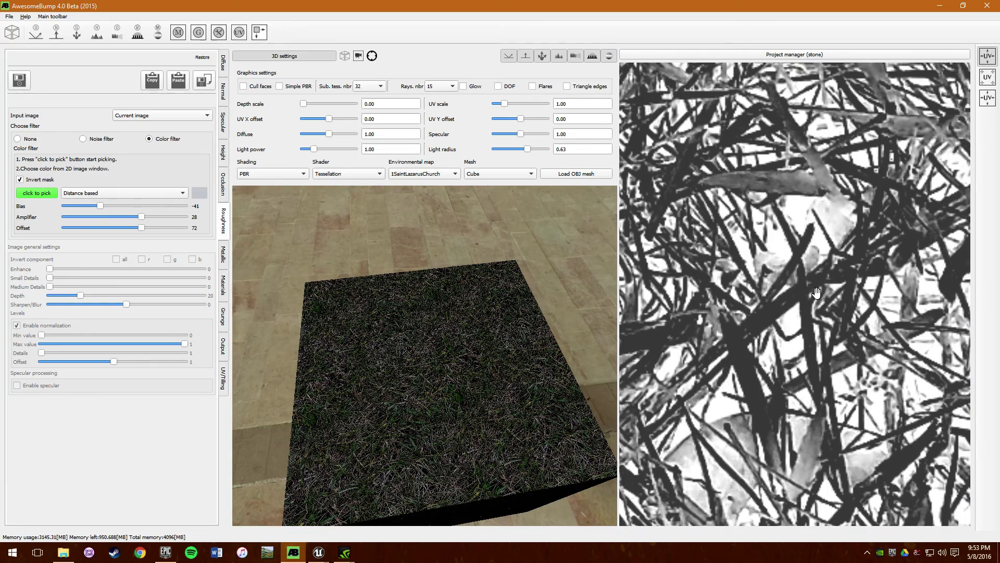
scroll(799, 299, "down", 3)
scroll(800, 301, "down", 2)
scroll(800, 301, "up", 4)
scroll(792, 309, "down", 6)
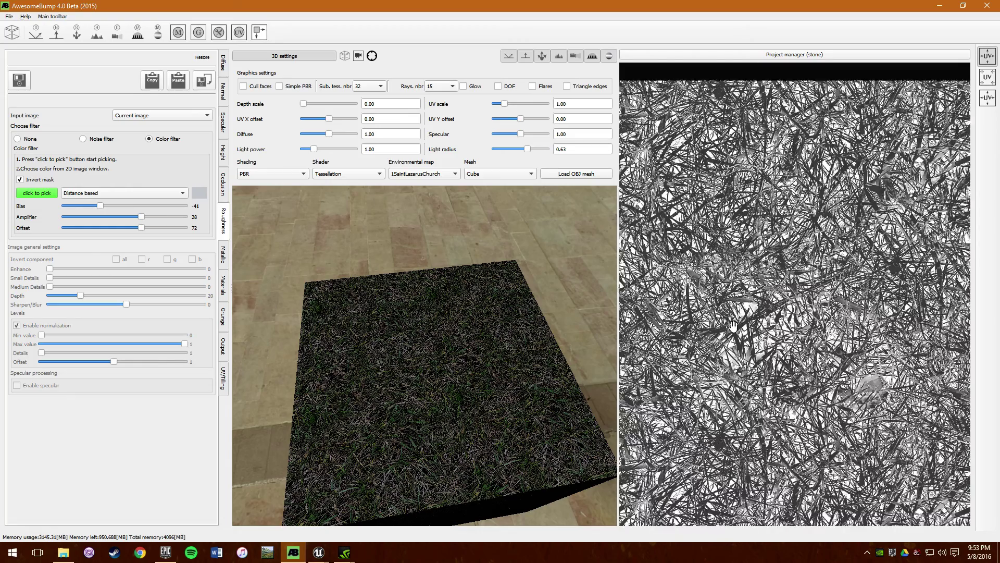
scroll(733, 331, "up", 1)
Step: Check the grass on the cube near and far, and set the roughness color filter's bias to -65
scroll(440, 382, "up", 5)
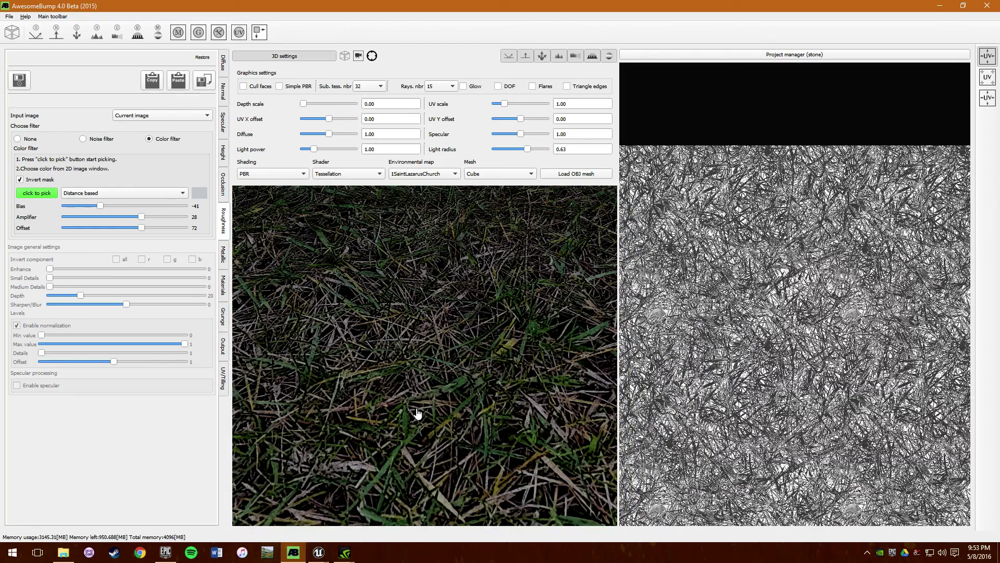
scroll(418, 413, "down", 3)
scroll(417, 413, "up", 3)
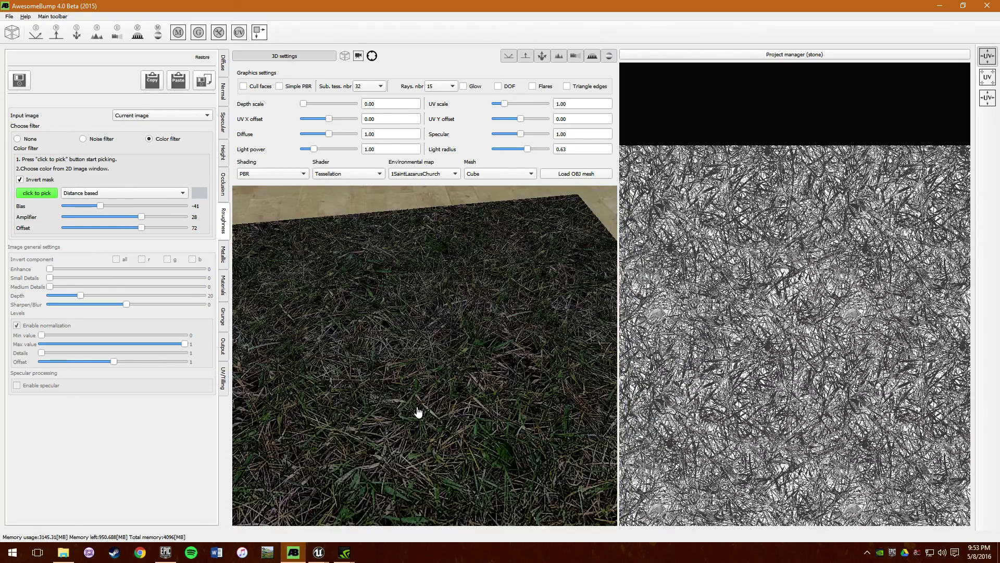
scroll(418, 409, "down", 3)
scroll(418, 409, "up", 3)
scroll(417, 411, "down", 3)
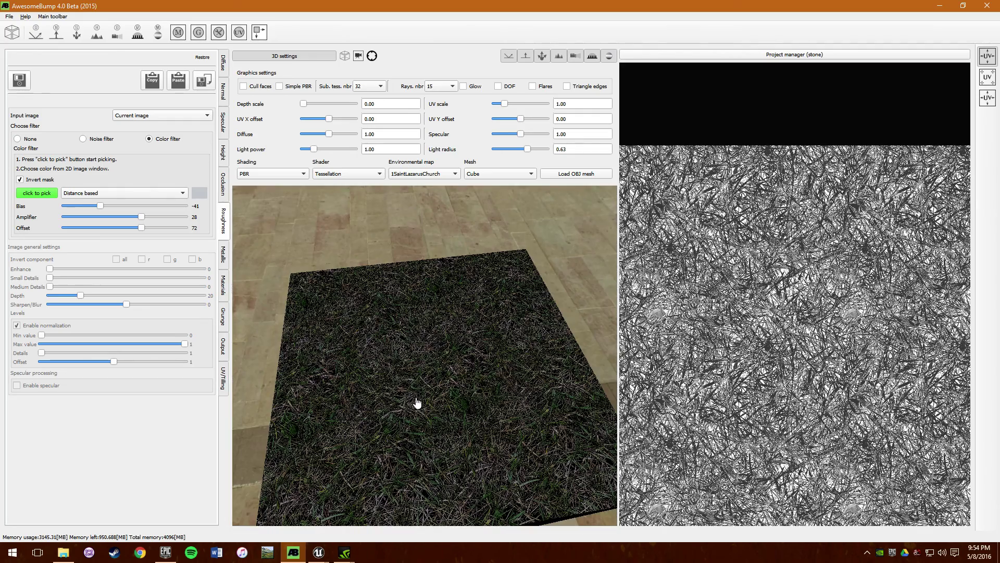
mouse_move(104, 205)
left_mouse_down()
mouse_move(115, 205)
mouse_move(87, 204)
left_mouse_up()
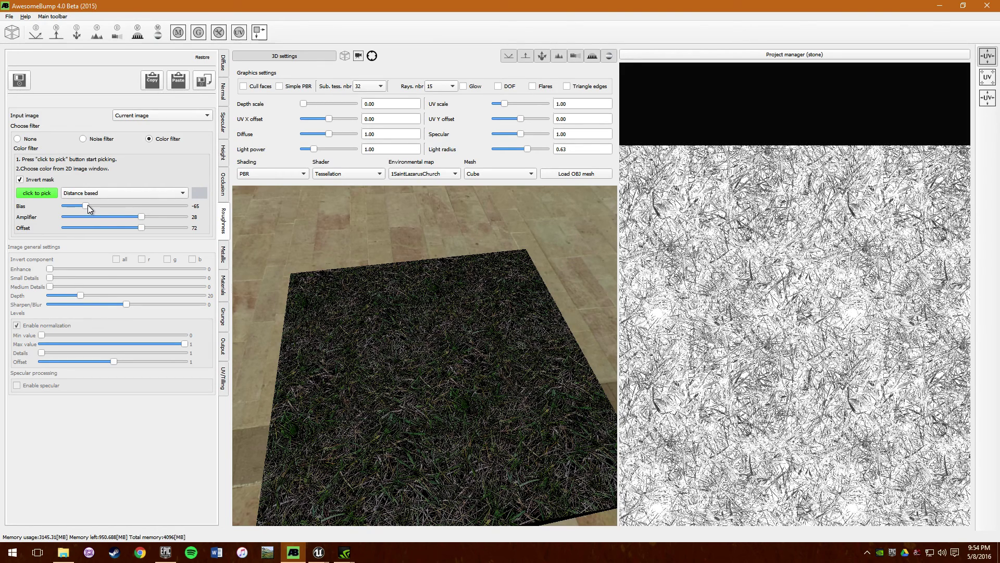
Step: Try the Angle based (#1) and Angle based (#2) methods in the roughness color filter and return to Distance based
left_click(129, 193)
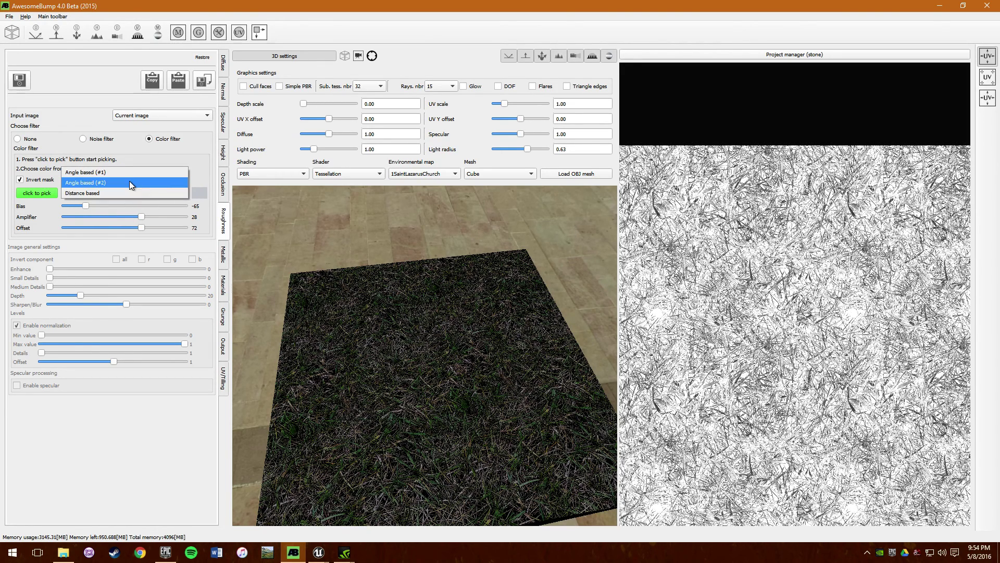
left_click(130, 180)
left_click(128, 192)
left_click(131, 183)
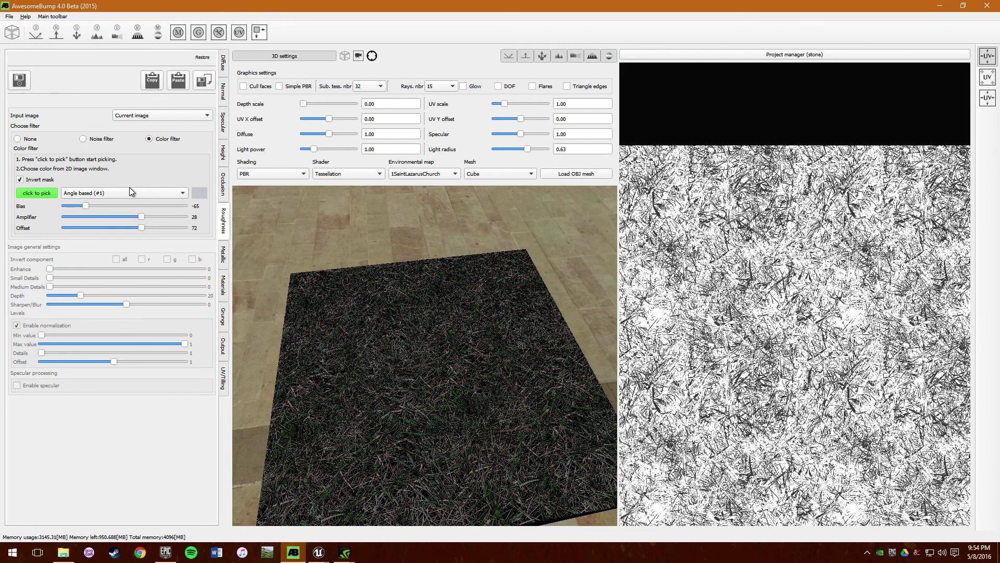
left_click(127, 191)
left_click(120, 204)
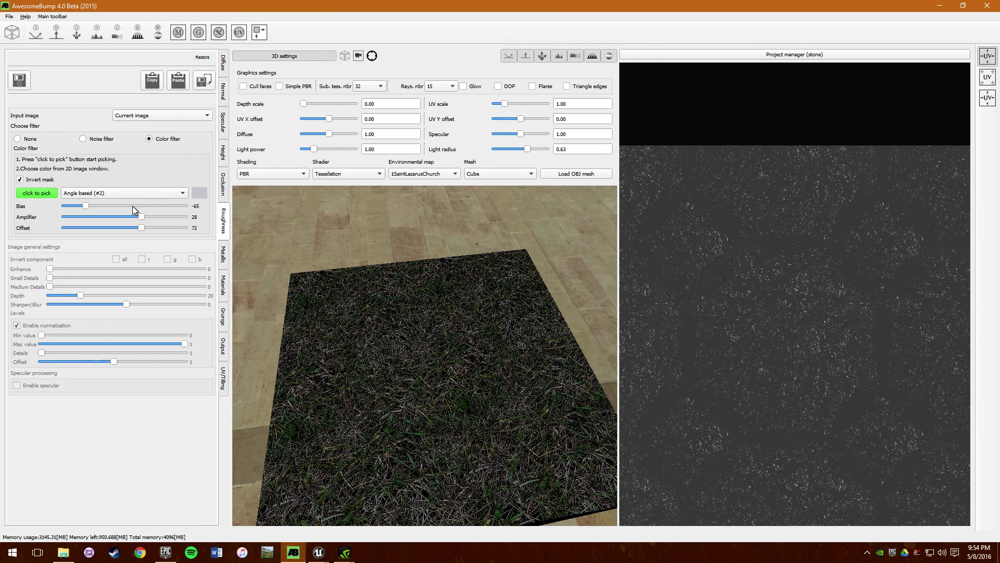
left_click(129, 192)
left_click(117, 183)
left_click(112, 191)
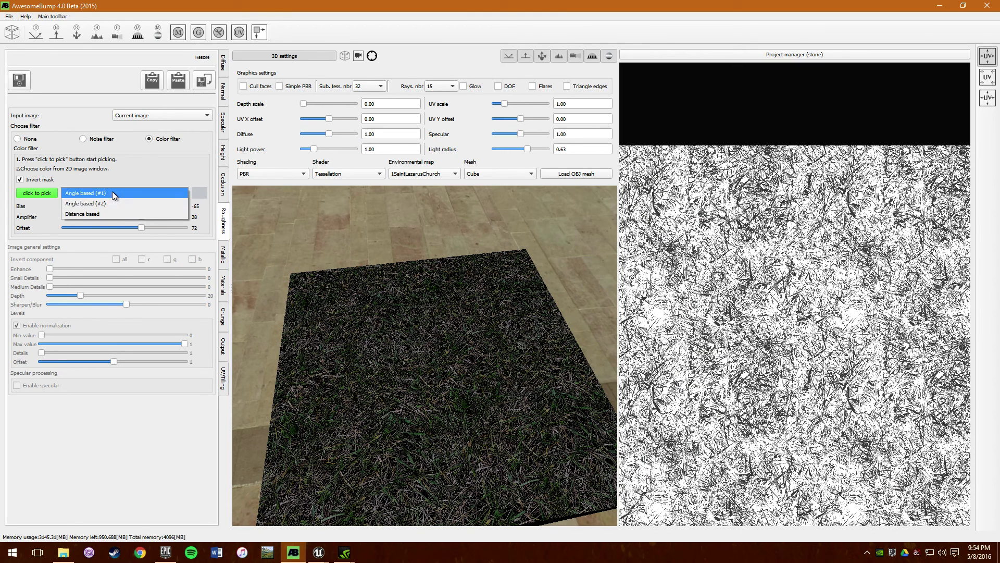
left_click(111, 212)
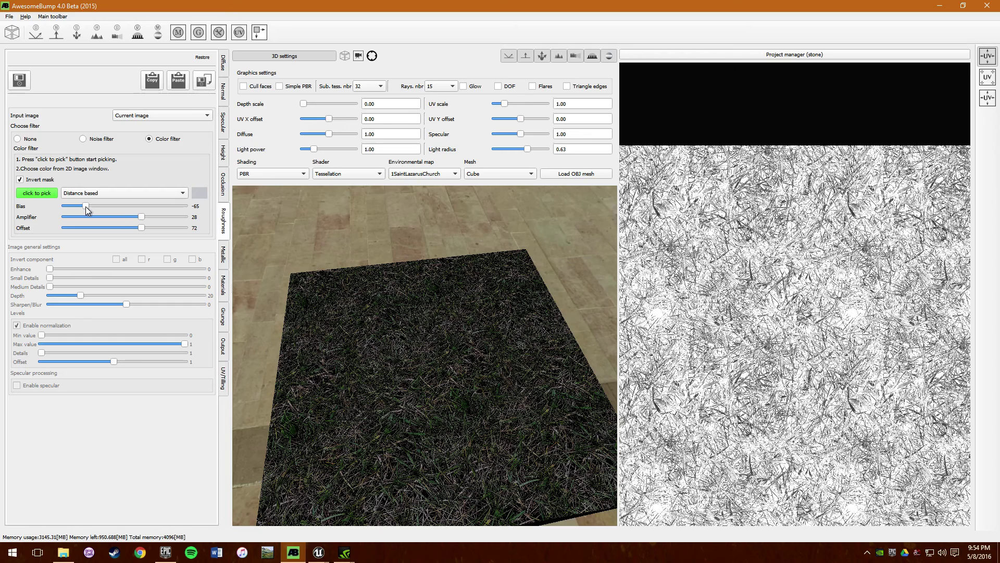
Step: Set the roughness color filter's amplifier to 29 and offset to 166, checking the blades on the flat map
left_click_drag(141, 216, 164, 227)
scroll(844, 272, "up", 2)
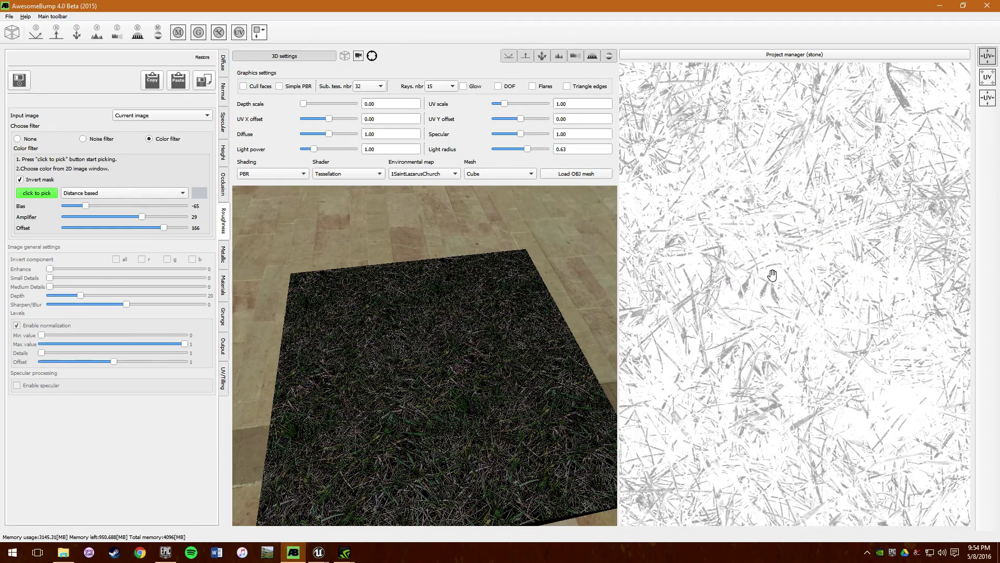
scroll(693, 338, "up", 2)
scroll(719, 306, "down", 3)
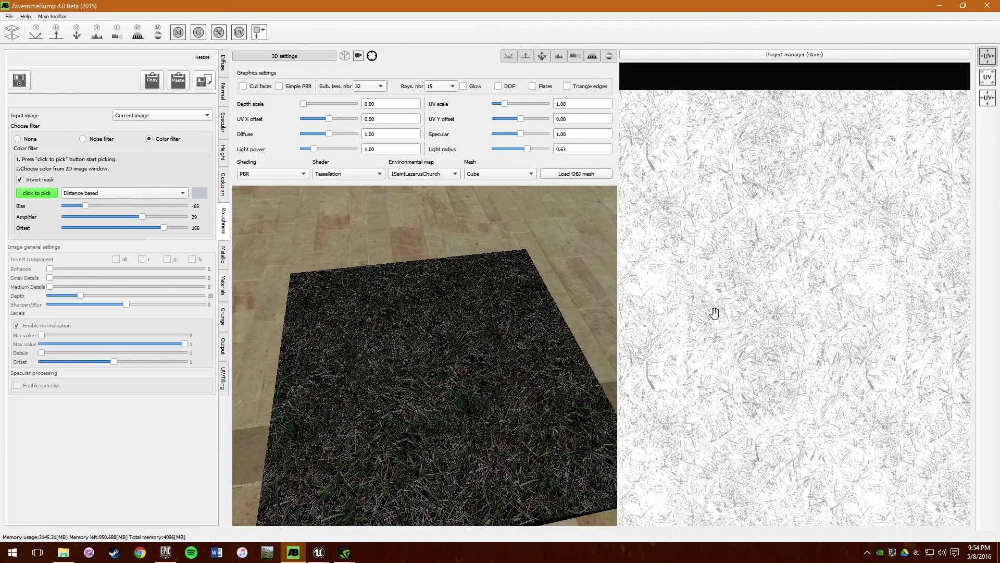
scroll(786, 358, "up", 5)
Step: Examine different areas of the lightened roughness map up close, and bring the whole tile into view
left_click_drag(841, 277, 855, 516)
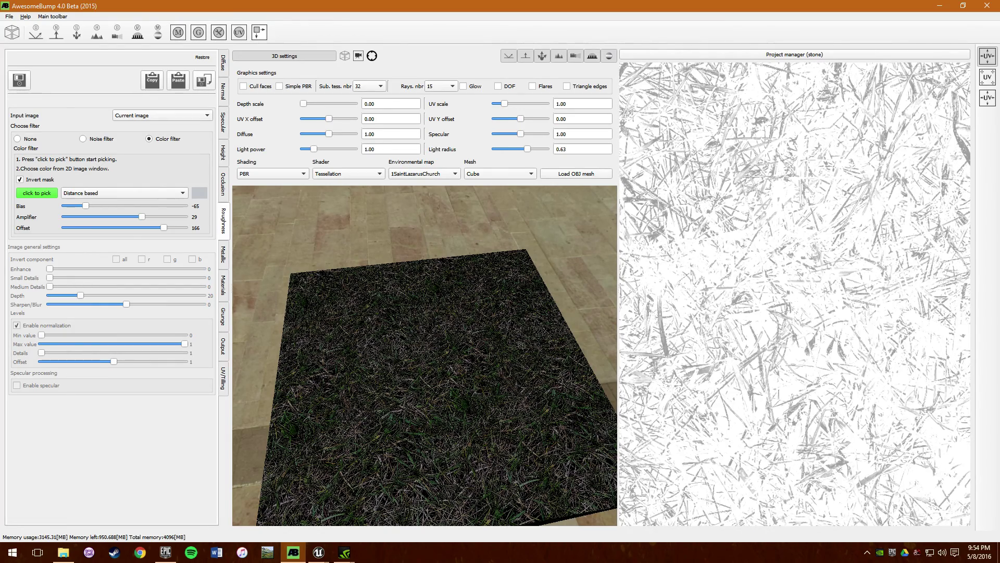
left_click_drag(714, 352, 849, 228)
scroll(828, 192, "down", 5)
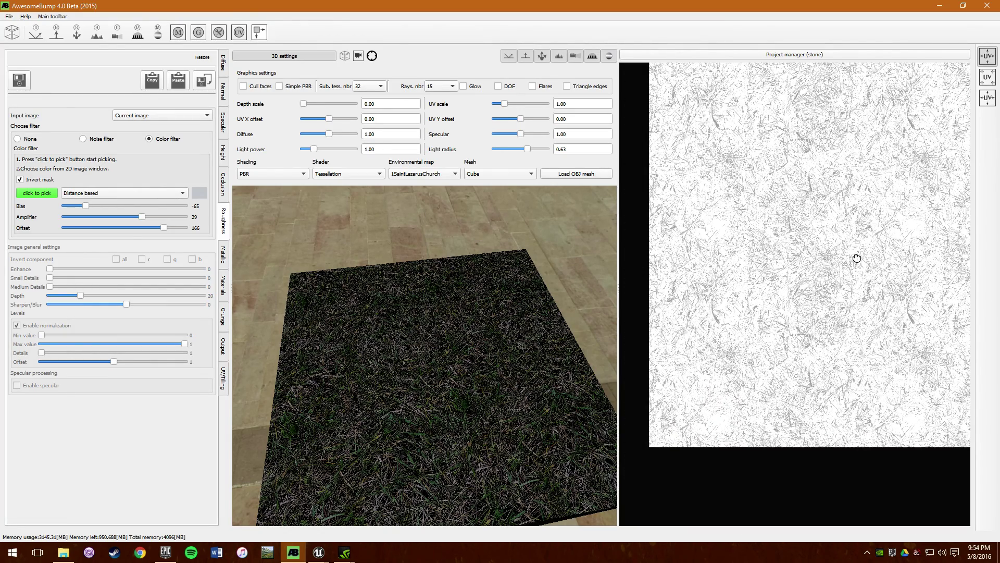
scroll(834, 270, "up", 2)
scroll(851, 305, "down", 3)
left_click_drag(859, 241, 792, 270)
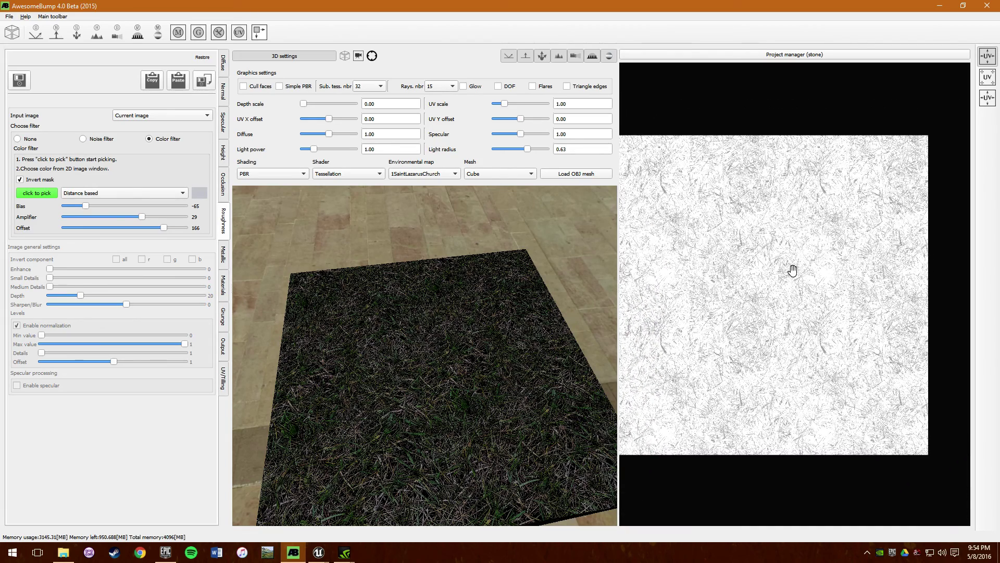
scroll(824, 376, "up", 1)
left_click_drag(782, 347, 821, 337)
scroll(816, 335, "down", 1)
left_click_drag(812, 253, 808, 276)
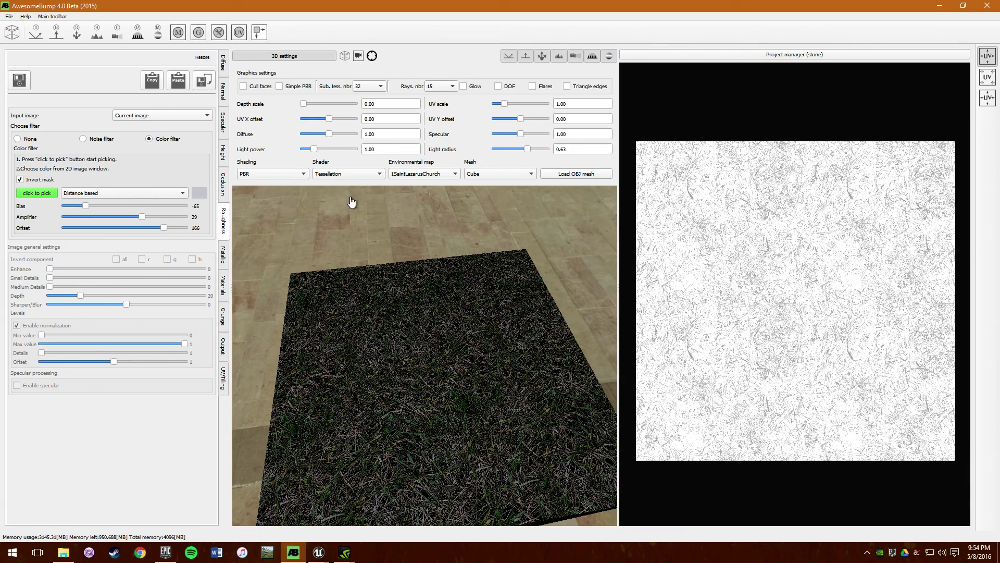
Step: Save the roughness map as grass_r in the grassTexture folder
left_click(204, 82)
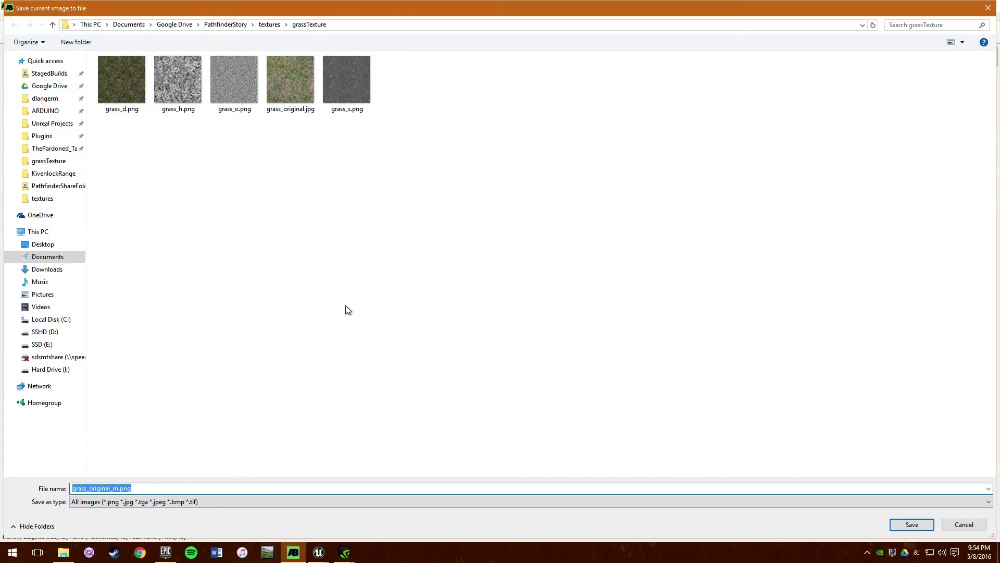
type("grass_r")
key("Return")
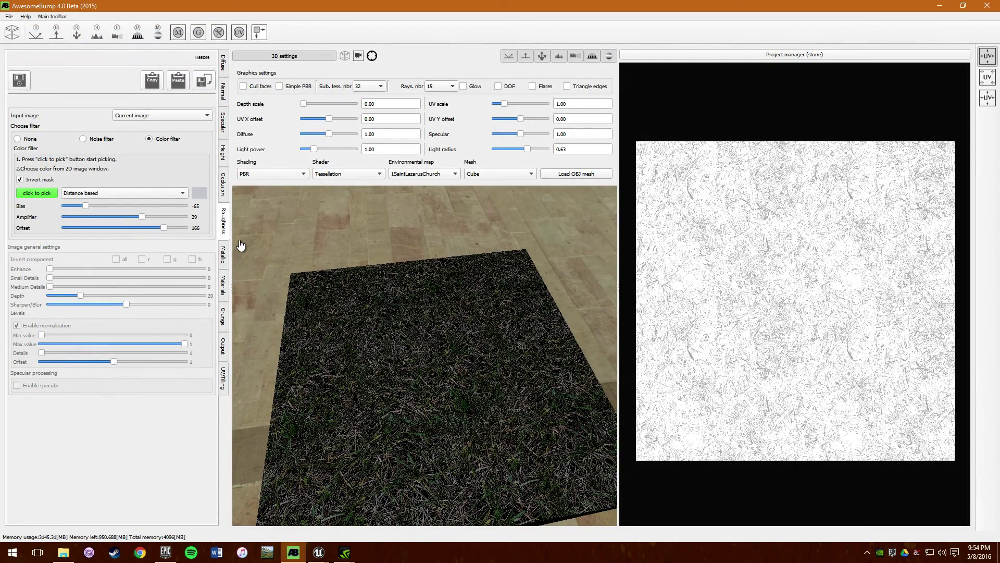
Step: Show the metallic map and examine its grass blades up close and as a whole
left_click(224, 256)
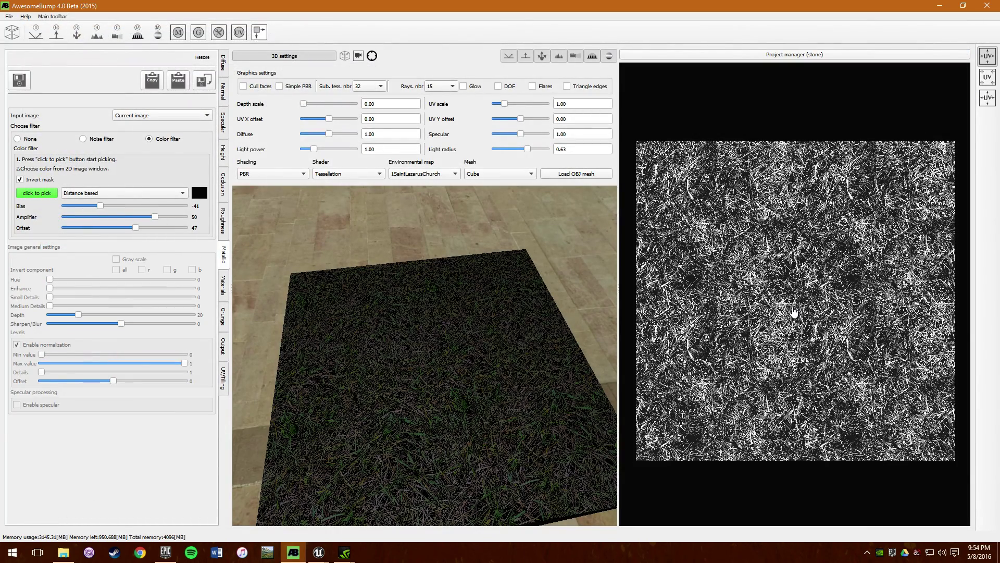
scroll(795, 312, "up", 3)
left_click_drag(778, 215, 774, 262)
scroll(774, 262, "up", 2)
scroll(775, 262, "down", 4)
left_click_drag(756, 334, 747, 274)
scroll(748, 274, "down", 4)
left_click_drag(787, 233, 803, 275)
scroll(802, 275, "down", 1)
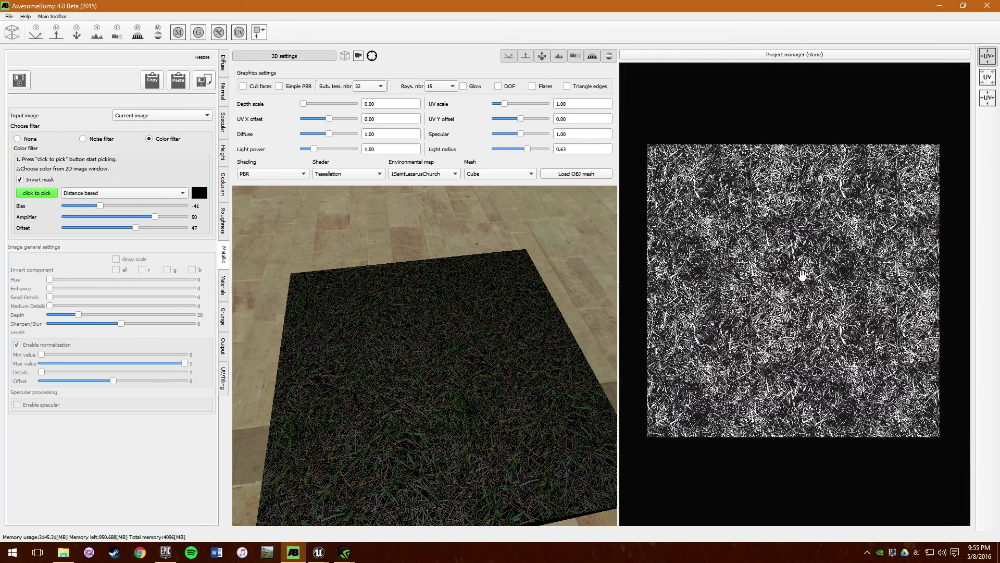
Step: Compare the metallic map under the noise filter and the color filter, with and without mask inversion, checking the cube
left_click(101, 139)
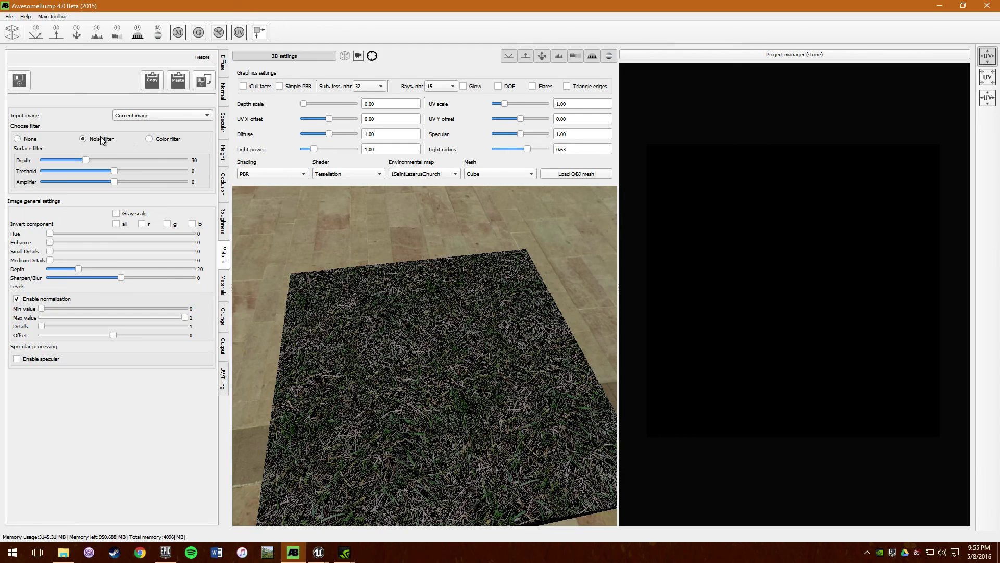
left_click(168, 140)
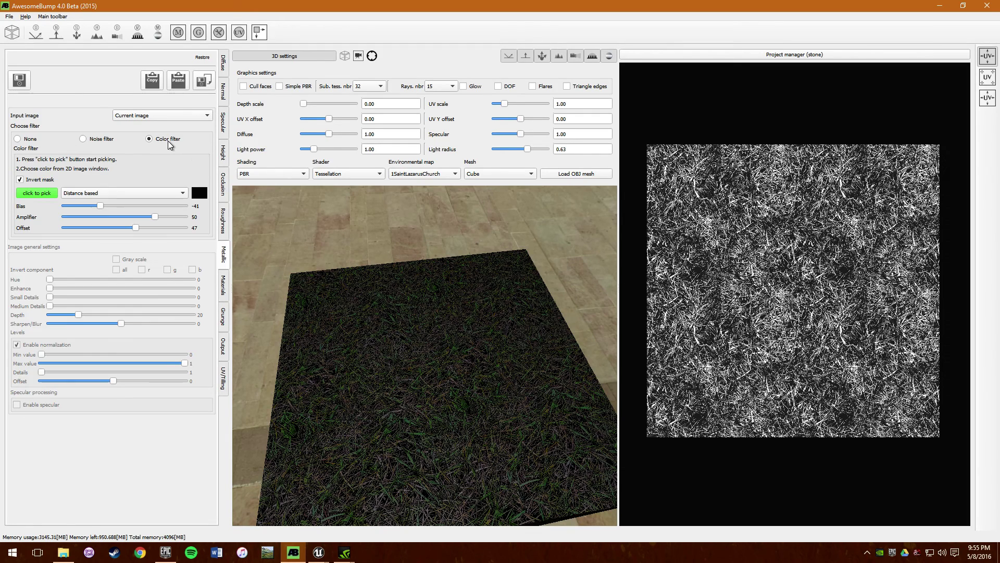
left_click(41, 182)
left_click(42, 182)
left_click(41, 182)
left_click(41, 182)
left_click(41, 182)
scroll(449, 441, "up", 5)
scroll(449, 441, "down", 6)
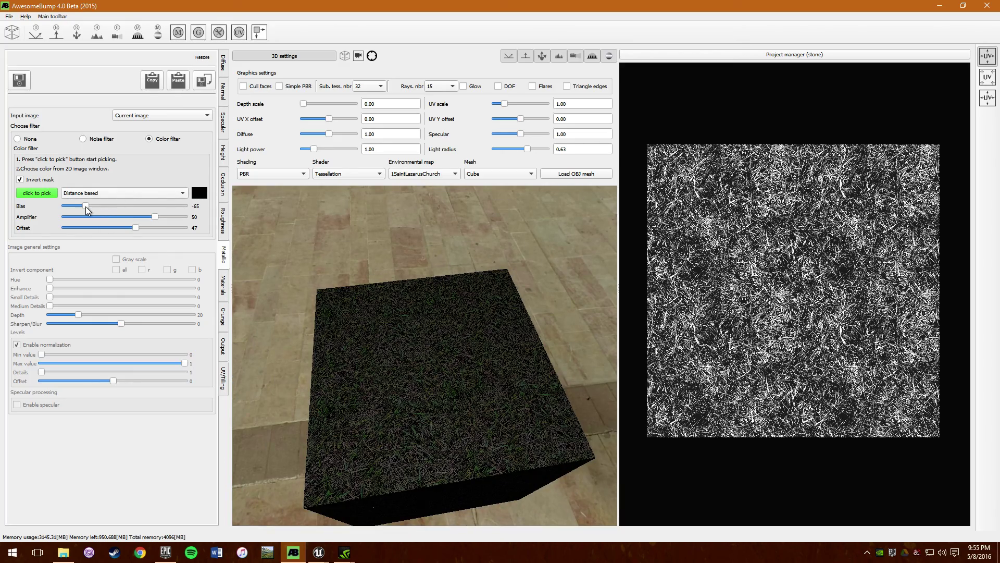
Step: Try several metallic color filter levels, ending with bias 2, amplifier -29 and offset 33
left_click_drag(86, 206, 114, 233)
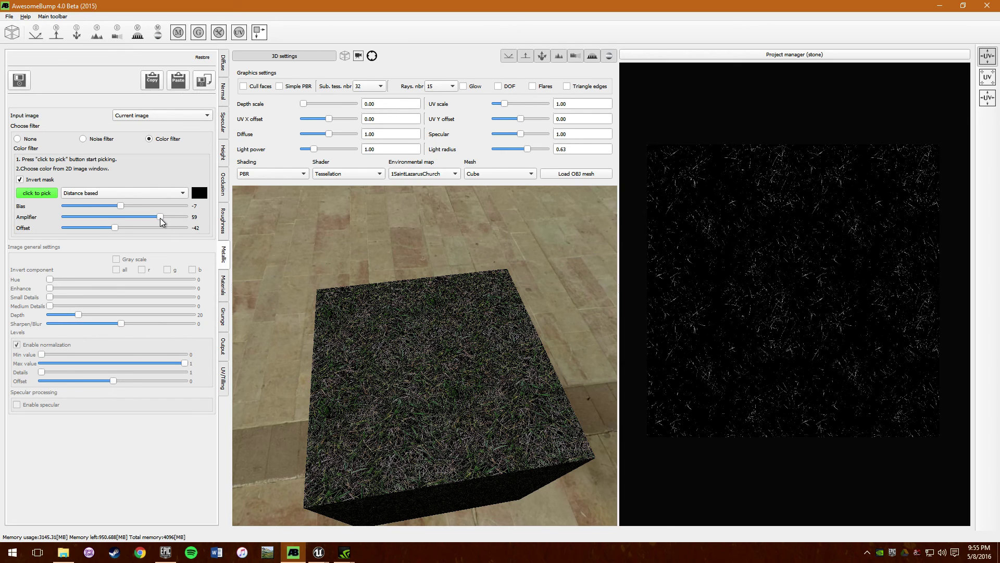
left_click_drag(149, 222, 100, 228)
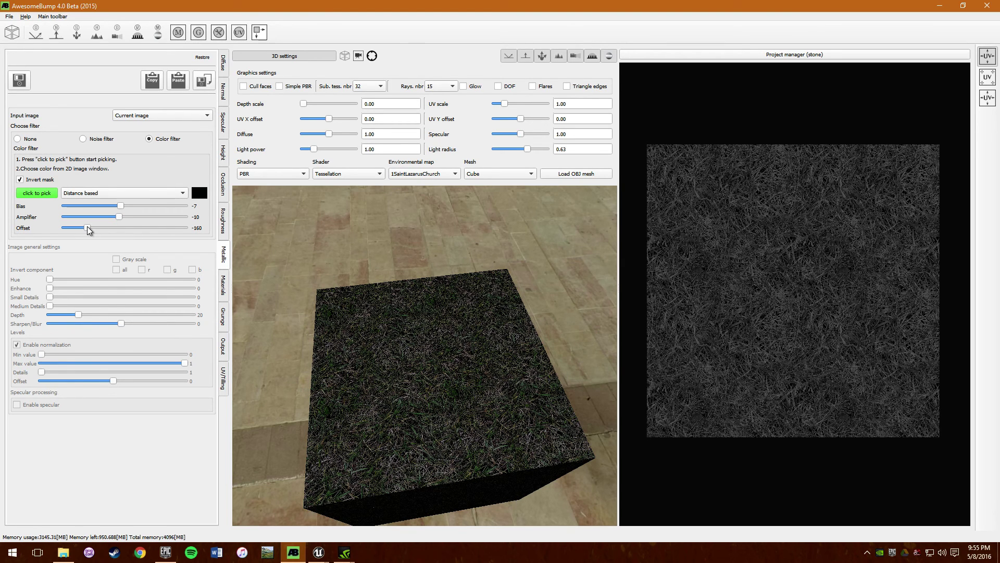
mouse_move(121, 206)
left_mouse_down()
mouse_move(107, 207)
mouse_move(130, 207)
mouse_move(108, 218)
mouse_move(133, 221)
left_mouse_up()
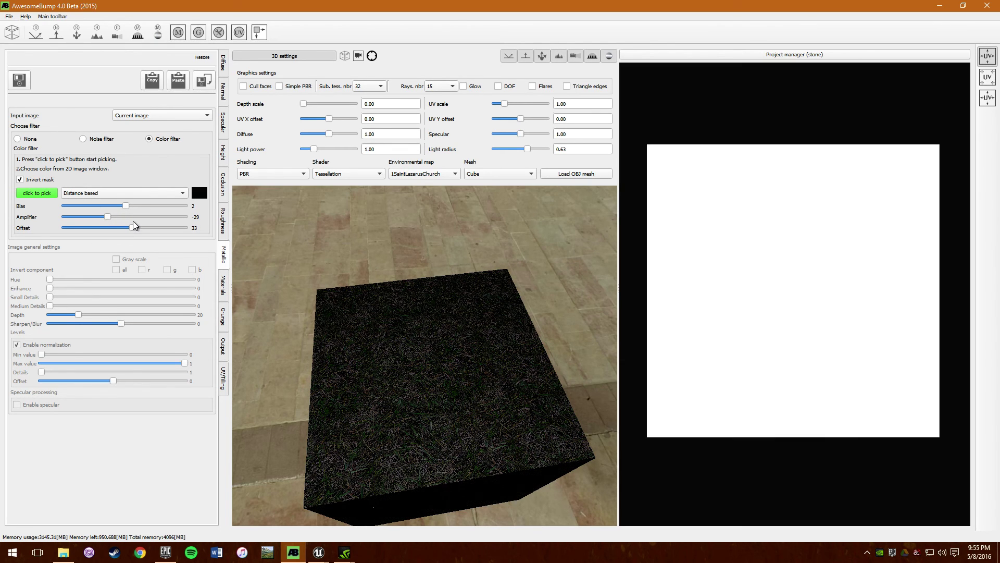
Step: Turn off mask inversion for the metallic map and set its color filter's bias to -66, amplifier to 58 and offset to -213
left_click(52, 179)
mouse_move(106, 216)
left_mouse_down()
mouse_move(150, 214)
mouse_move(89, 206)
mouse_move(89, 228)
left_mouse_up()
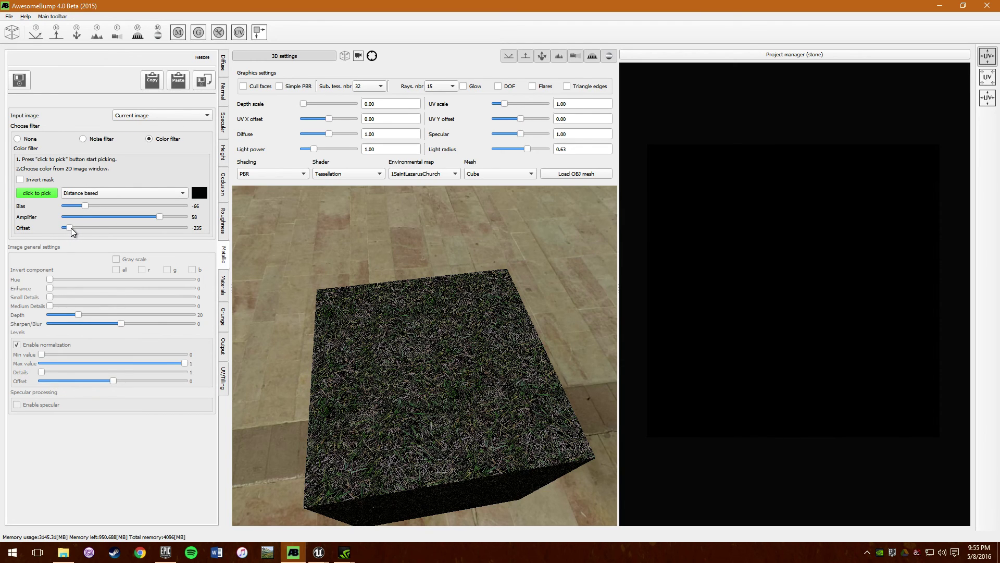
left_click_drag(71, 227, 75, 227)
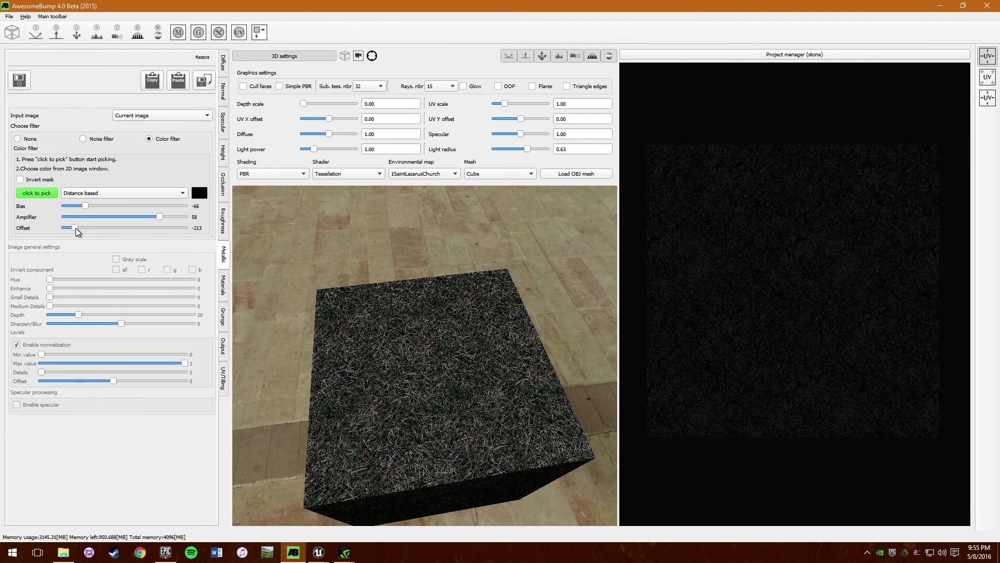
Step: Set the metallic map's color filter amplifier to 38, comparing the cube's grass up close and as a whole
scroll(478, 424, "up", 6)
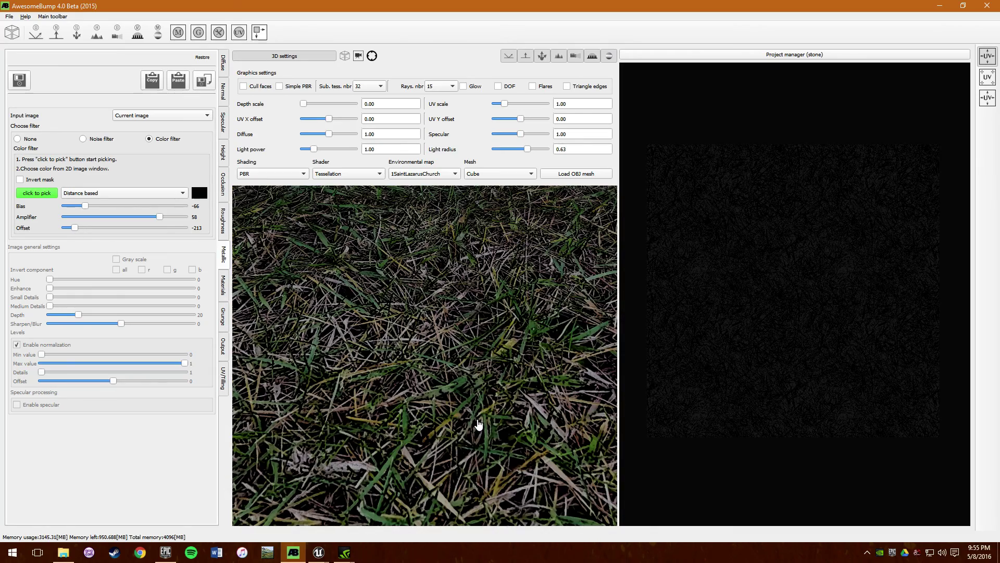
scroll(477, 424, "down", 3)
scroll(475, 420, "up", 2)
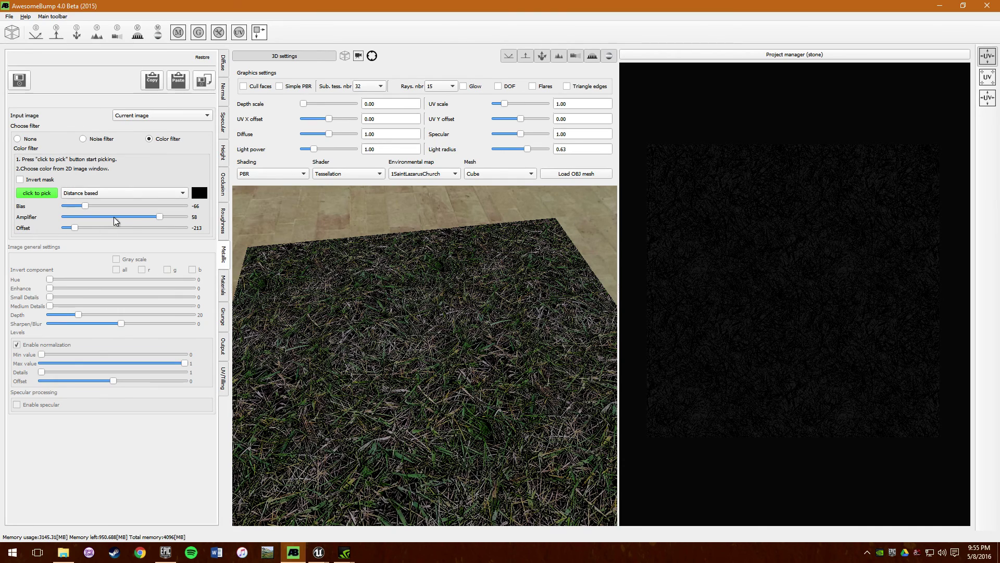
left_click_drag(163, 218, 145, 220)
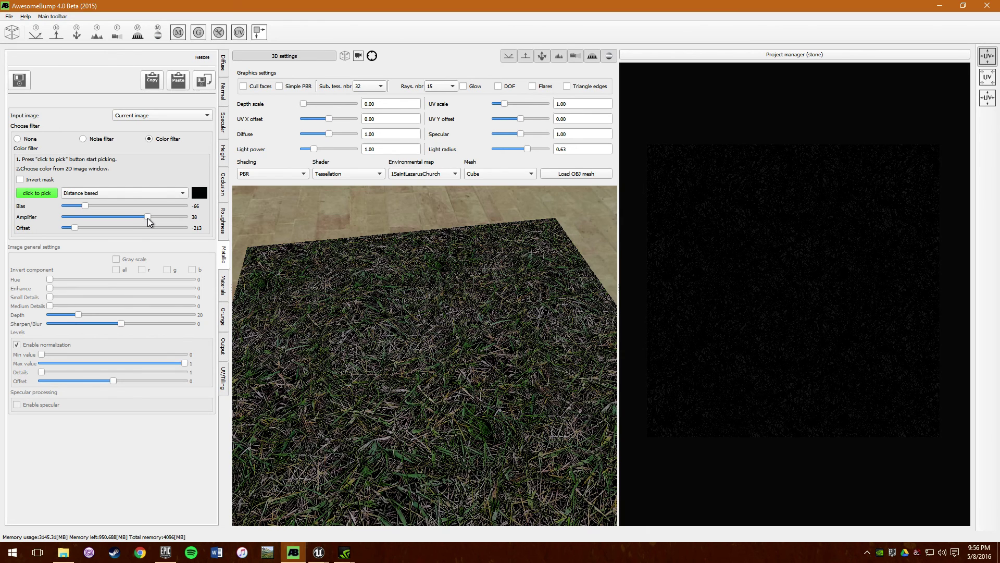
scroll(419, 353, "down", 4)
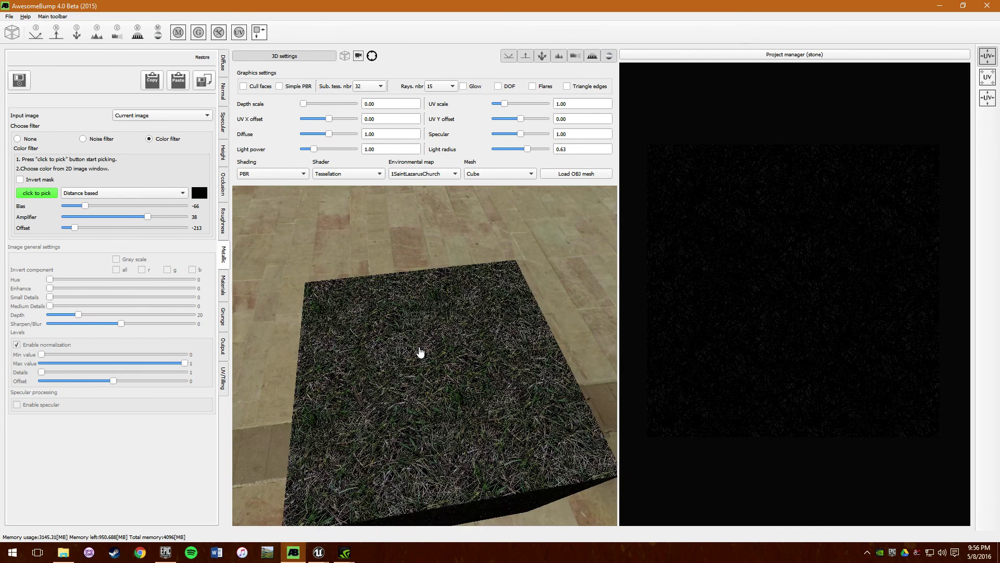
Step: Save the metallic map as grass_m in the grassTexture folder
left_click(200, 78)
type("grass_m")
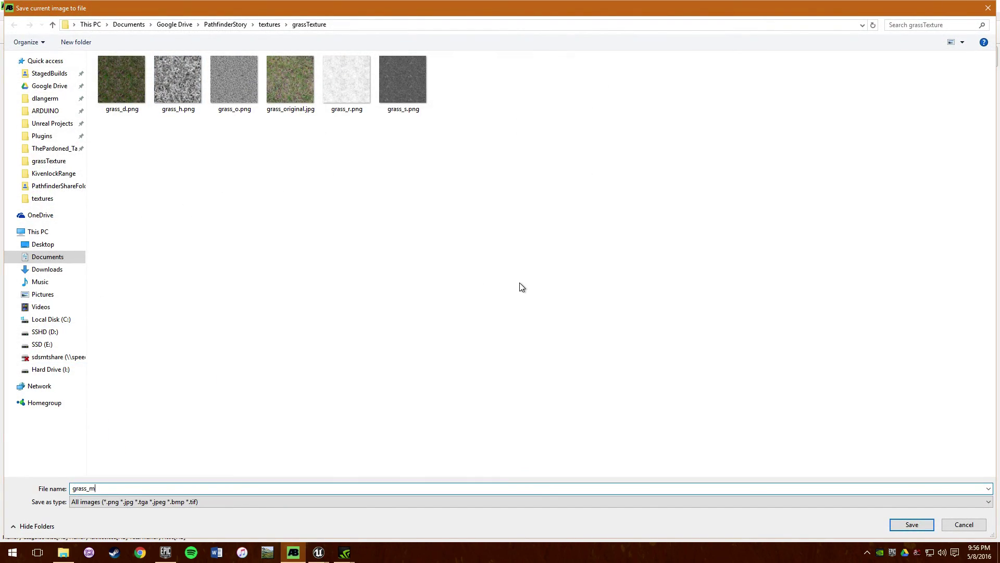
key("Return")
Step: Review the individual map settings along with the output, UV tiling and grunge settings, ending on the grunge settings
left_click(224, 221)
left_click(227, 147)
left_click(228, 124)
left_click(228, 88)
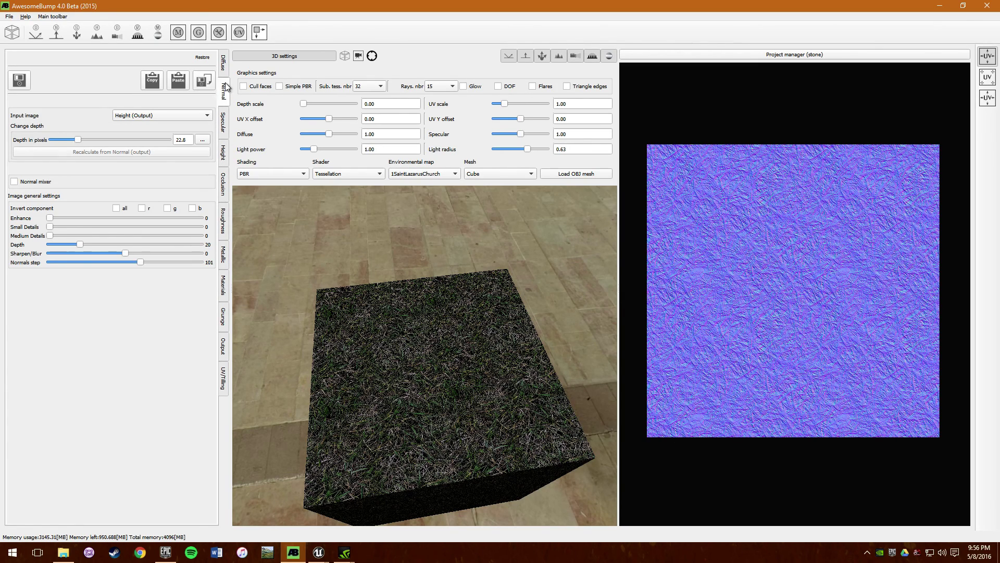
left_click(228, 69)
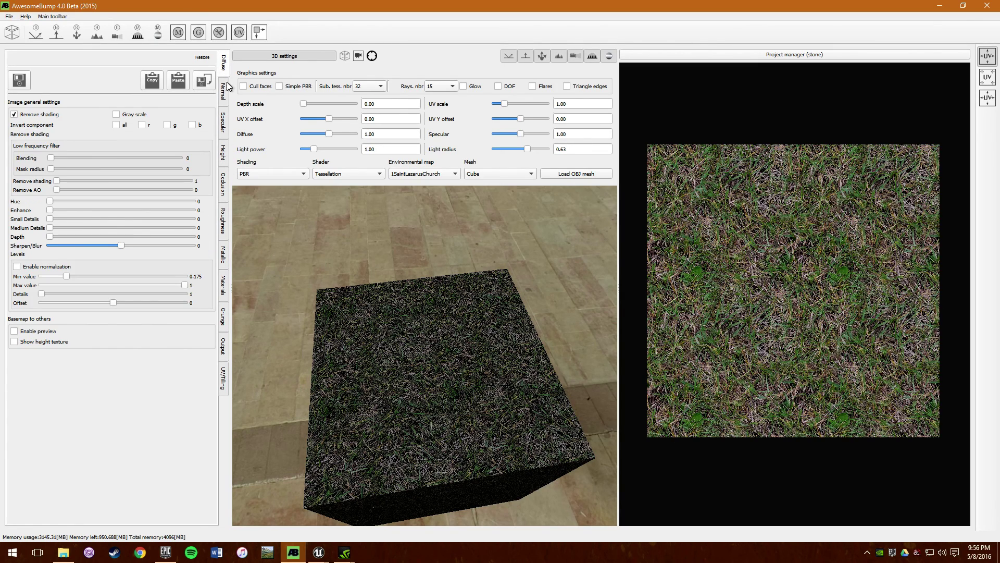
left_click(226, 156)
left_click(228, 263)
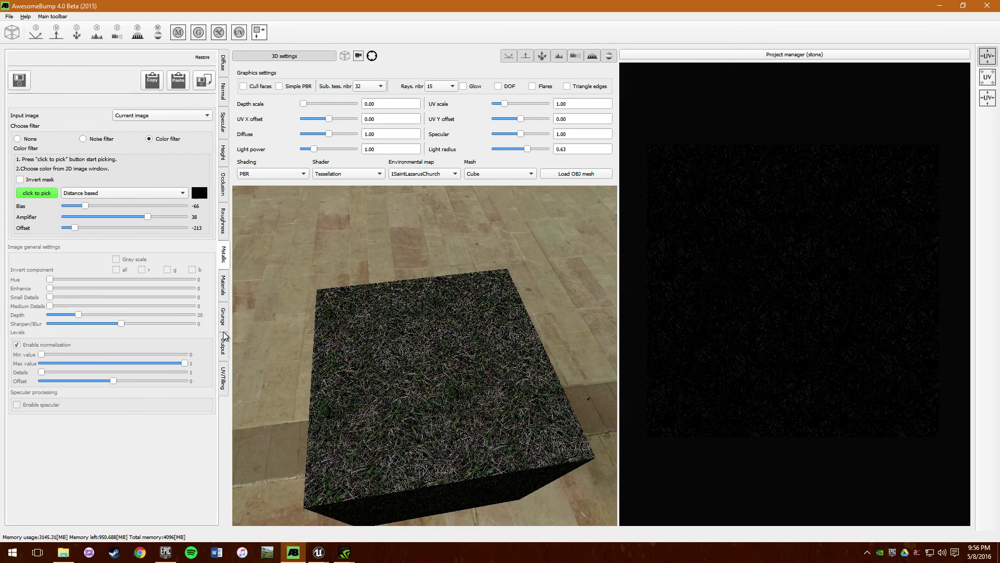
left_click(224, 349)
left_click(227, 317)
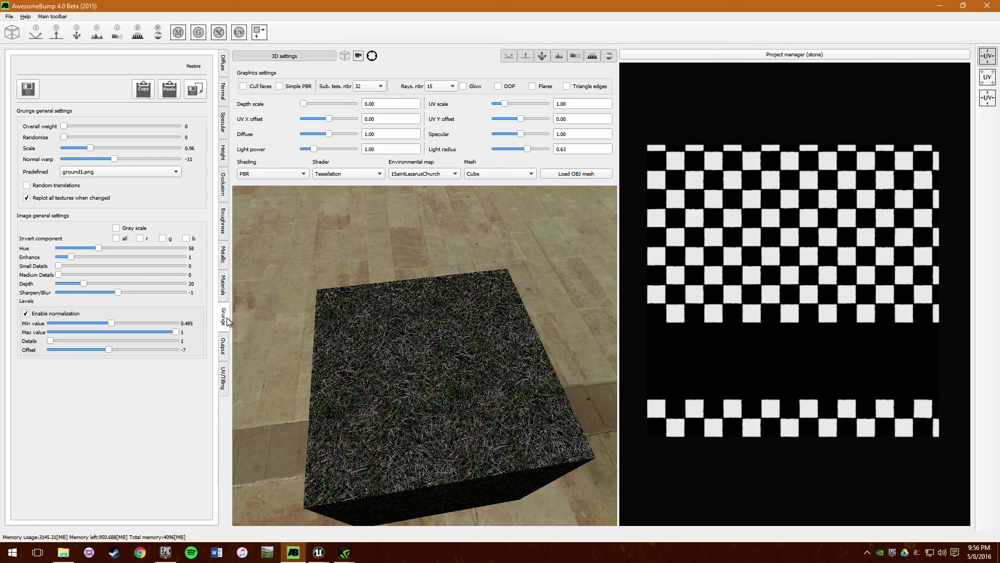
left_click(225, 345)
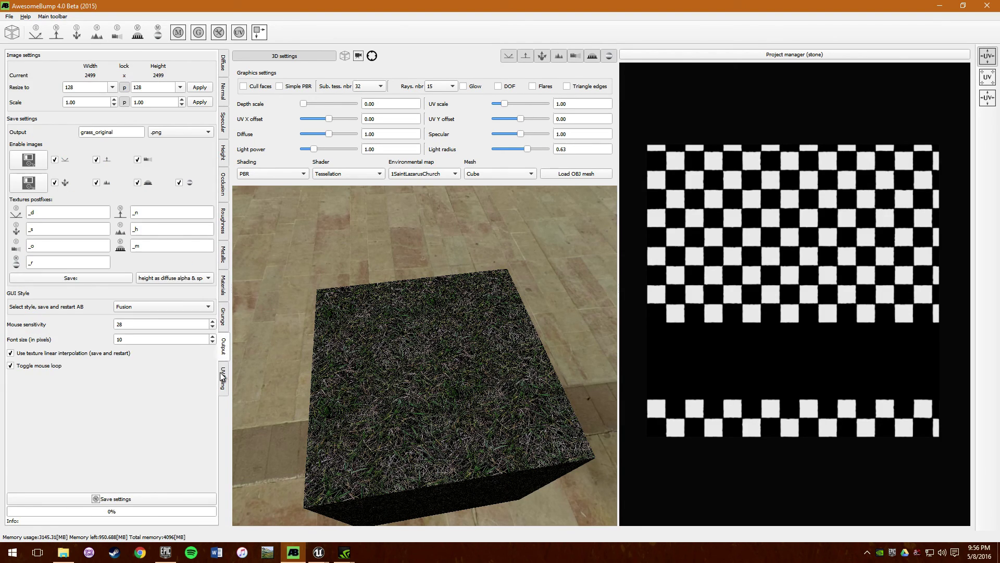
left_click(225, 376)
left_click(225, 321)
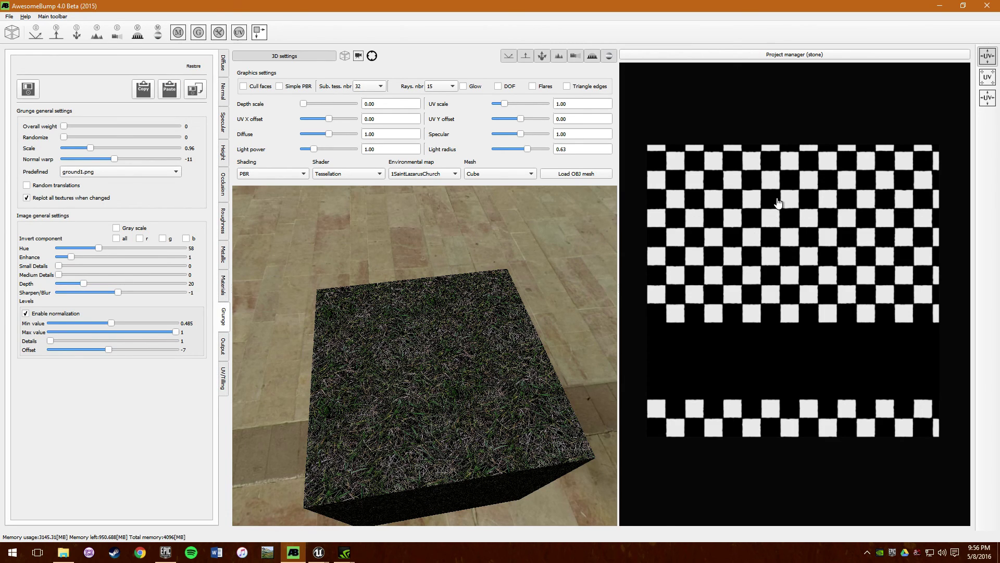
Step: Apply the ground1.png grunge with an overall weight of 40 and a randomize value of 52
left_click(788, 240)
left_click(513, 290)
left_click_drag(776, 237, 801, 419)
left_click_drag(794, 339, 775, 166)
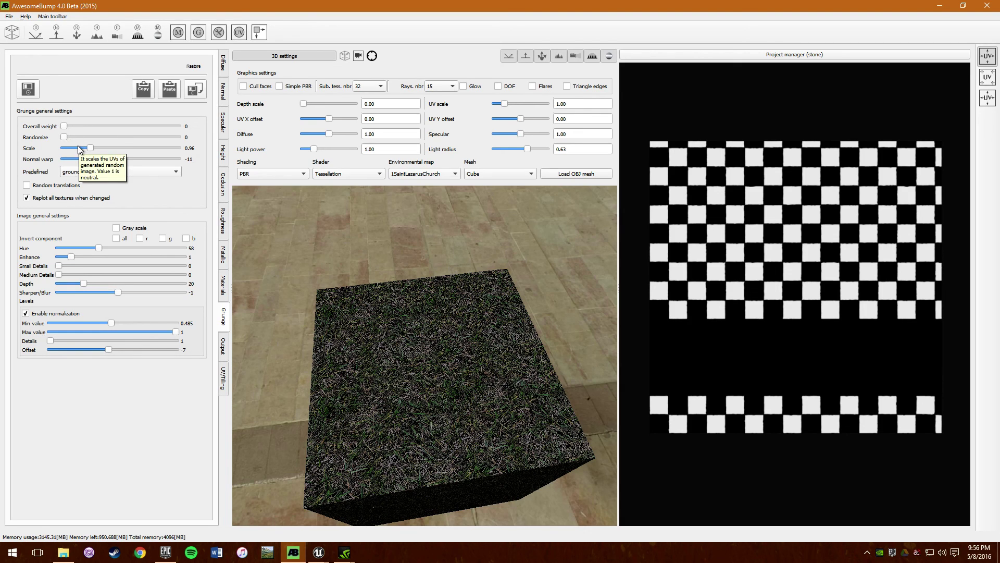
left_click_drag(64, 137, 122, 138)
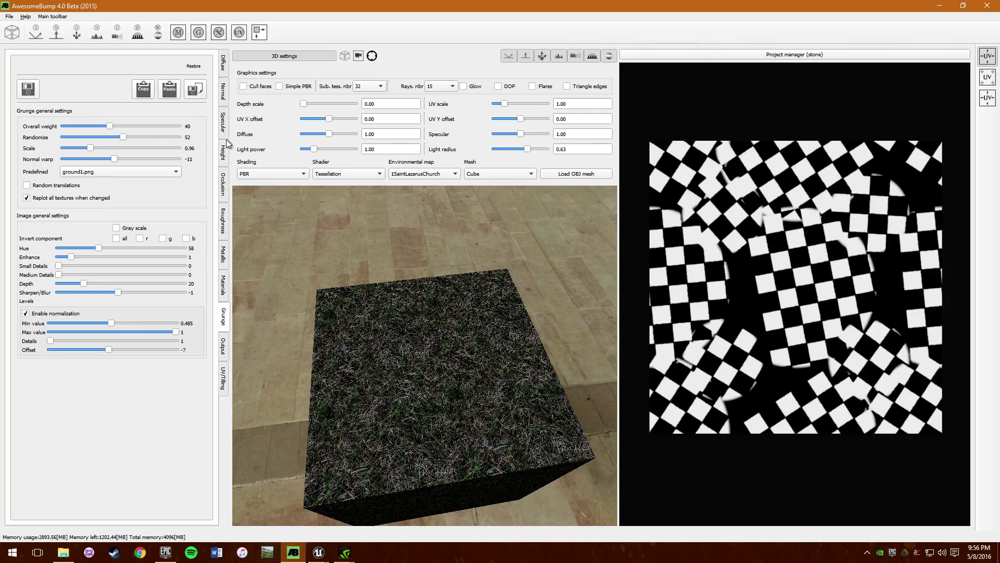
Step: Set the 3D preview's UV scale to 4.40 and examine how the grunged grass repeats on the cube
left_click_drag(503, 105, 540, 107)
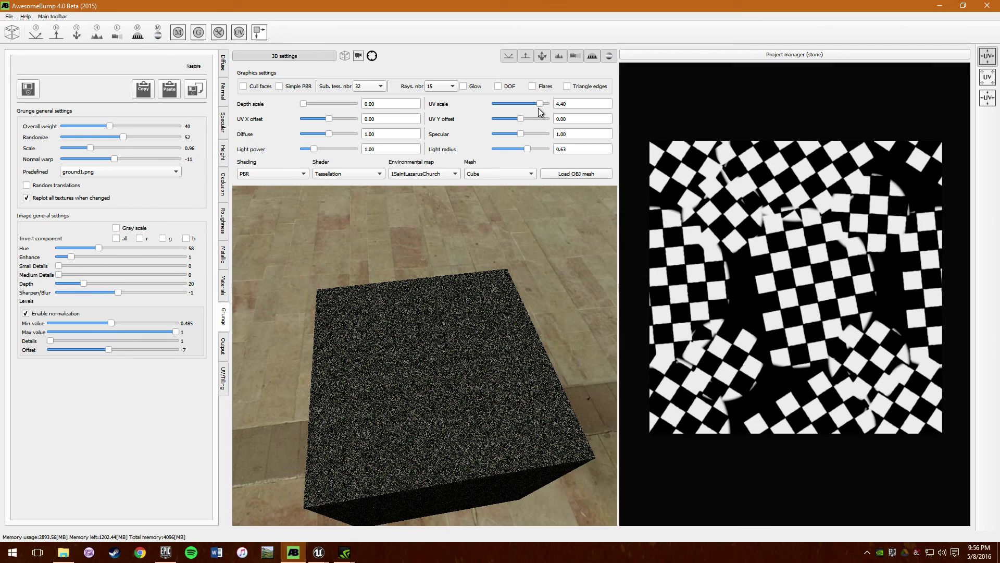
scroll(424, 368, "up", 5)
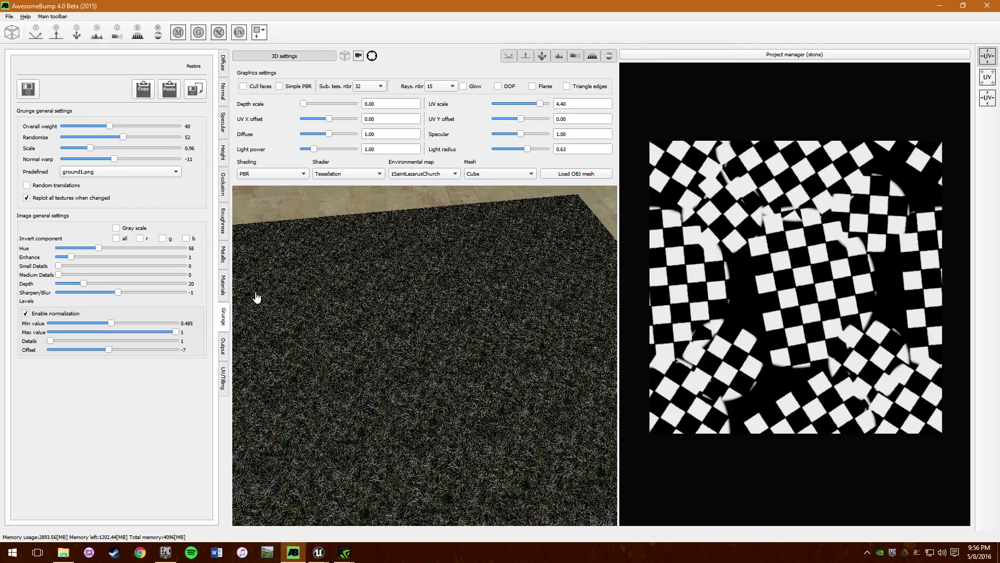
scroll(453, 330, "down", 3)
scroll(454, 330, "up", 5)
scroll(454, 331, "down", 3)
scroll(454, 331, "up", 3)
Step: Set the grunge scale to 0.36 and return the 3D preview's UV scale to 1.00
left_click_drag(91, 150, 69, 151)
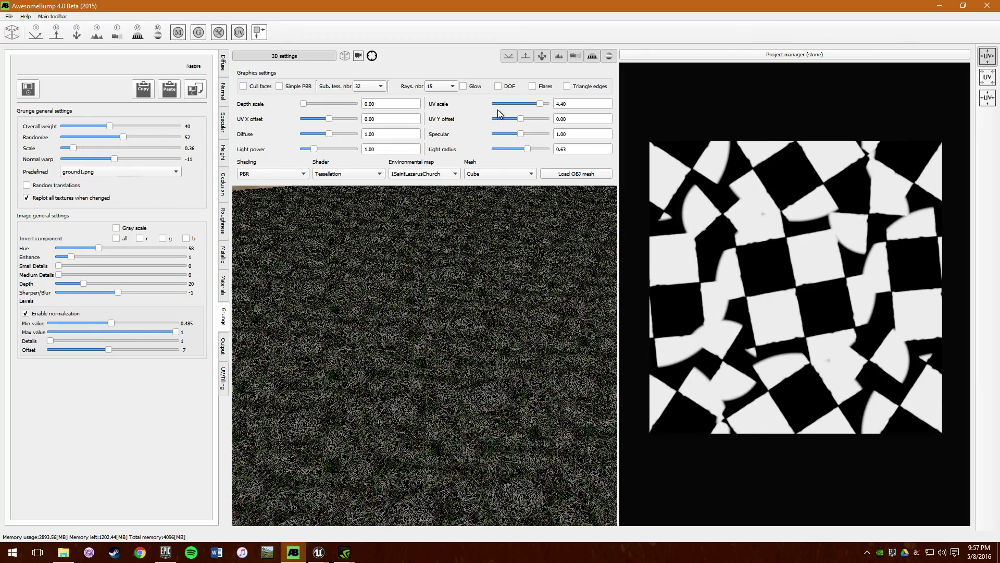
left_click_drag(541, 106, 504, 108)
scroll(431, 243, "down", 4)
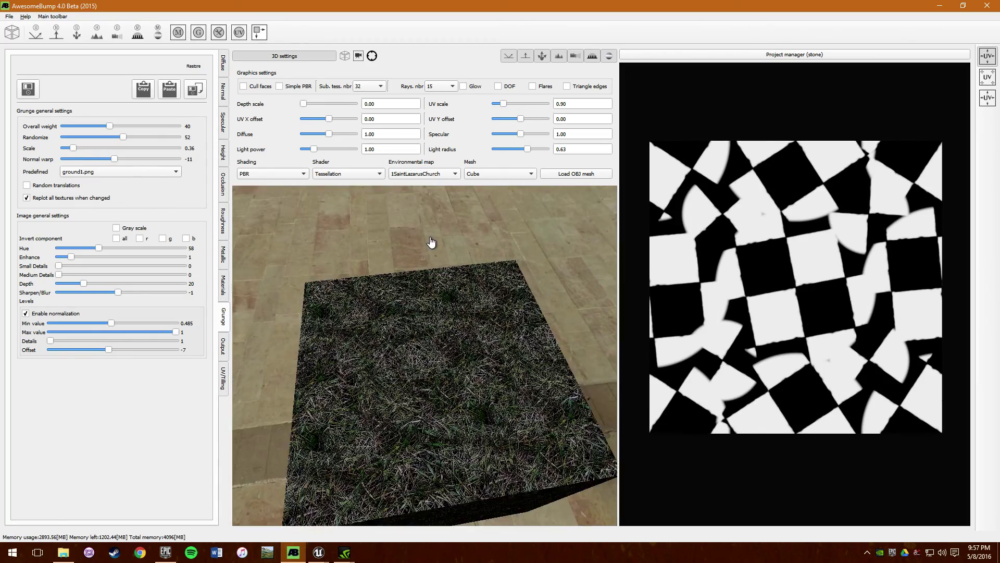
scroll(435, 296, "up", 2)
scroll(442, 244, "down", 2)
left_click(511, 108)
mouse_move(510, 108)
left_mouse_down()
mouse_move(550, 108)
mouse_move(506, 105)
left_mouse_up()
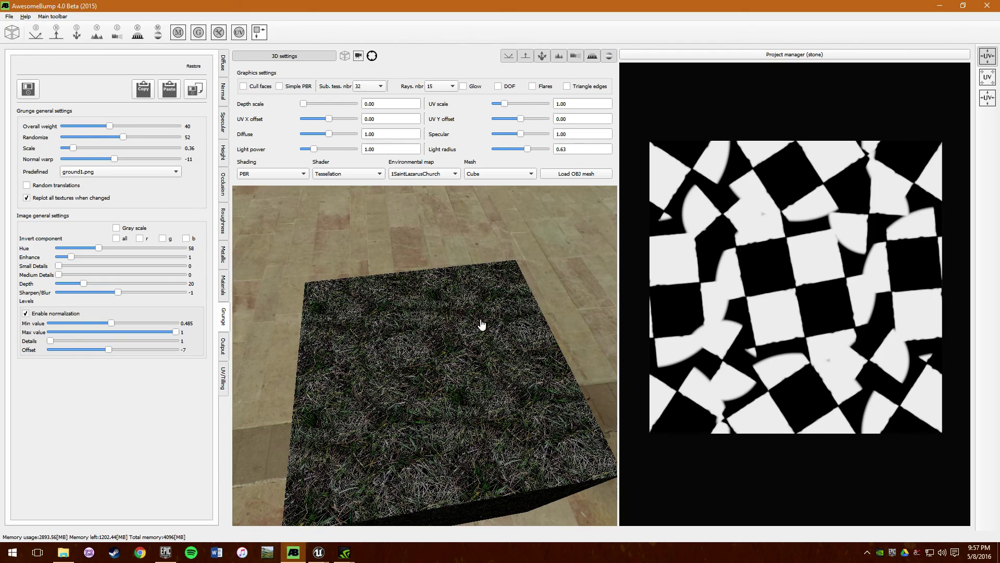
Step: Set the grunge's overall weight and randomize to 0 and its scale to 0.04, examining the cube's surface
scroll(480, 321, "up", 3)
scroll(480, 322, "down", 2)
scroll(448, 458, "up", 1)
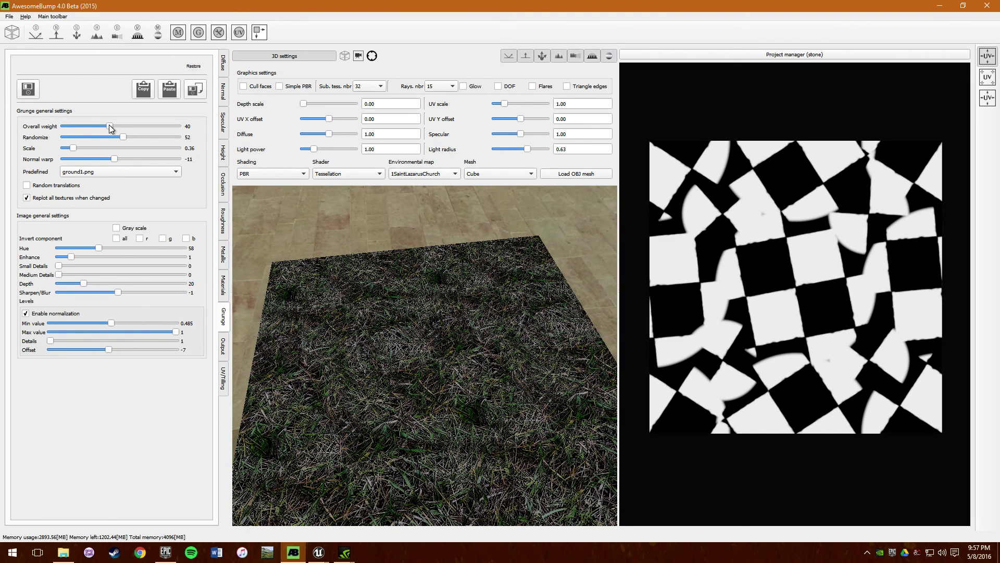
left_click_drag(110, 127, 12, 152)
left_click_drag(330, 332, 454, 431)
scroll(453, 431, "up", 3)
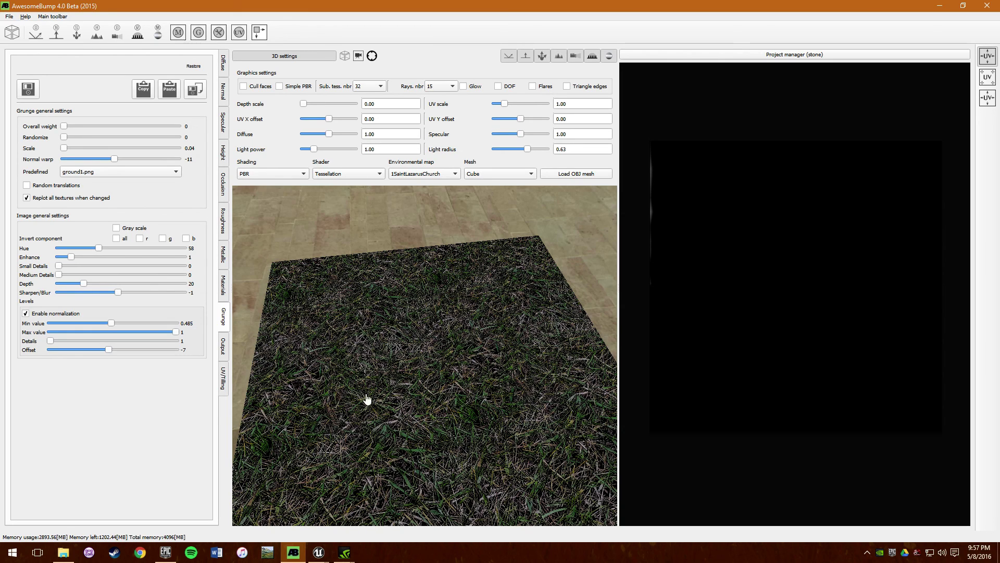
Step: Try the predefined grunge images pattern1.png, pattern2.png and pattern3.png
left_click(225, 384)
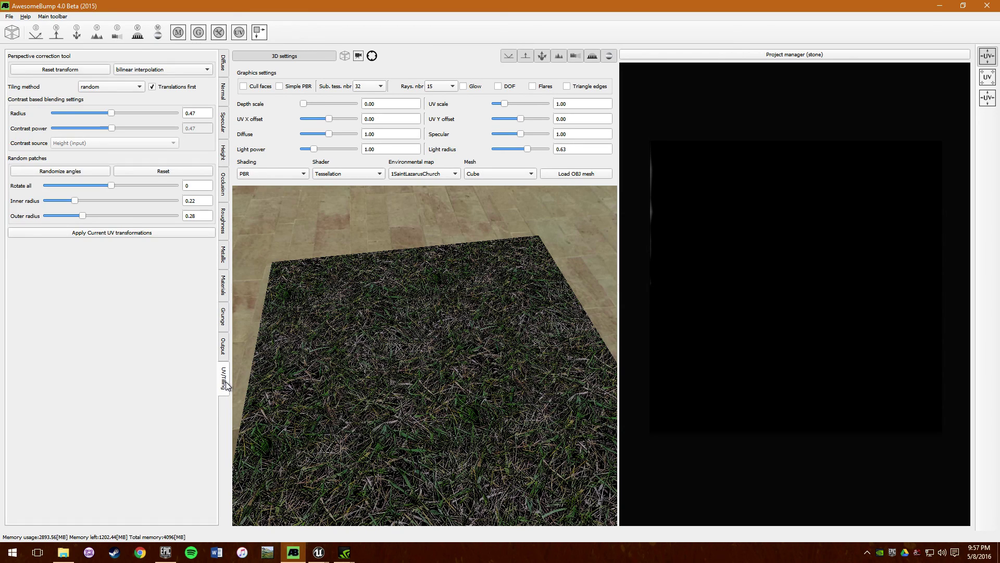
left_click(223, 317)
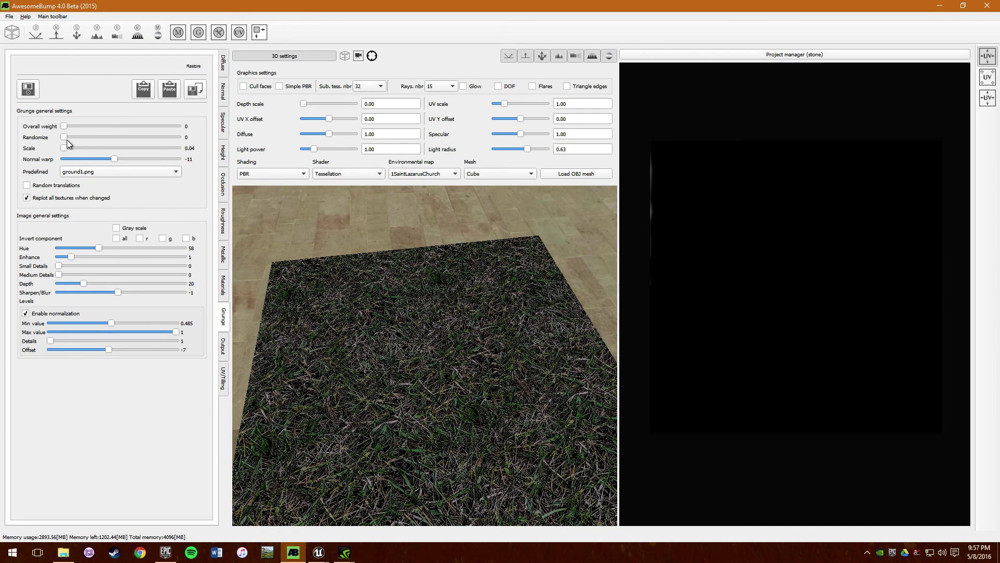
left_click(98, 168)
left_click(95, 179)
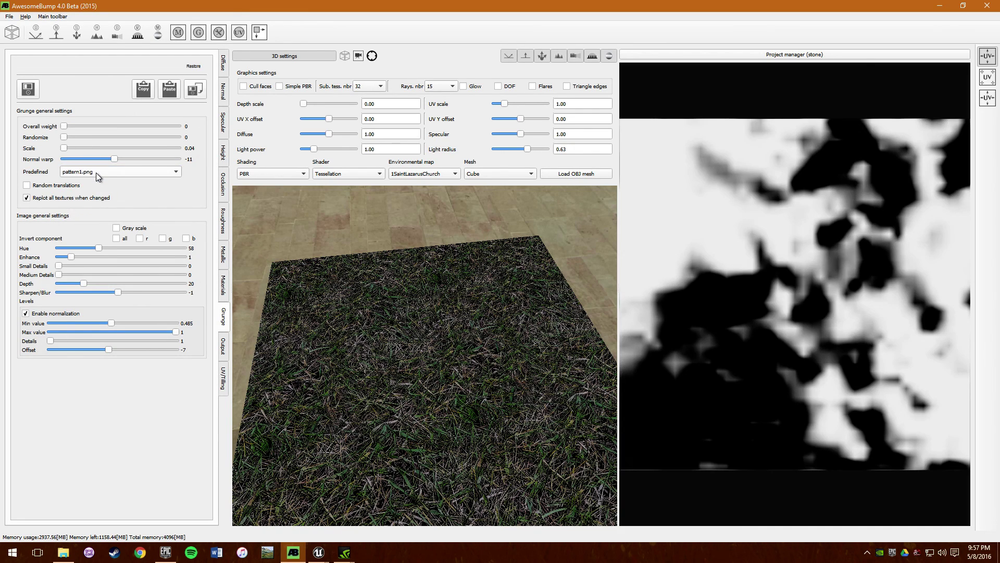
left_click(96, 173)
left_click(93, 180)
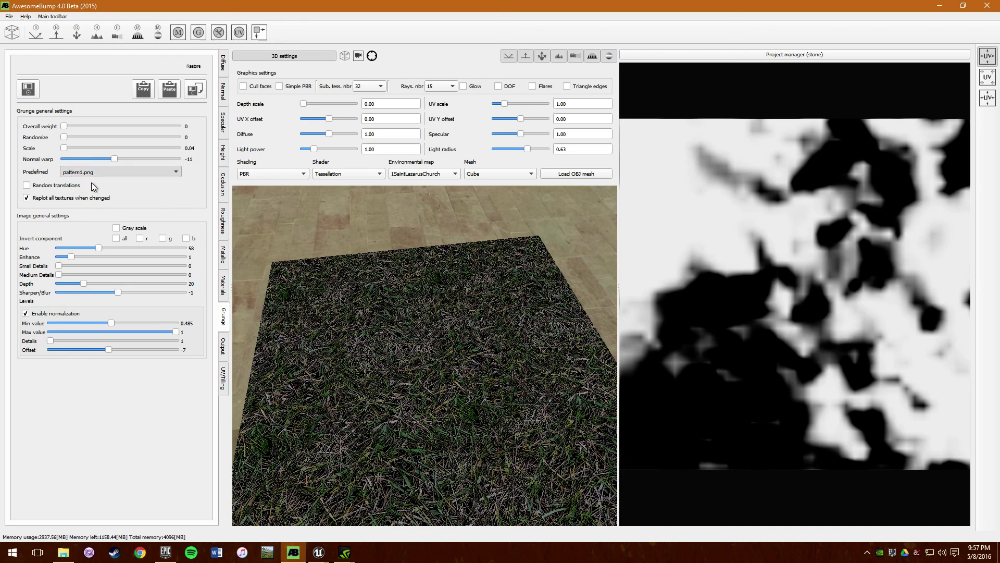
left_click(92, 172)
left_click(88, 184)
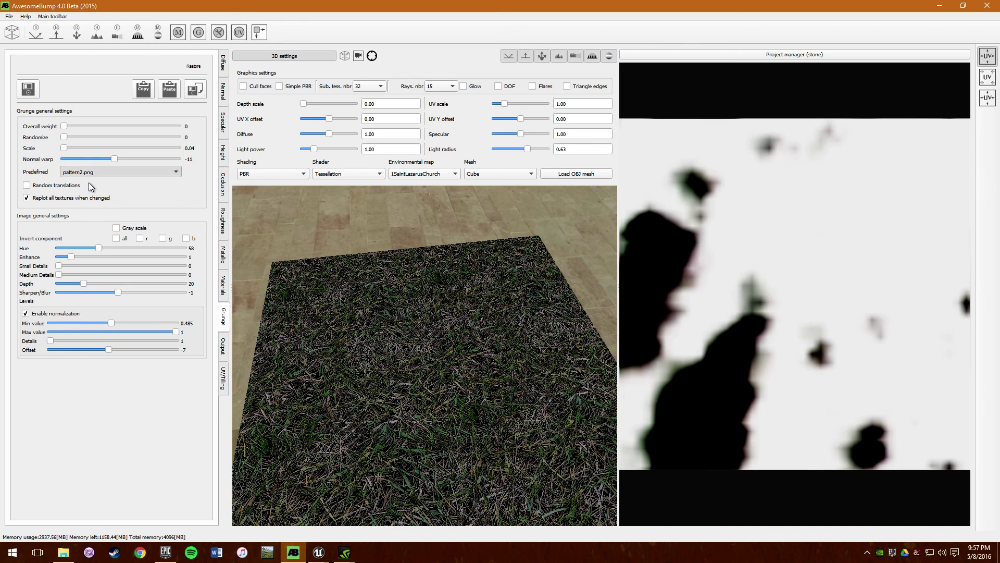
left_click(92, 173)
left_click(90, 180)
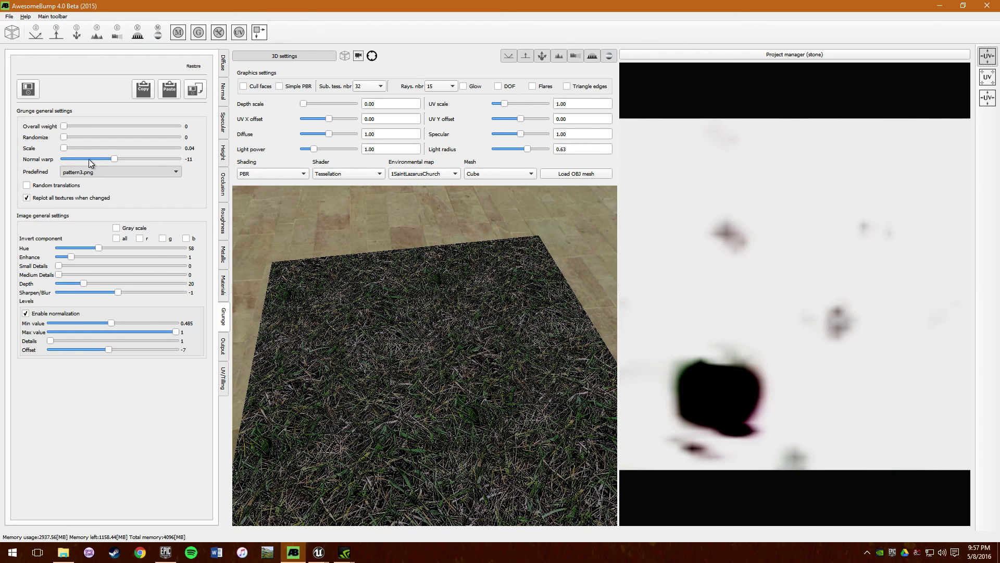
Step: Set the grunge scale to 1.64 and compare the predefined patterns, ending with ground1.png
left_click_drag(79, 149, 94, 147)
left_click(108, 171)
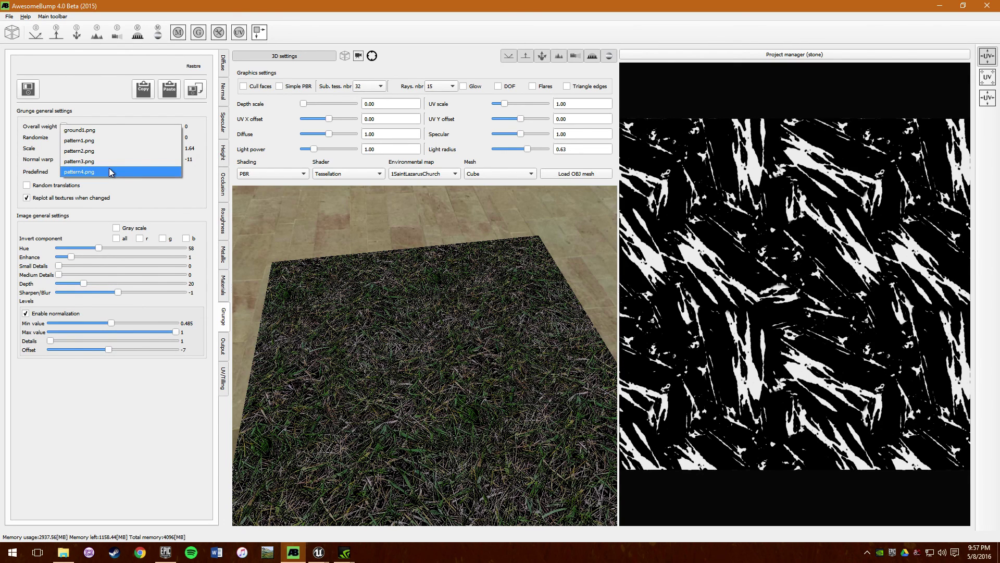
left_click(102, 161)
left_click(102, 172)
left_click(102, 161)
left_click(98, 170)
left_click(102, 151)
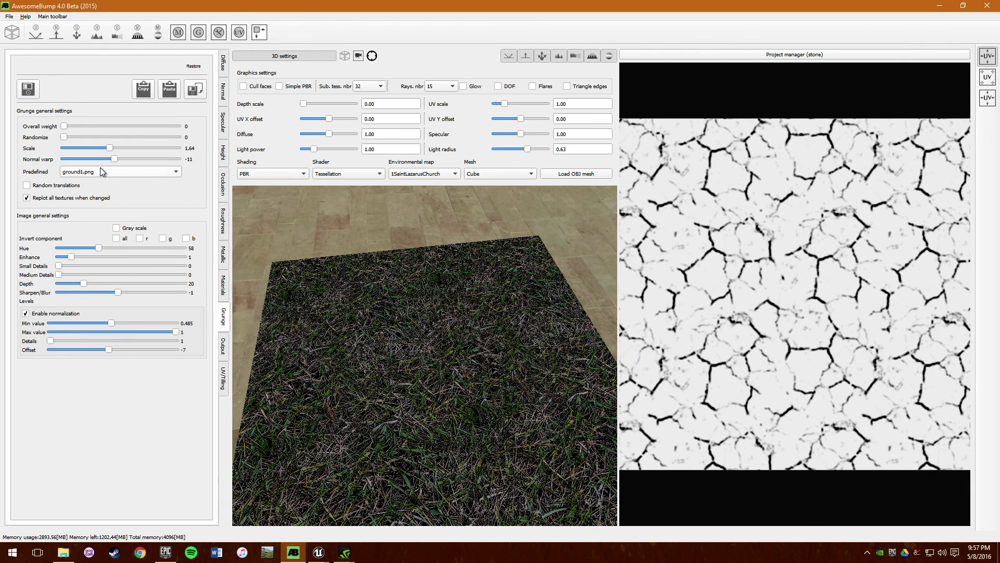
left_click(99, 170)
left_click(97, 172)
Step: Try the ground1.png grunge with overall weight 56, randomize 34, and scale 1.24 and 0.36
left_click_drag(100, 148, 98, 148)
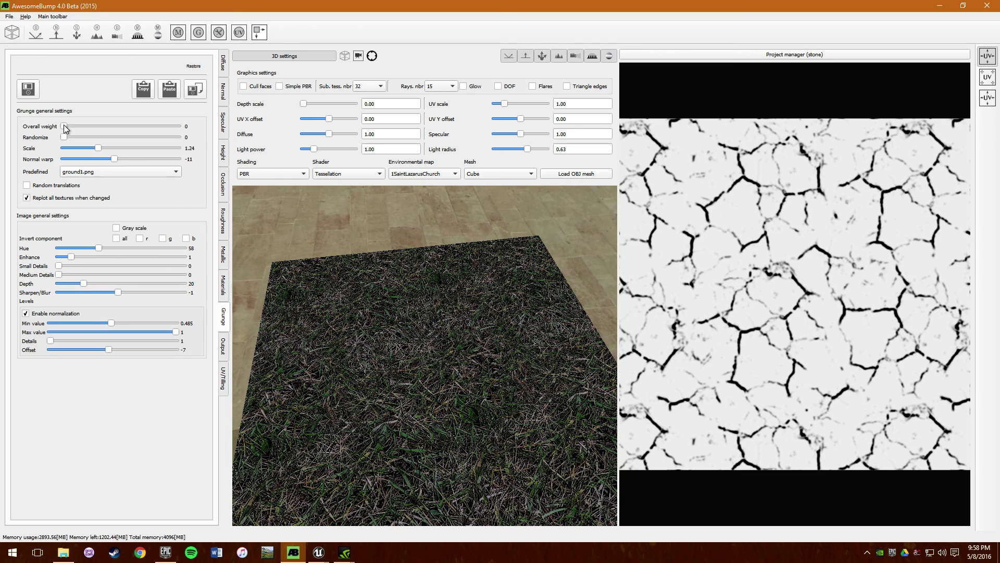
left_click_drag(118, 129, 127, 128)
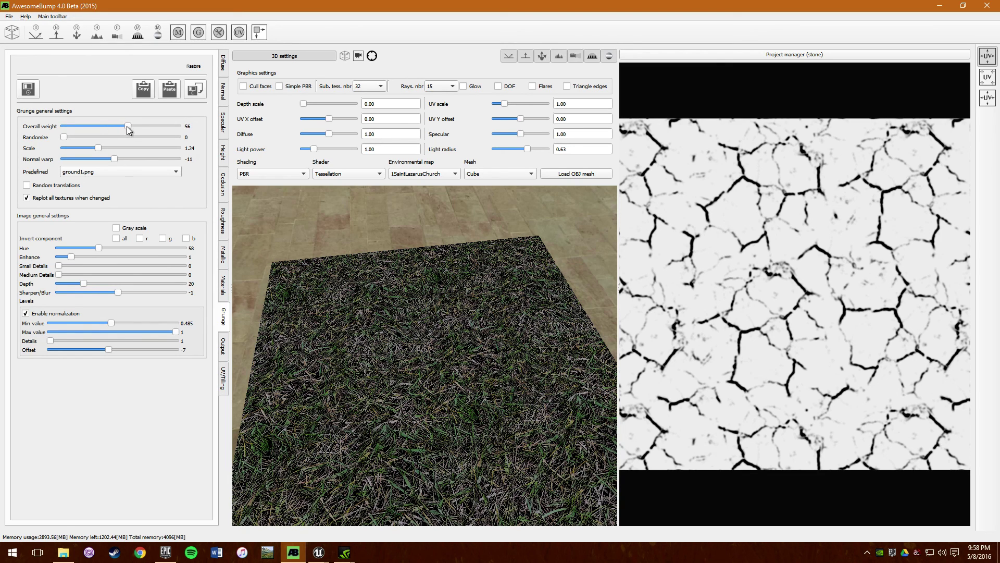
mouse_move(64, 138)
left_mouse_down()
mouse_move(102, 136)
mouse_move(73, 150)
left_mouse_up()
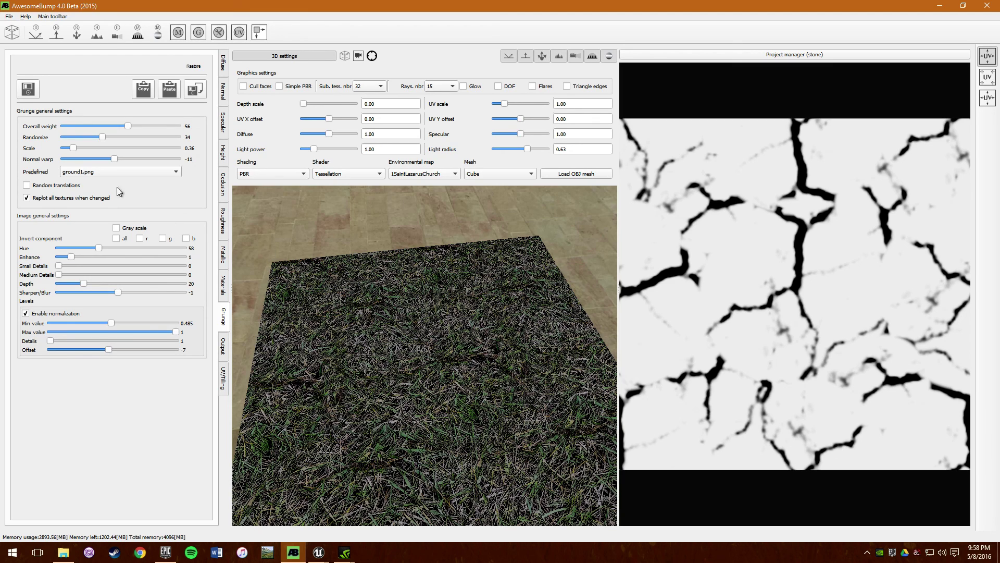
Step: Set the grunge's normal warp to -69 and its scale to 0.12
left_click(106, 159)
scroll(106, 161, "down", 1)
mouse_move(95, 161)
left_mouse_down()
mouse_move(124, 160)
mouse_move(98, 162)
left_mouse_up()
scroll(99, 161, "down", 9)
mouse_move(83, 146)
left_mouse_down()
mouse_move(105, 149)
mouse_move(77, 151)
left_mouse_up()
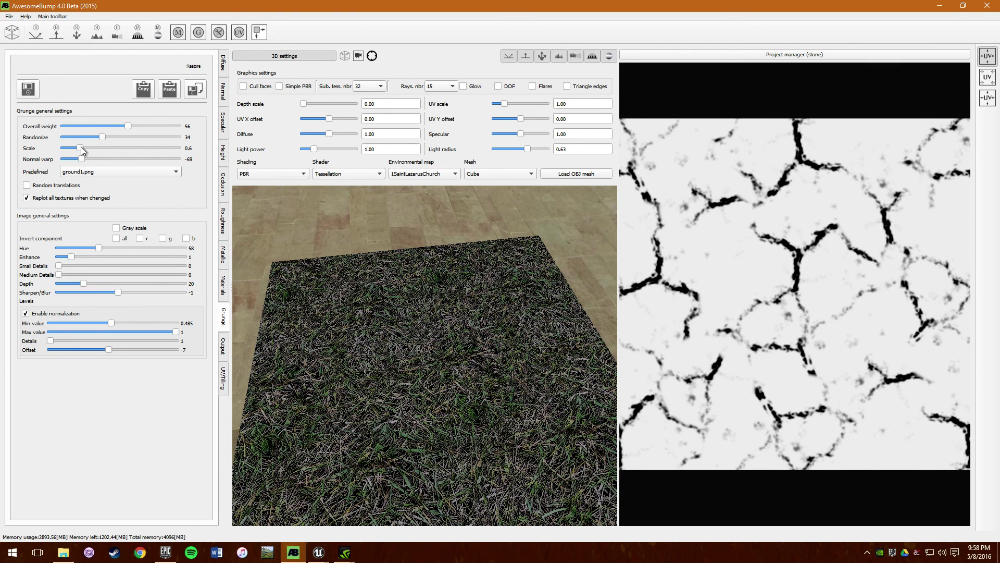
left_click_drag(82, 150, 68, 151)
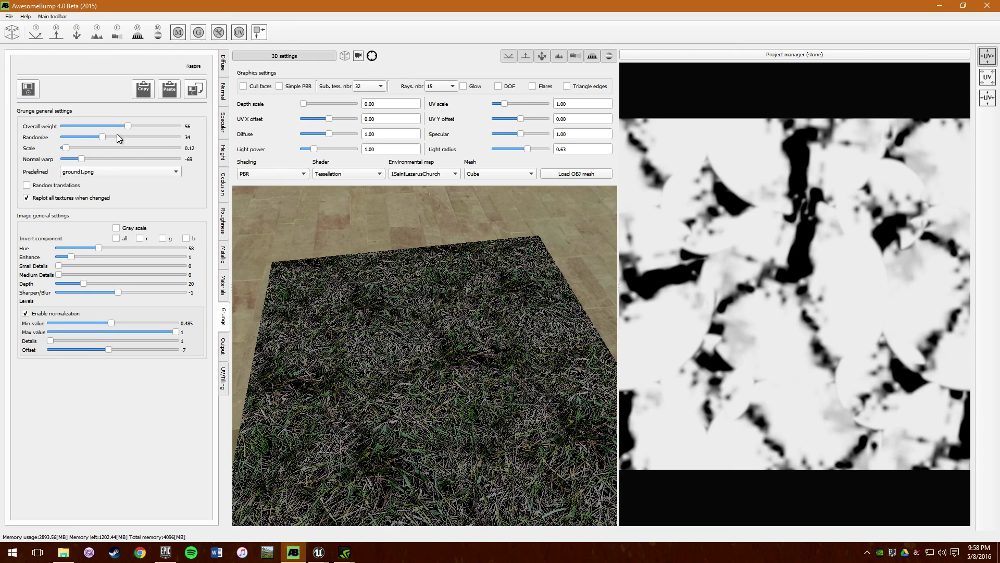
Step: Set the grunge's randomize to 19 and overall weight to 62, viewing the cube from a lower angle
left_click_drag(92, 139, 86, 141)
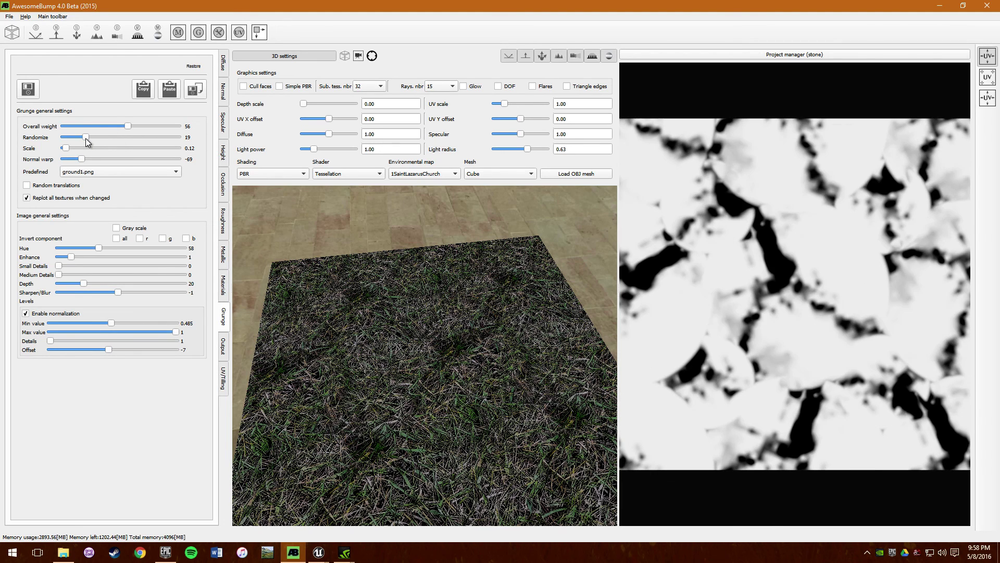
left_click_drag(114, 128, 135, 133)
left_click_drag(351, 364, 335, 315)
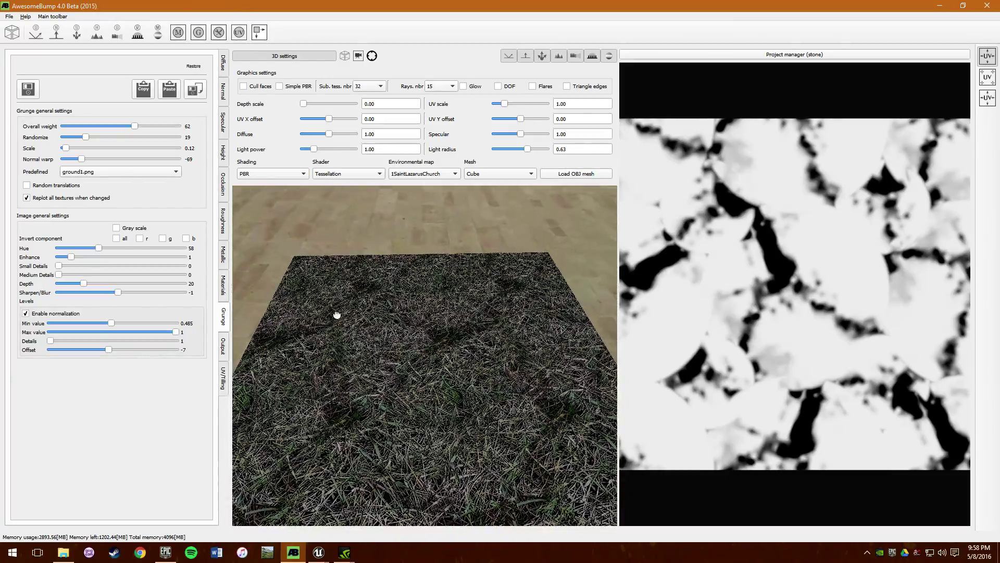
Step: Set the grunge scale to 0.92 and enable random translations, checking the grass on the cube from other angles
left_click_drag(66, 148, 91, 152)
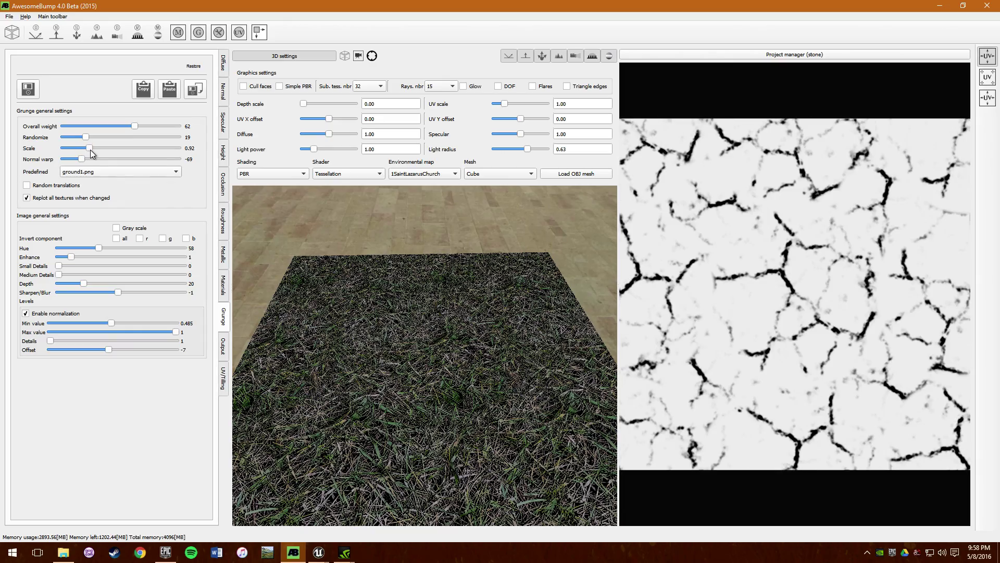
left_click_drag(391, 364, 439, 473)
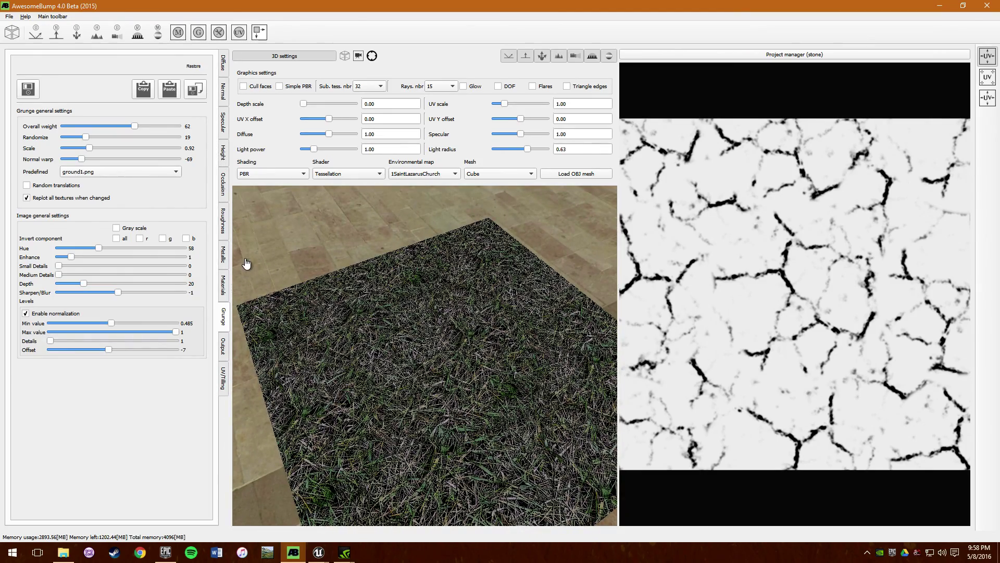
left_click(46, 186)
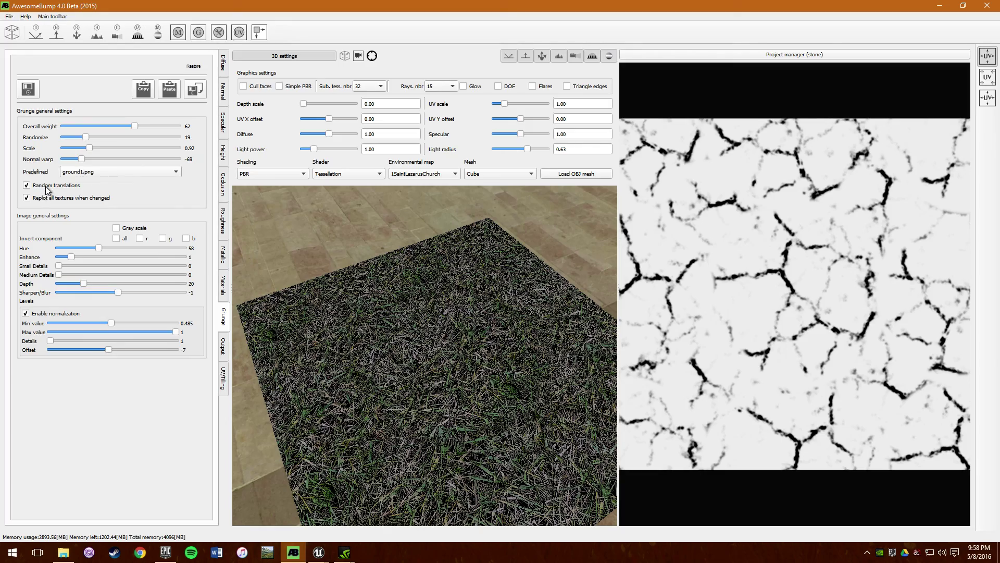
left_click_drag(448, 328, 318, 303)
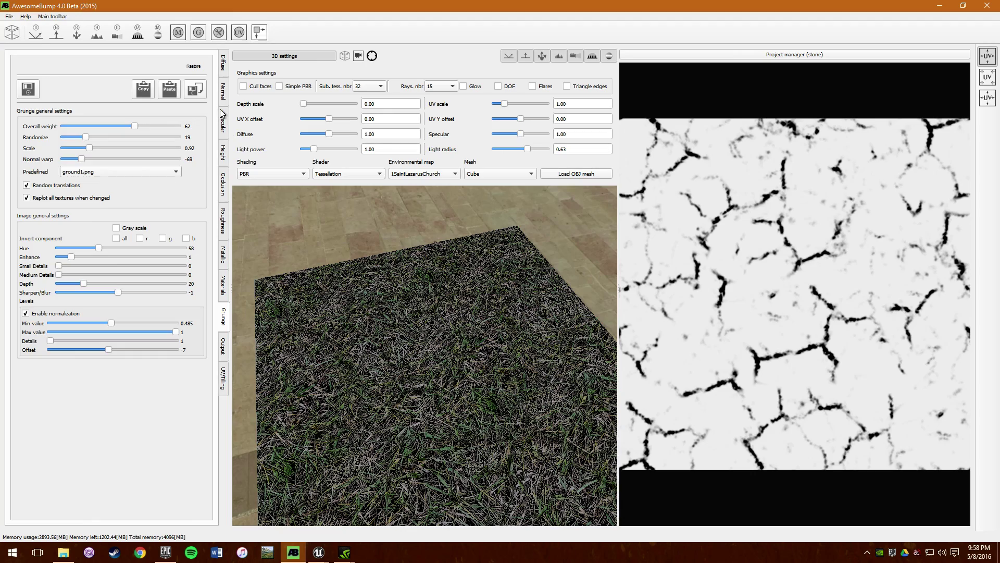
Step: Review the settings and previews of every map from diffuse through materials and grunge, ending with the output settings
left_click(224, 92)
left_click(224, 63)
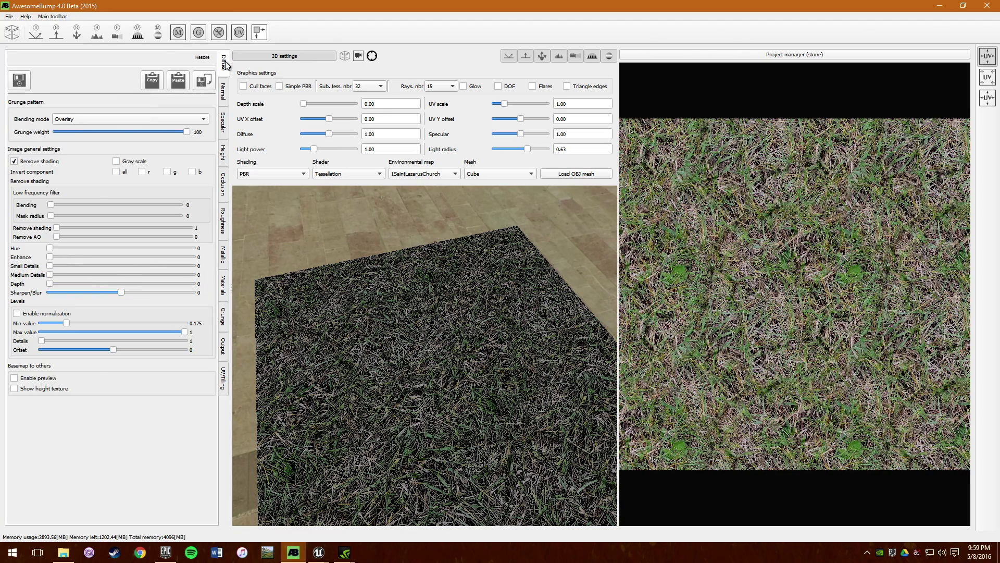
scroll(817, 267, "down", 2)
scroll(817, 267, "up", 3)
scroll(816, 267, "down", 2)
left_click(223, 91)
left_click(224, 124)
left_click(224, 152)
left_click(224, 179)
left_click(224, 223)
left_click(224, 255)
left_click(224, 287)
left_click(224, 317)
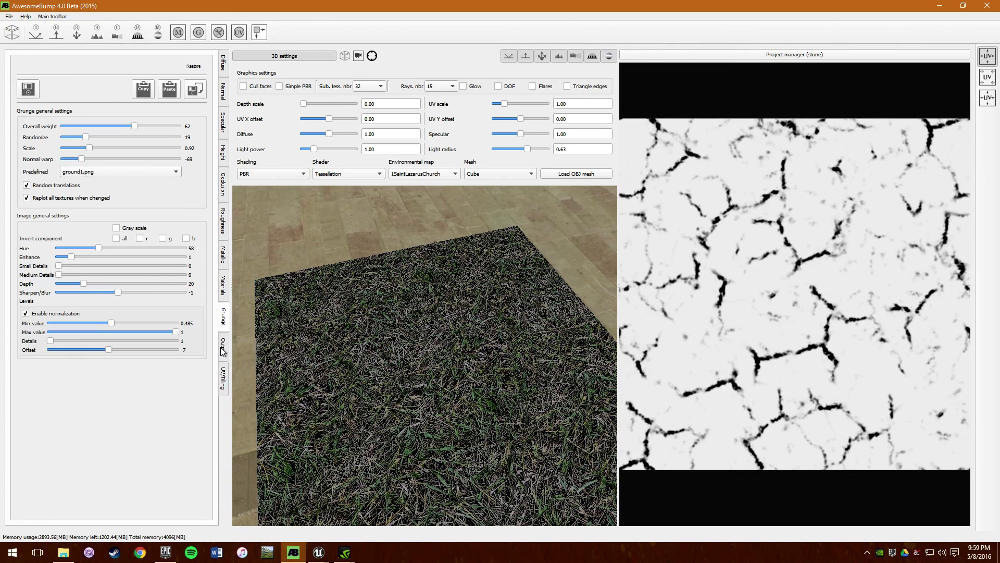
left_click(222, 349)
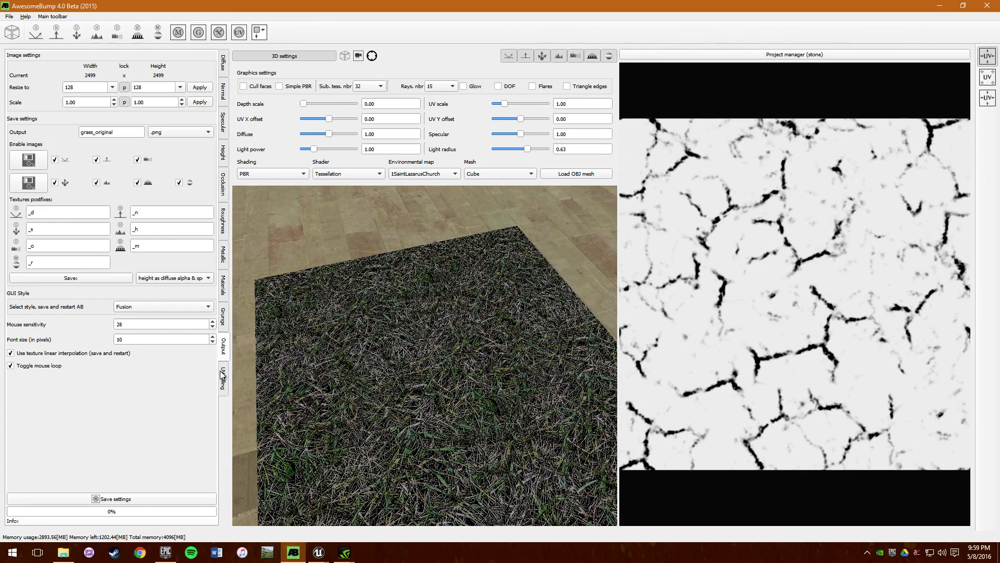
Step: Compare the diffuse texture with the normal, specular, height, roughness and occlusion maps, returning to the diffuse texture
left_click(223, 60)
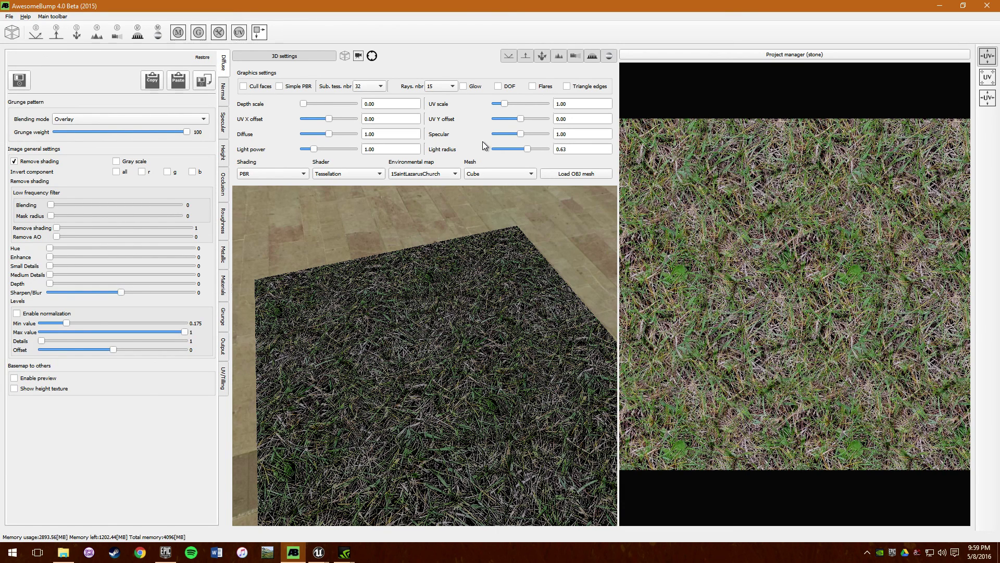
left_click(224, 92)
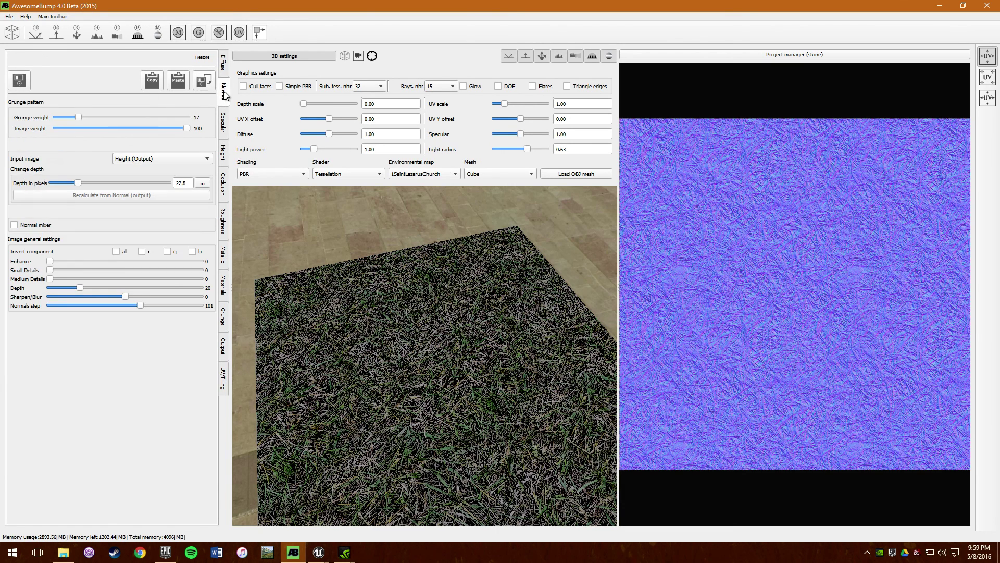
left_click(227, 62)
left_click(227, 132)
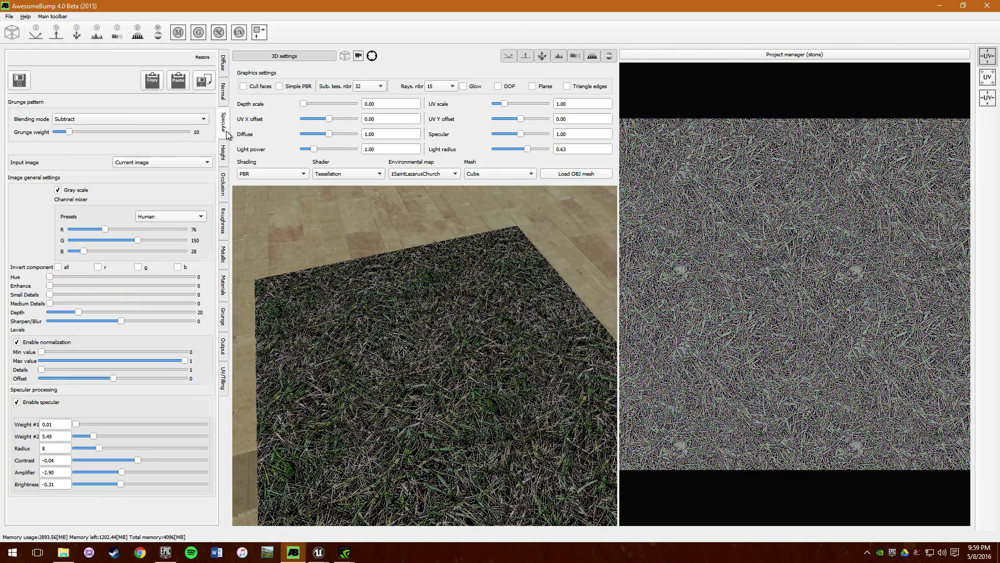
left_click(224, 166)
left_click(223, 222)
left_click(224, 184)
left_click(228, 65)
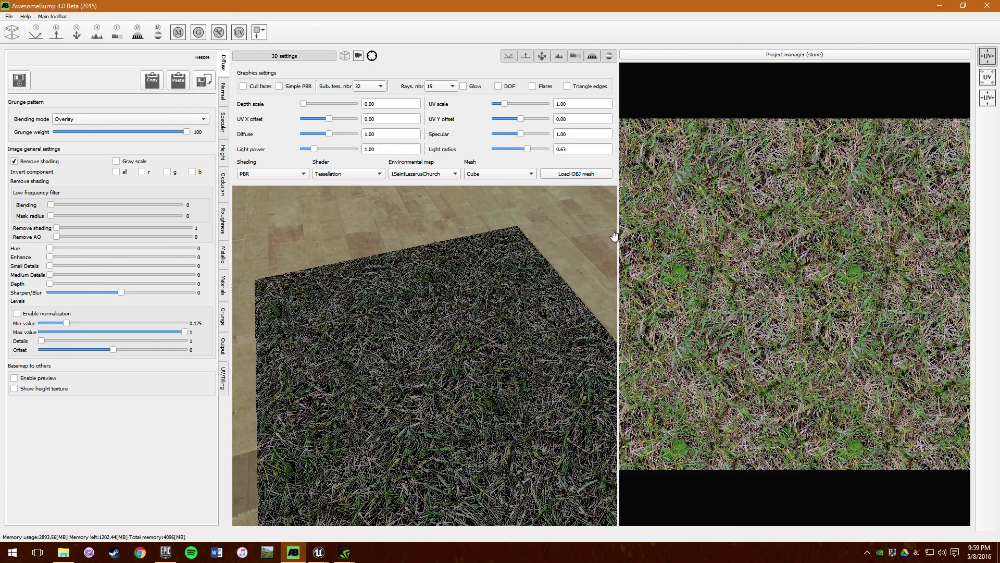